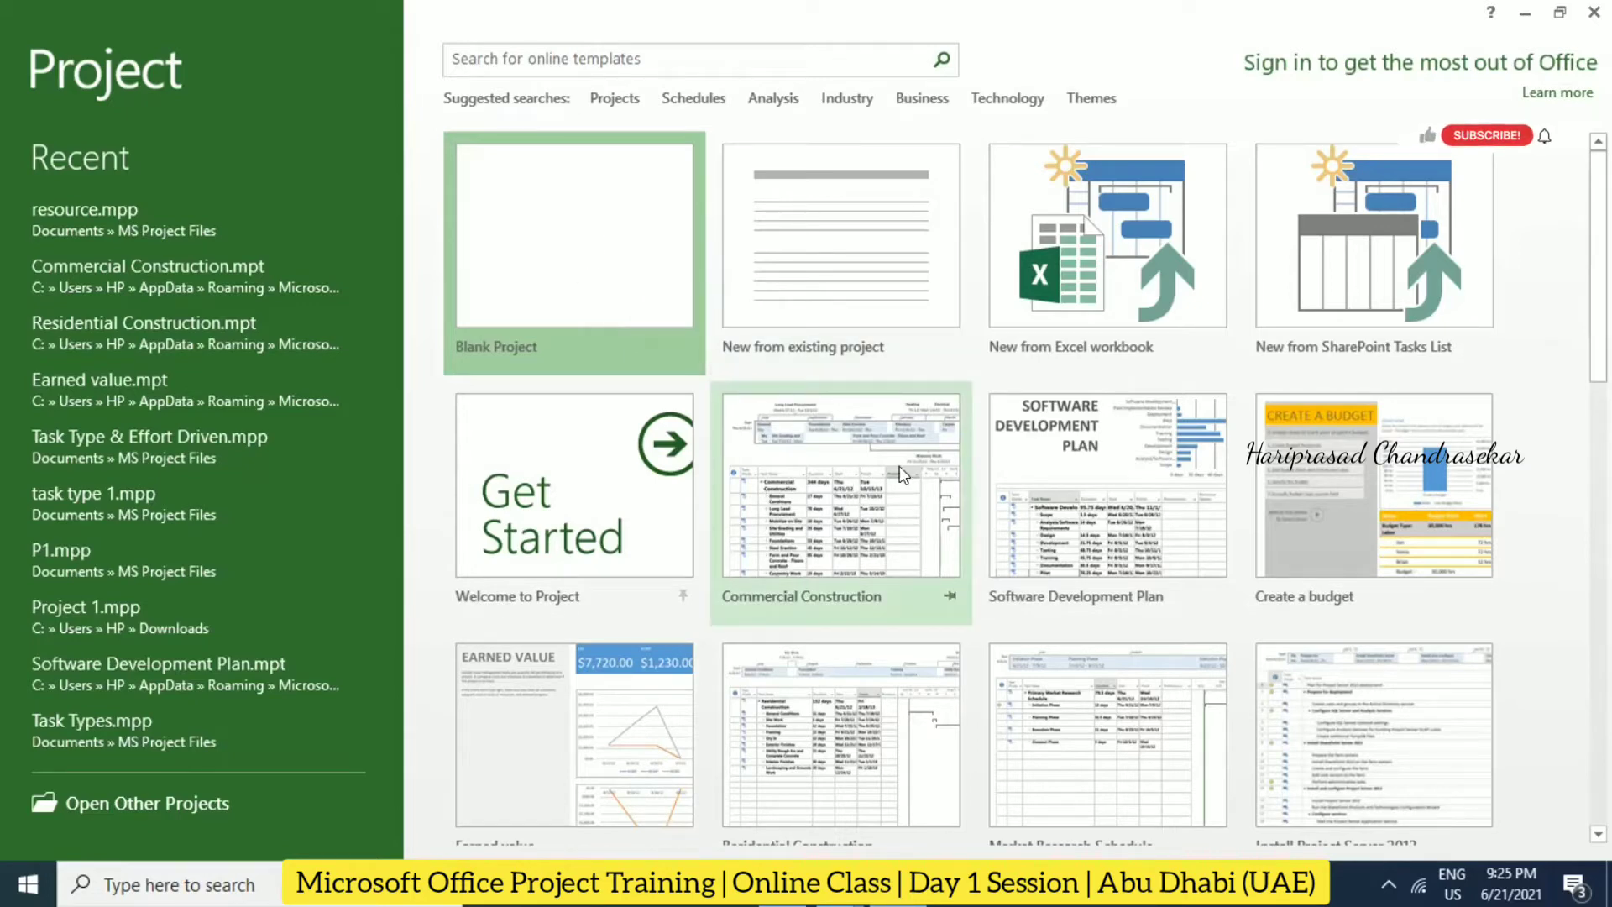
Step: Preview the Commercial Construction template, look at its start date calendar and close the preview
left_click(857, 476)
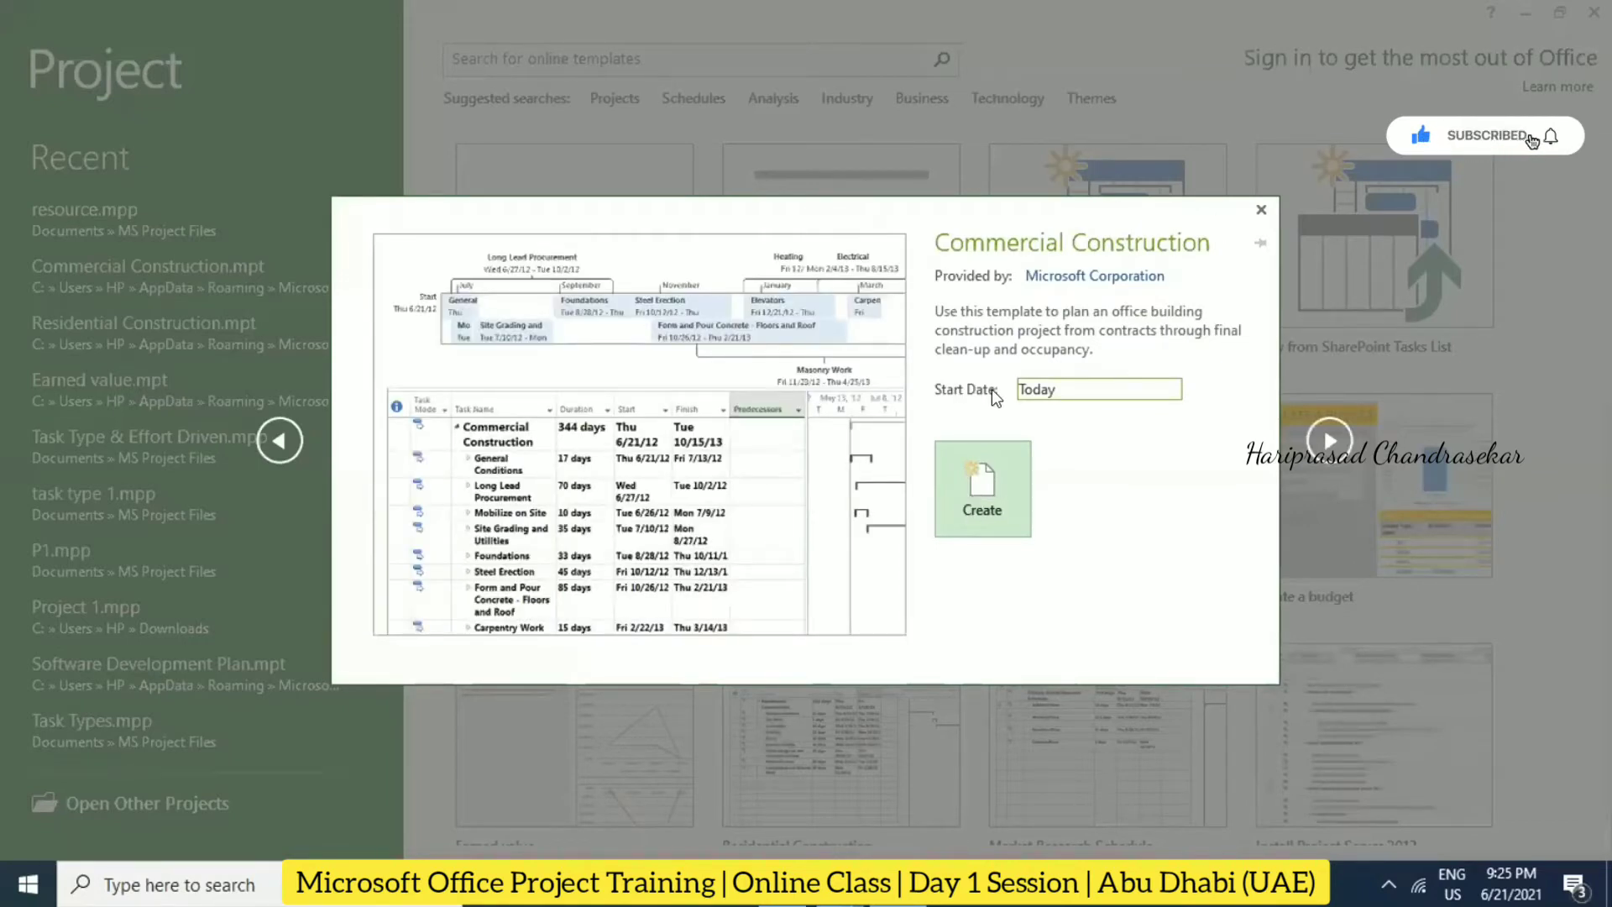
left_click(1076, 391)
left_click(1172, 388)
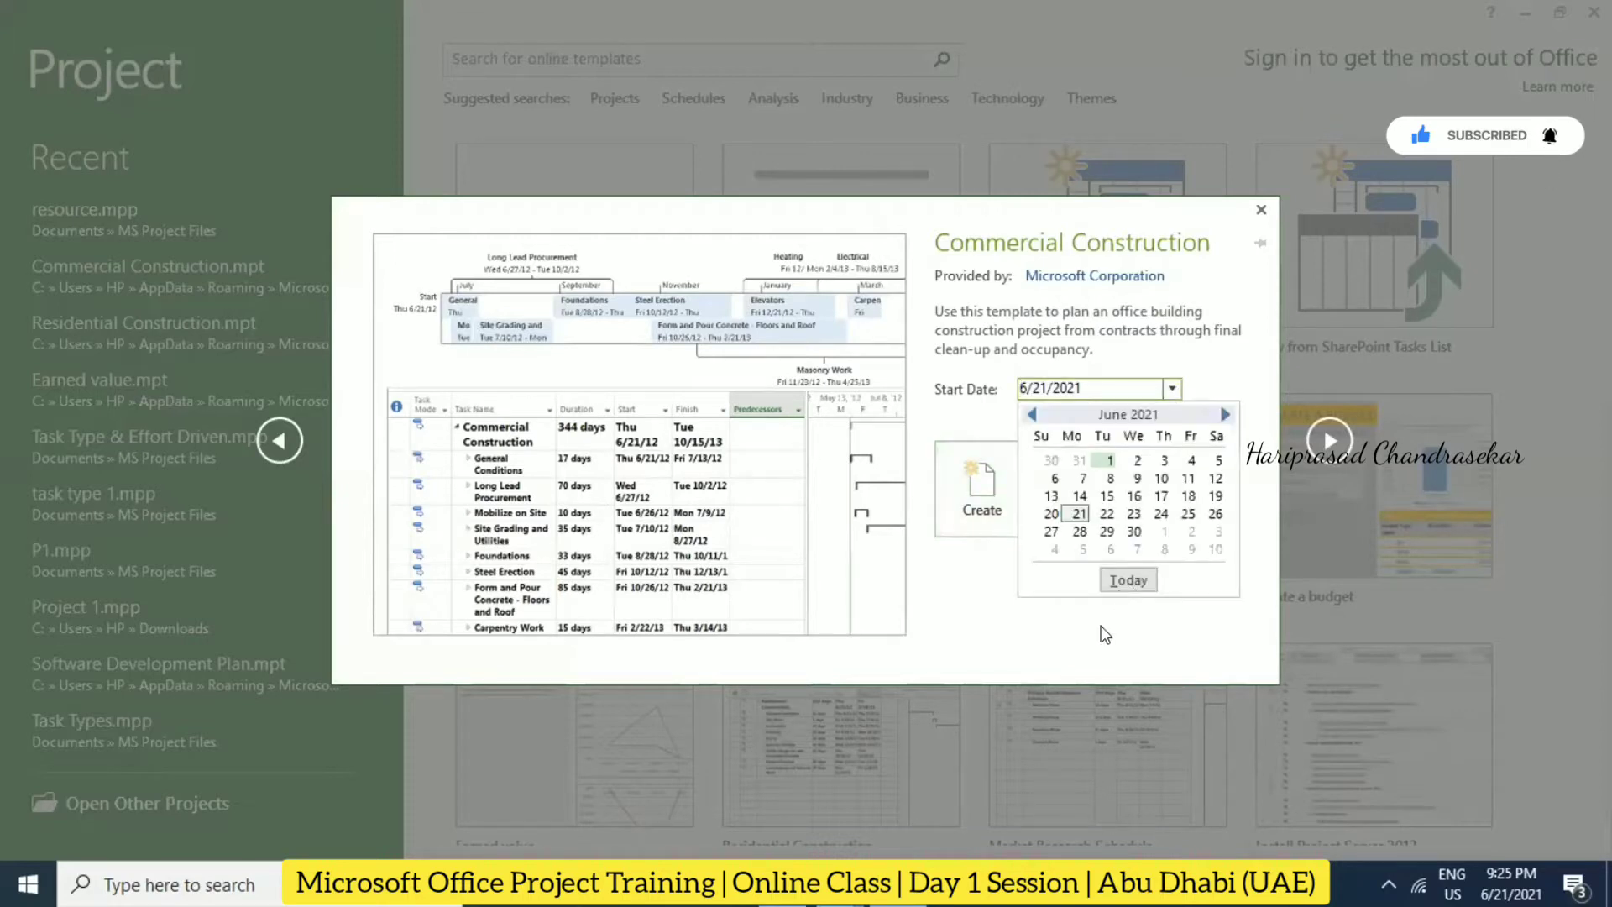
left_click(1199, 260)
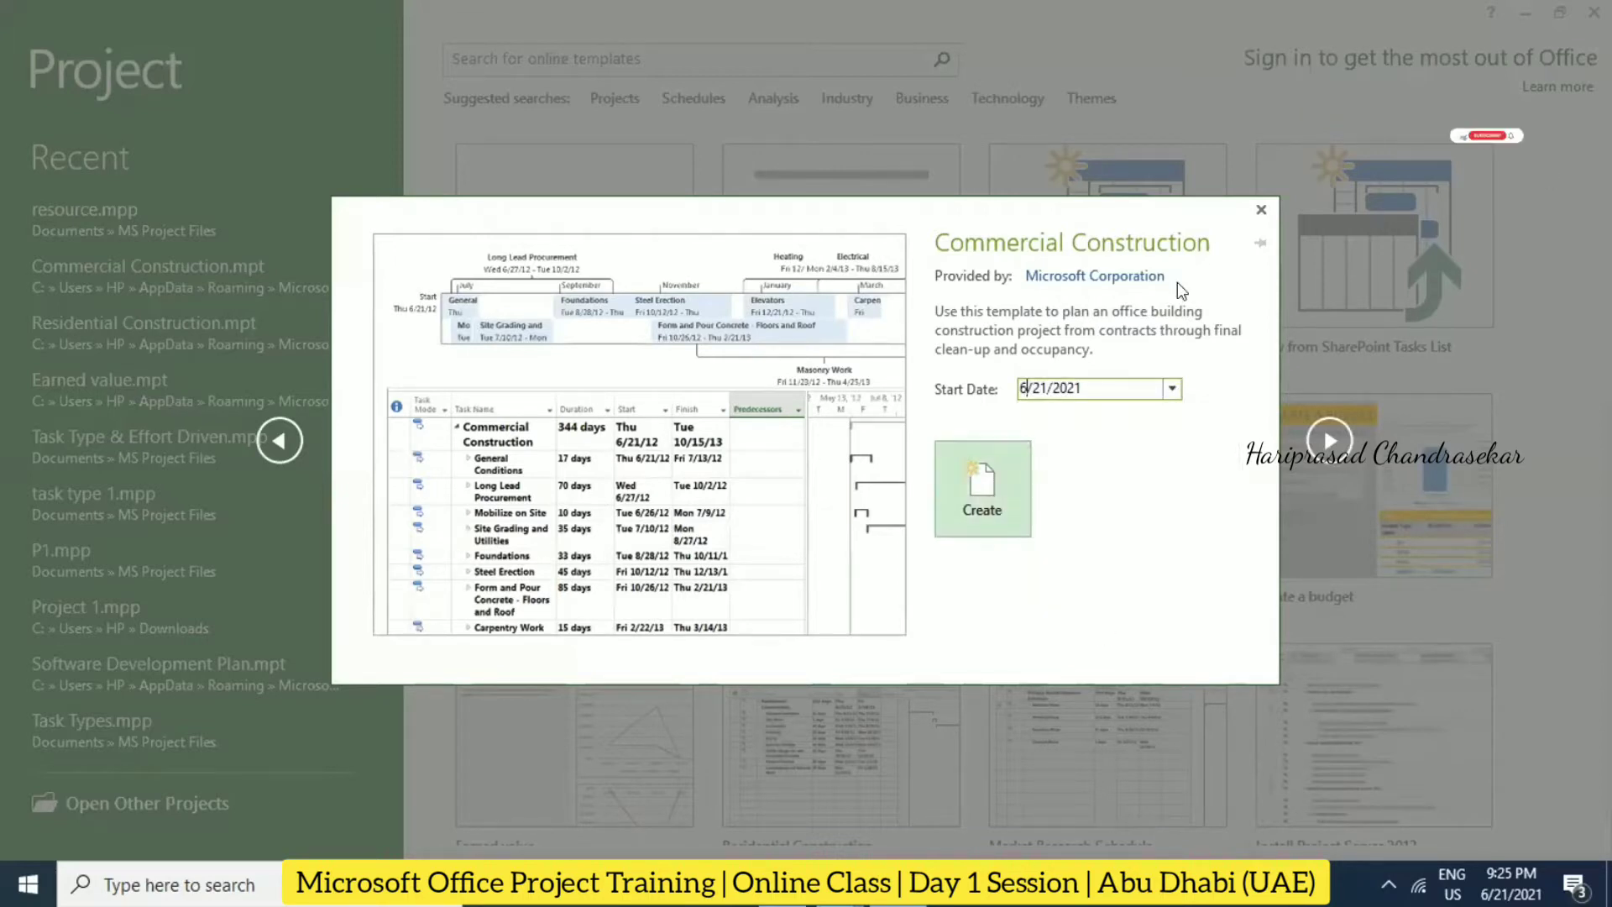
key("Escape")
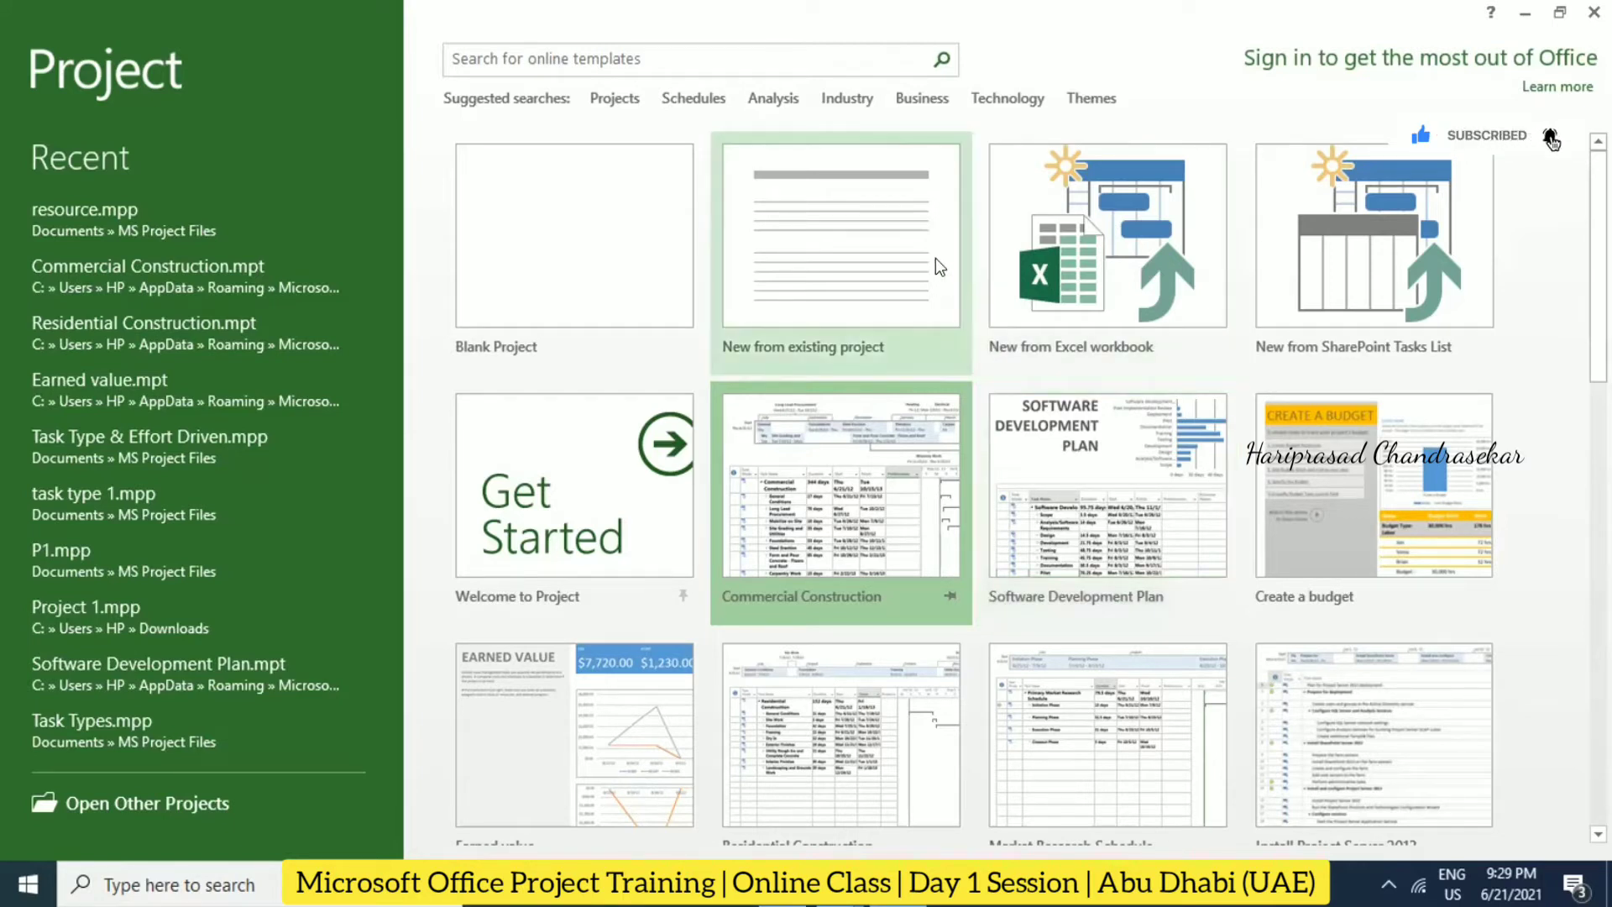
Step: Create a new blank project
left_click(619, 248)
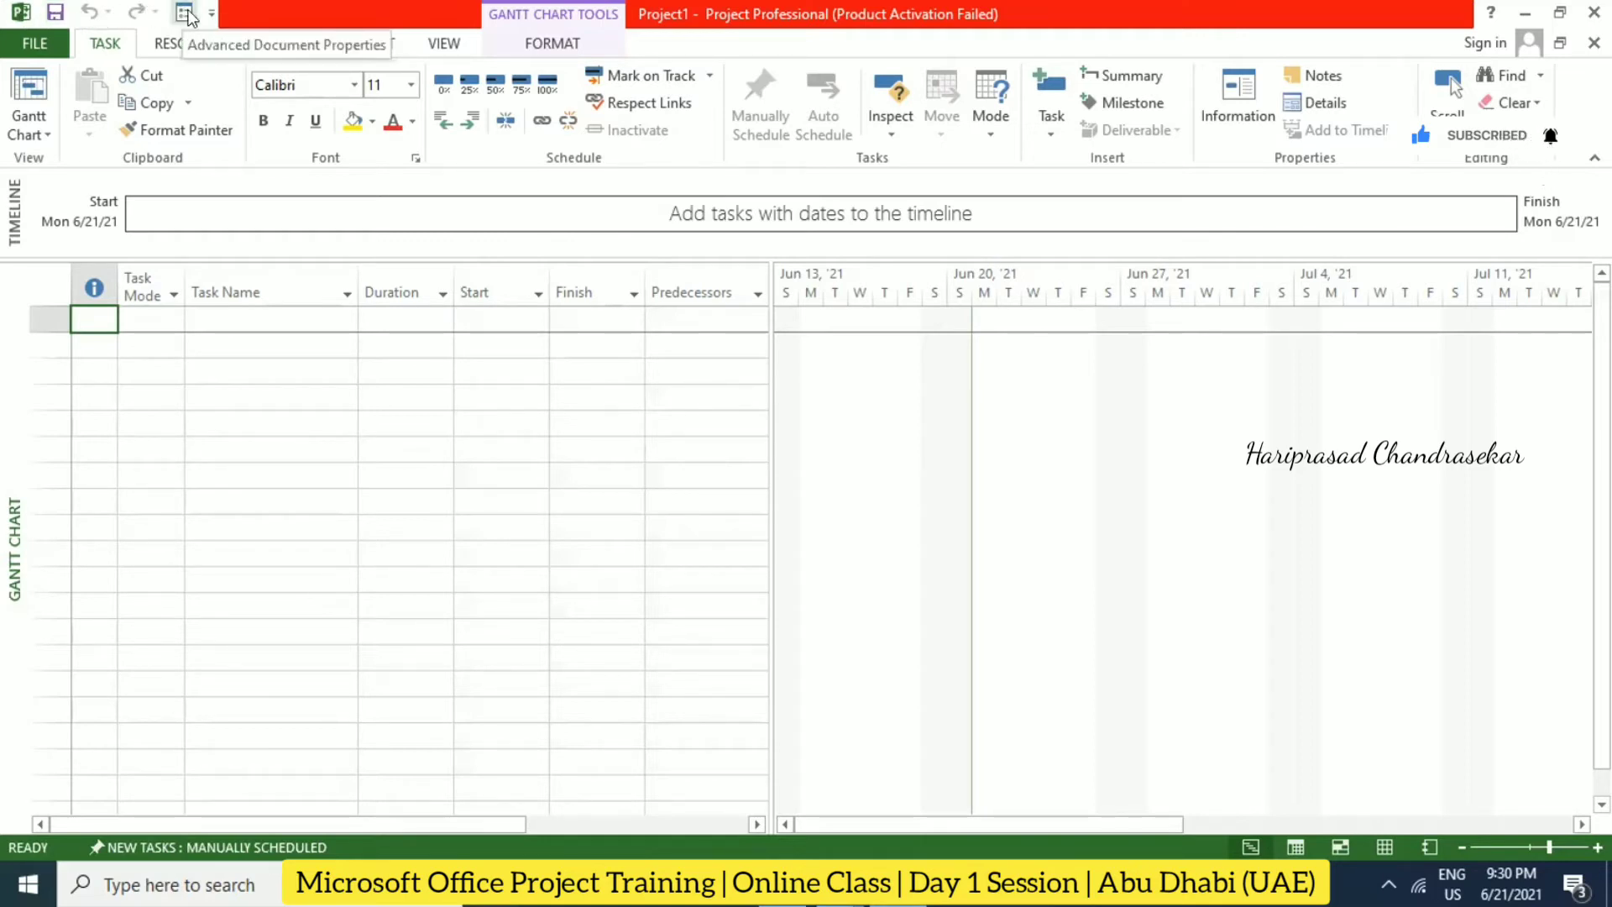
Step: Add Quick Print to the Quick Access Toolbar and remove it again
left_click(211, 12)
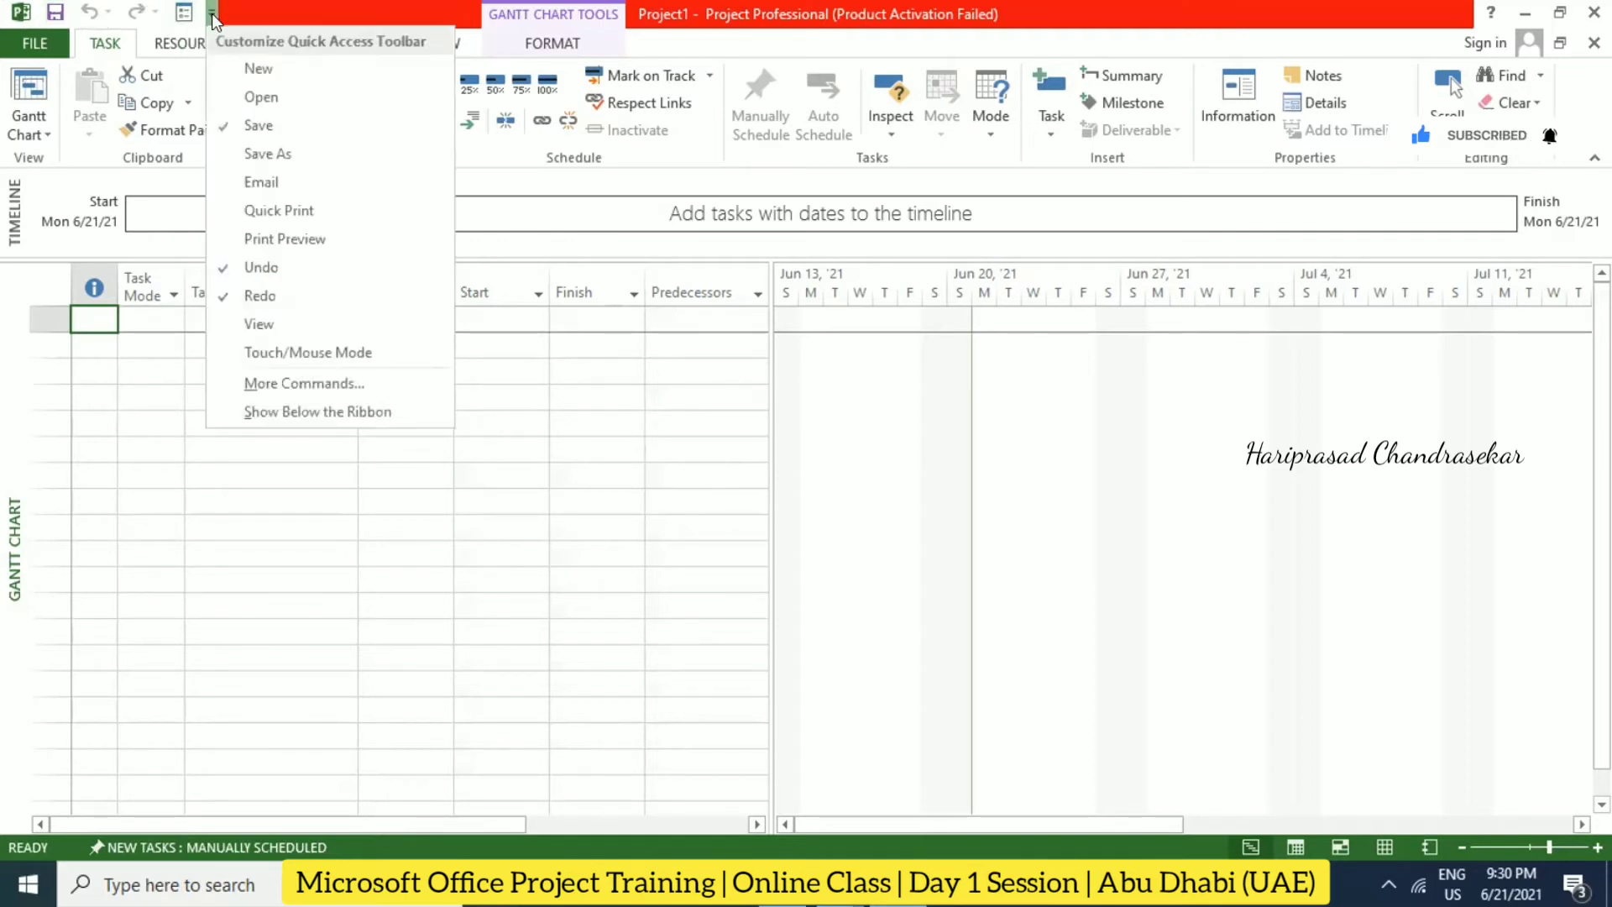
left_click(221, 209)
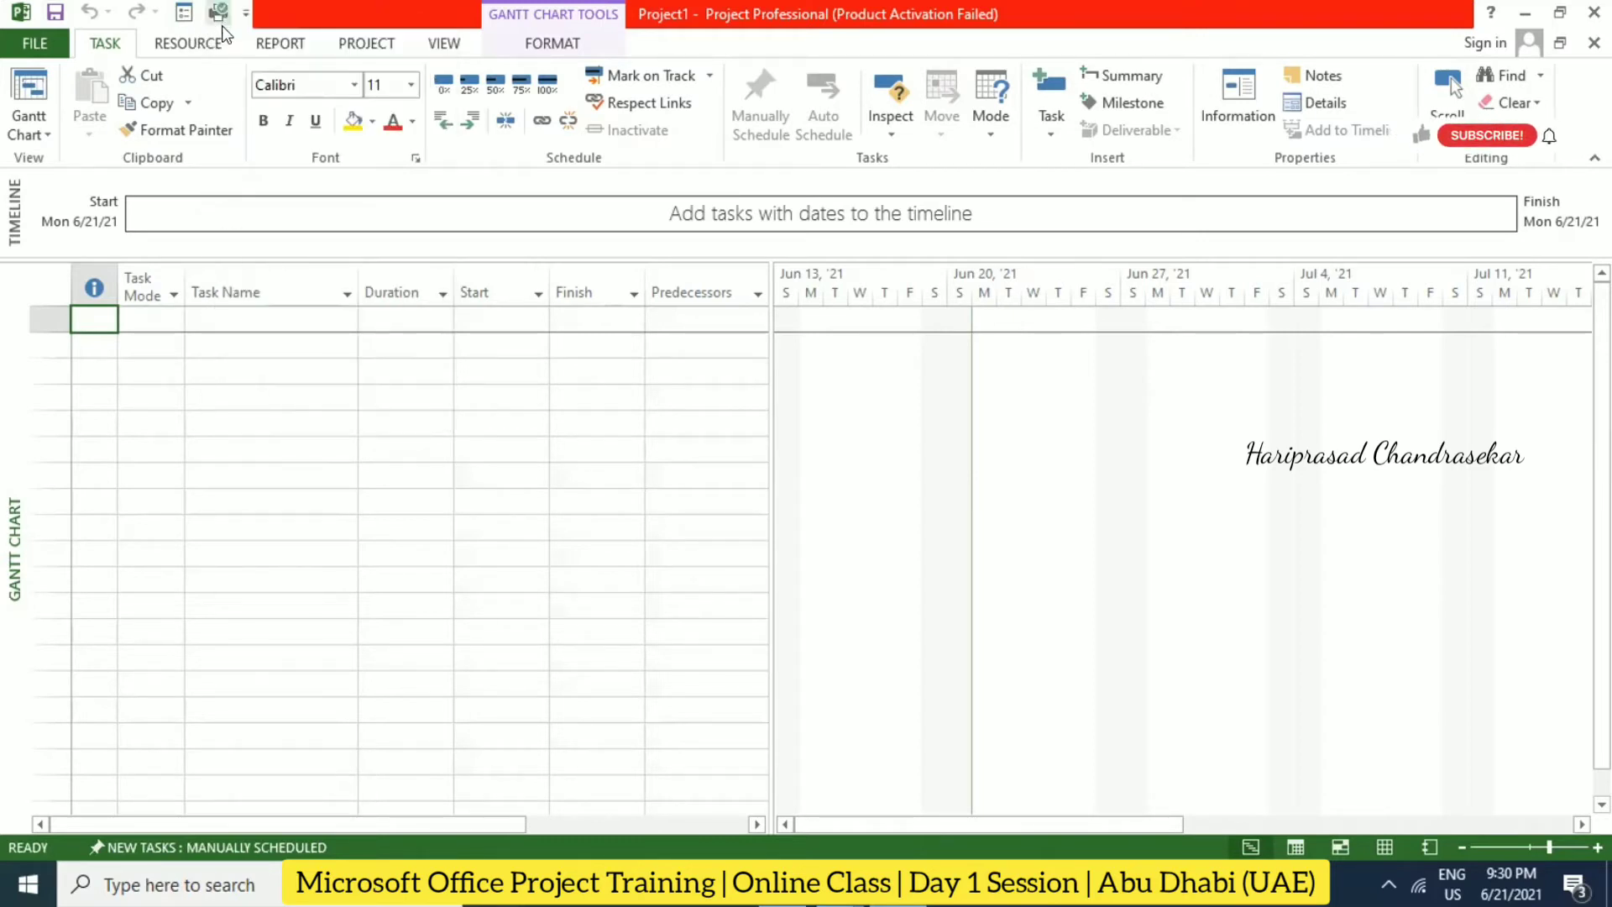
left_click(245, 12)
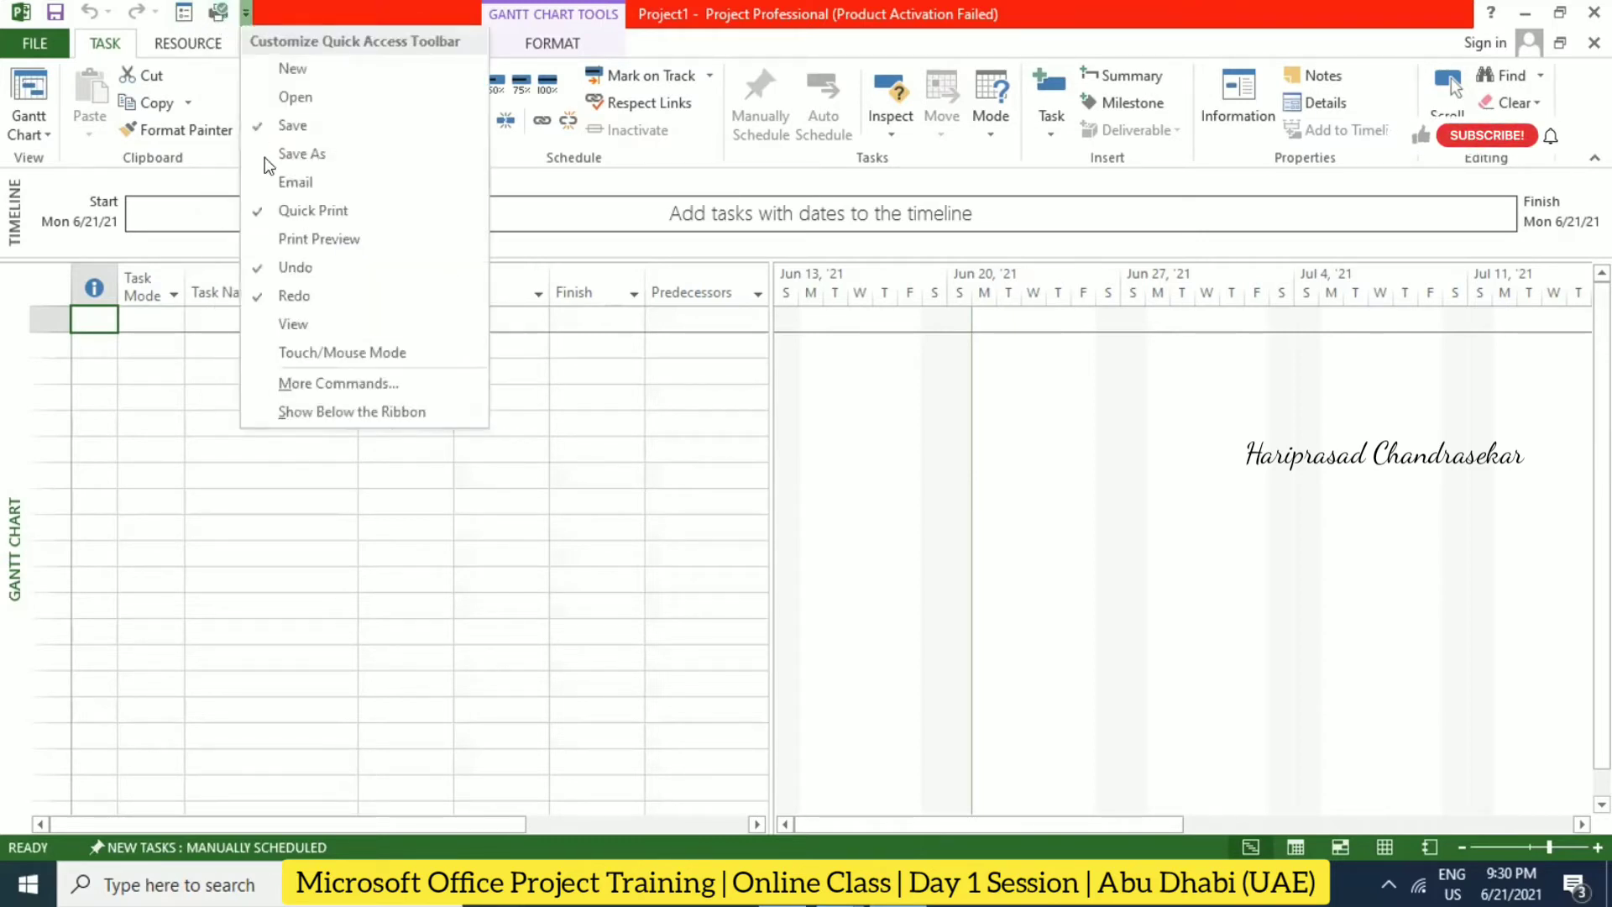
left_click(255, 210)
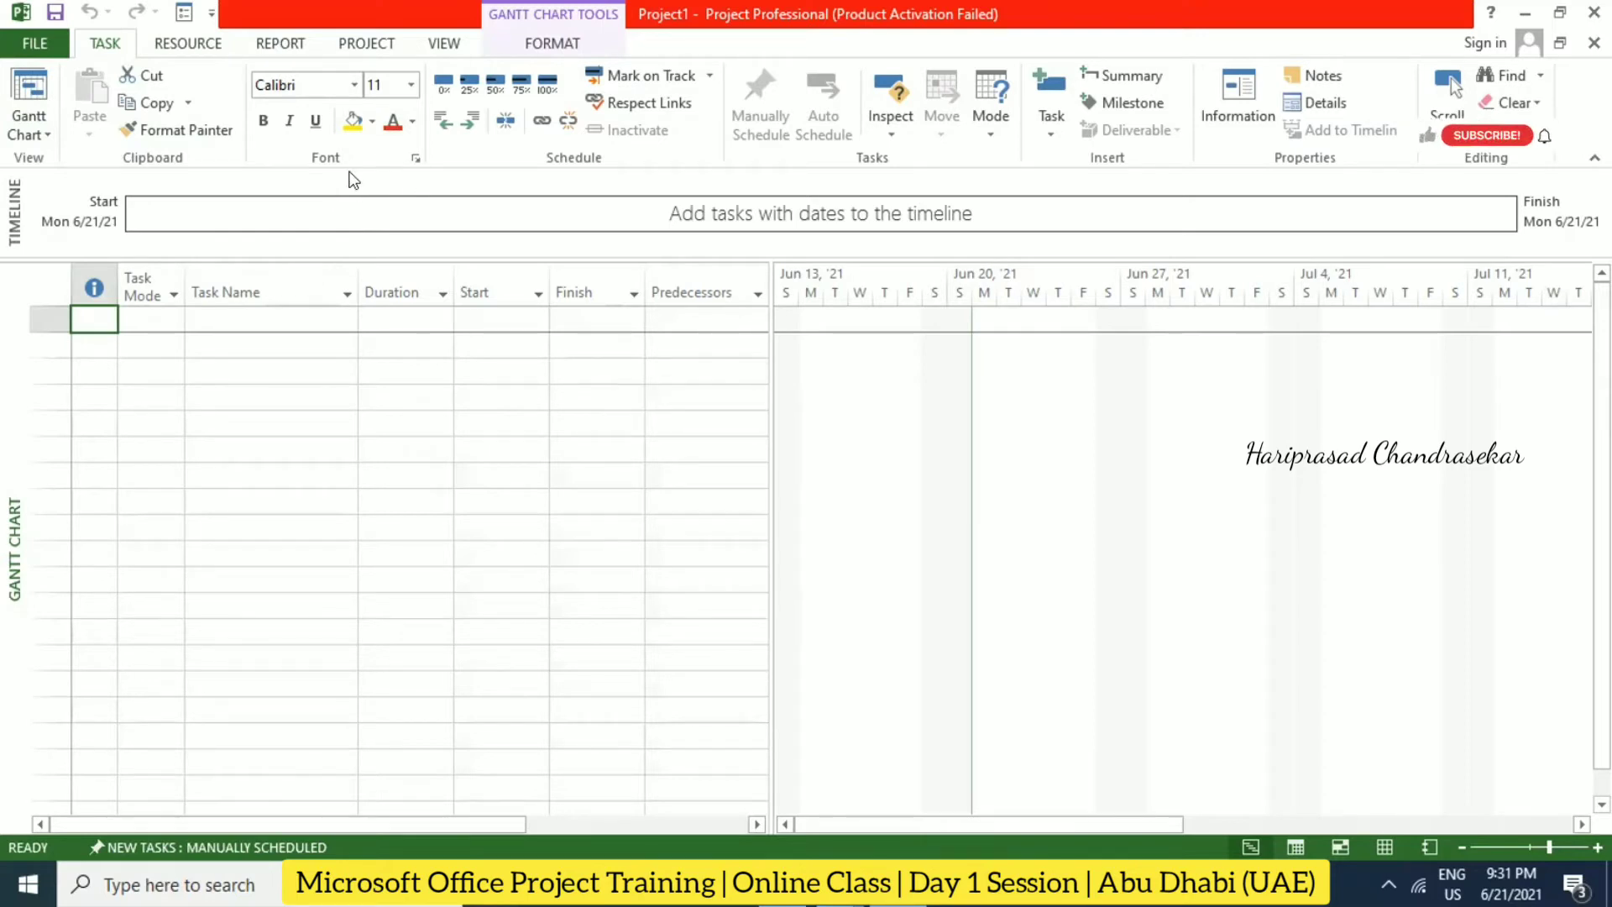
Step: Check the font settings and the timeline's formatting tools, and return to the Gantt chart
left_click(415, 160)
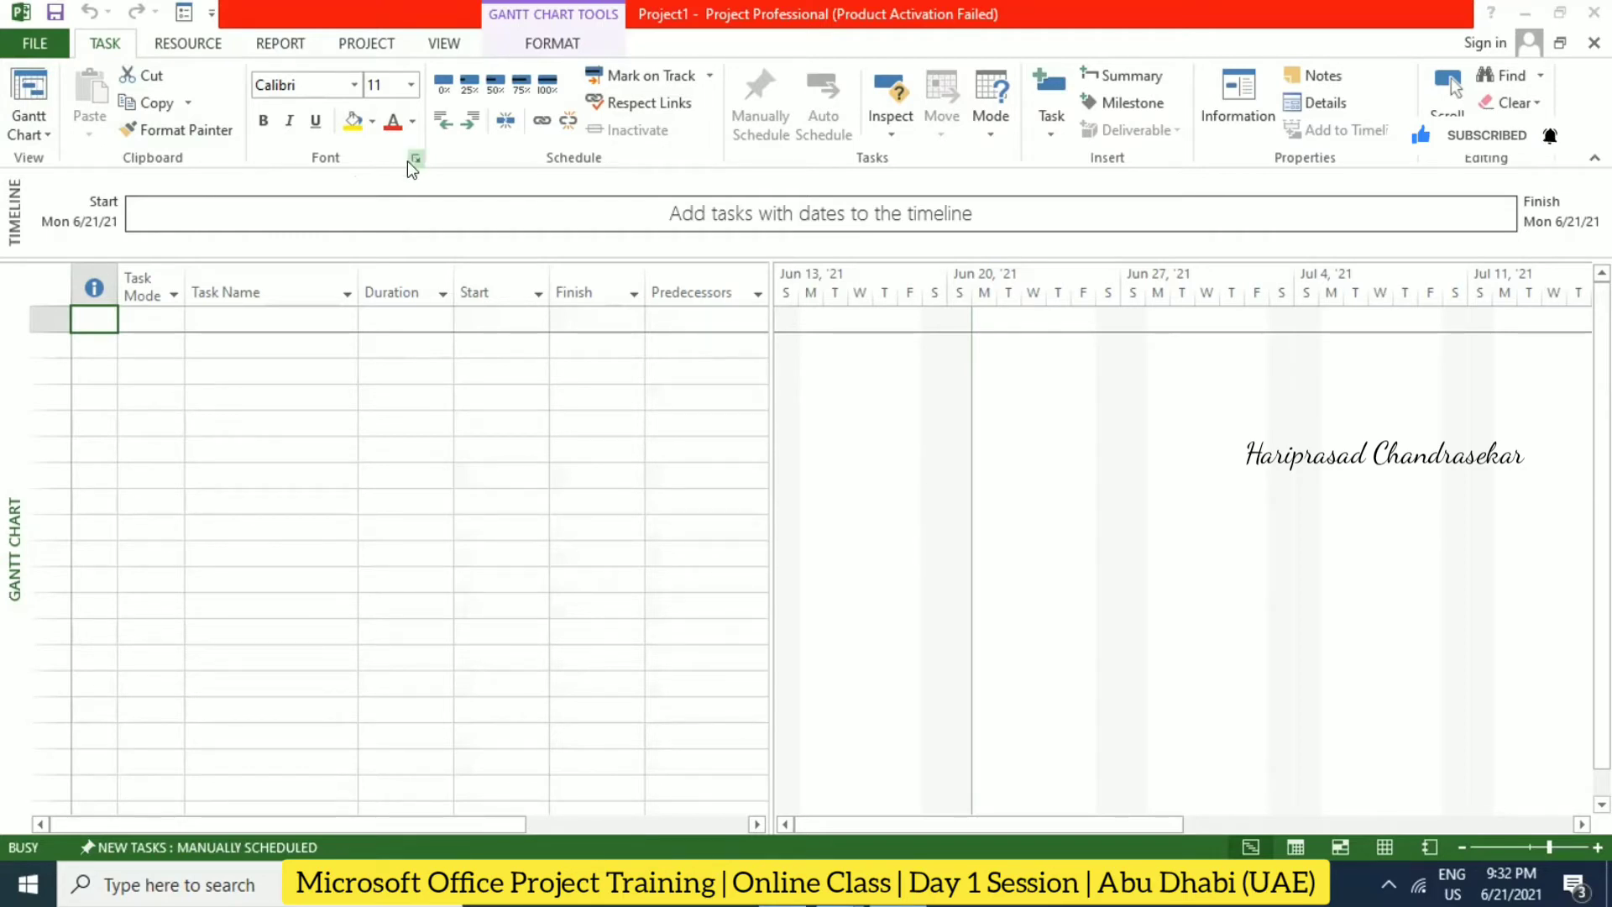
left_click(522, 65)
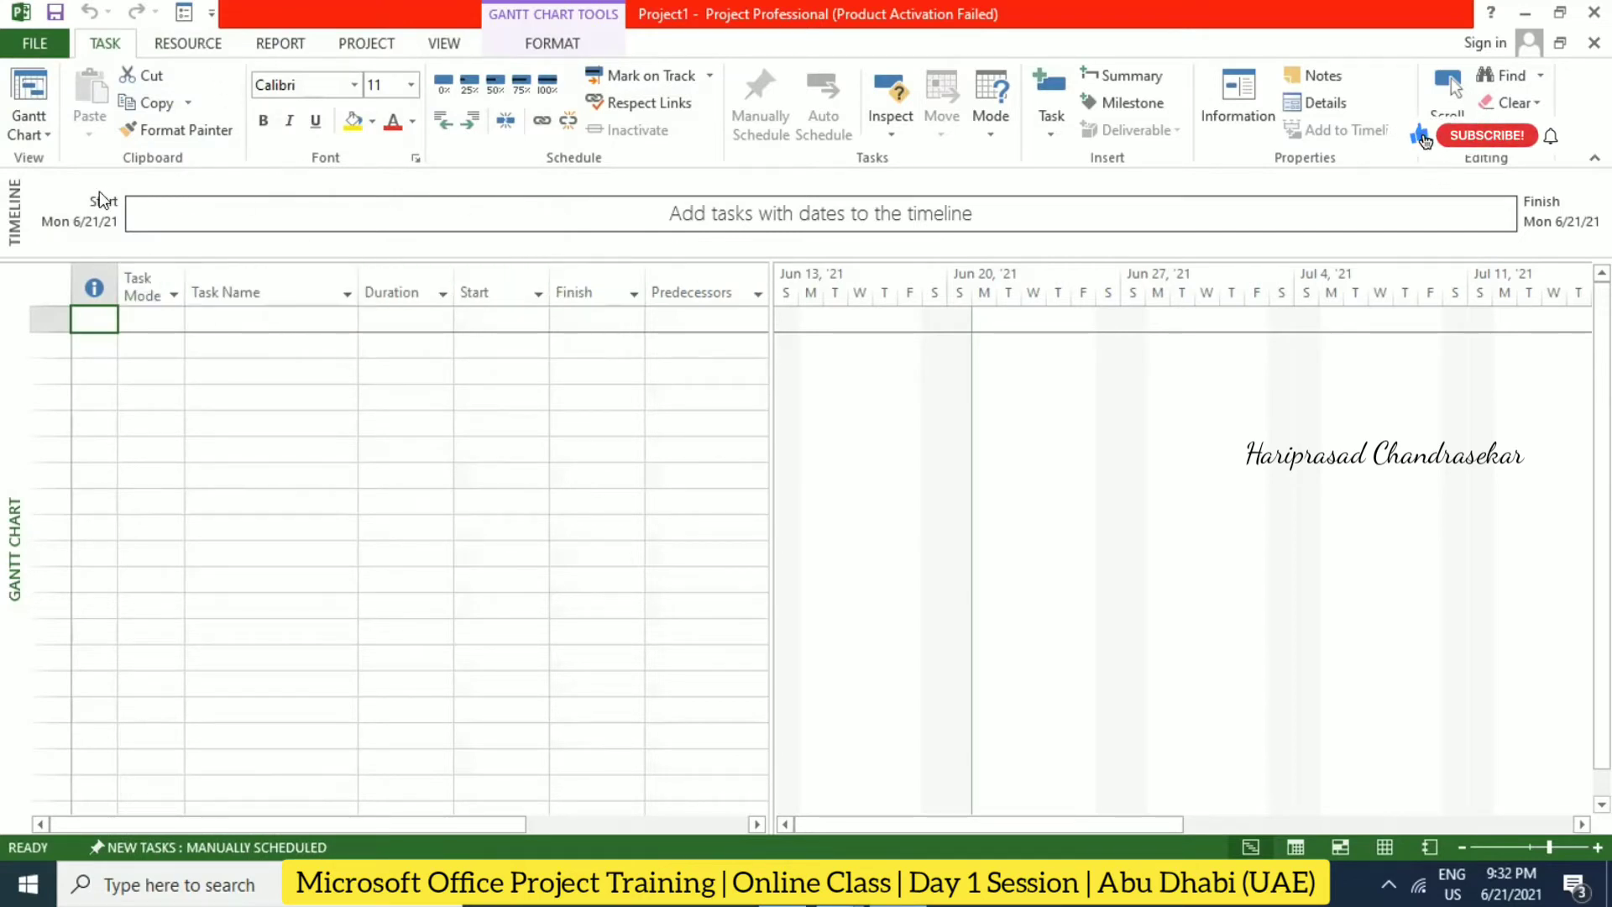
left_click(295, 213)
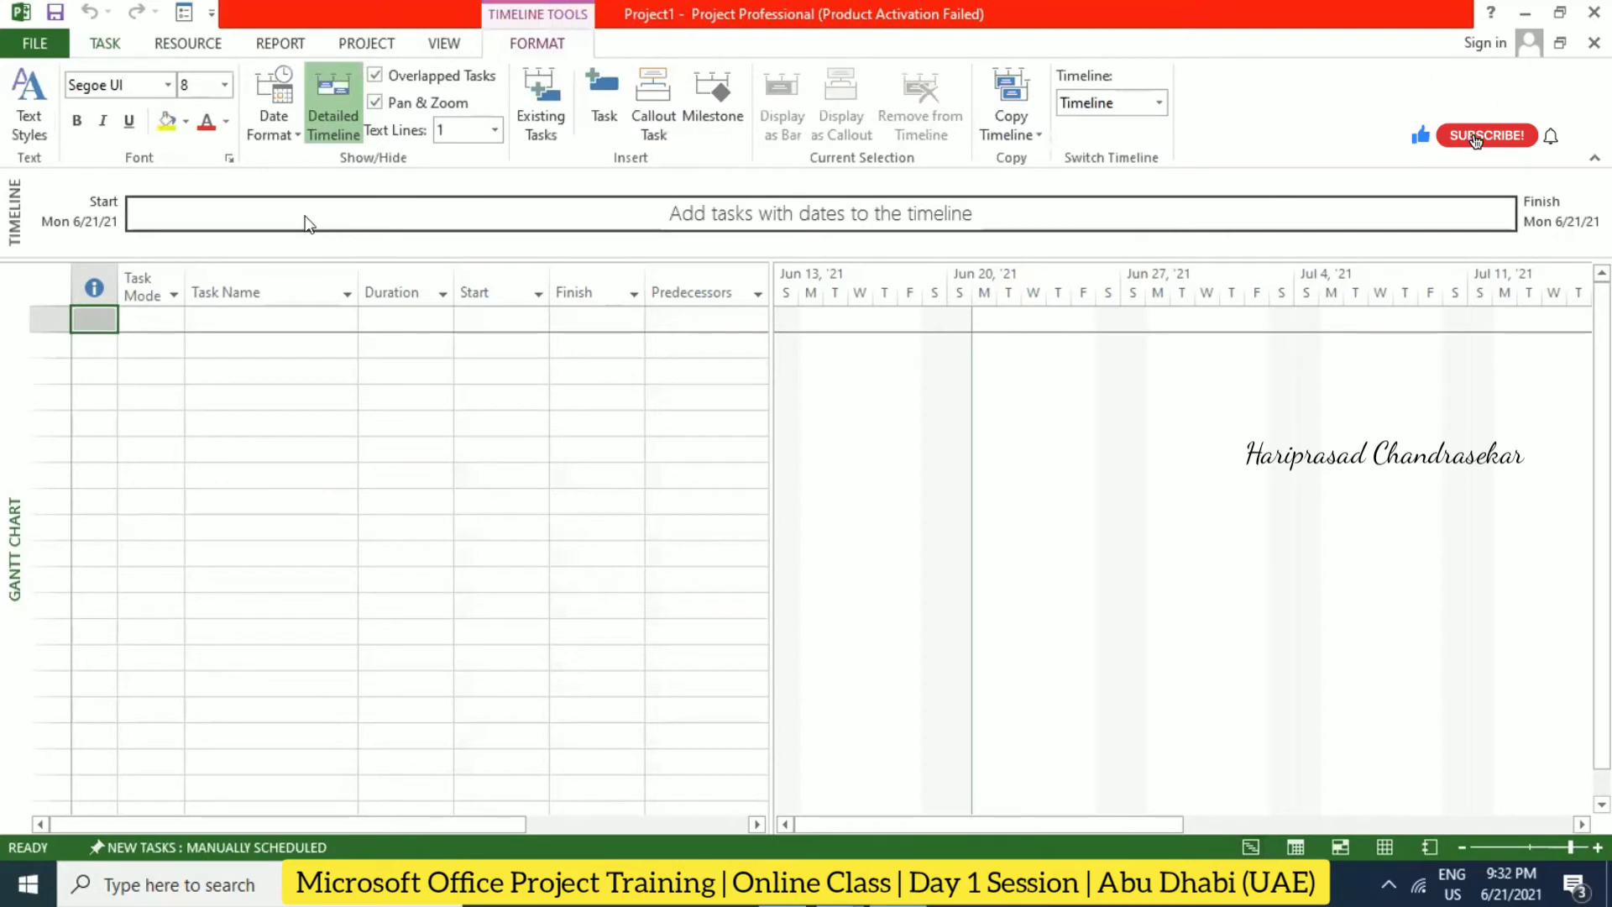
left_click(102, 47)
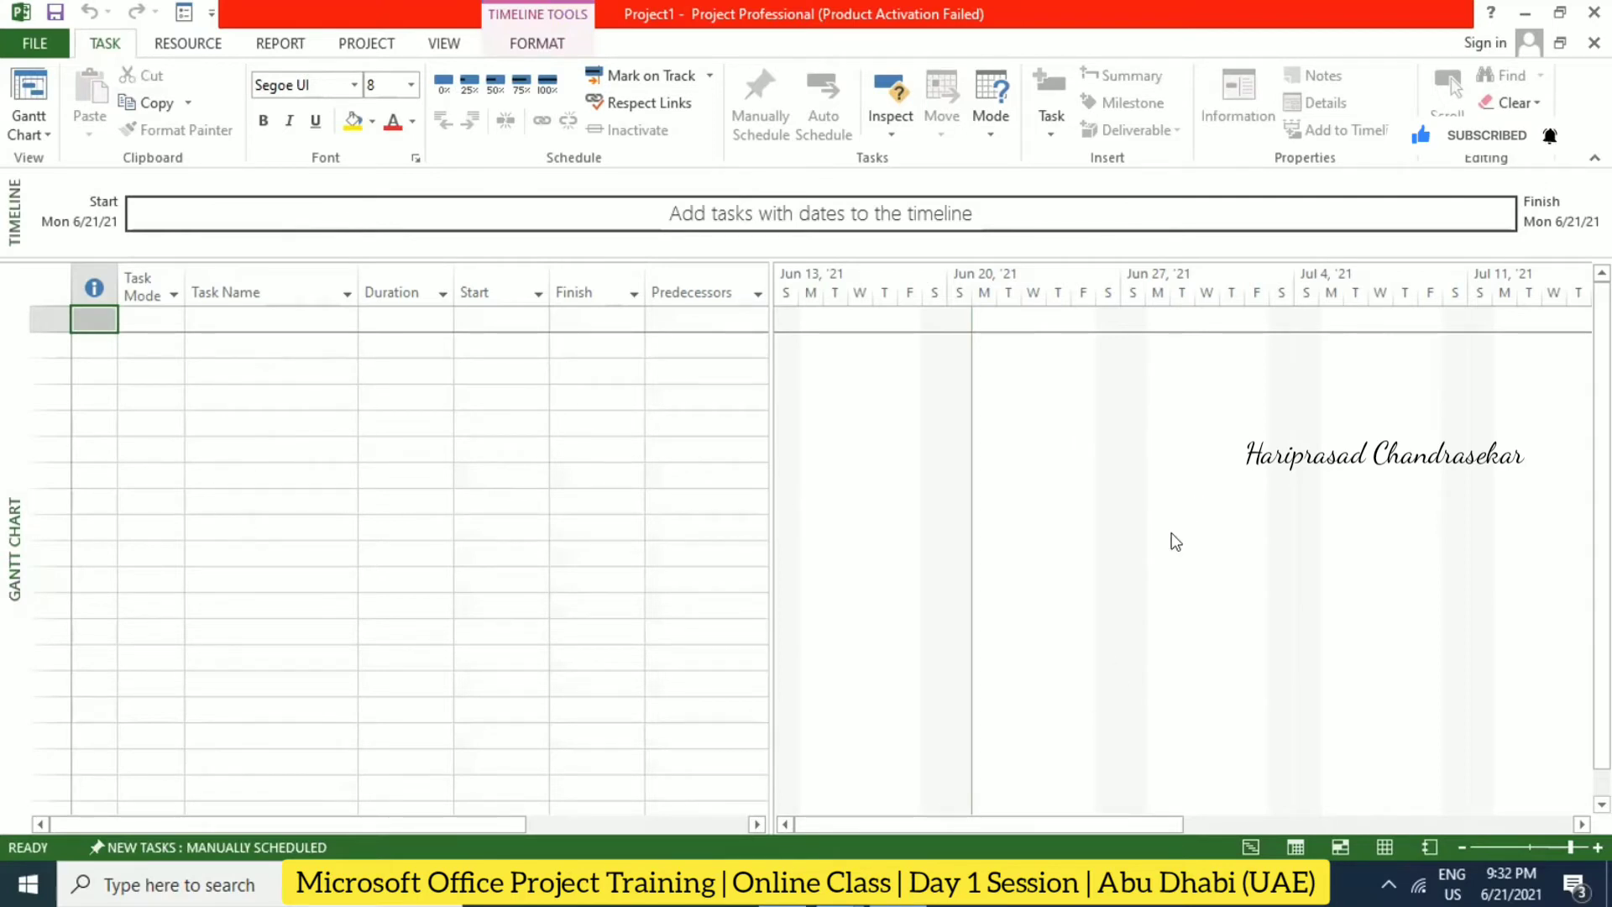
left_click(1111, 722)
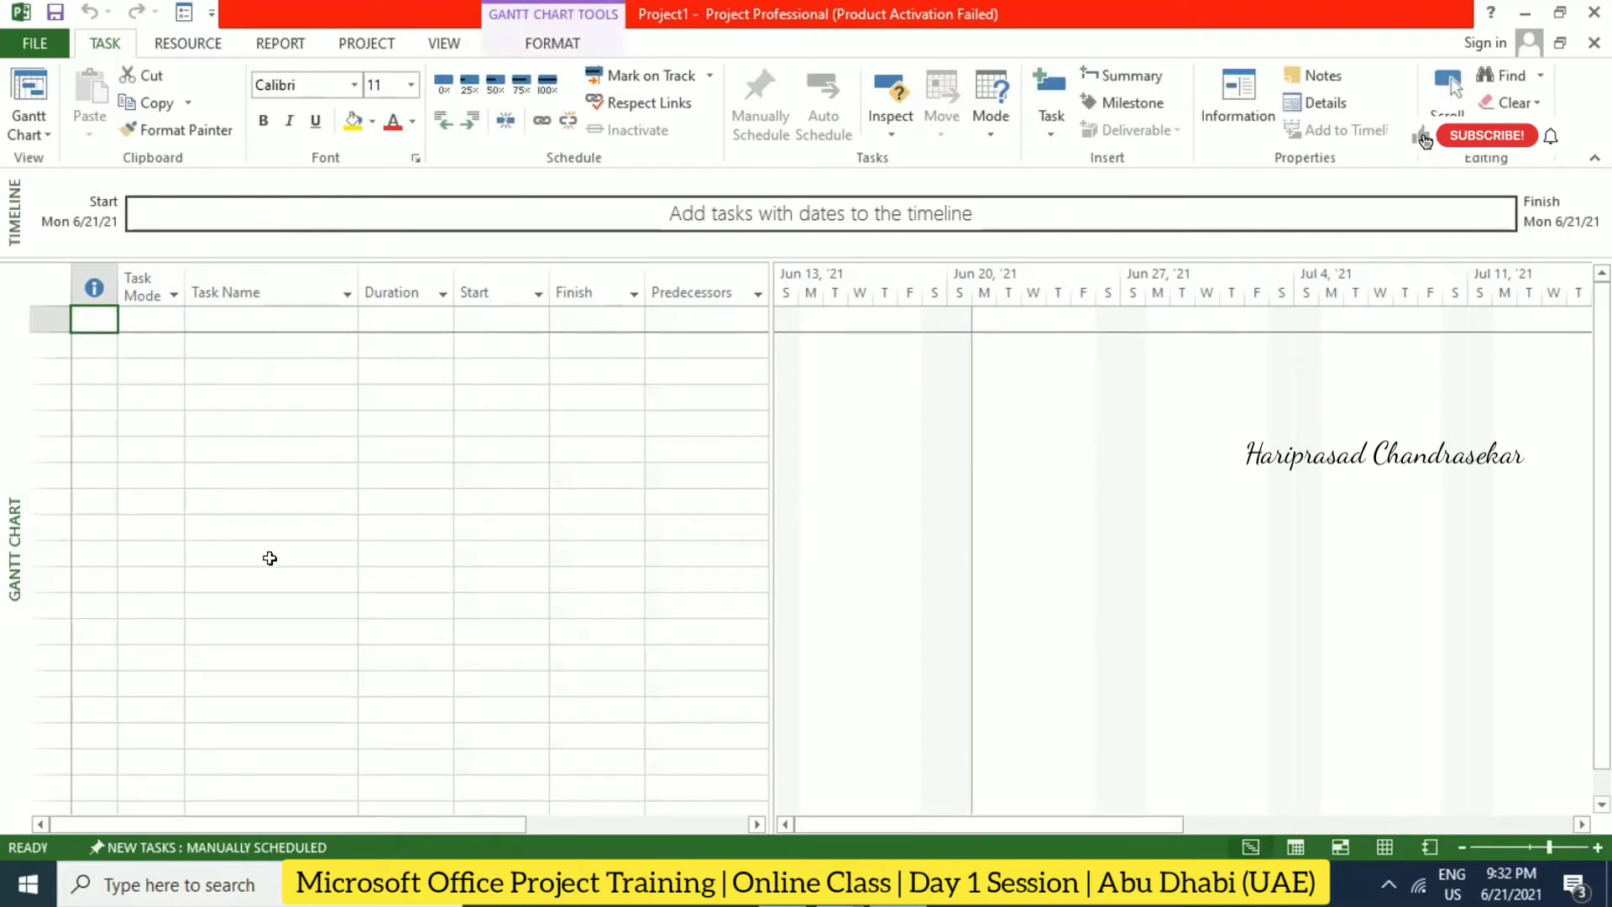
Step: Switch the project to the Calendar view and browse the months through September 2021
right_click(10, 385)
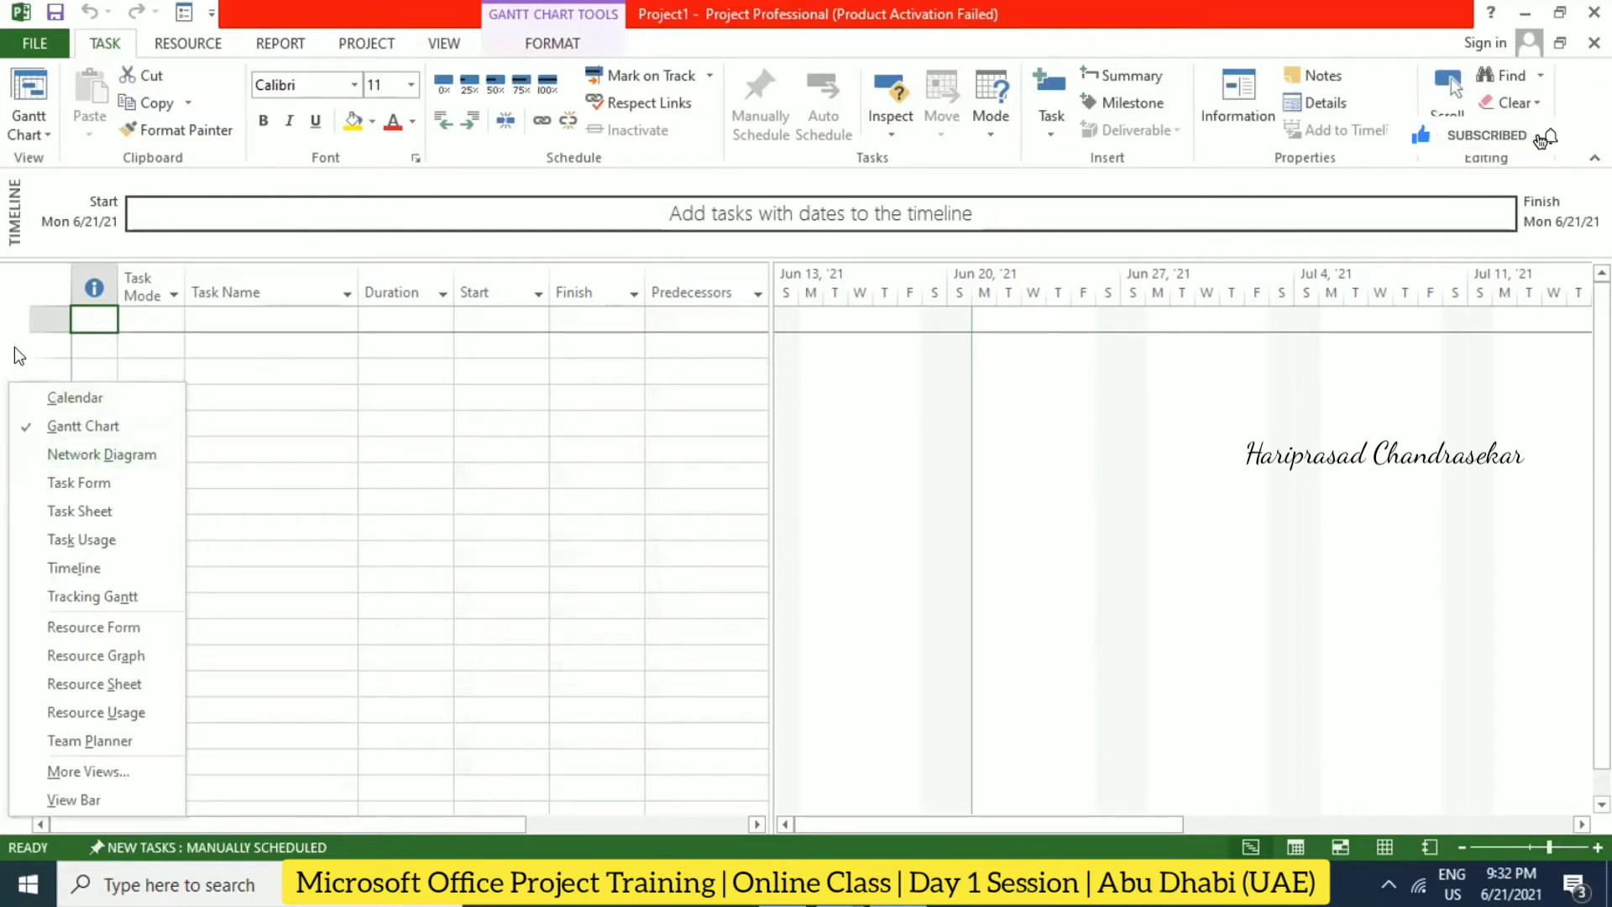
left_click(61, 395)
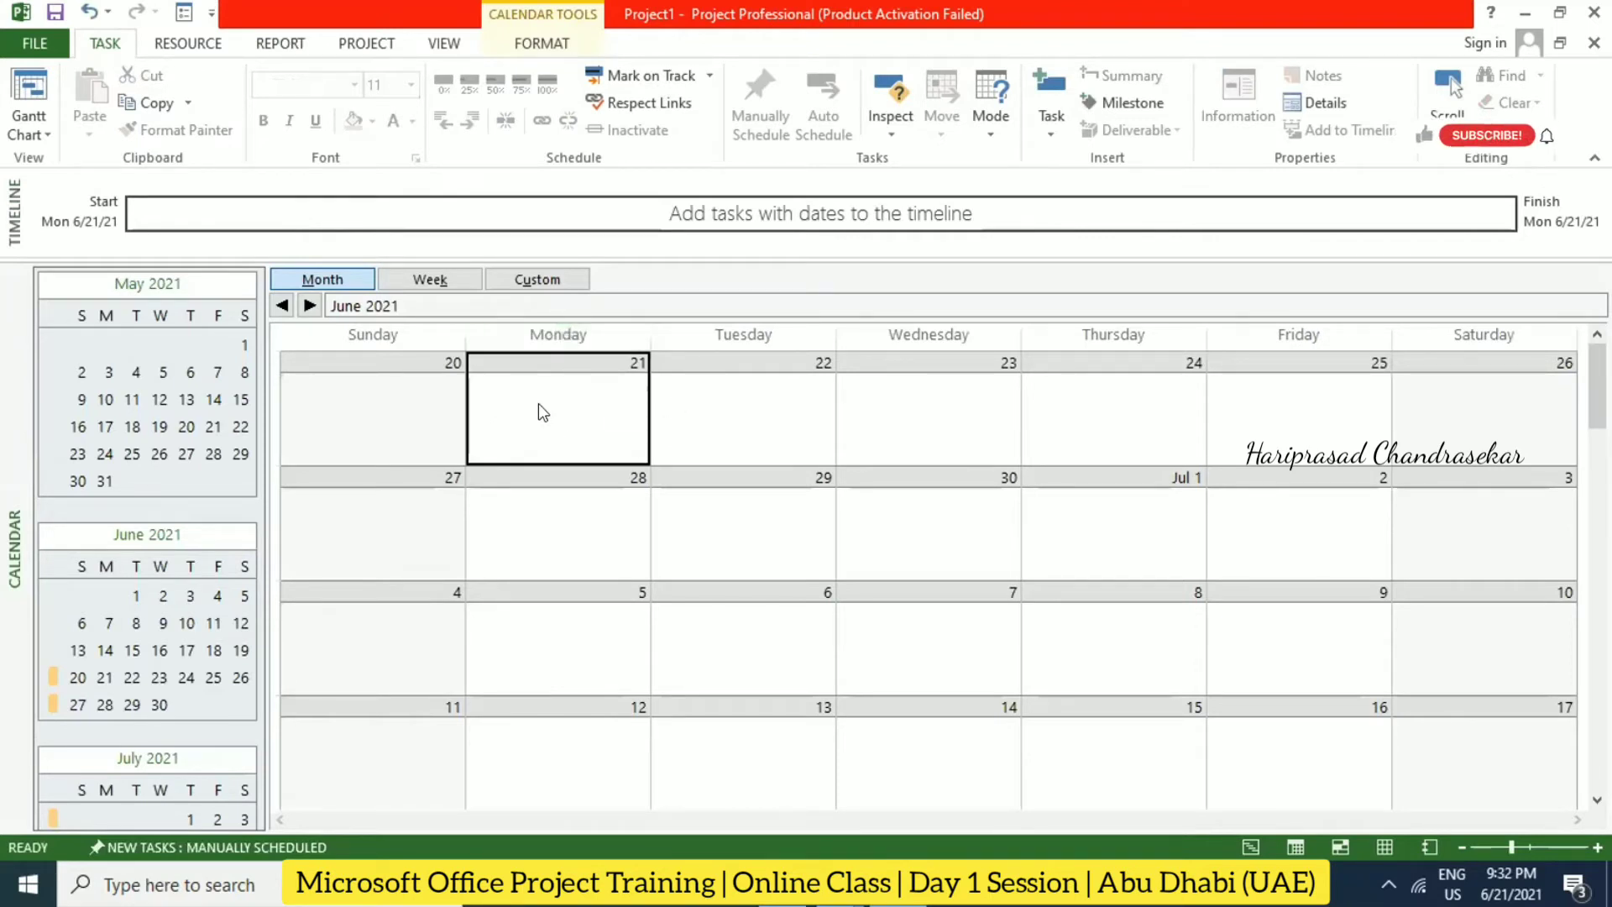
scroll(165, 561, "down", 5)
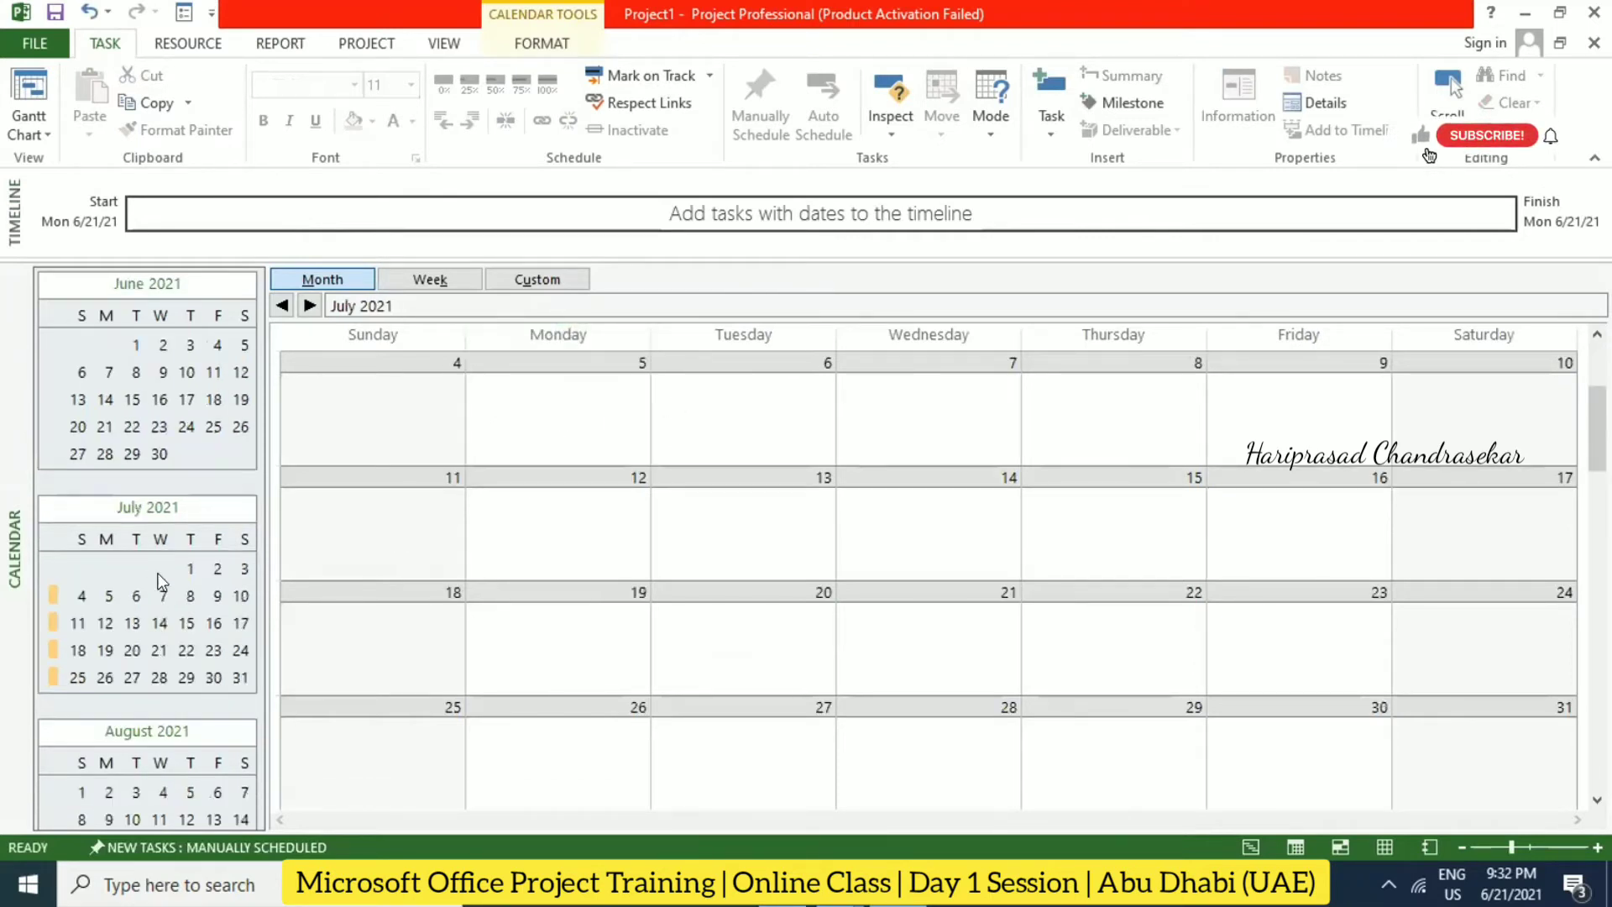
scroll(185, 554, "down", 2)
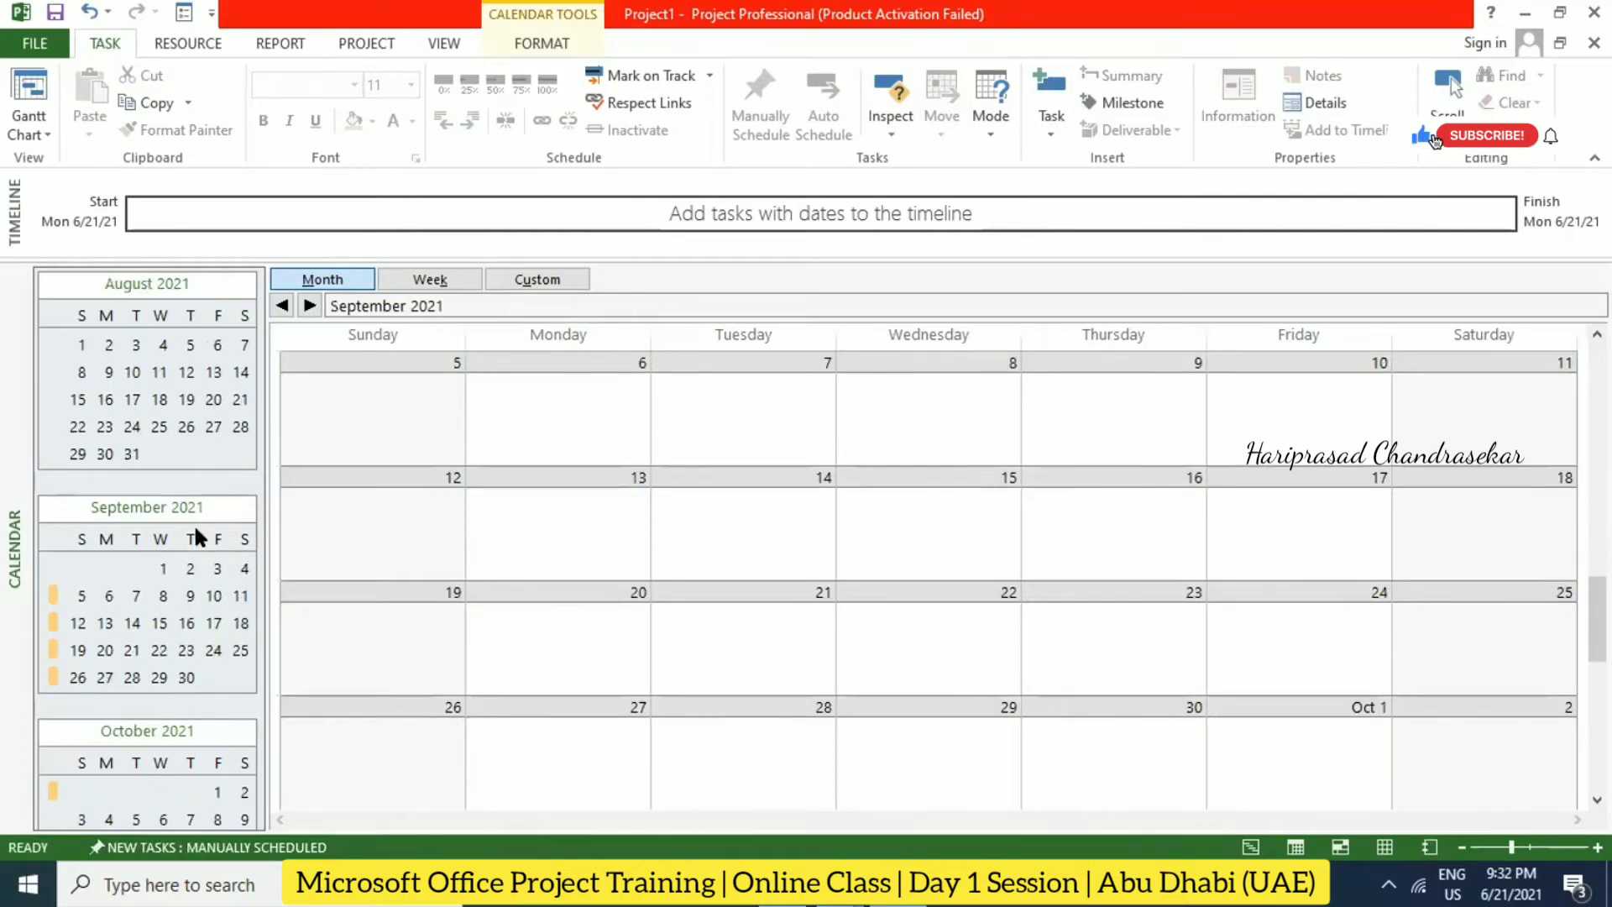
Step: Switch to the Resource Sheet view and check the list of other available views
right_click(8, 442)
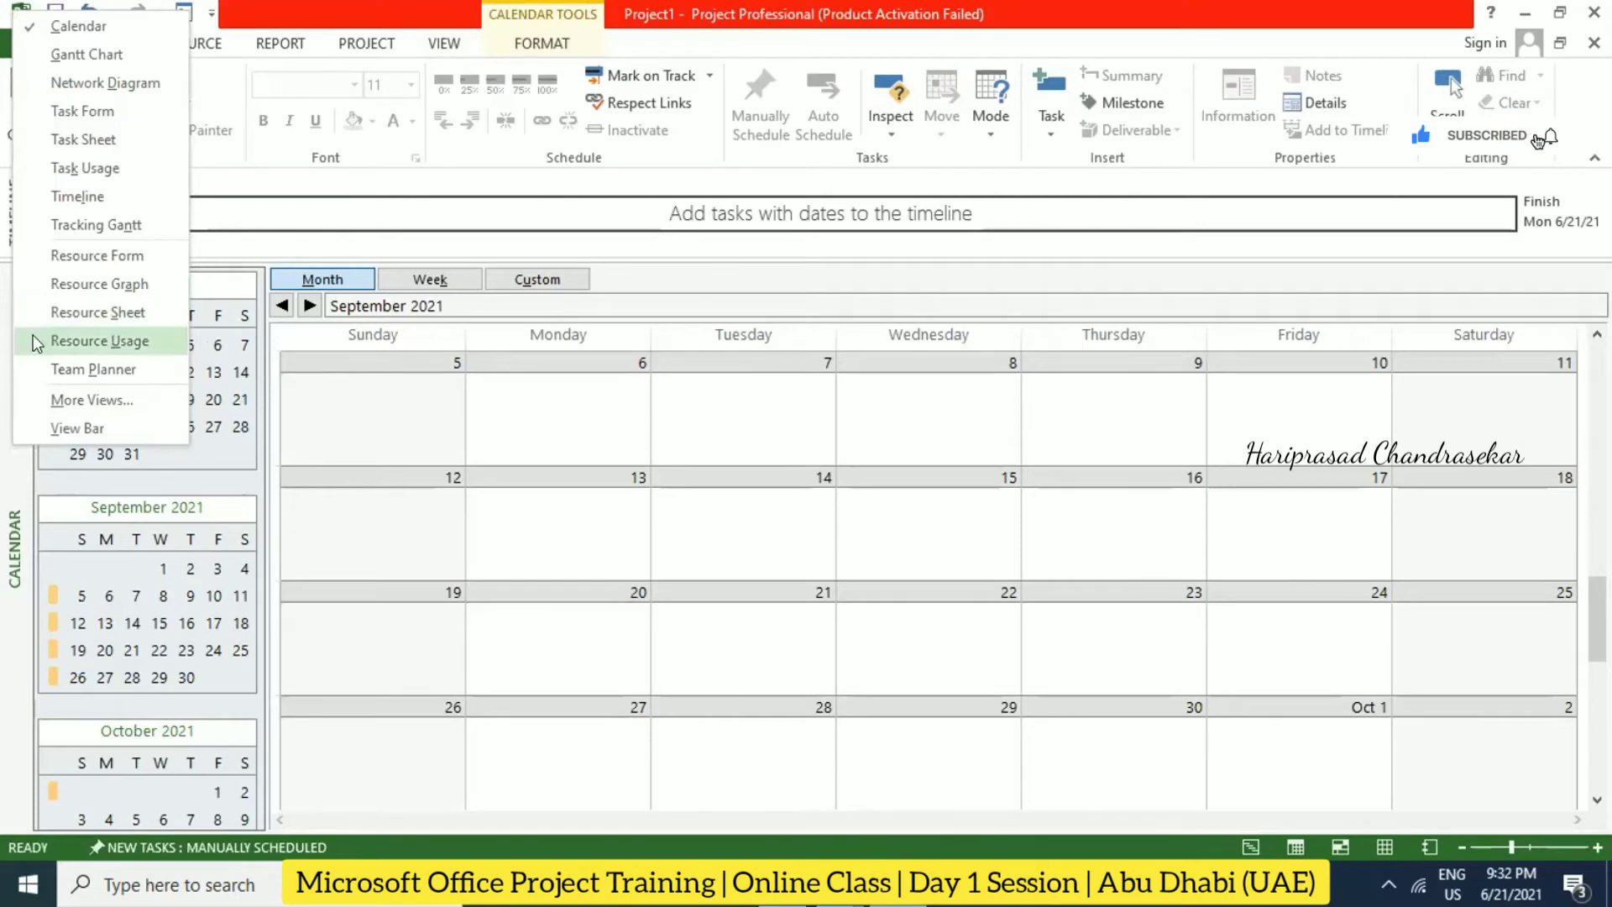
left_click(61, 310)
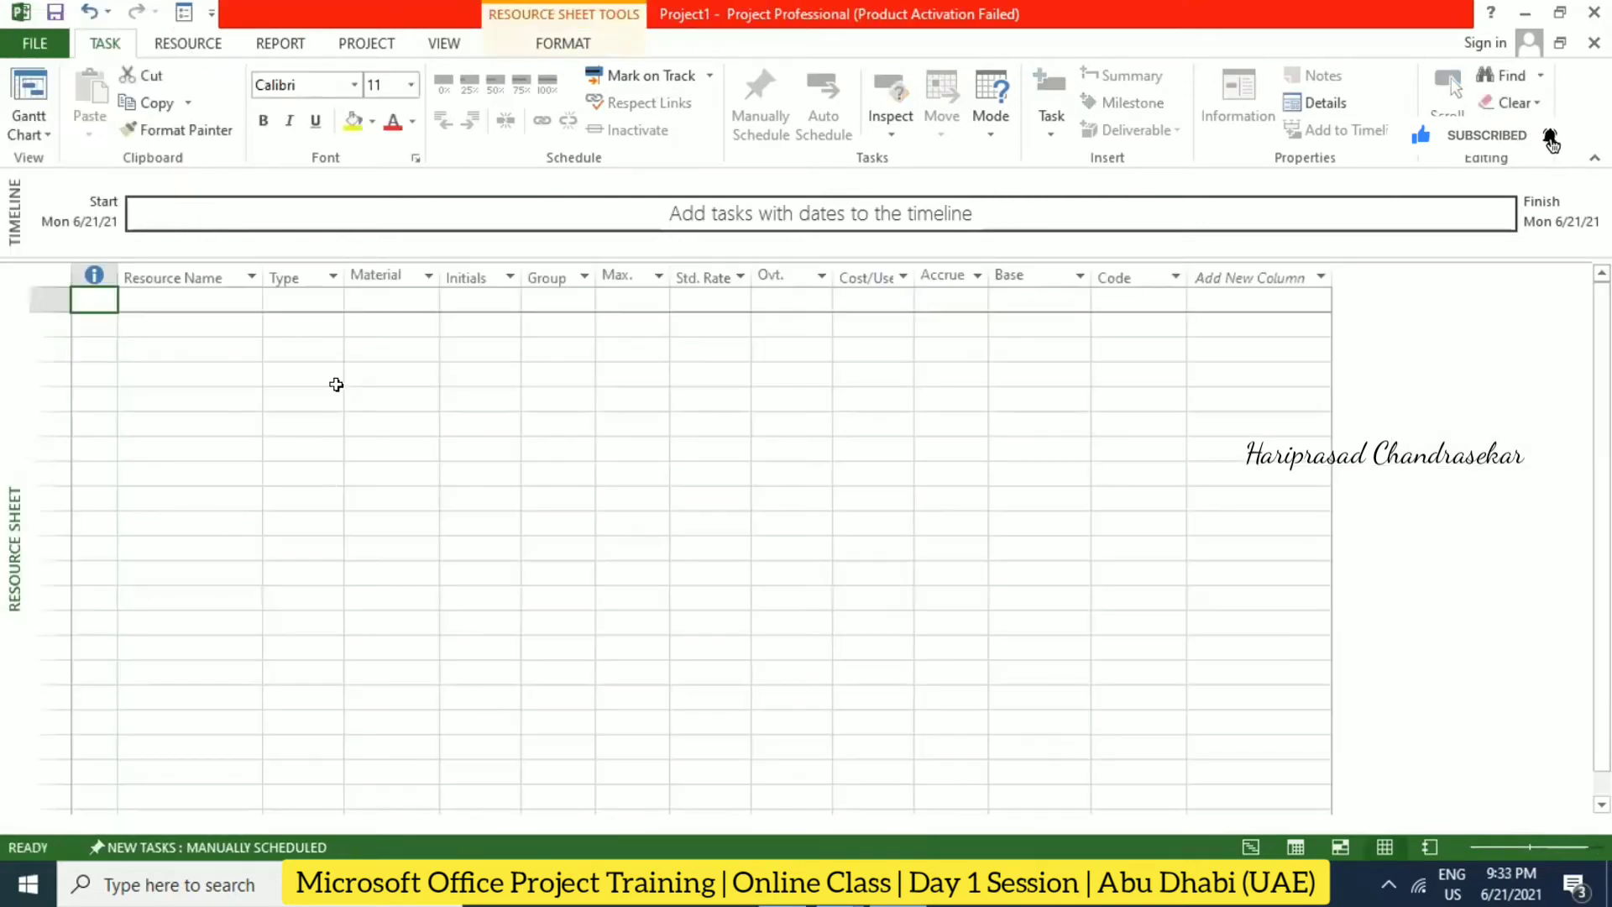
right_click(10, 443)
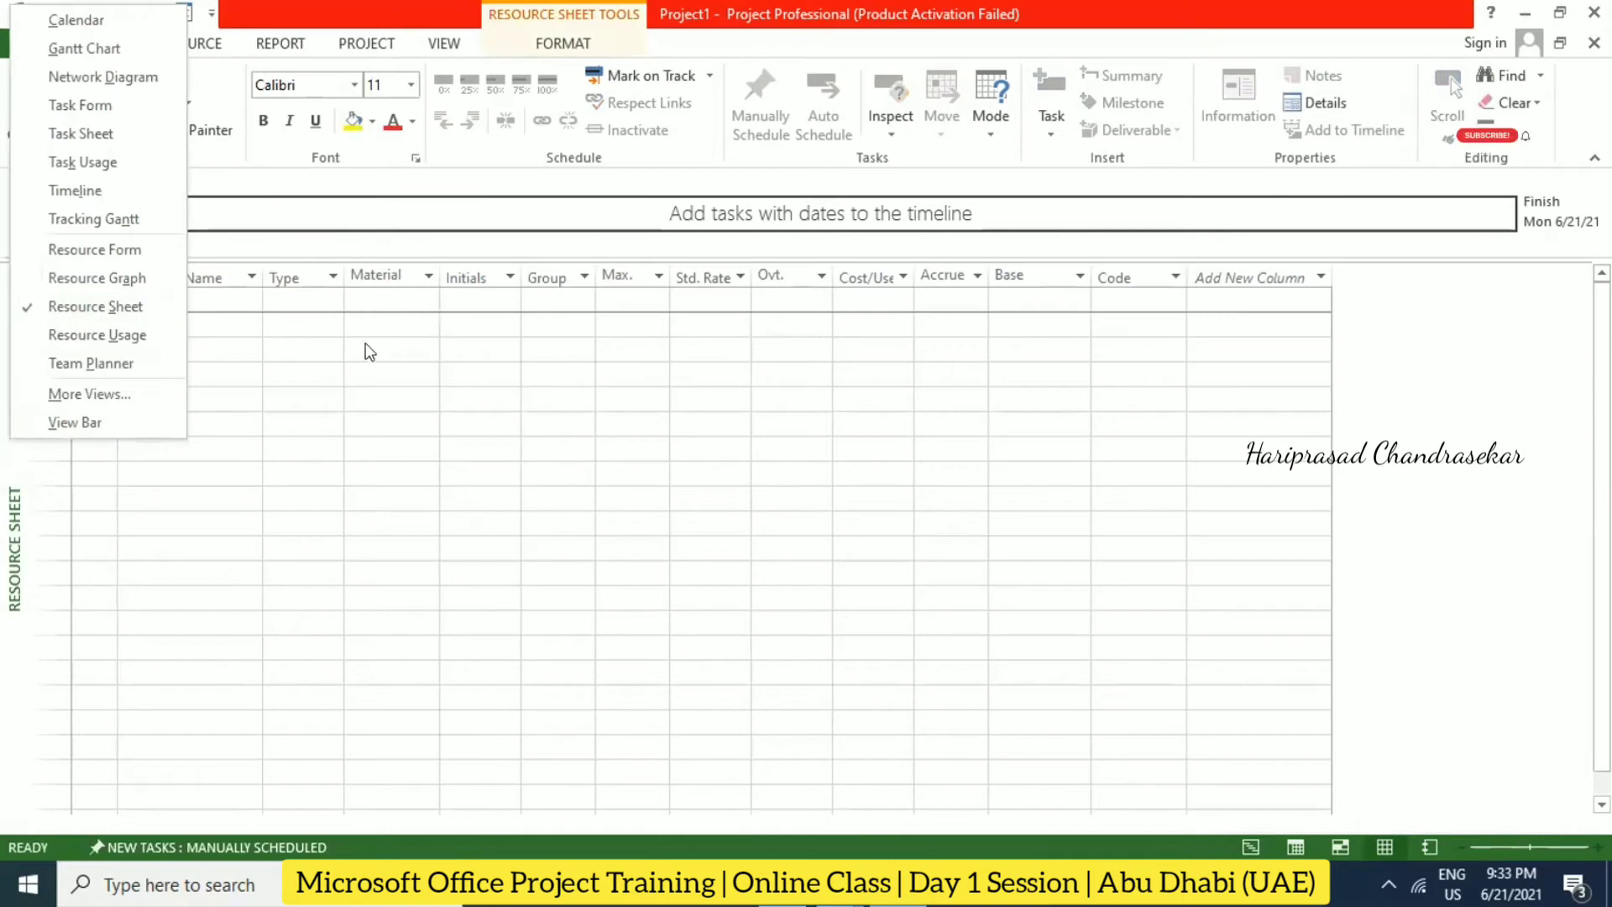
left_click(292, 320)
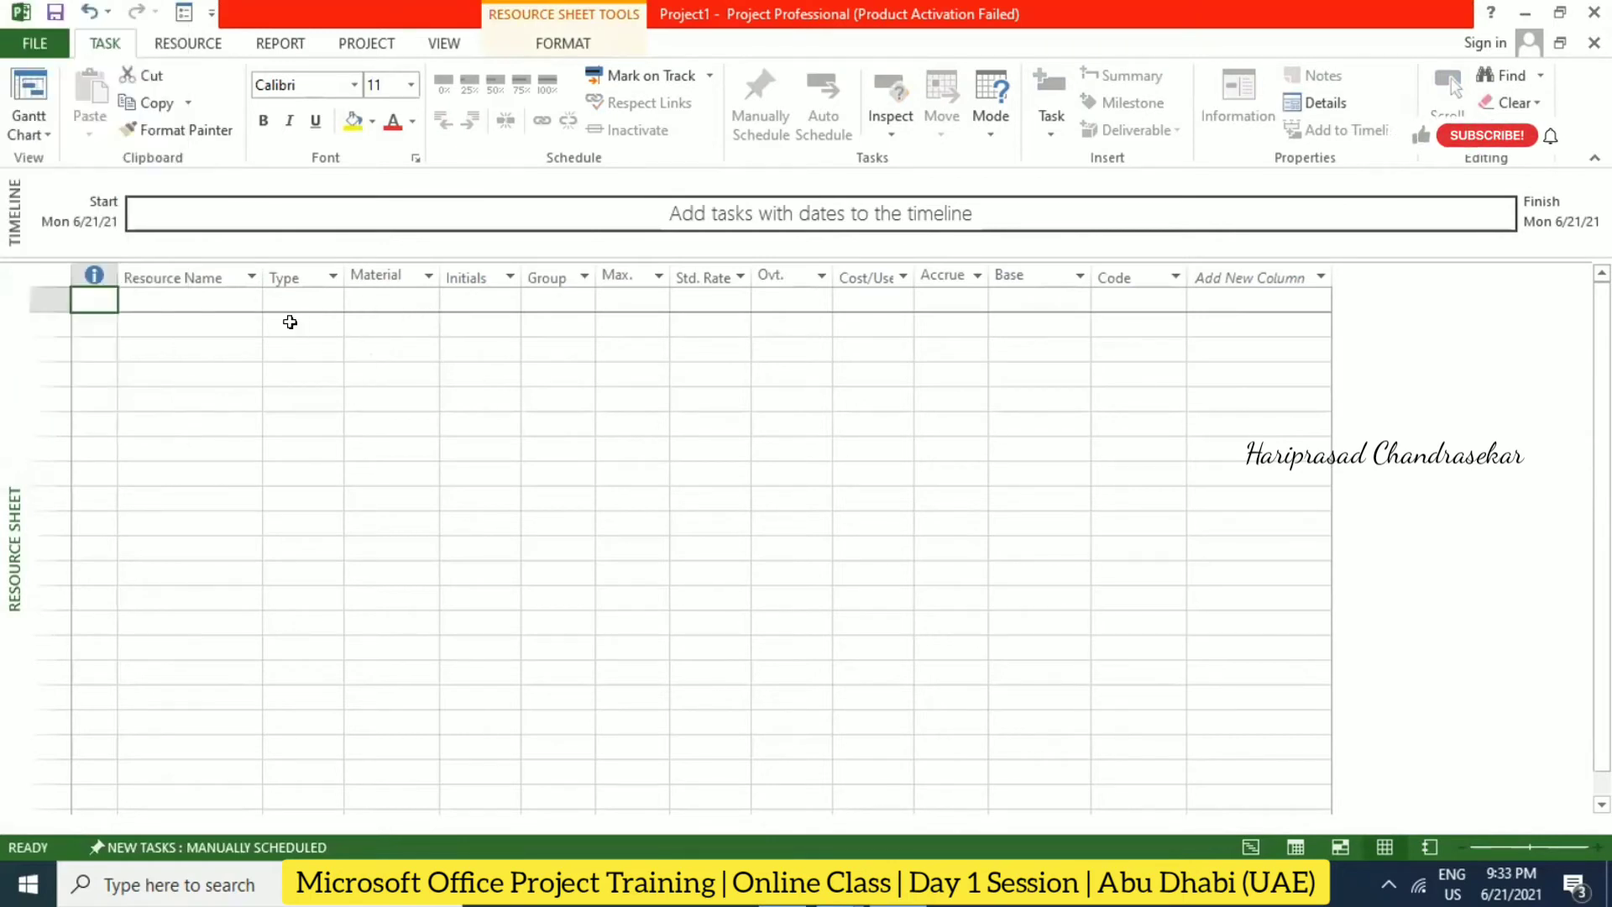
Step: Look at the Network Diagram view and return to the Gantt Chart view
right_click(12, 391)
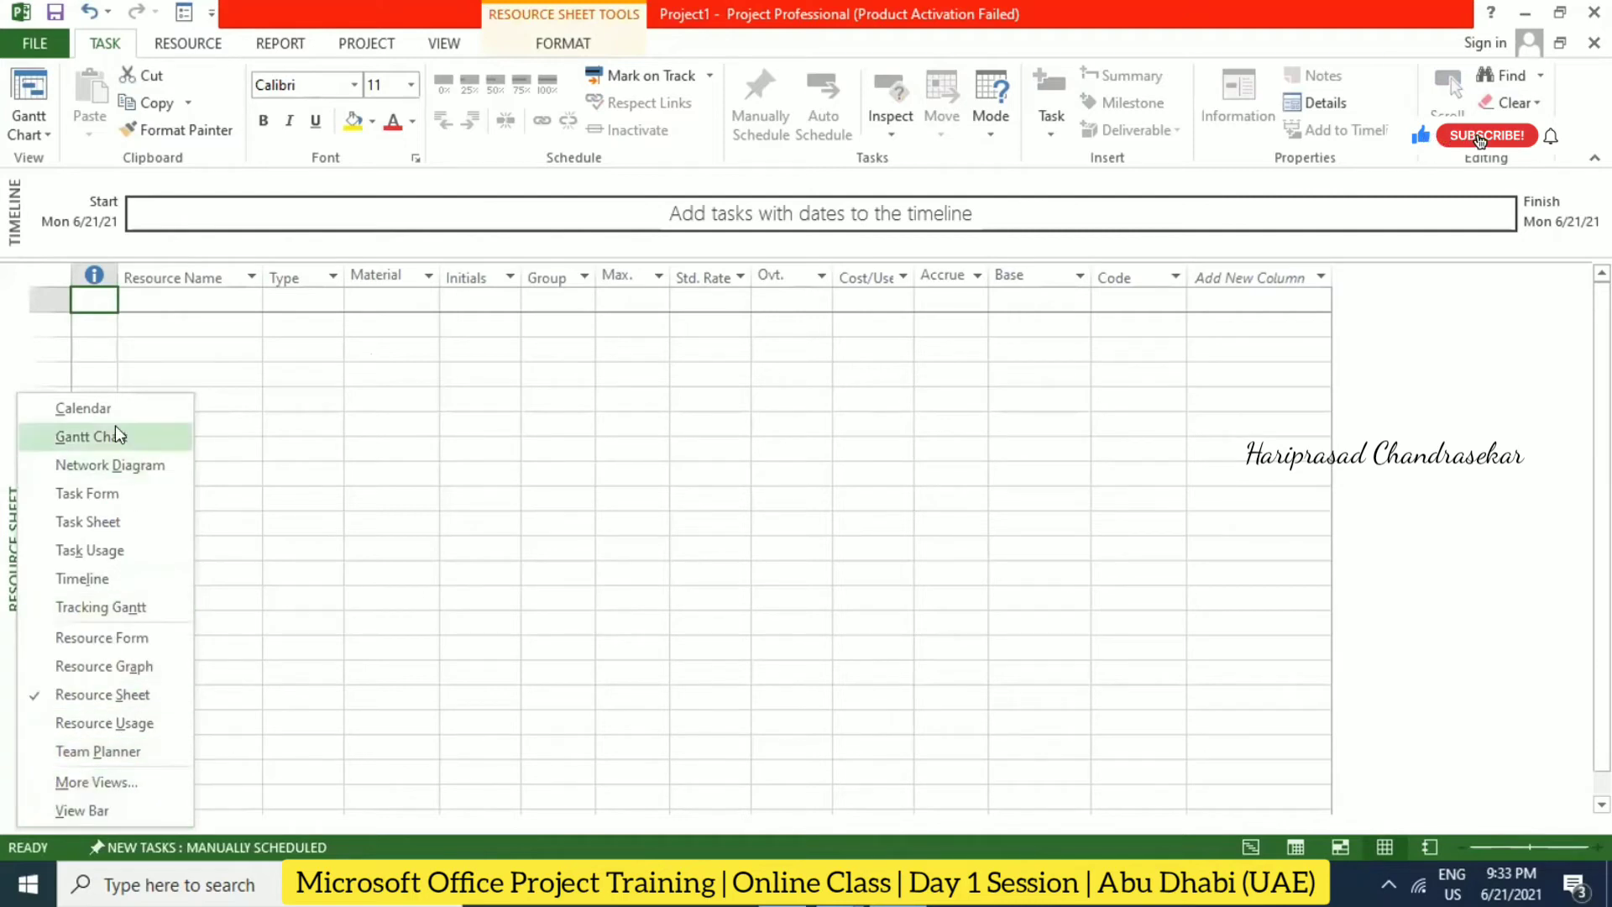
left_click(87, 466)
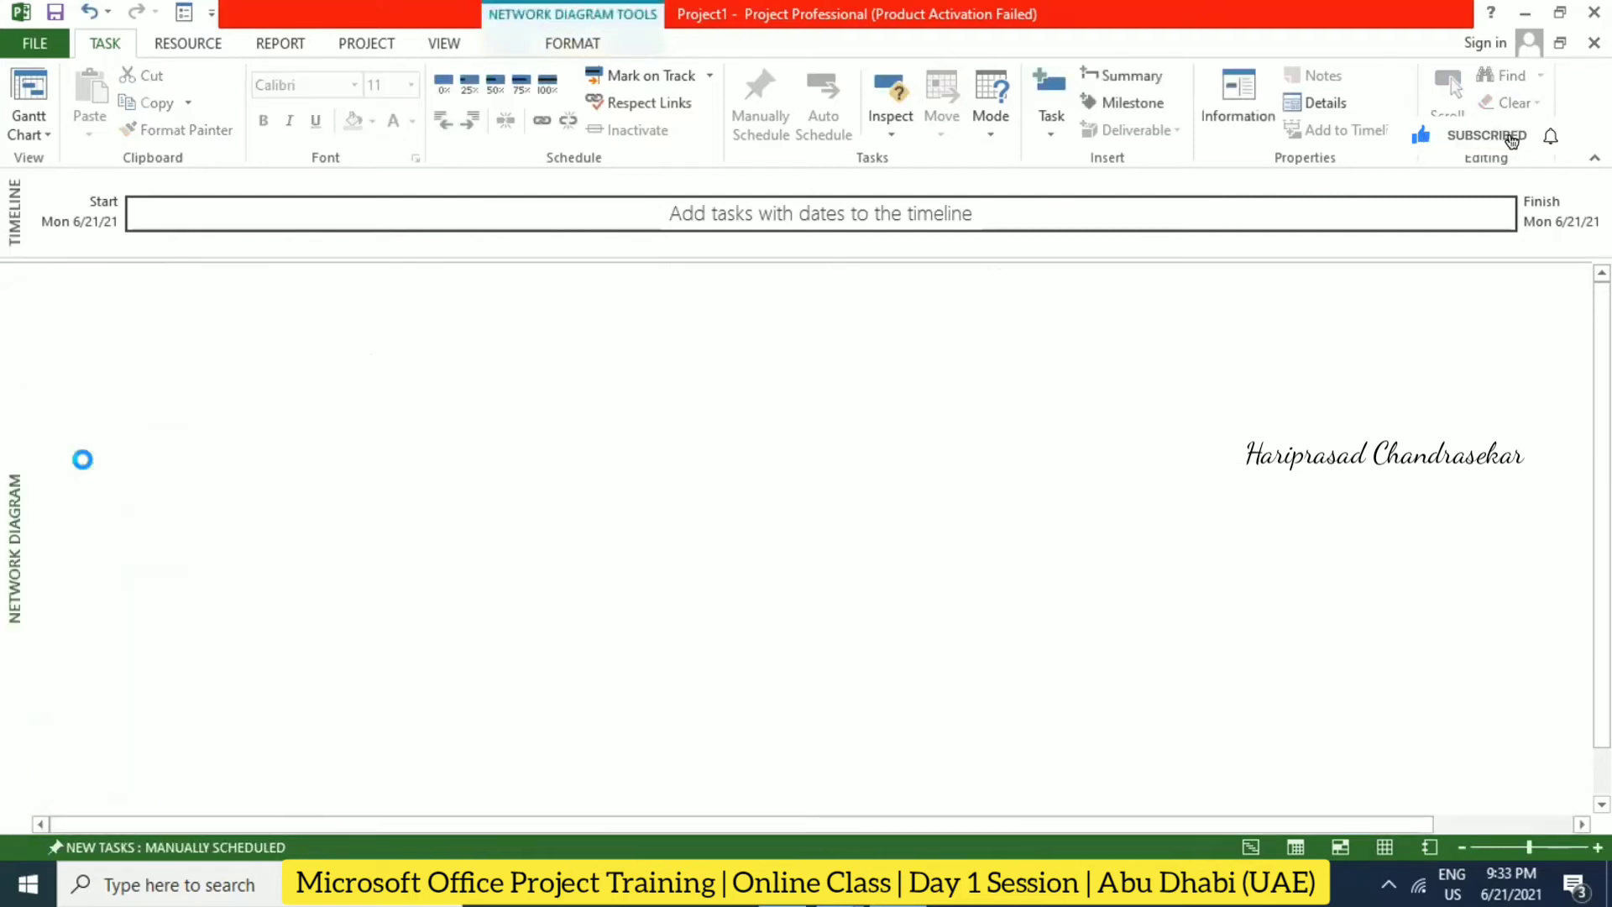
right_click(12, 476)
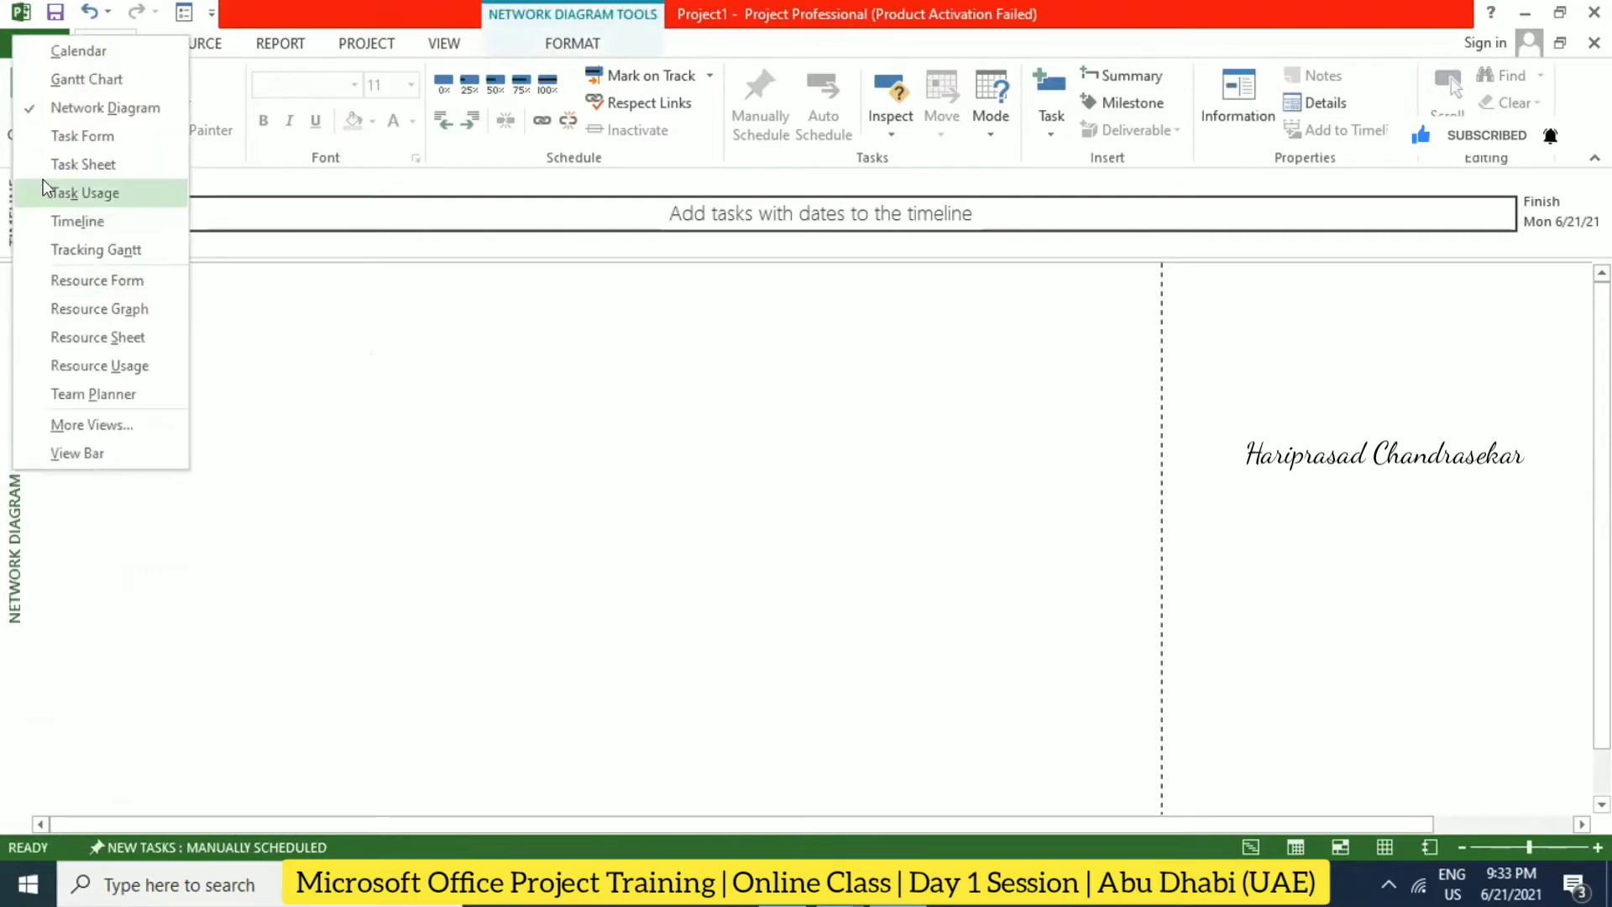
left_click(92, 80)
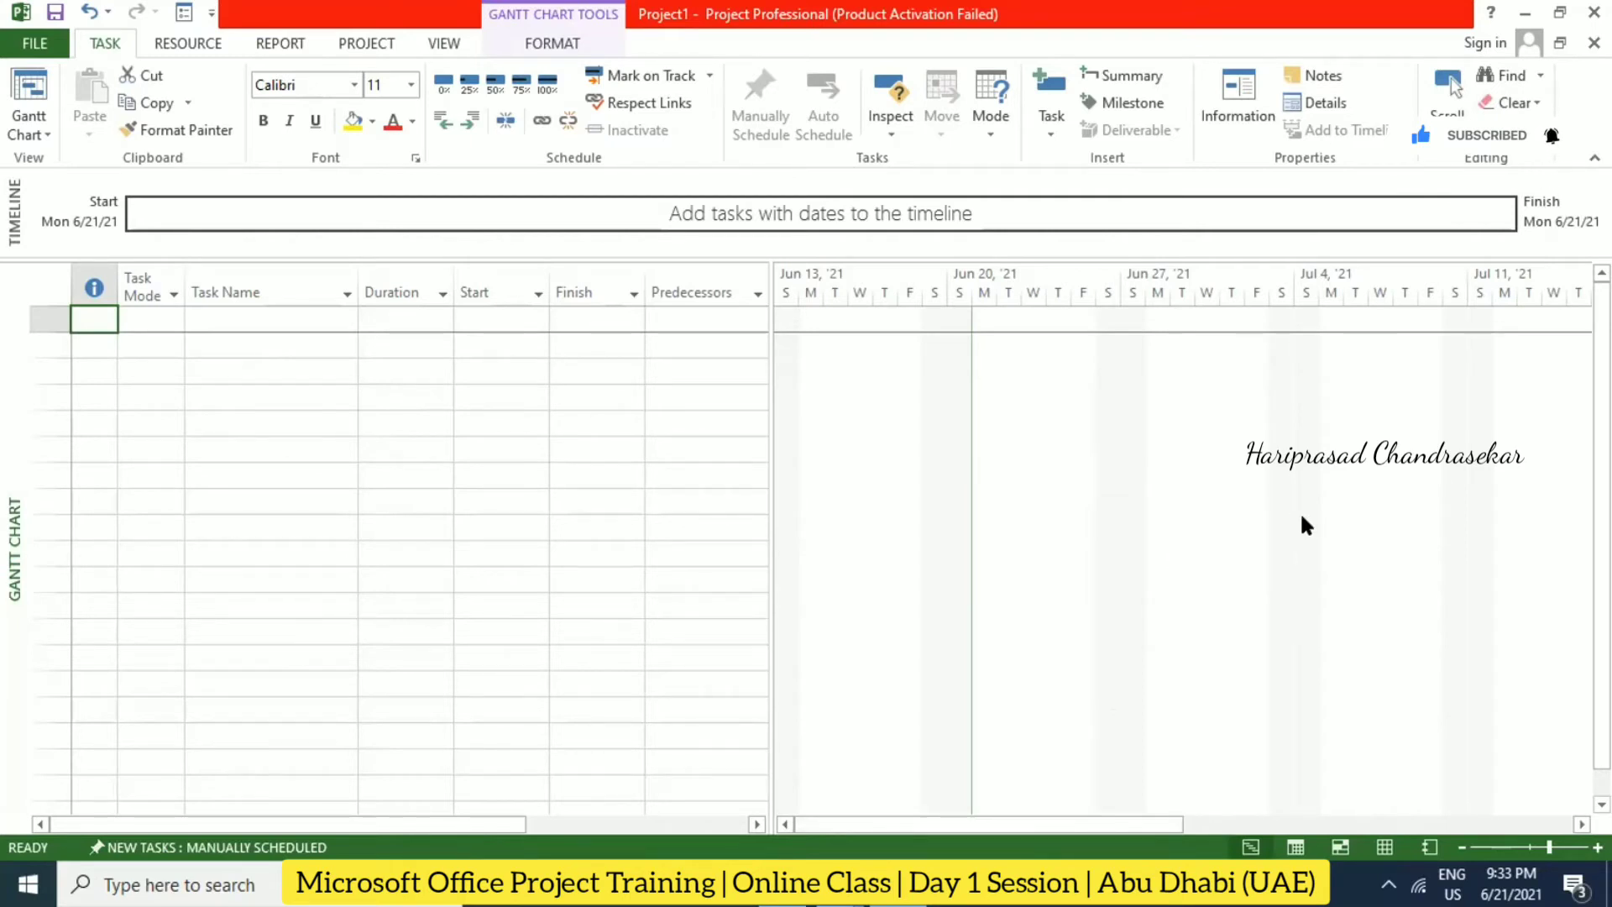
left_click(152, 336)
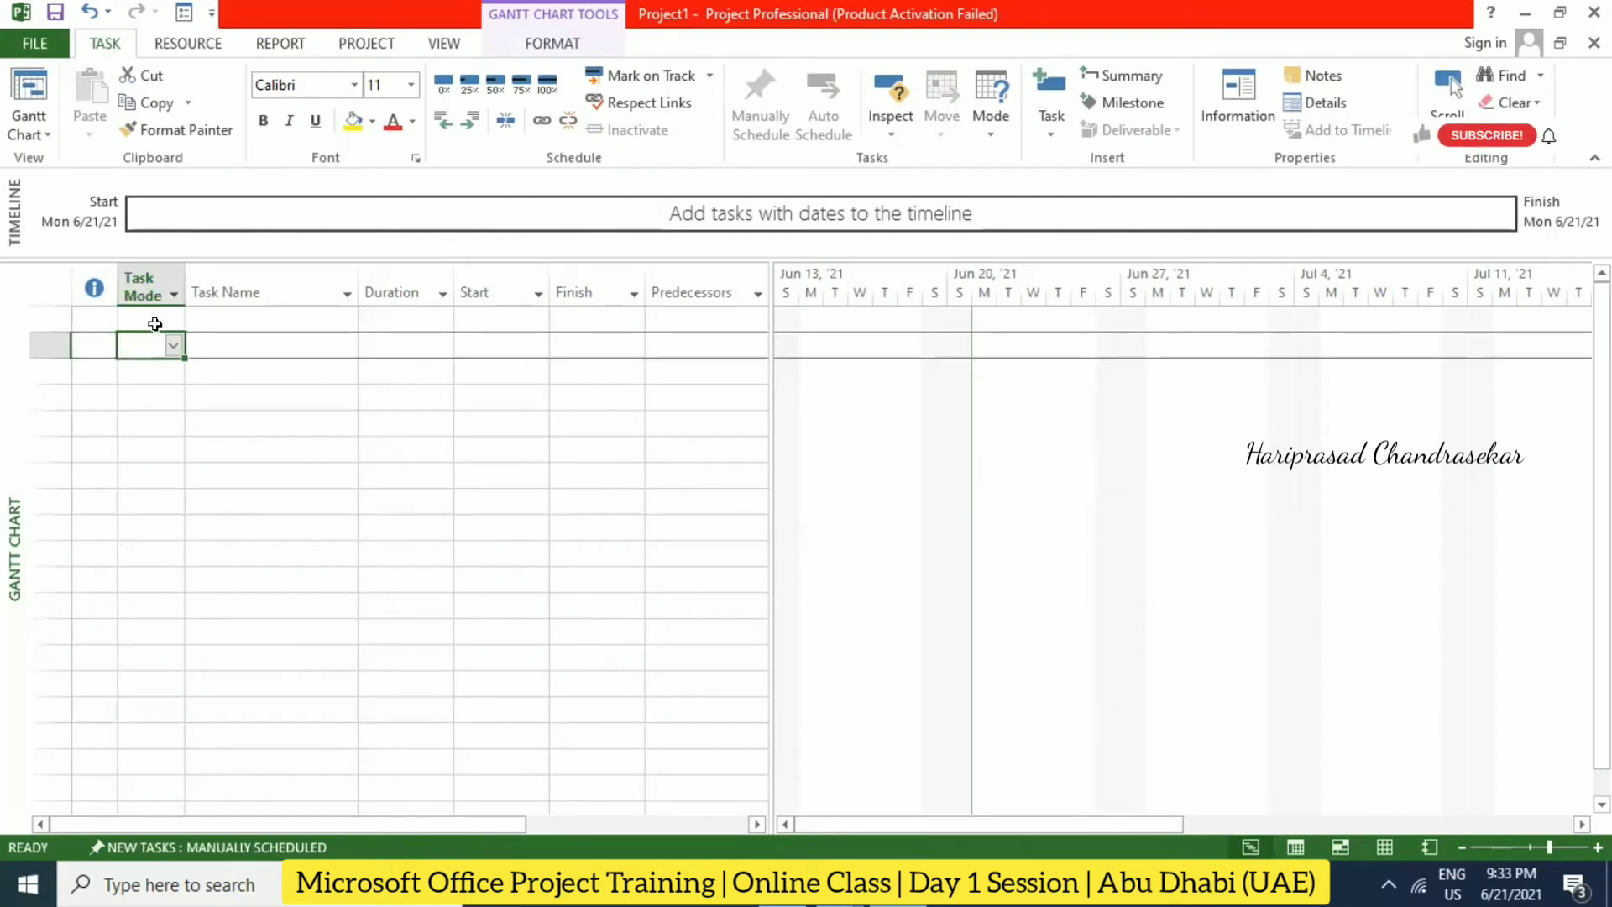
left_click(244, 343)
left_click(255, 319)
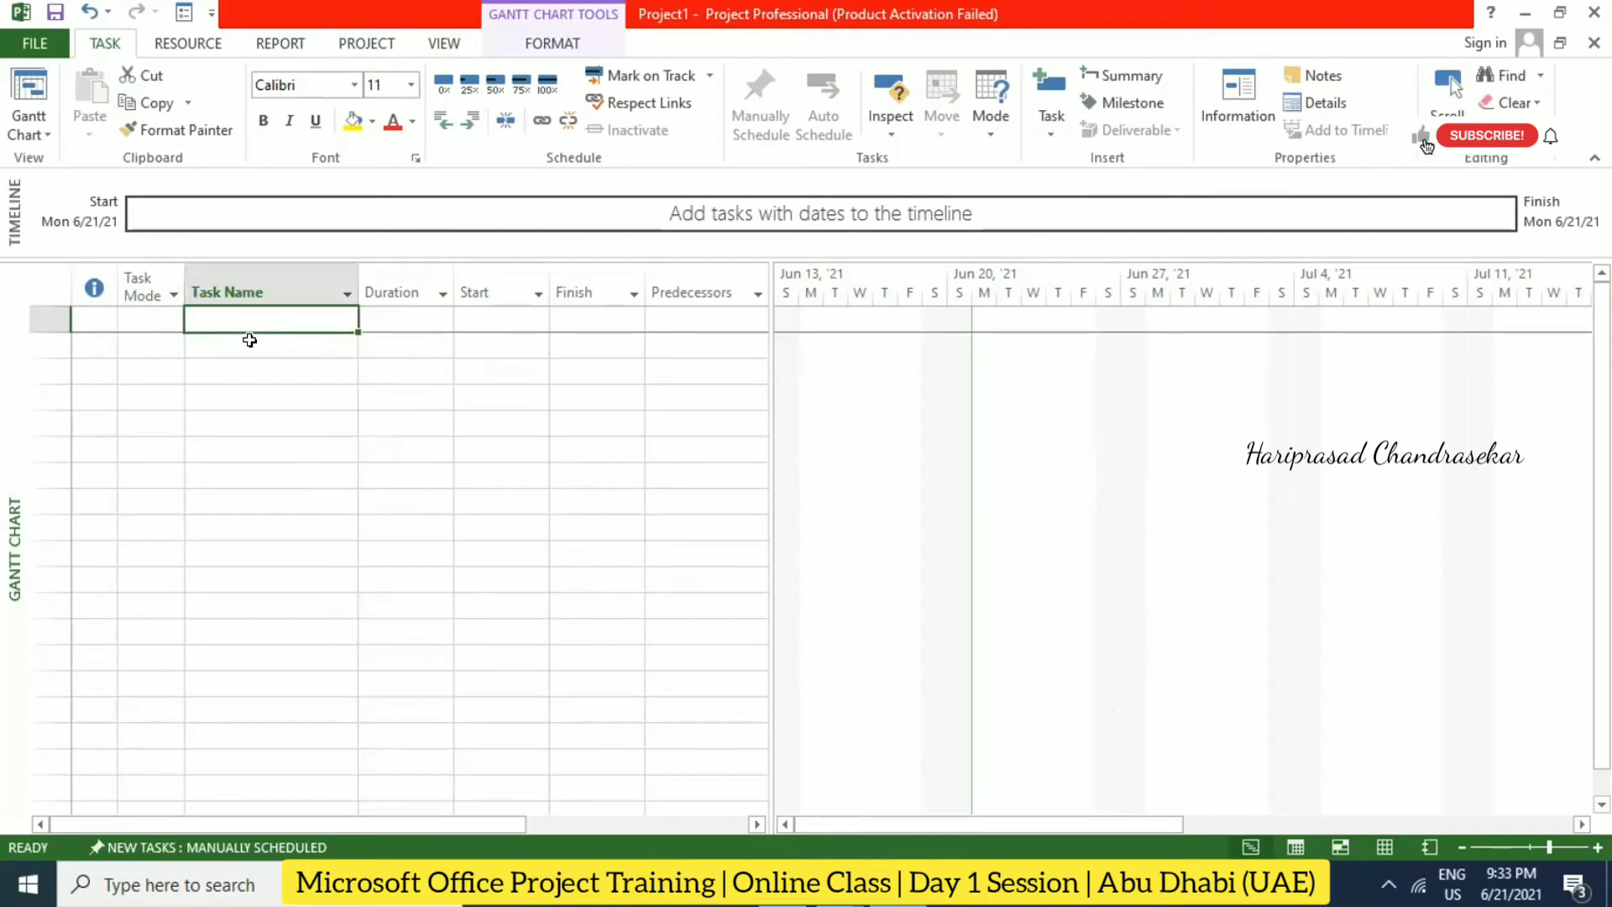
left_click(250, 343)
left_click(261, 323)
left_click(261, 344)
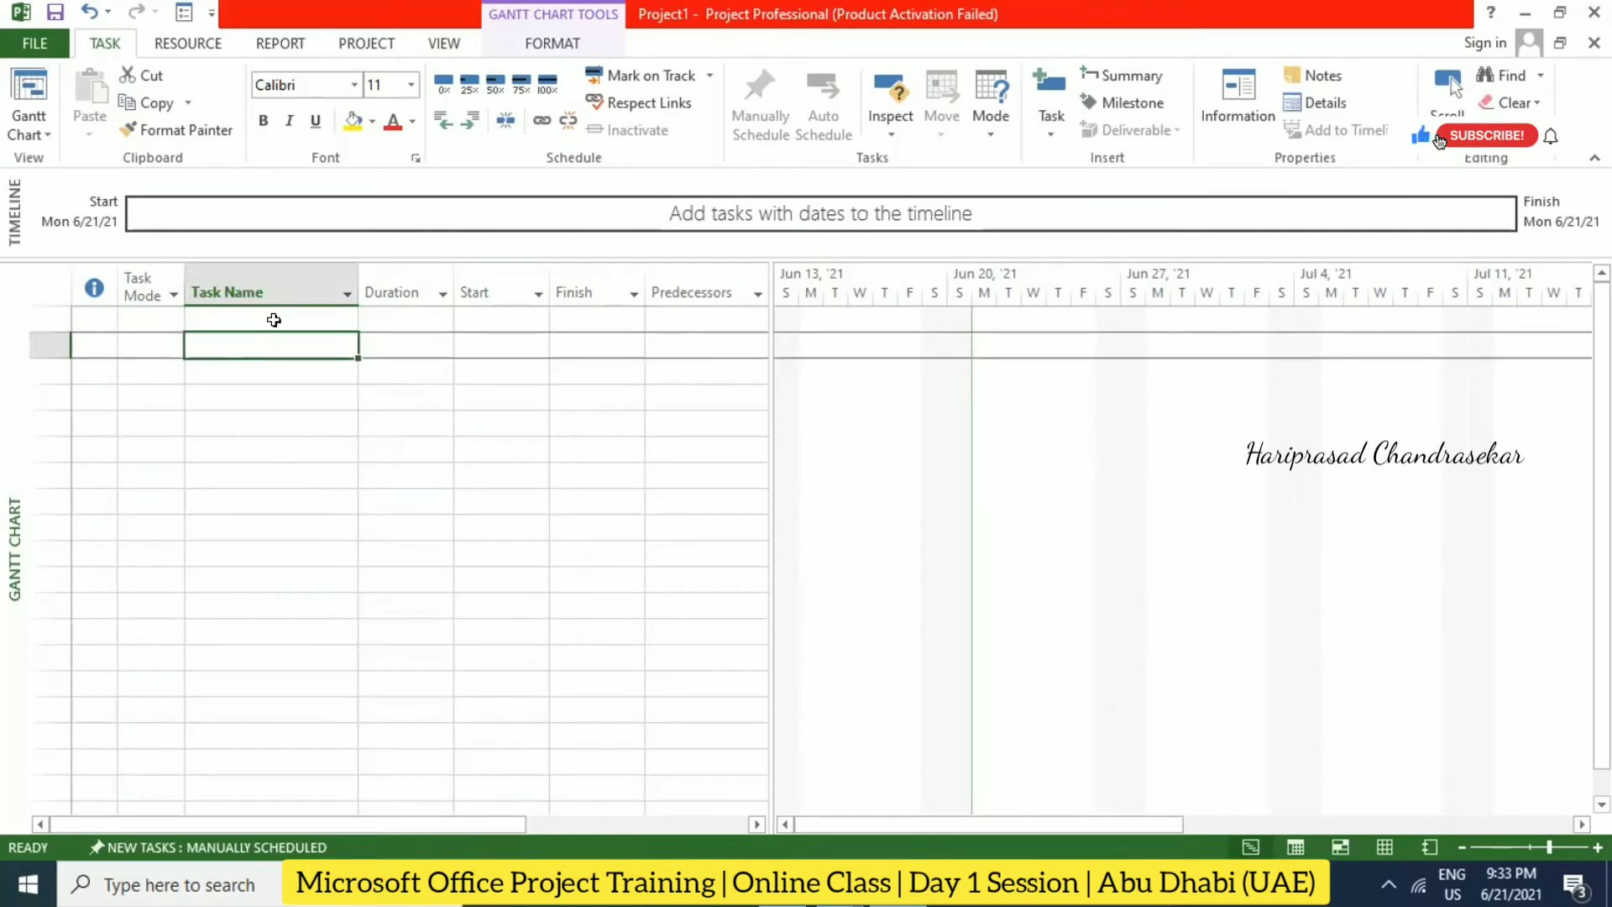
left_click(279, 320)
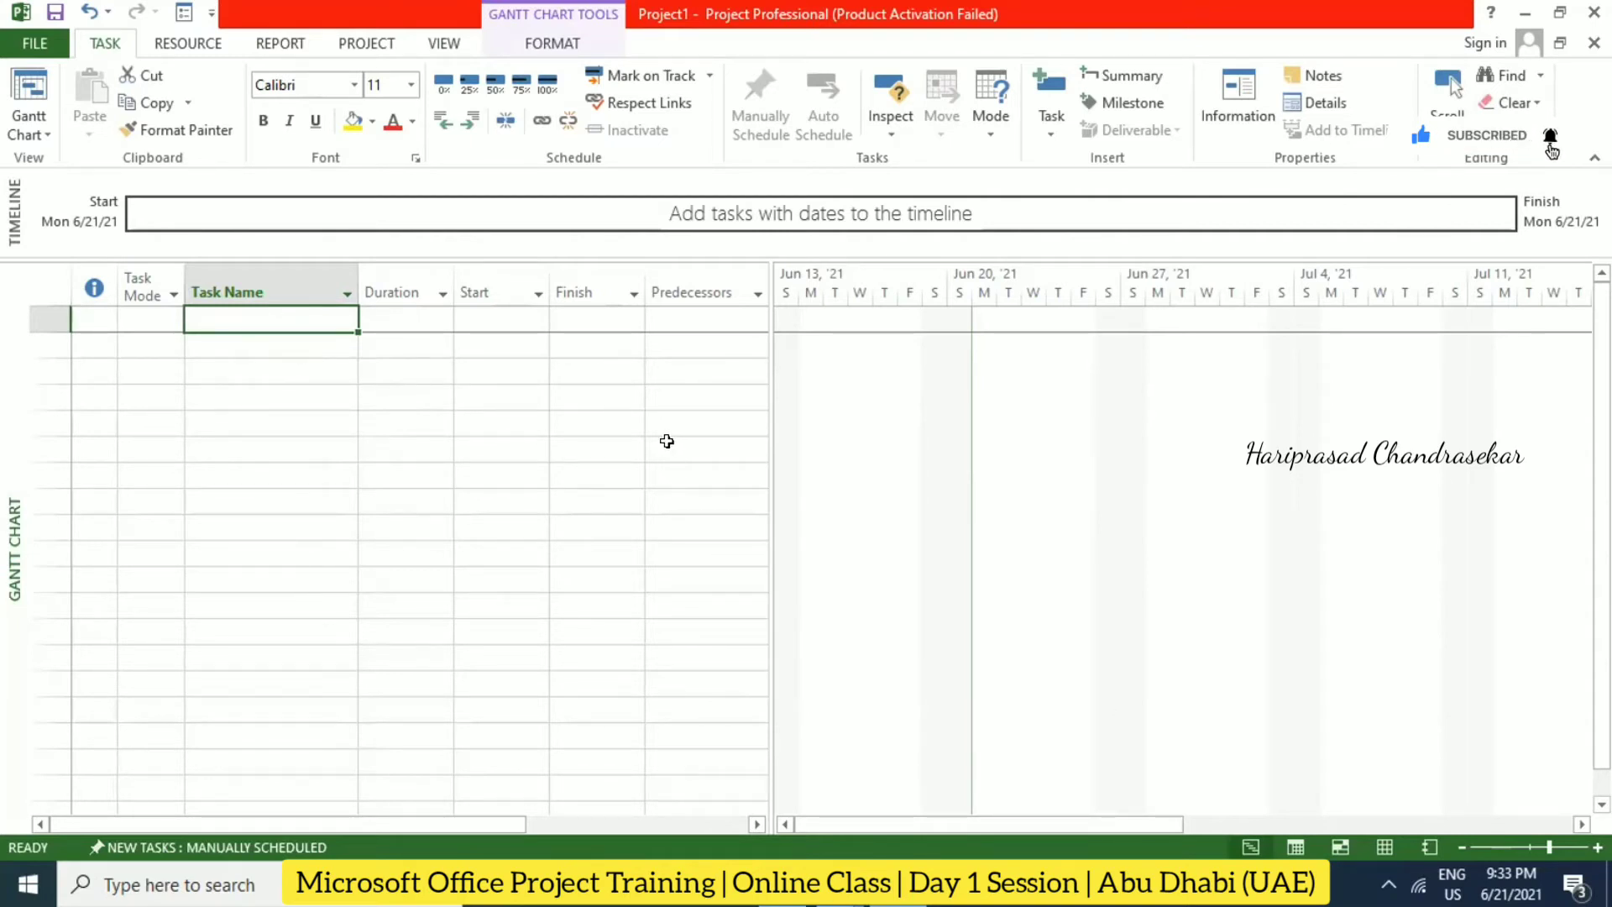
Step: Review the Duration column's commands, the Task Name column's sort and filter options, and the table's remaining columns
left_click(408, 280)
right_click(408, 280)
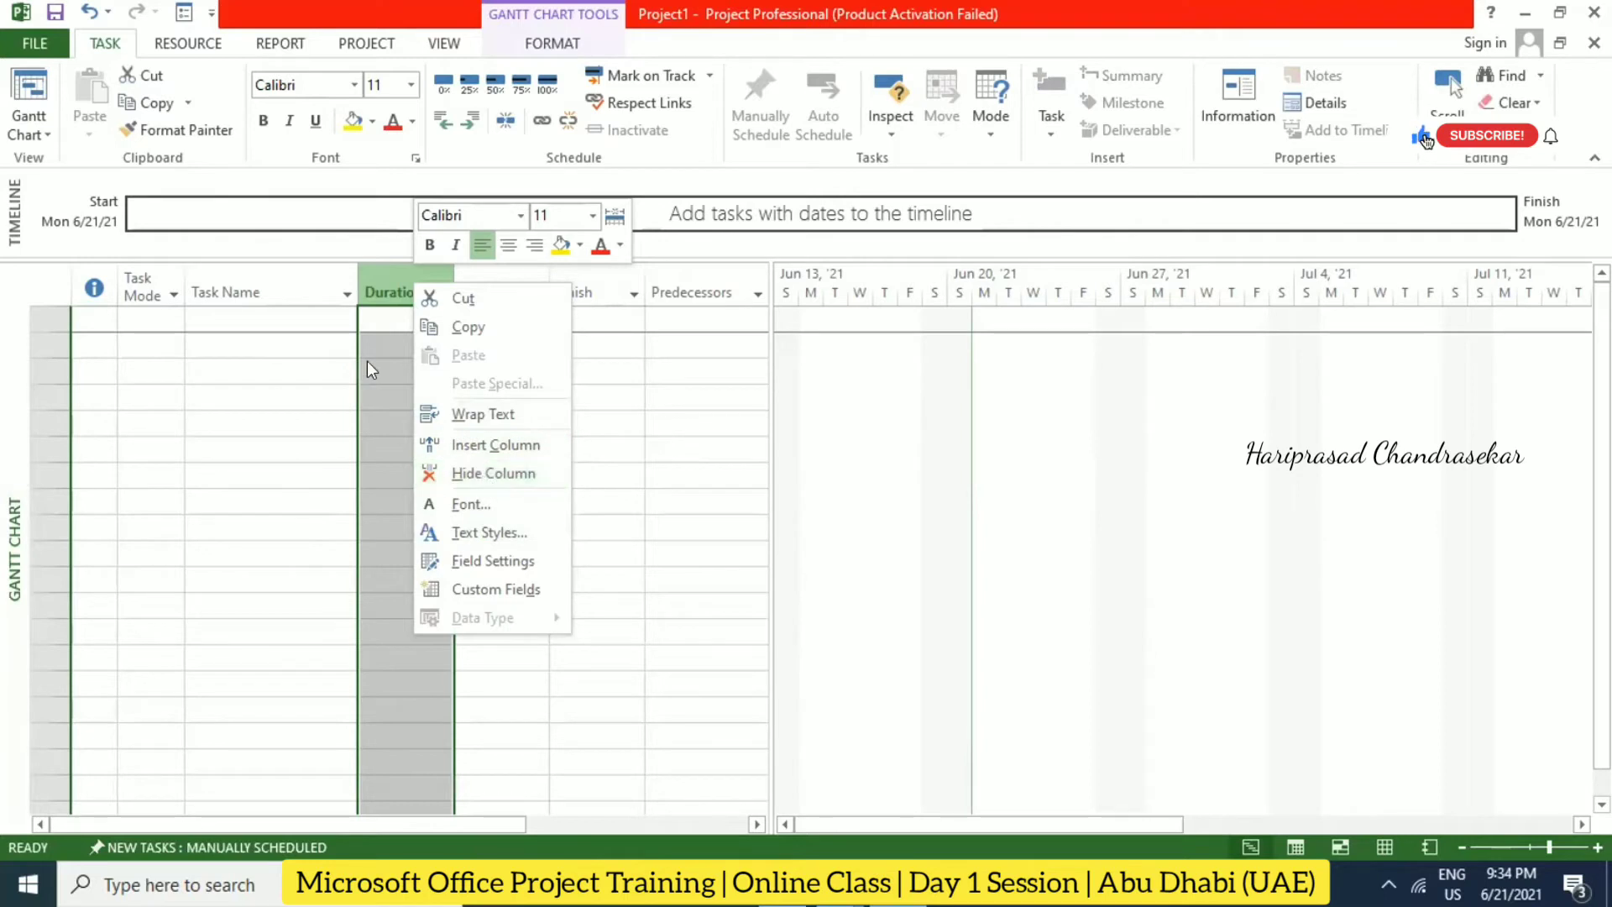
key("Escape")
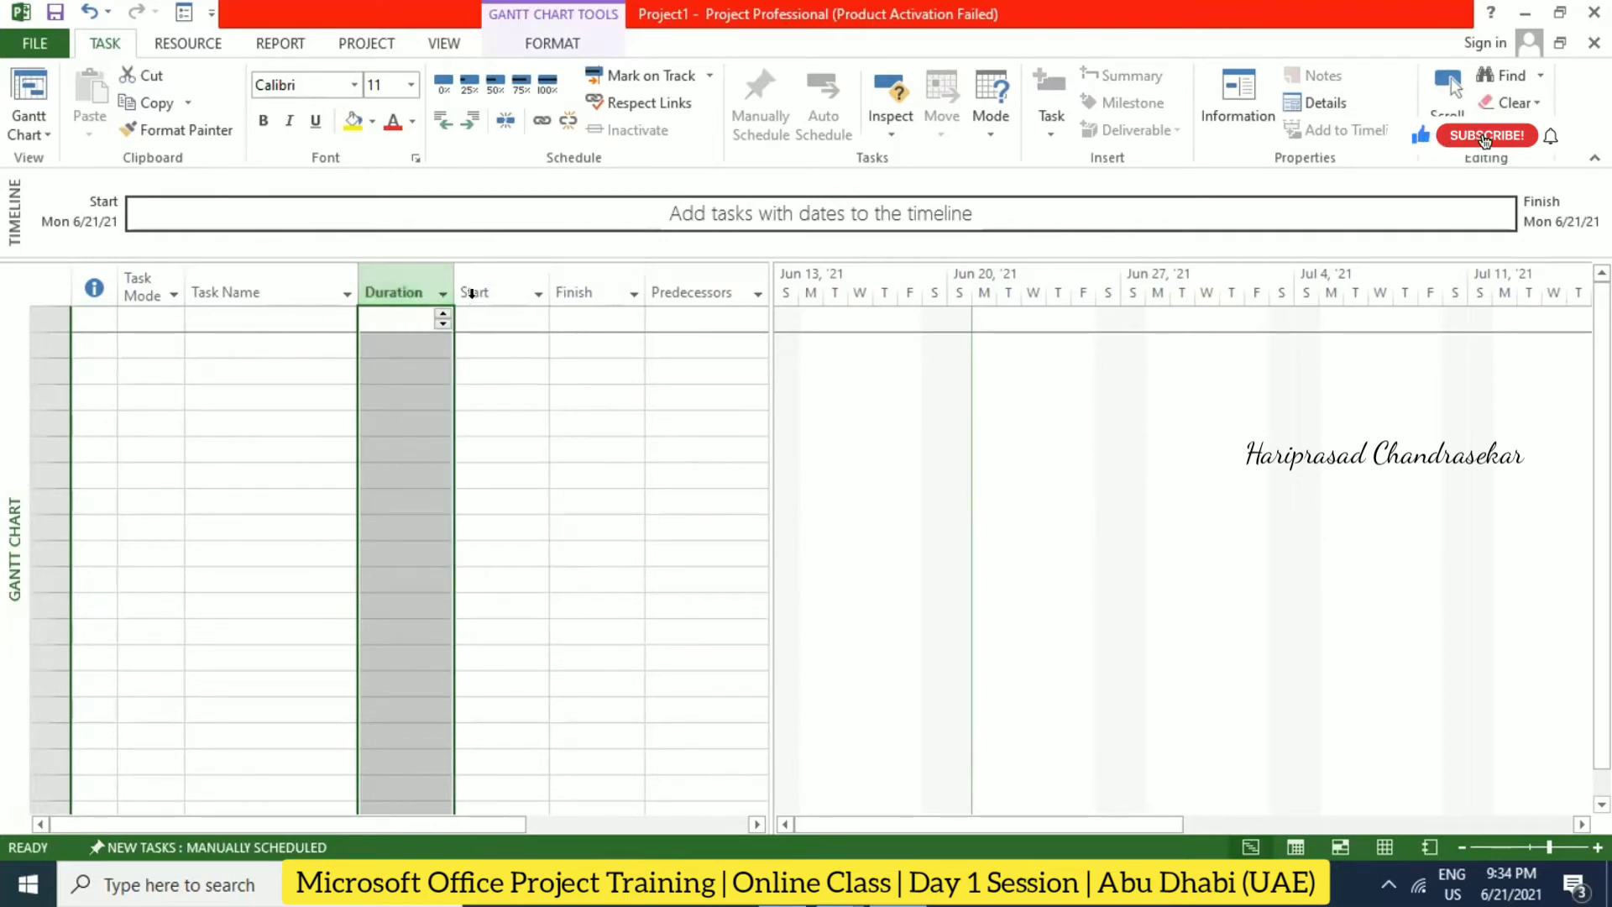
left_click(255, 327)
left_click(346, 294)
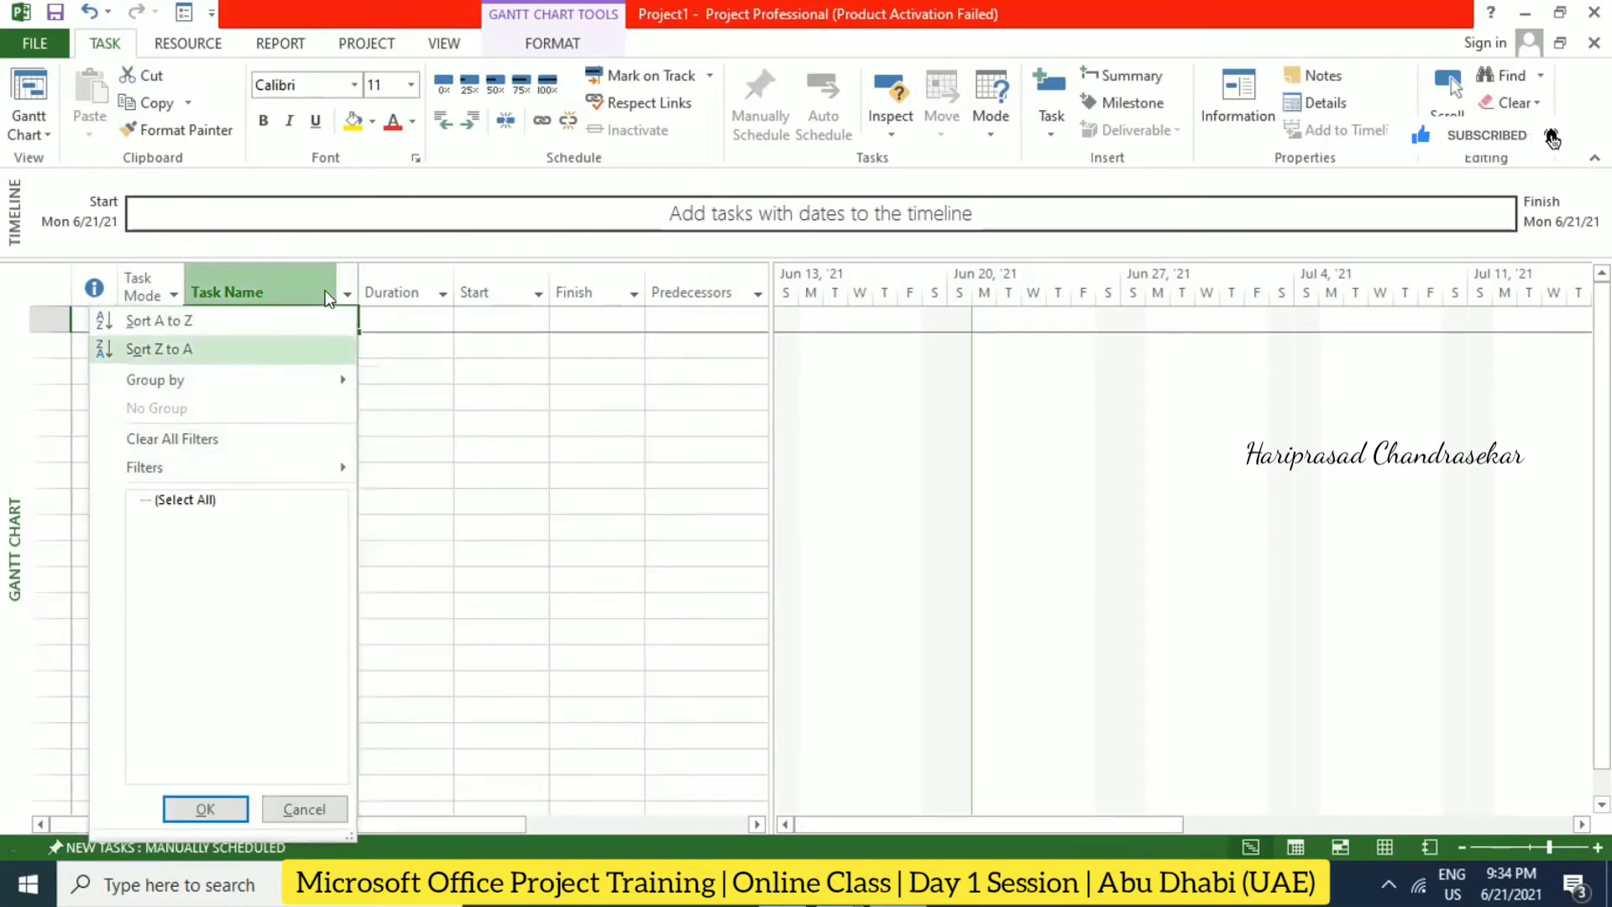
left_click(446, 326)
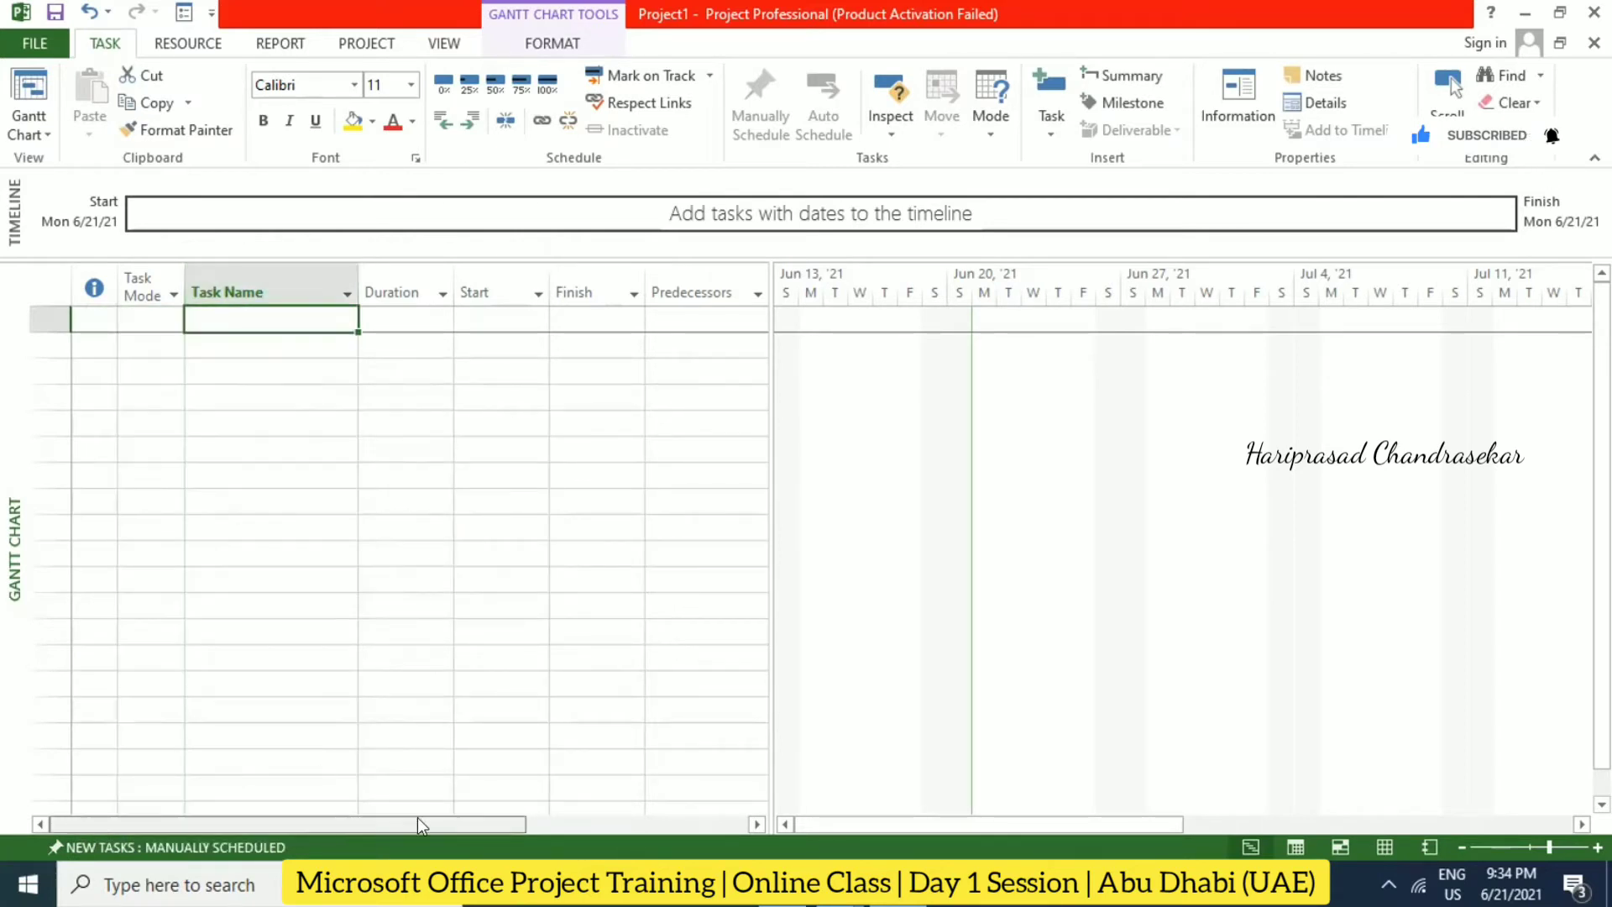
left_click_drag(417, 818, 651, 815)
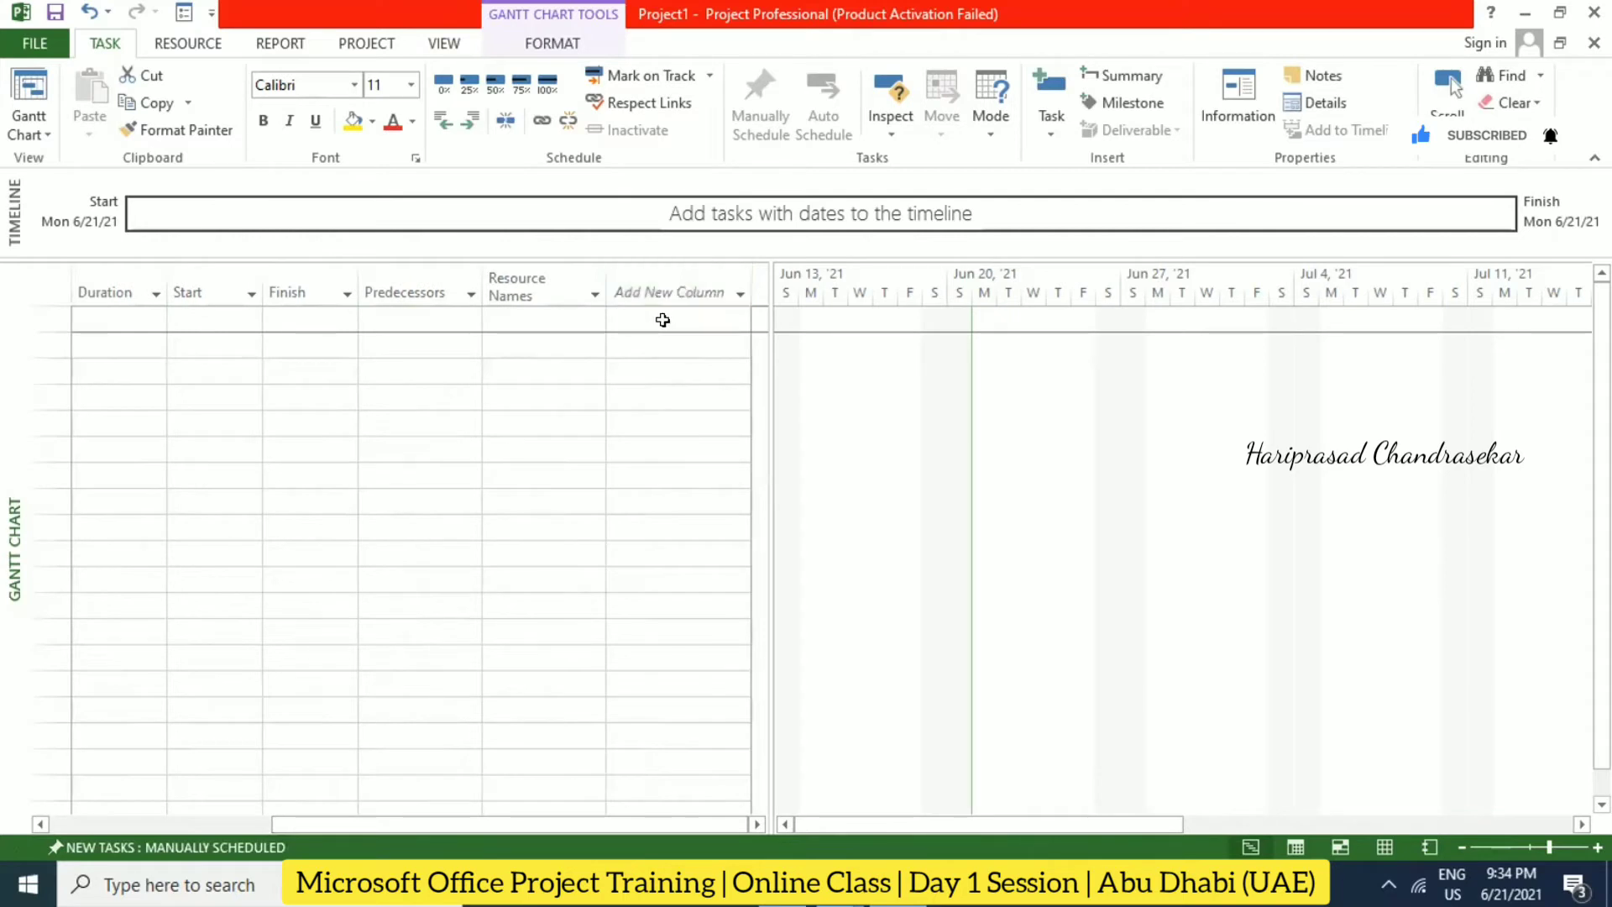
Step: Examine the fields offered for a new column in the Gantt Chart table and look across its existing columns
left_click(737, 294)
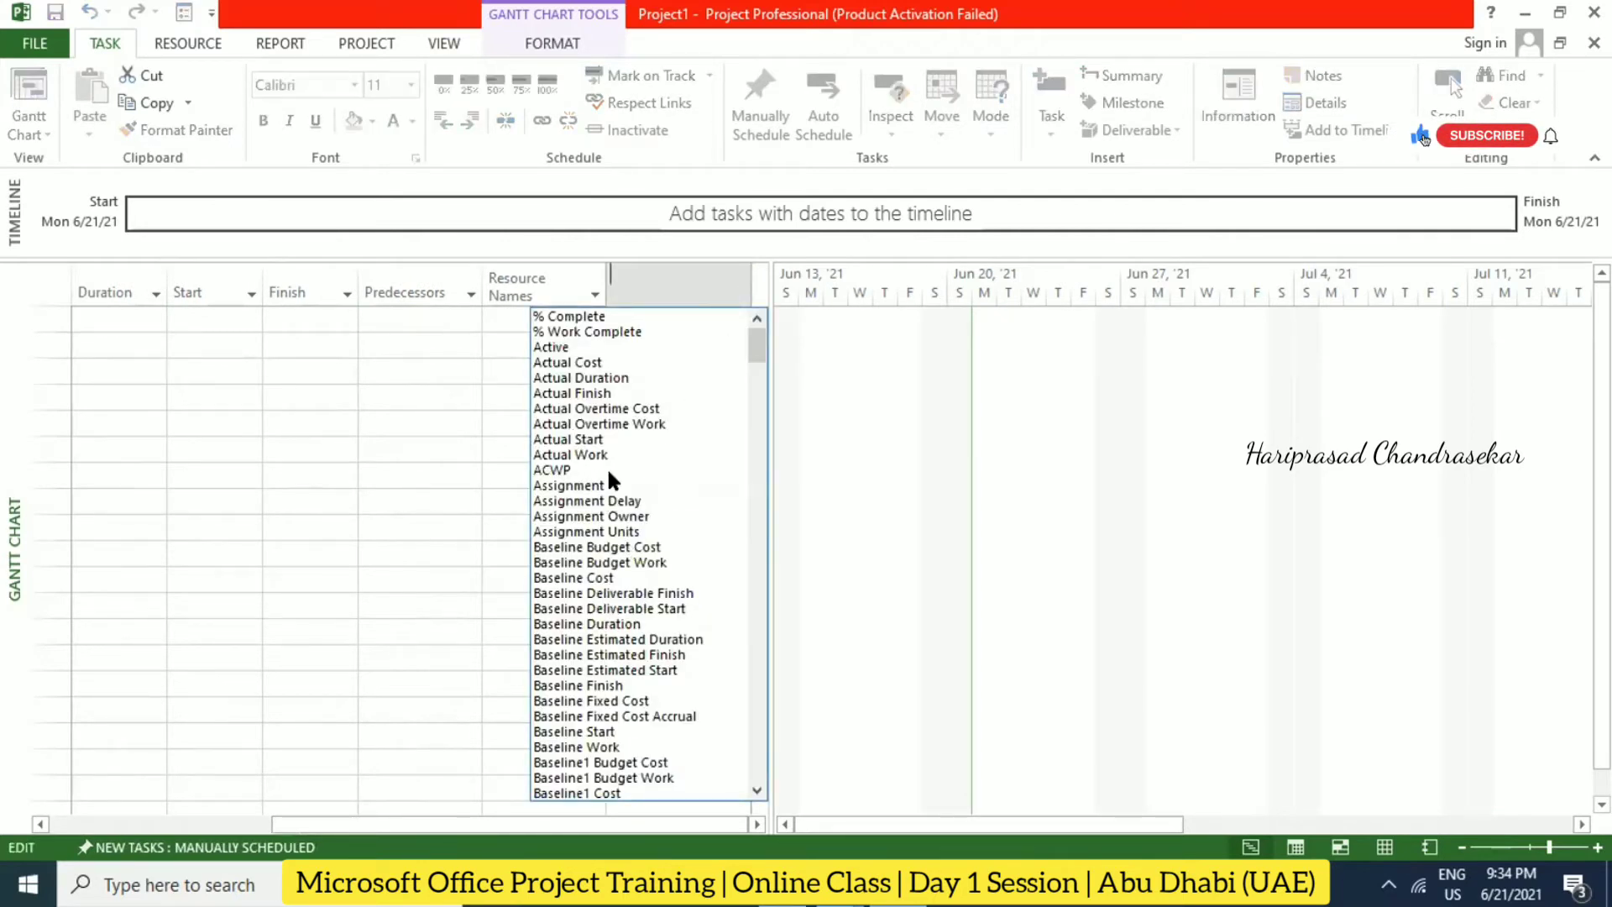
scroll(608, 477, "down", 1)
scroll(610, 483, "down", 2)
scroll(593, 435, "down", 6)
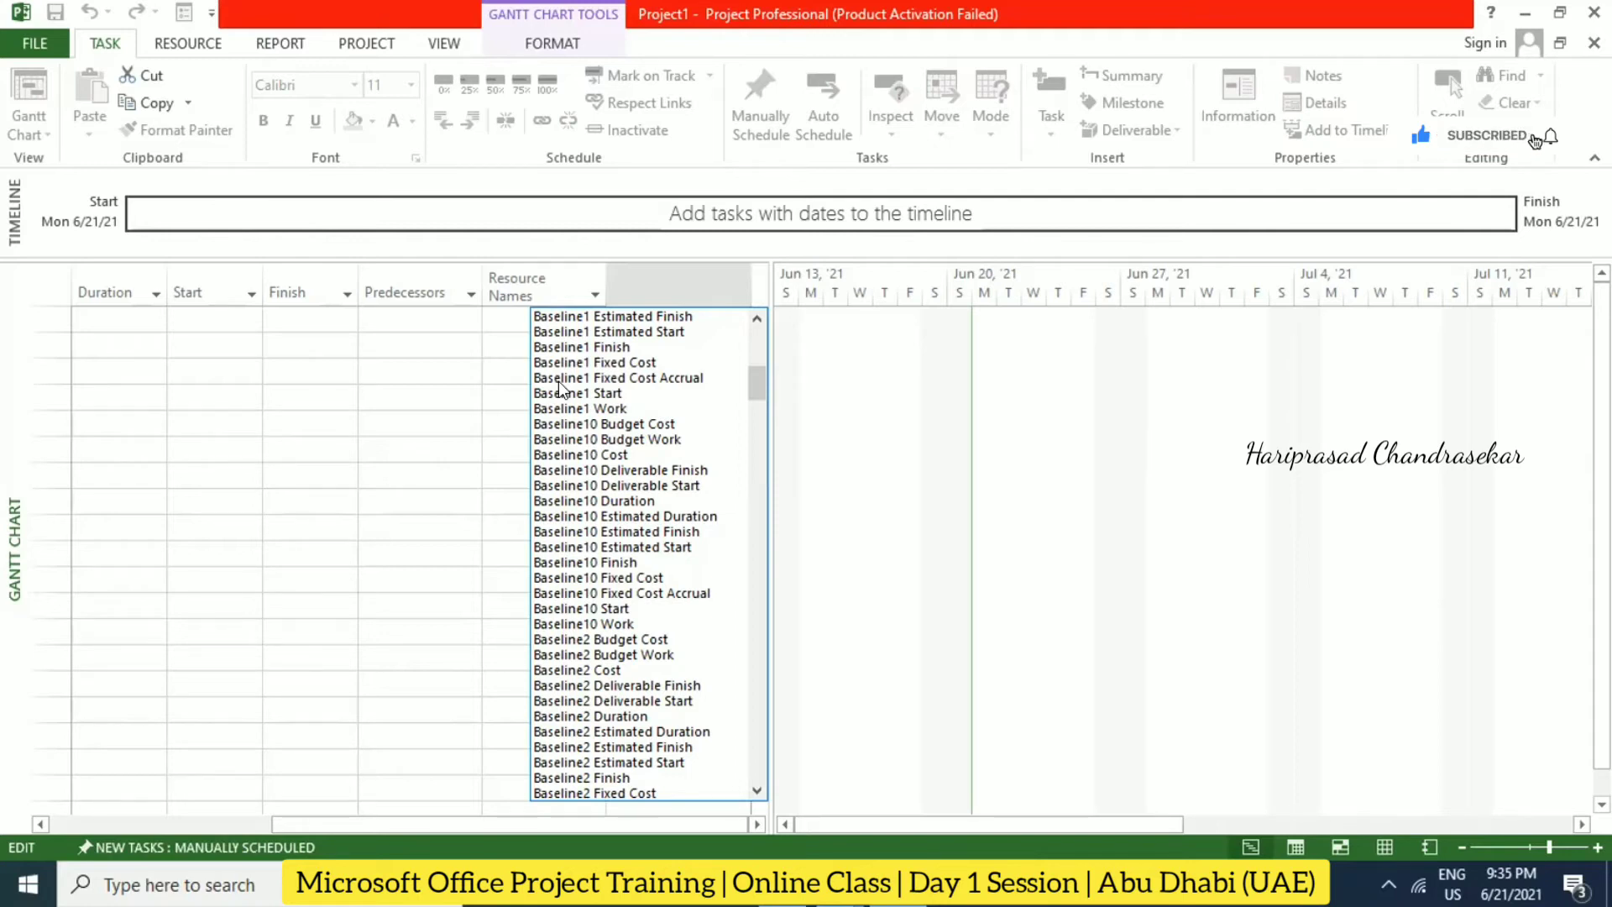
key("Escape")
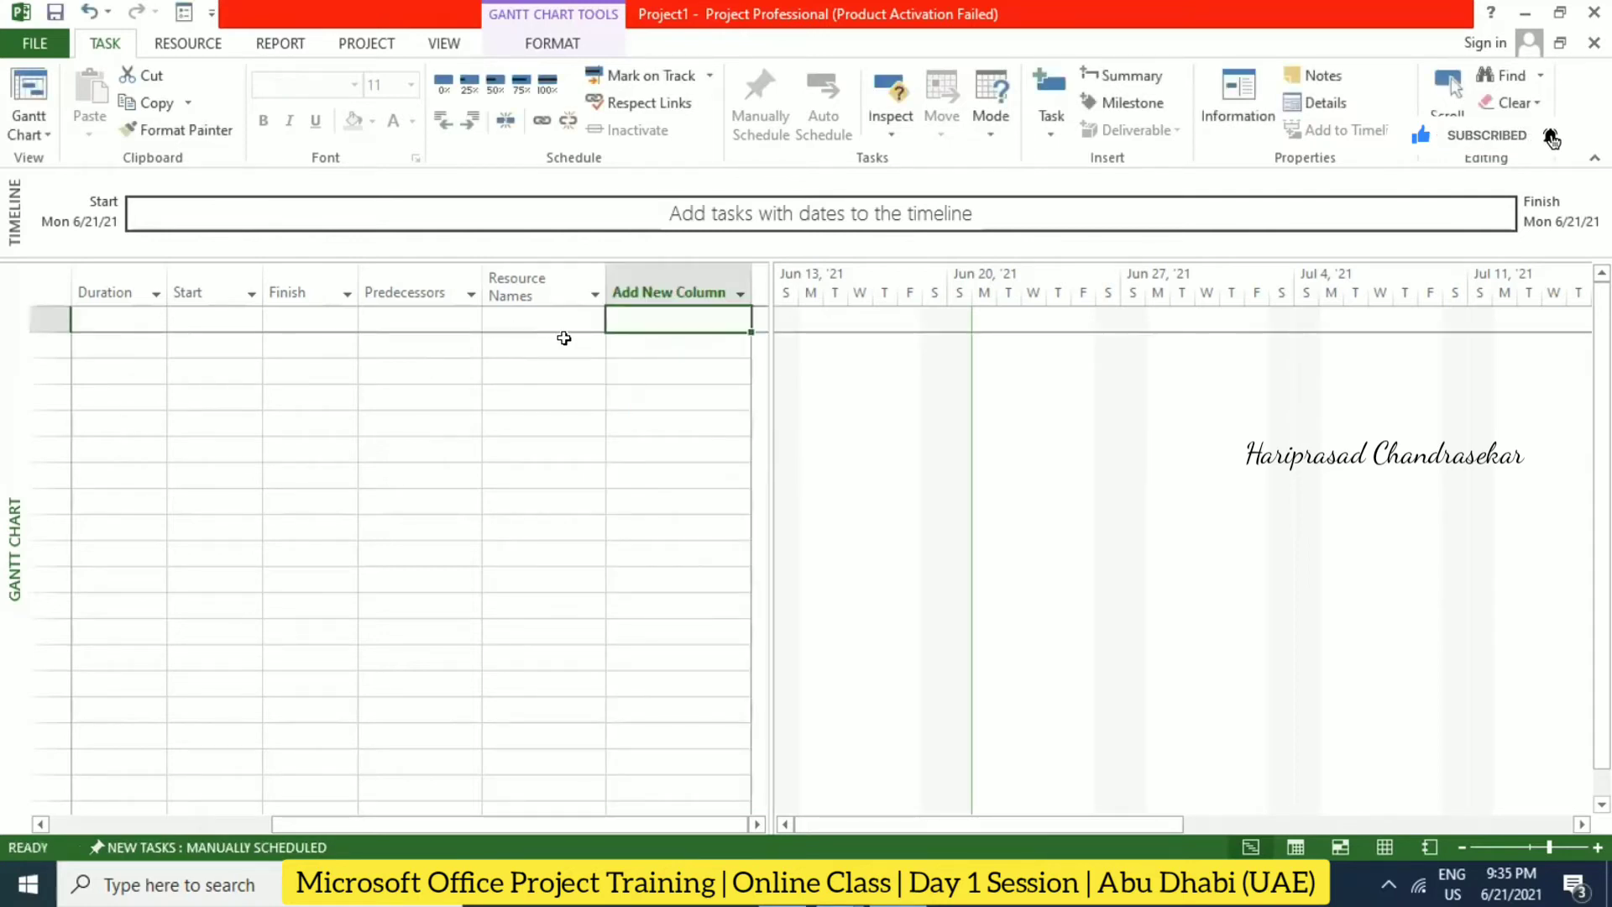
scroll(684, 818, "left", 3)
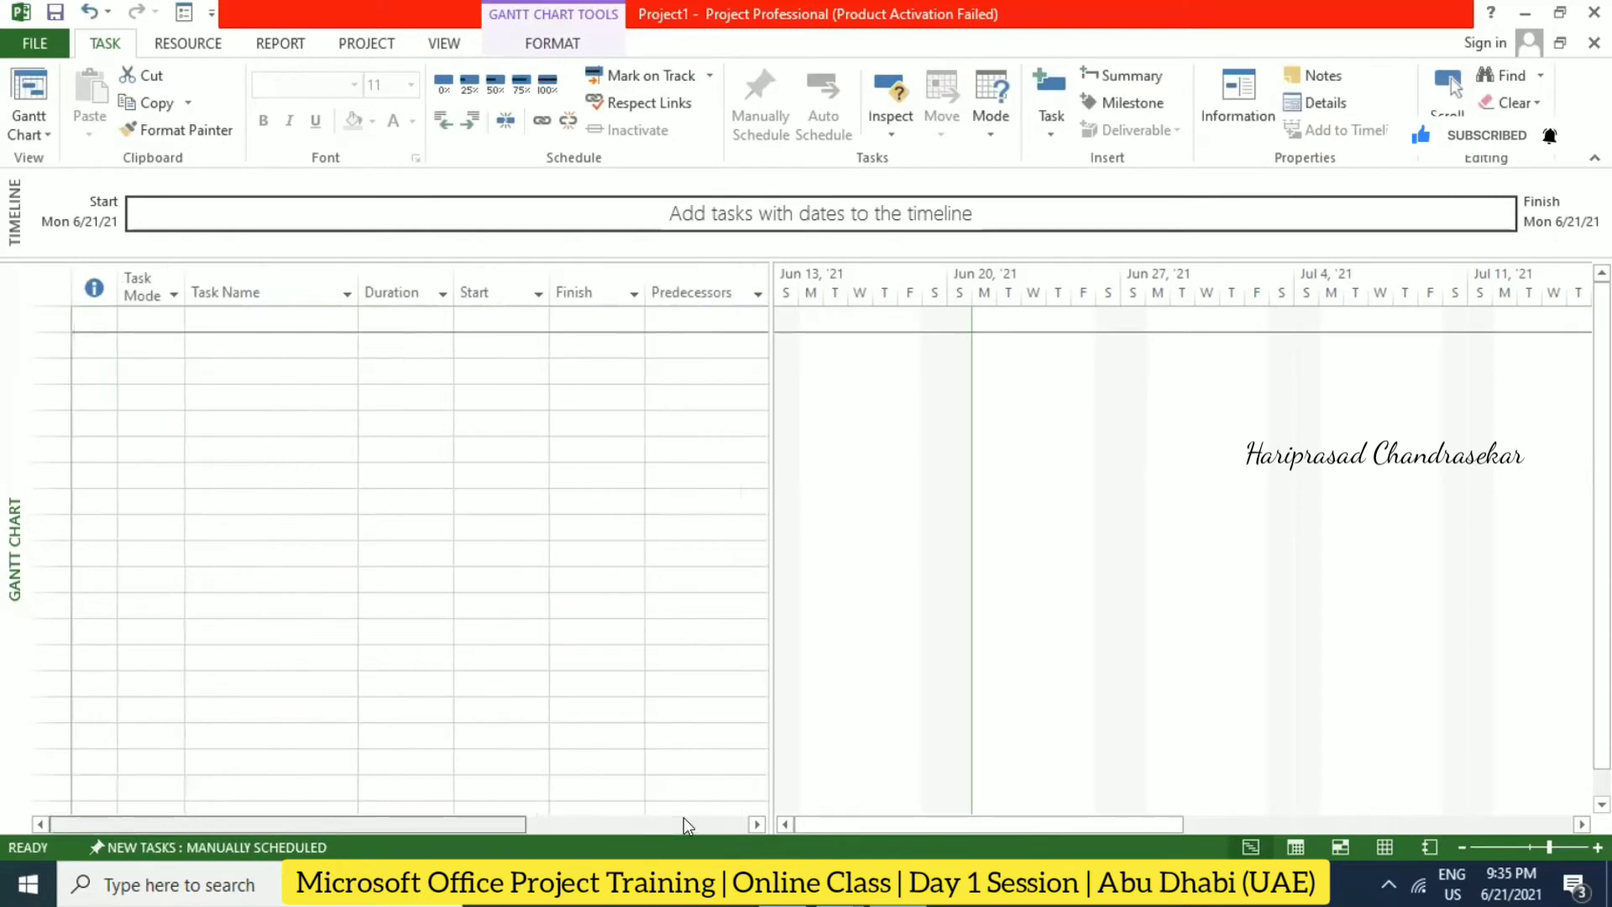
scroll(683, 818, "right", 3)
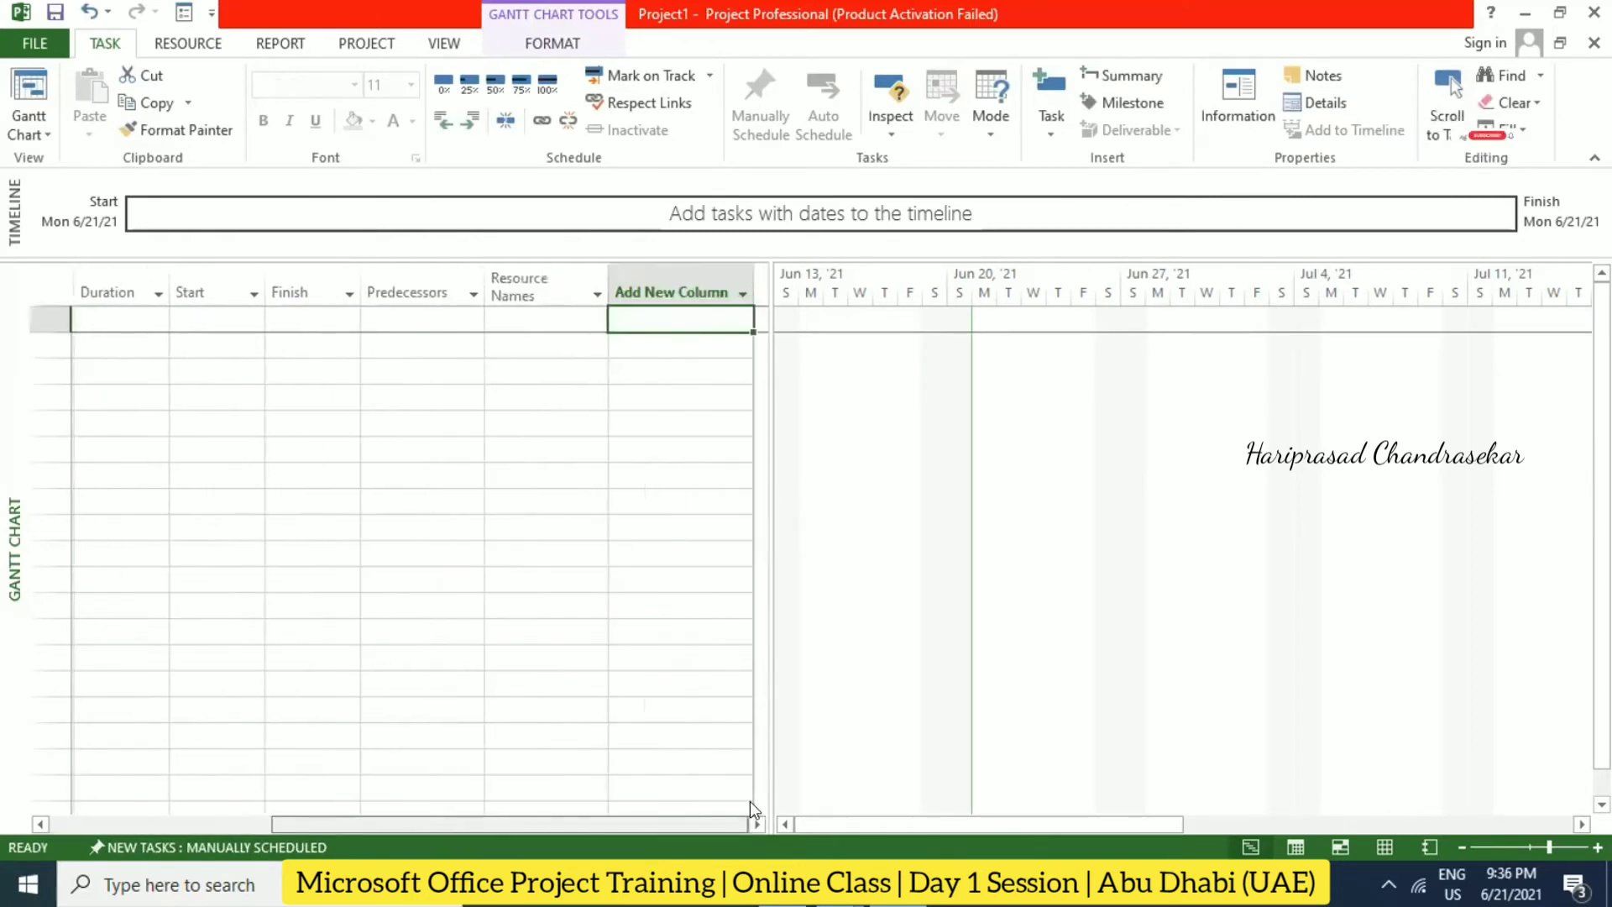
scroll(454, 801, "left", 3)
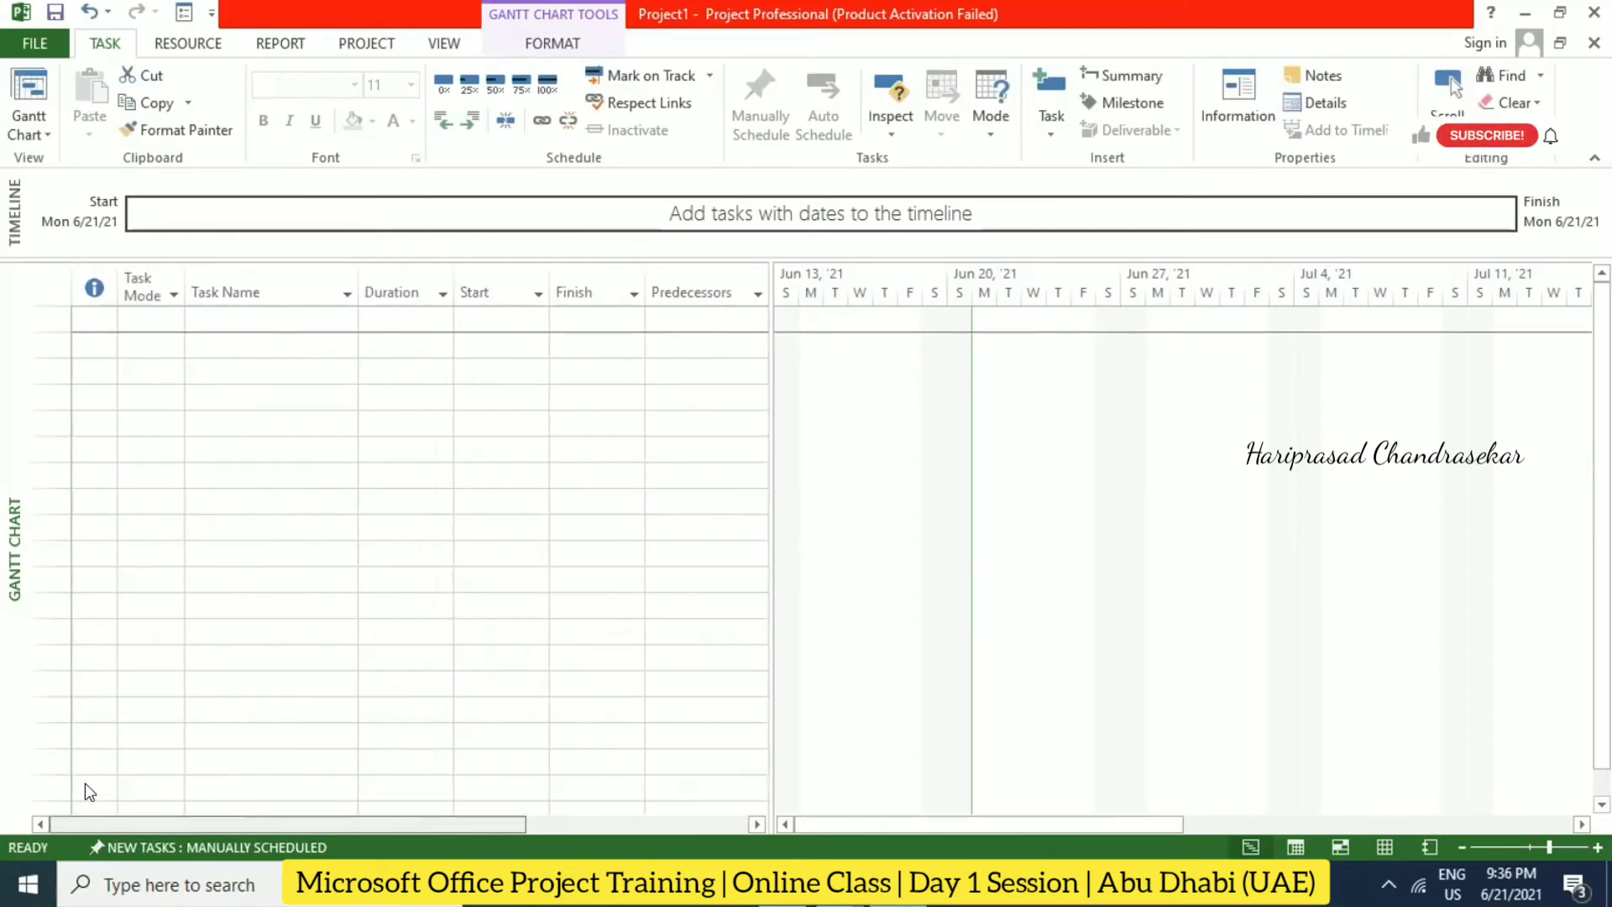
scroll(699, 768, "right", 3)
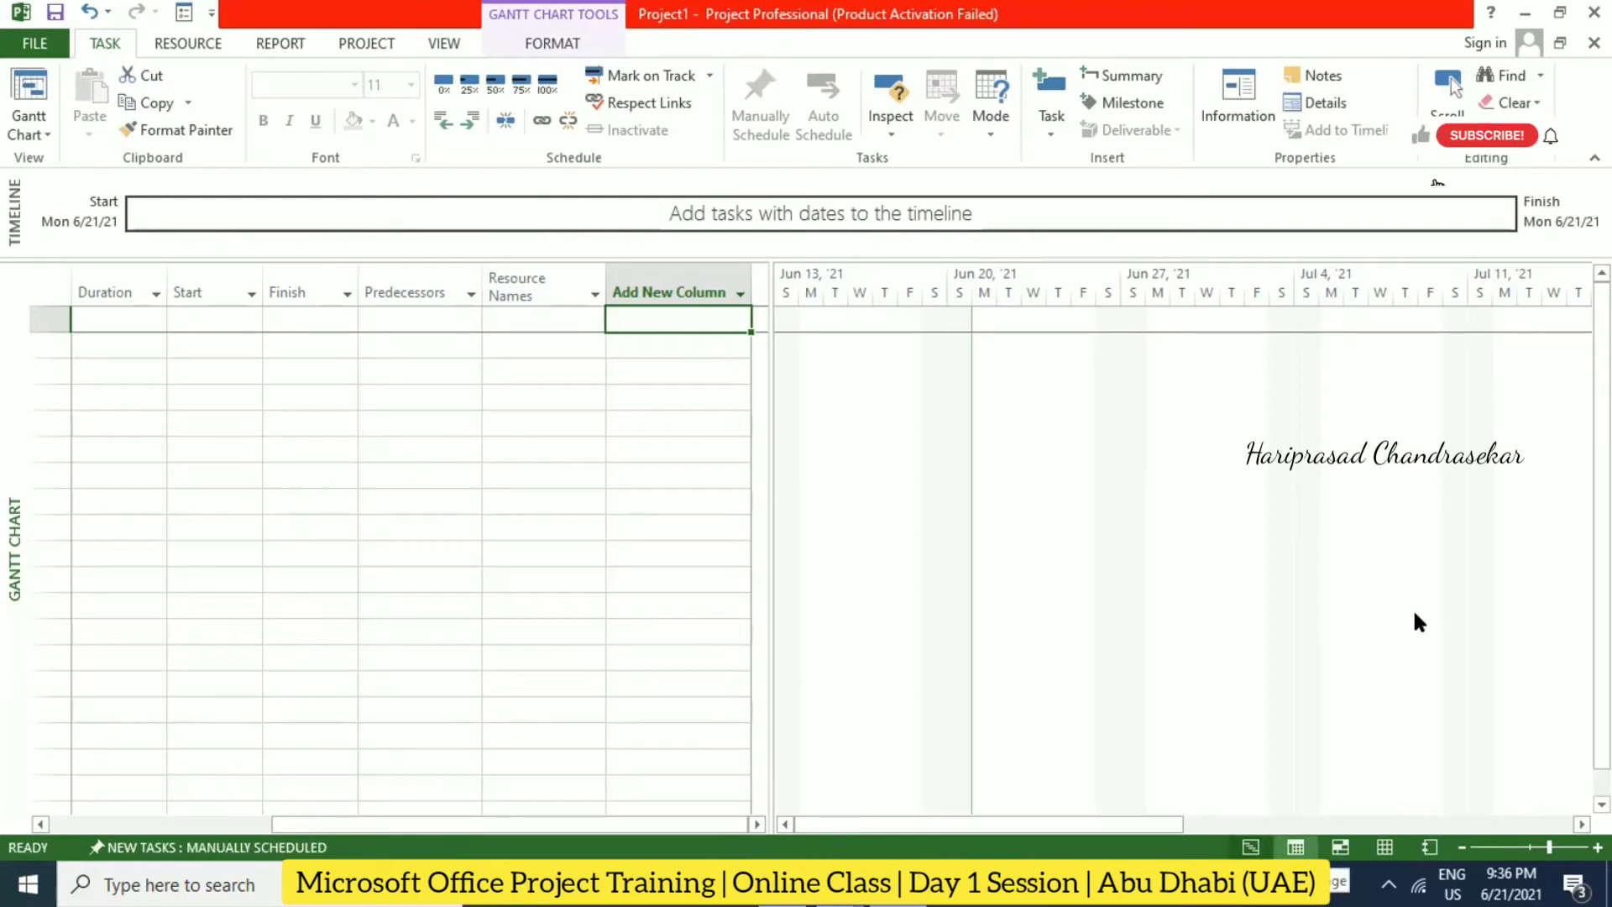
Step: Check the list of available views, look at Task Usage and Resource Sheet, and return to the Gantt Chart
right_click(5, 487)
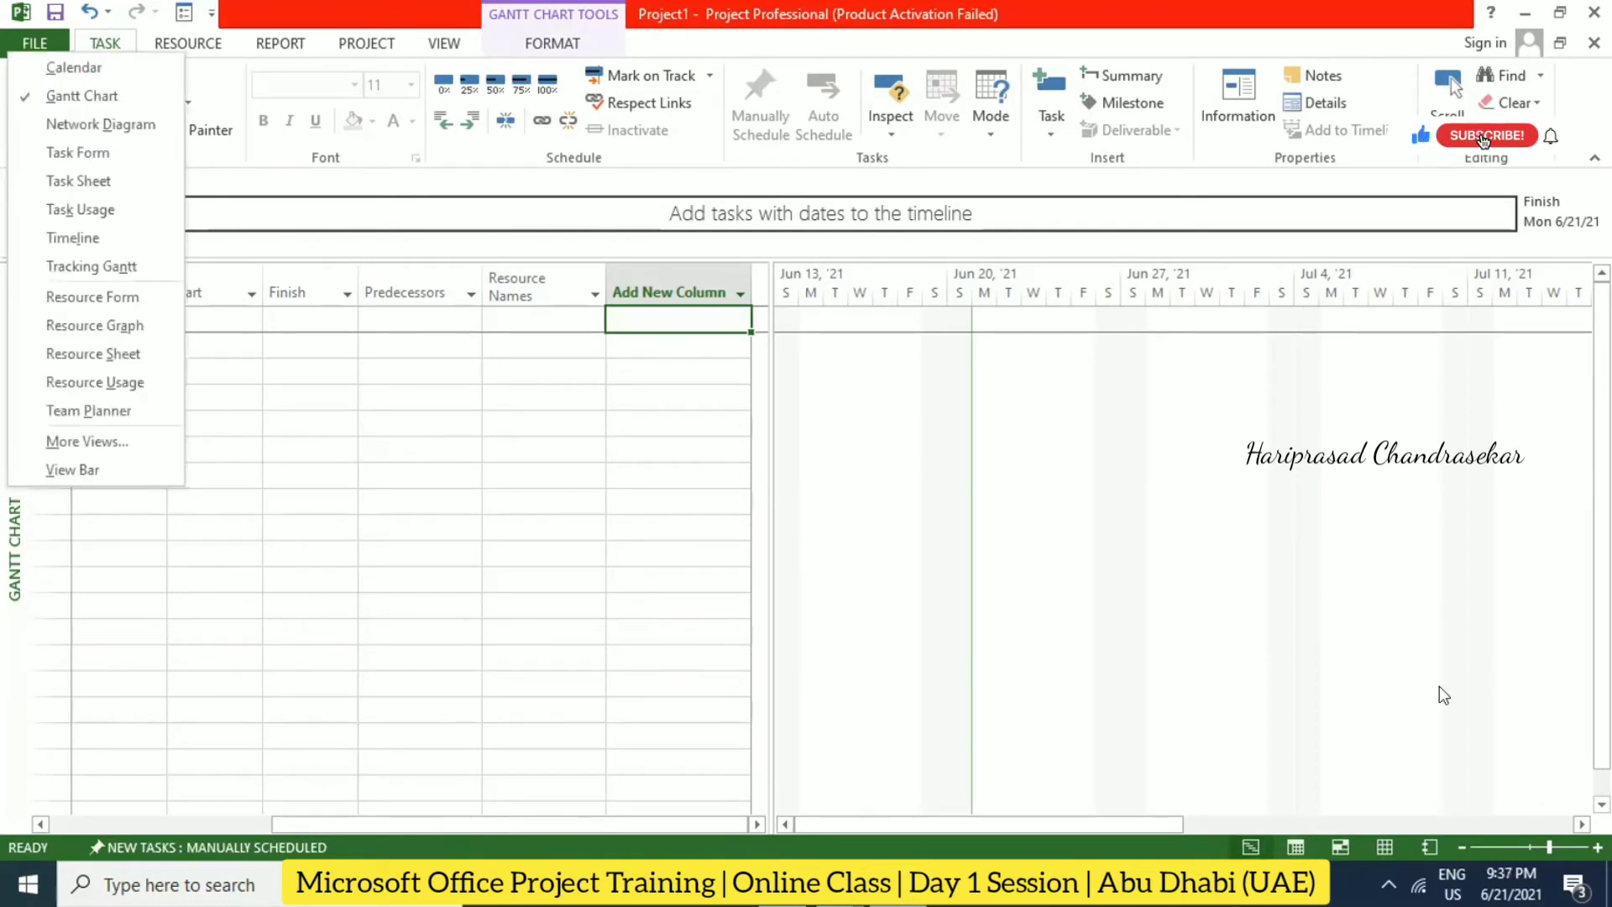
left_click(1455, 646)
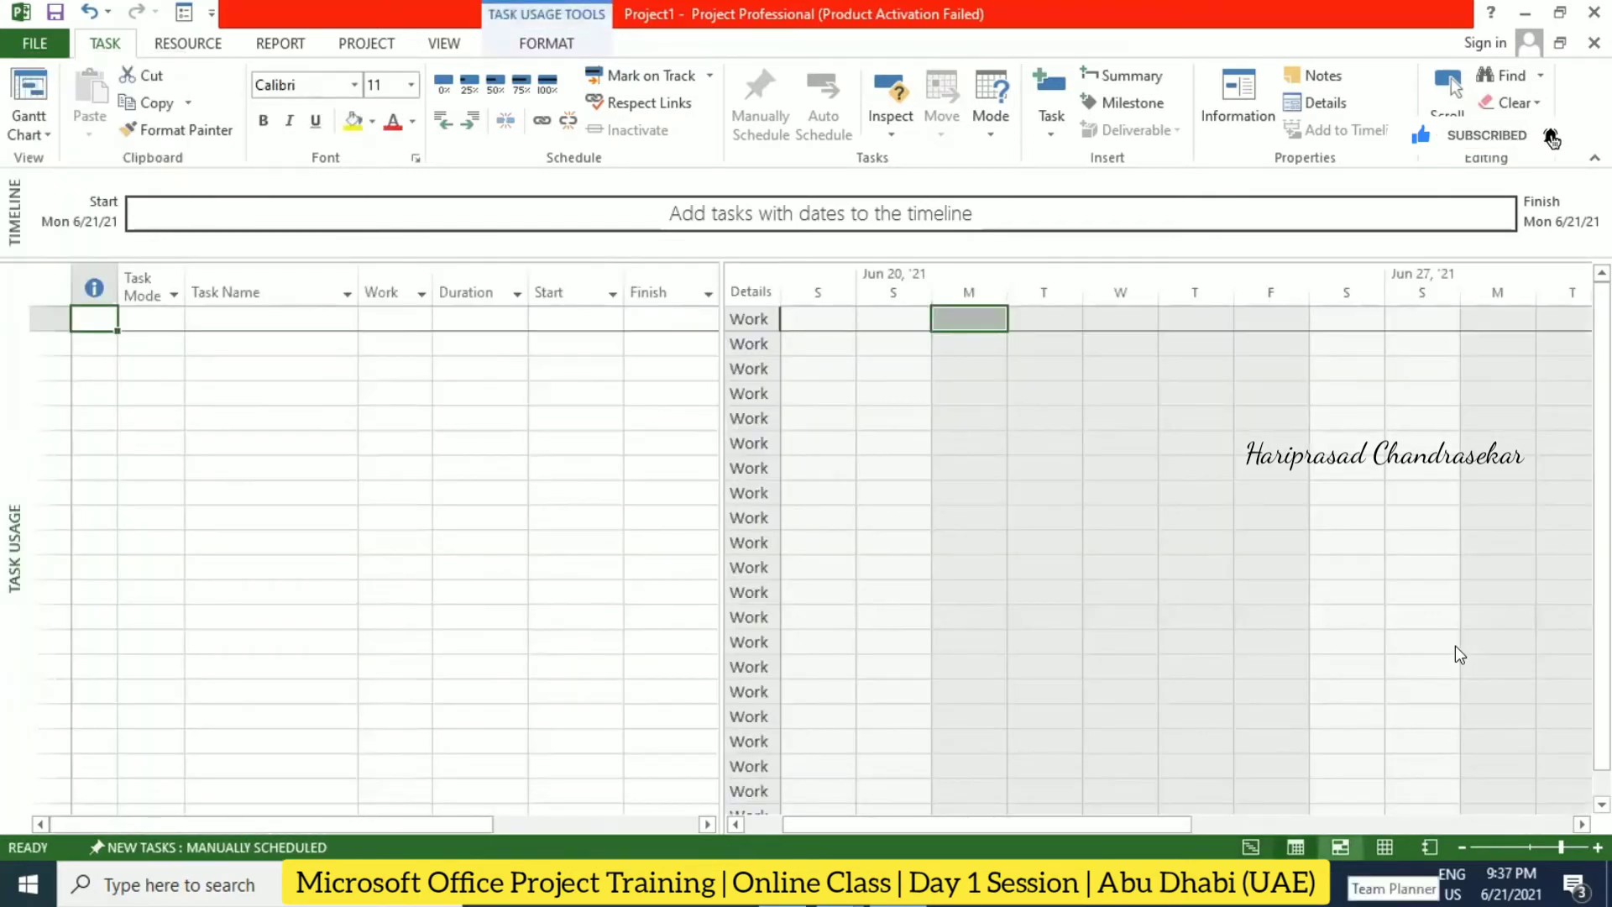
left_click(1387, 846)
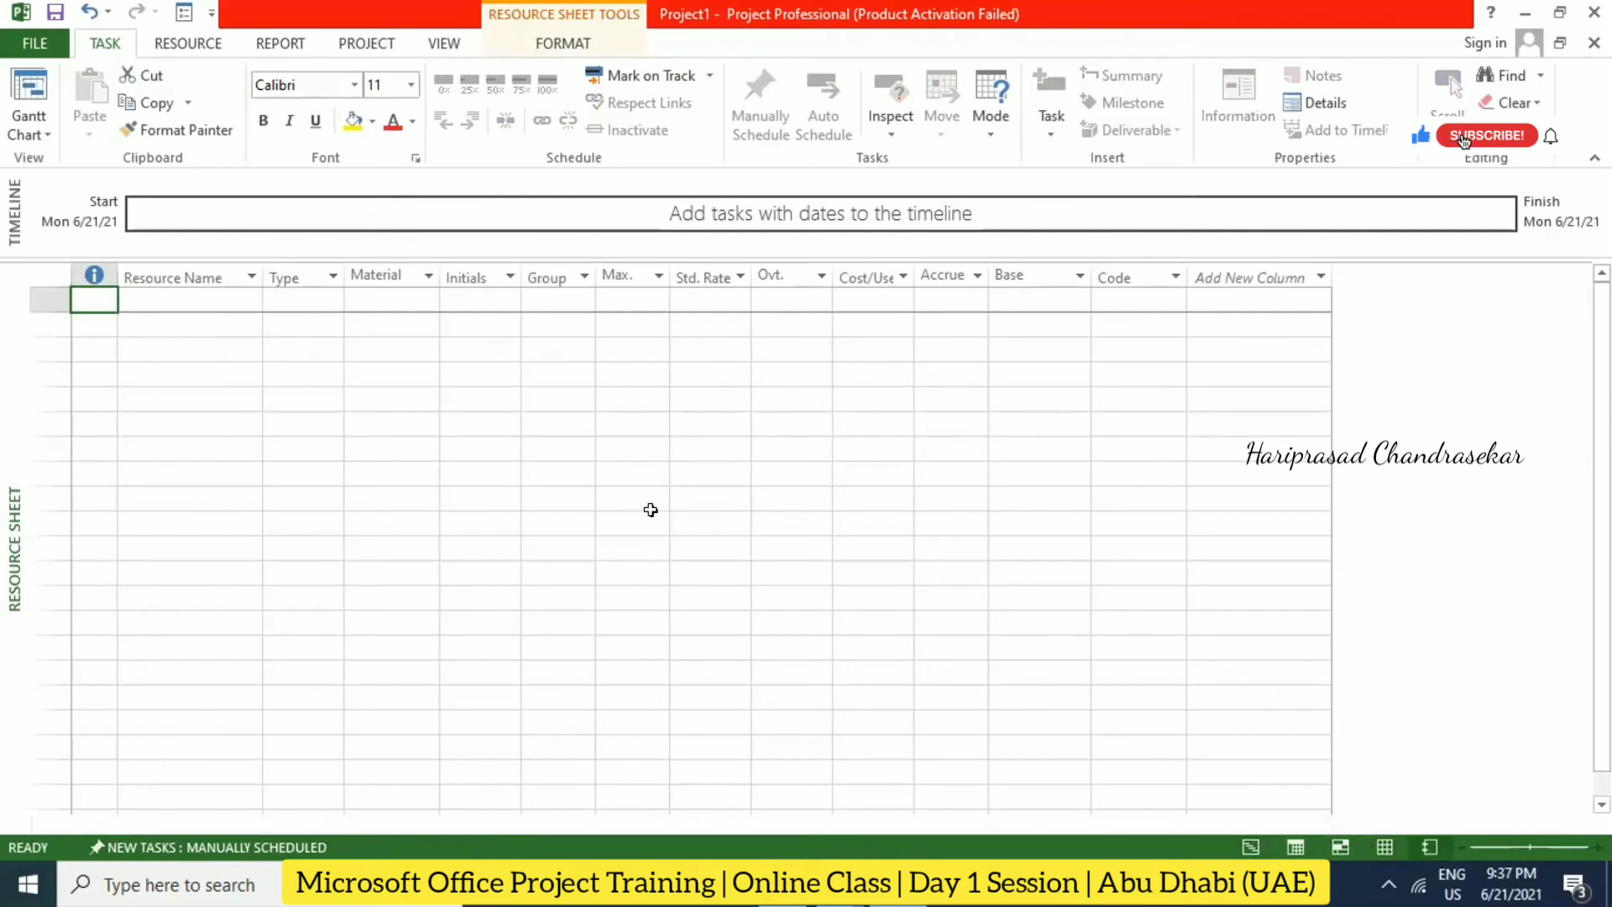
left_click(1252, 846)
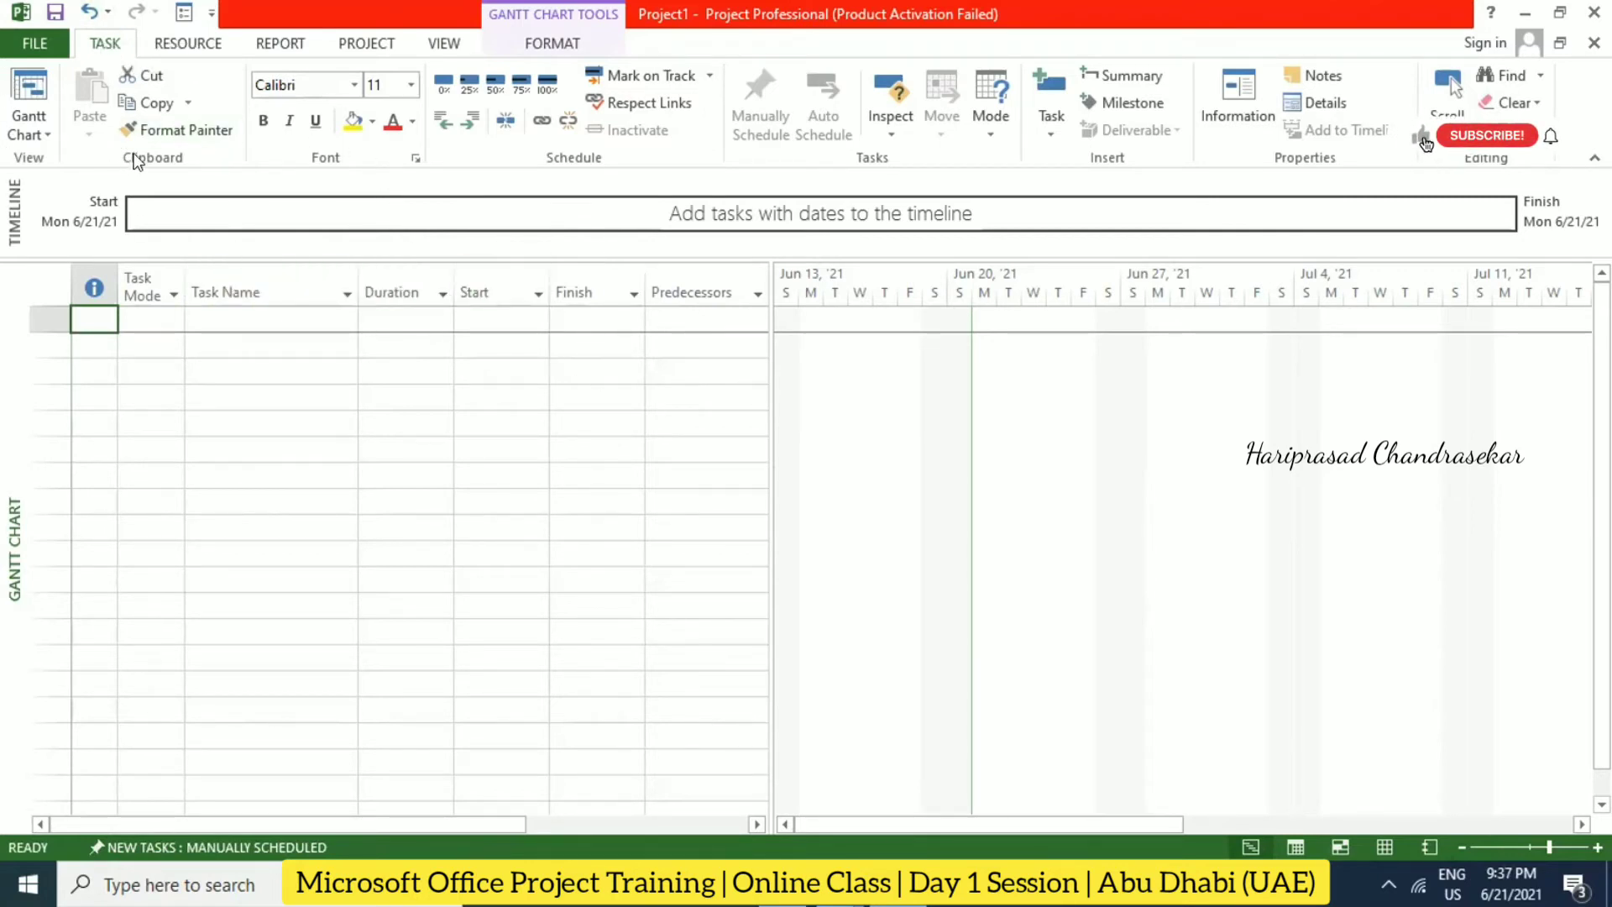
Step: View the project's information page and check the calendars available as the project calendar
left_click(30, 46)
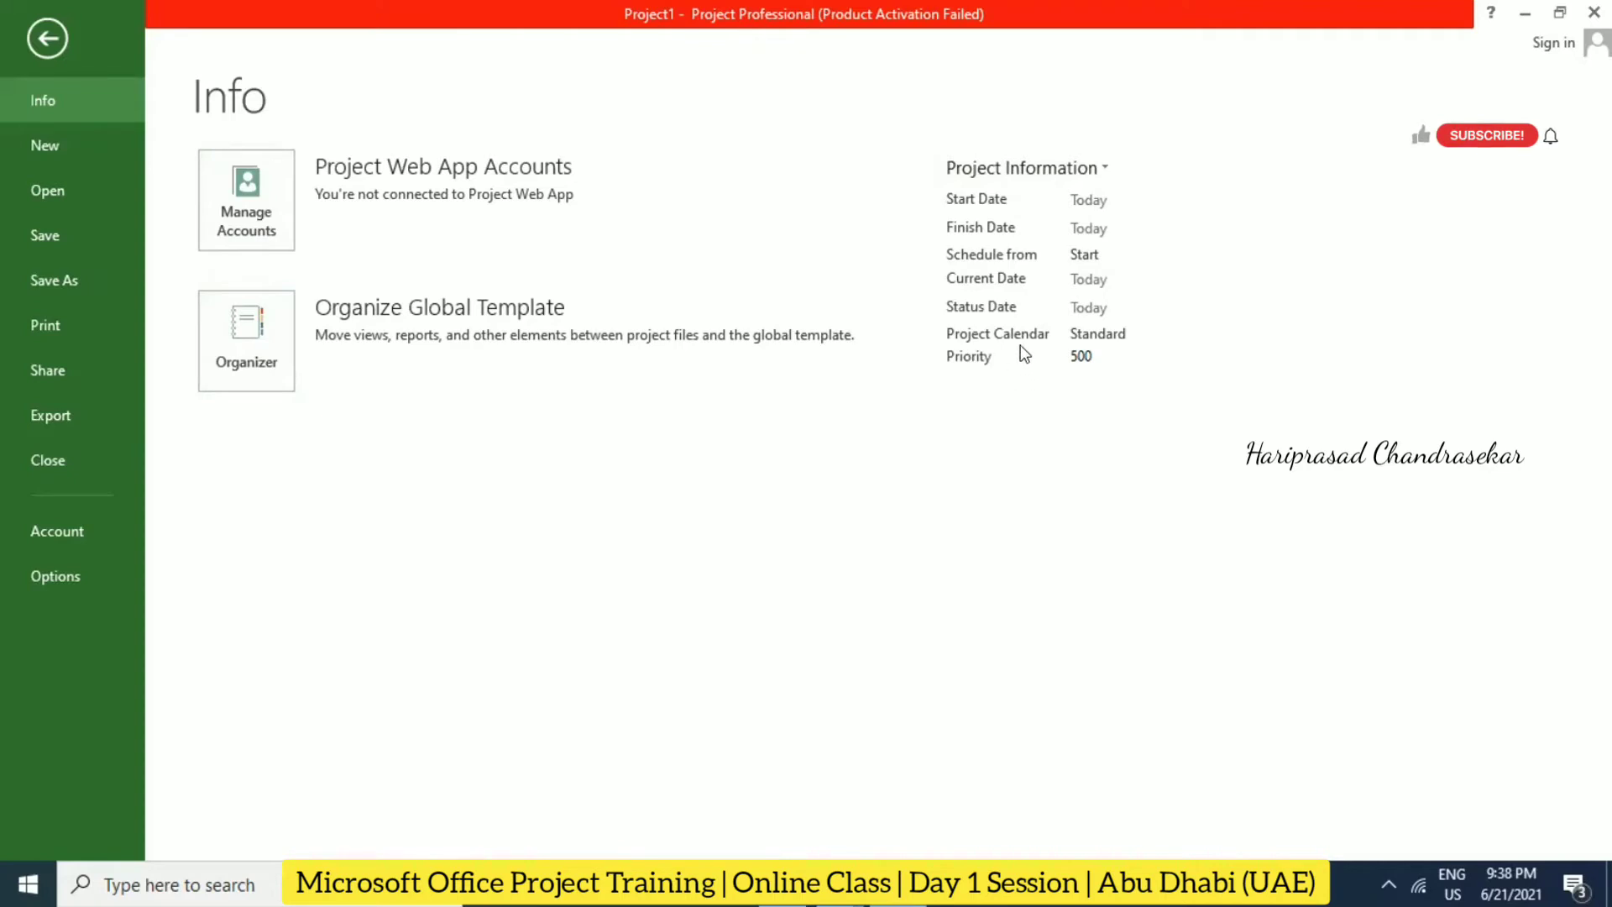
left_click(1165, 339)
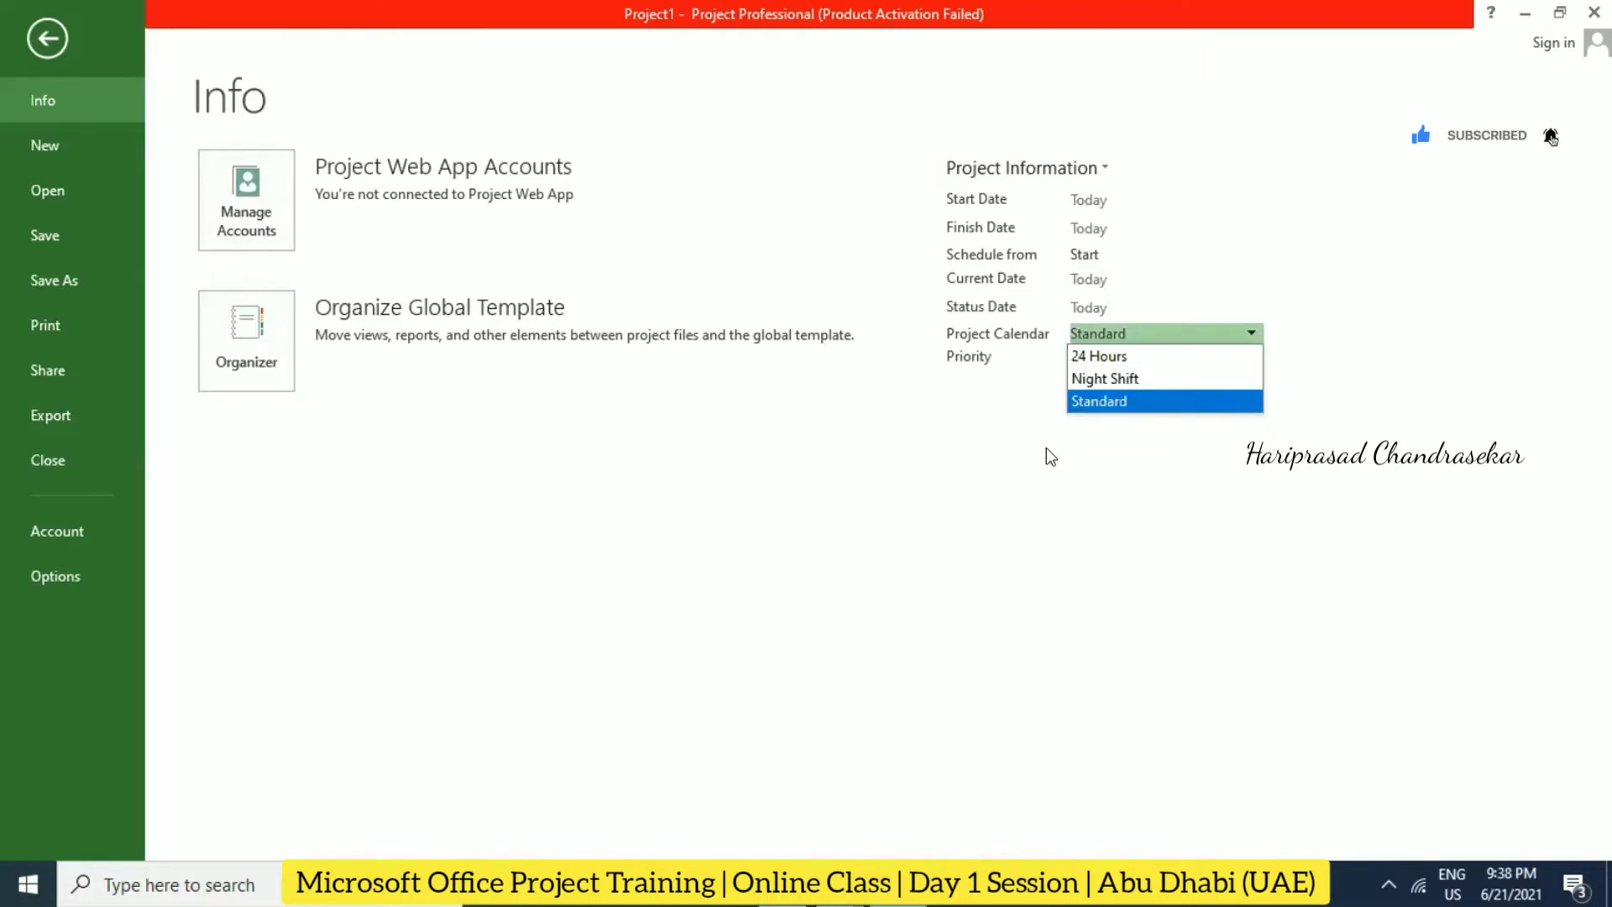
left_click(927, 474)
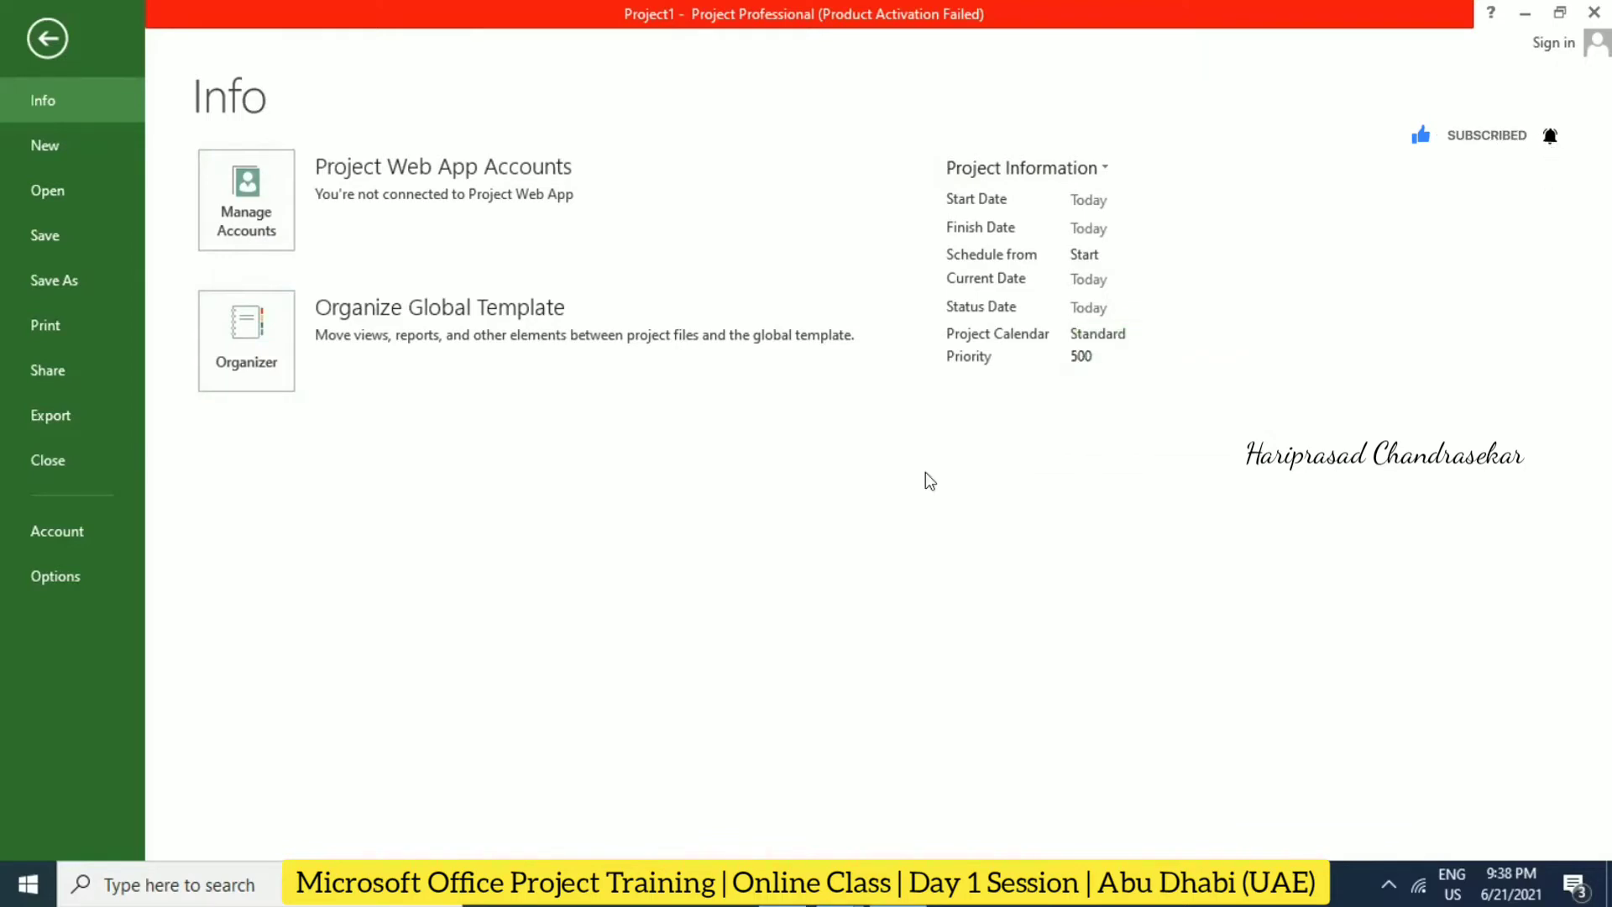
Step: Look through the new project templates, the recent projects and the locations offered for saving the project
left_click(64, 145)
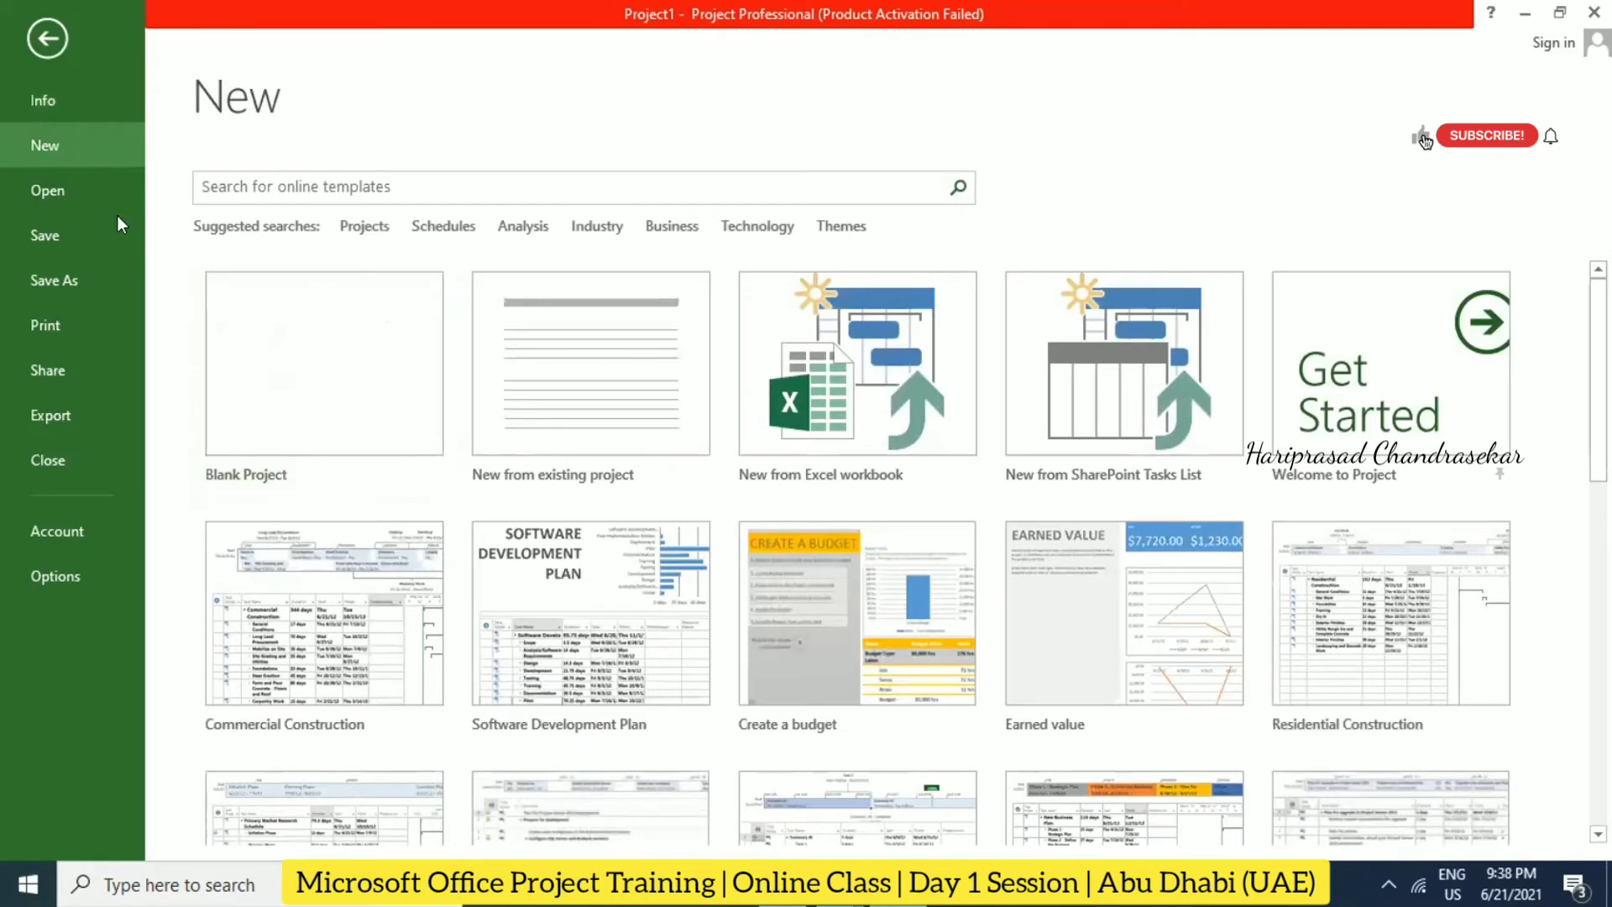
left_click(74, 191)
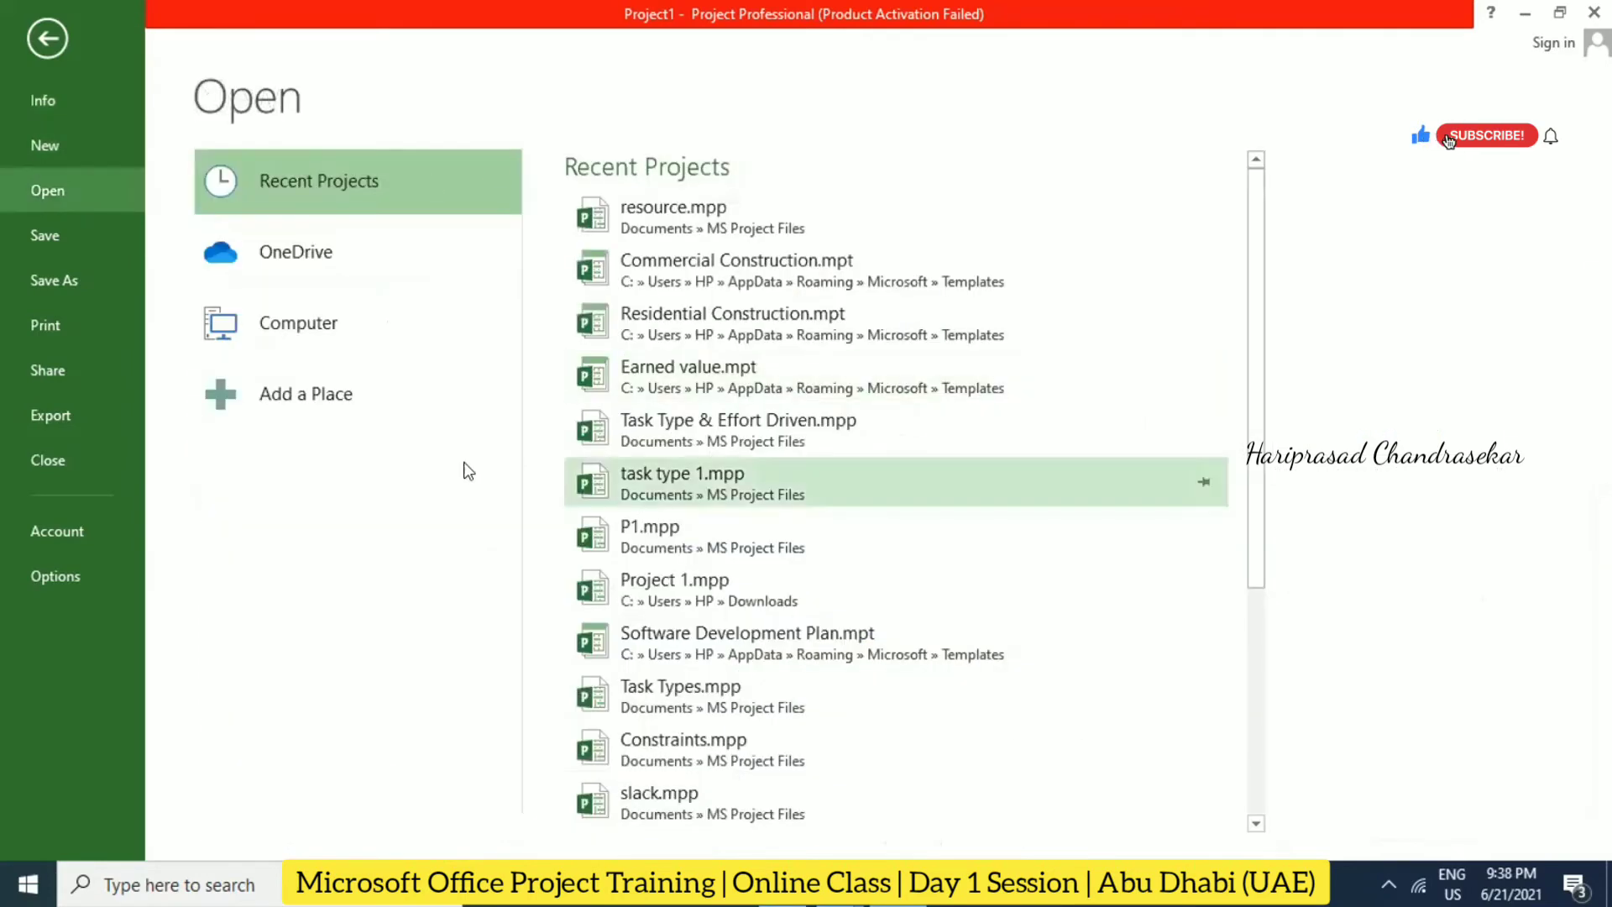
left_click(64, 235)
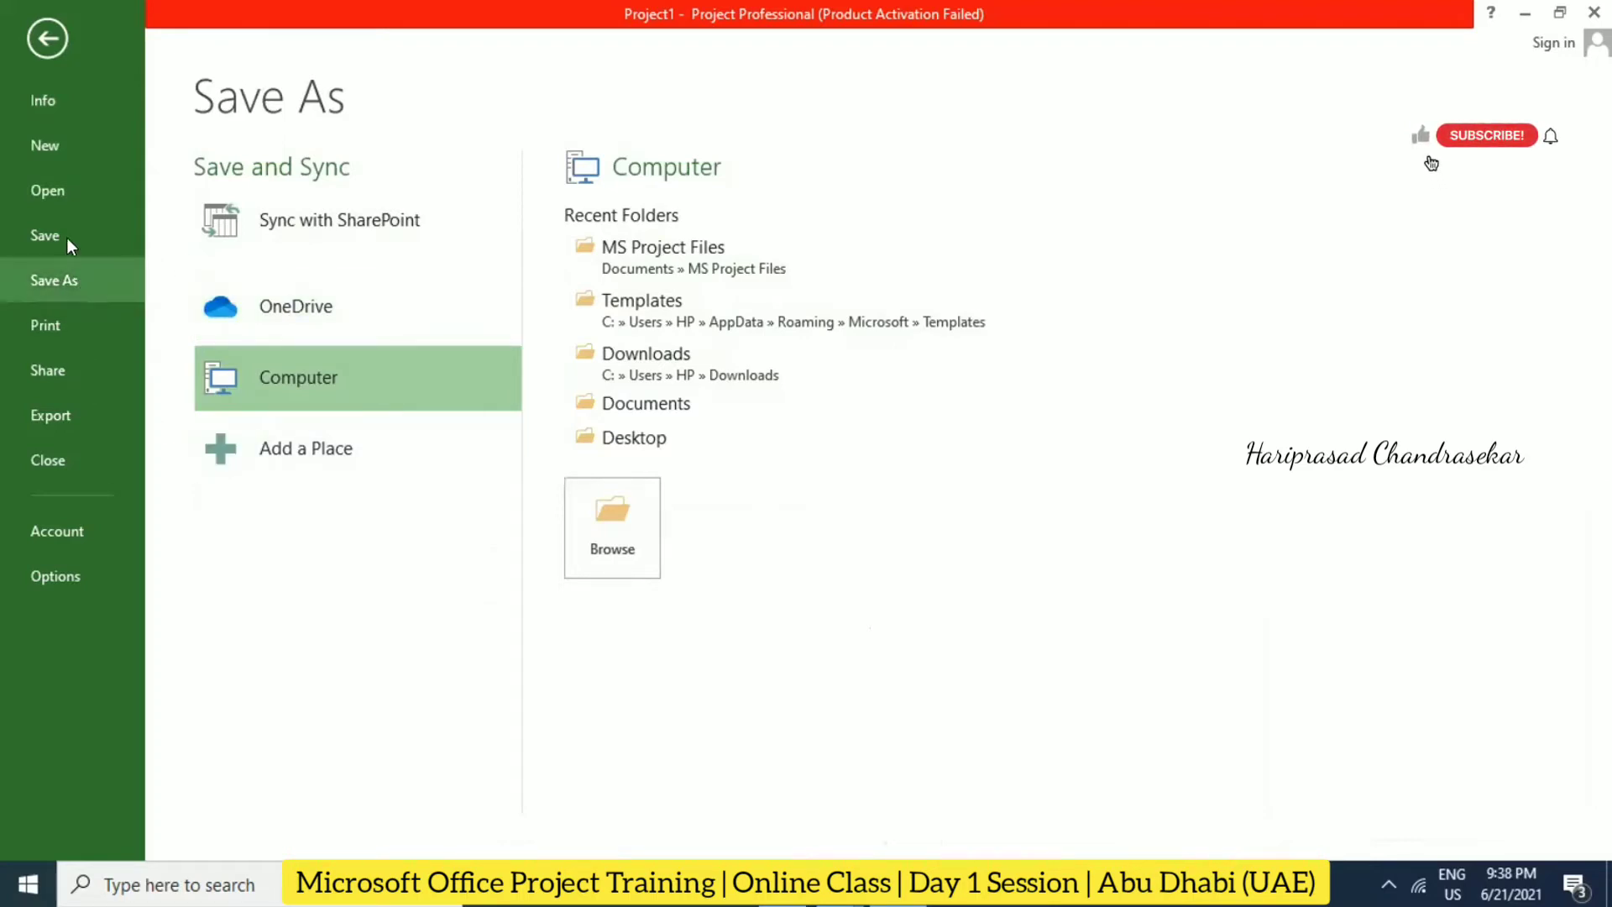
Step: Review the project's print settings, including the choices for which dates and pages to print
left_click(52, 328)
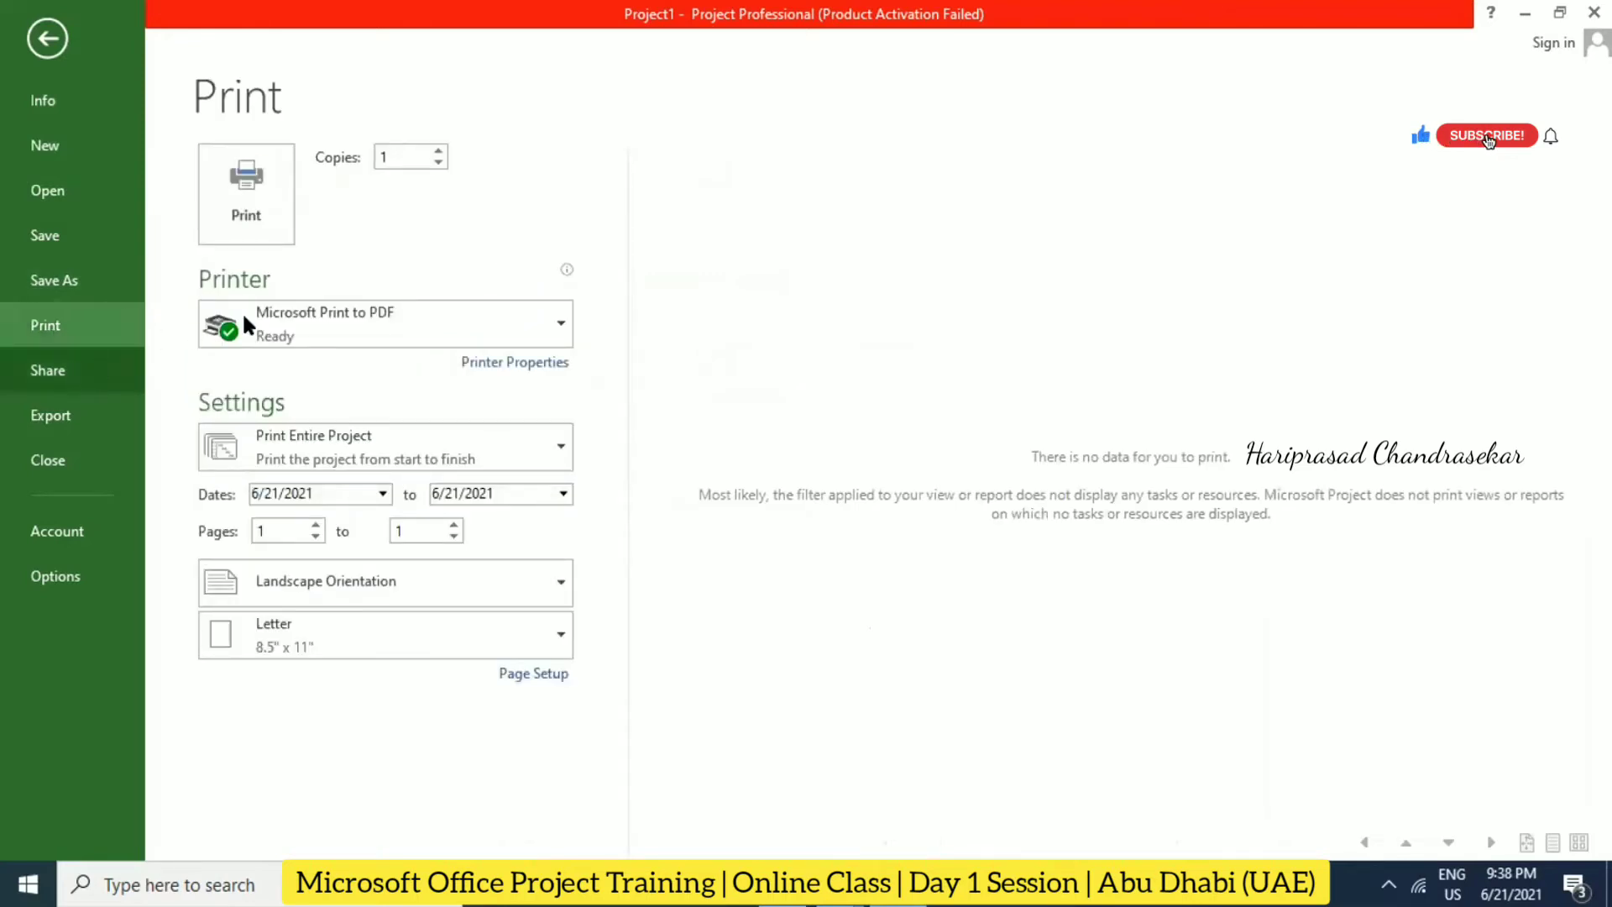
mouse_move(404, 330)
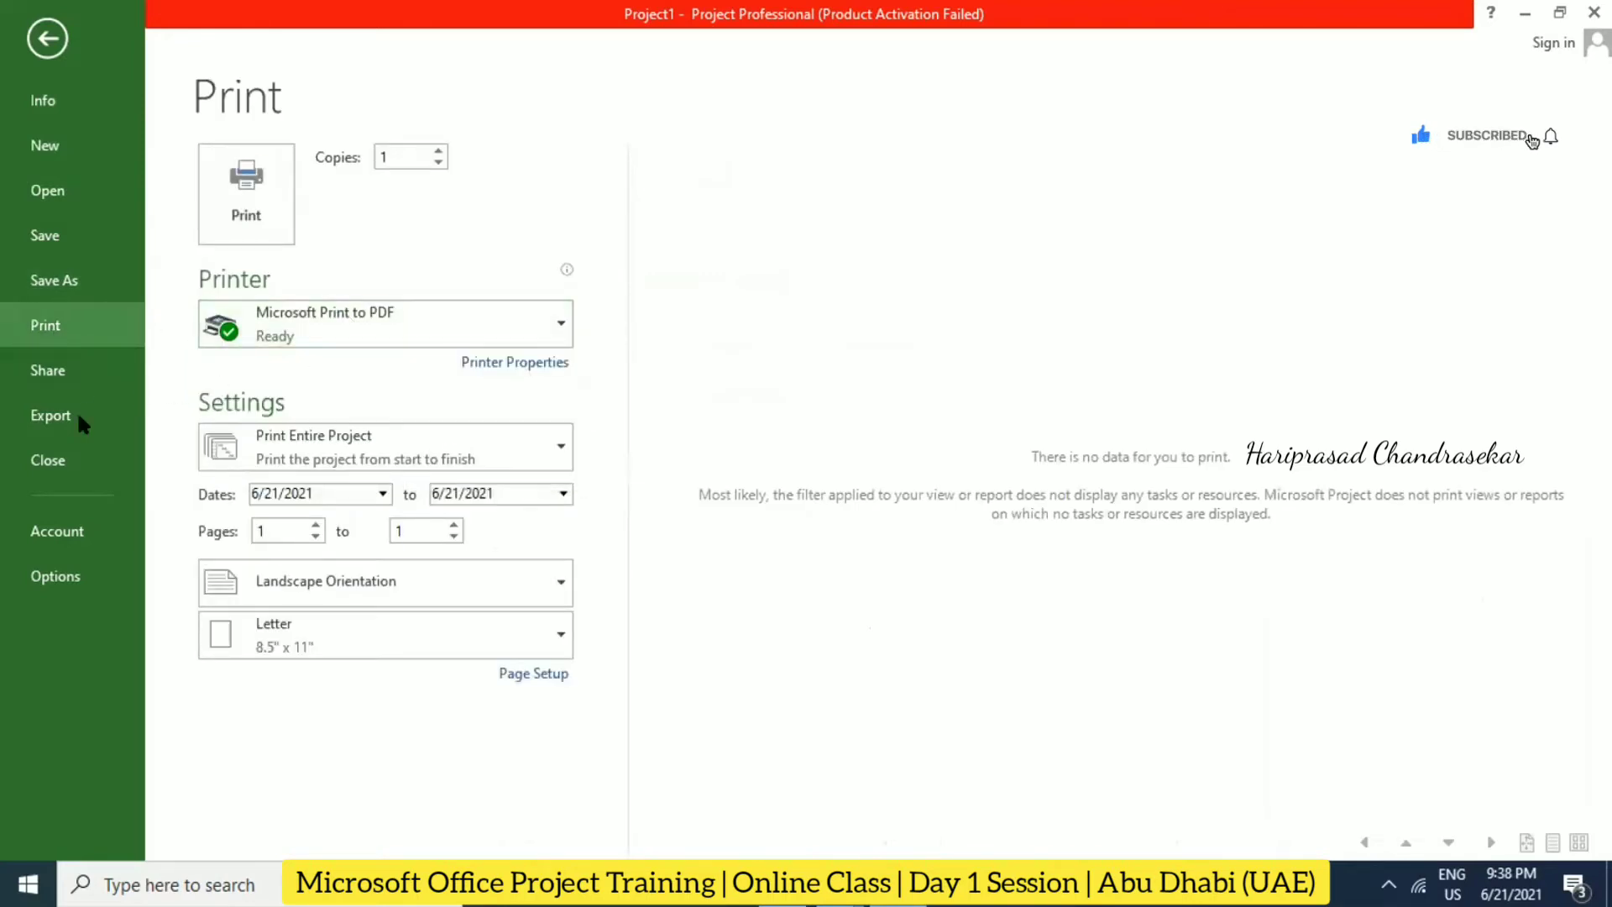
left_click(343, 440)
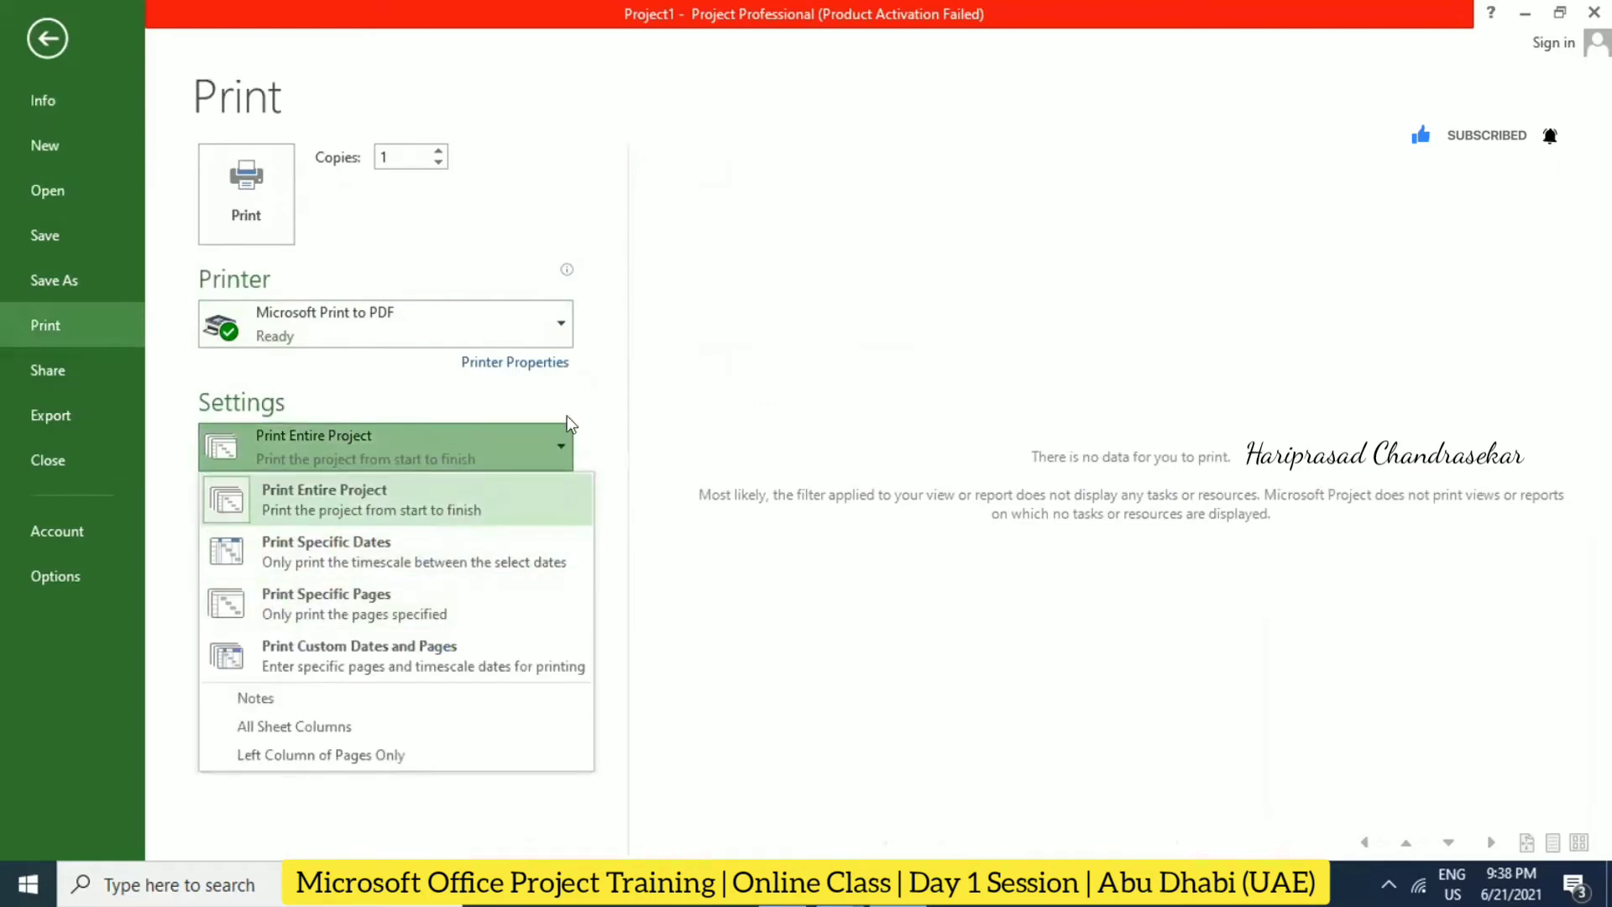
left_click(684, 673)
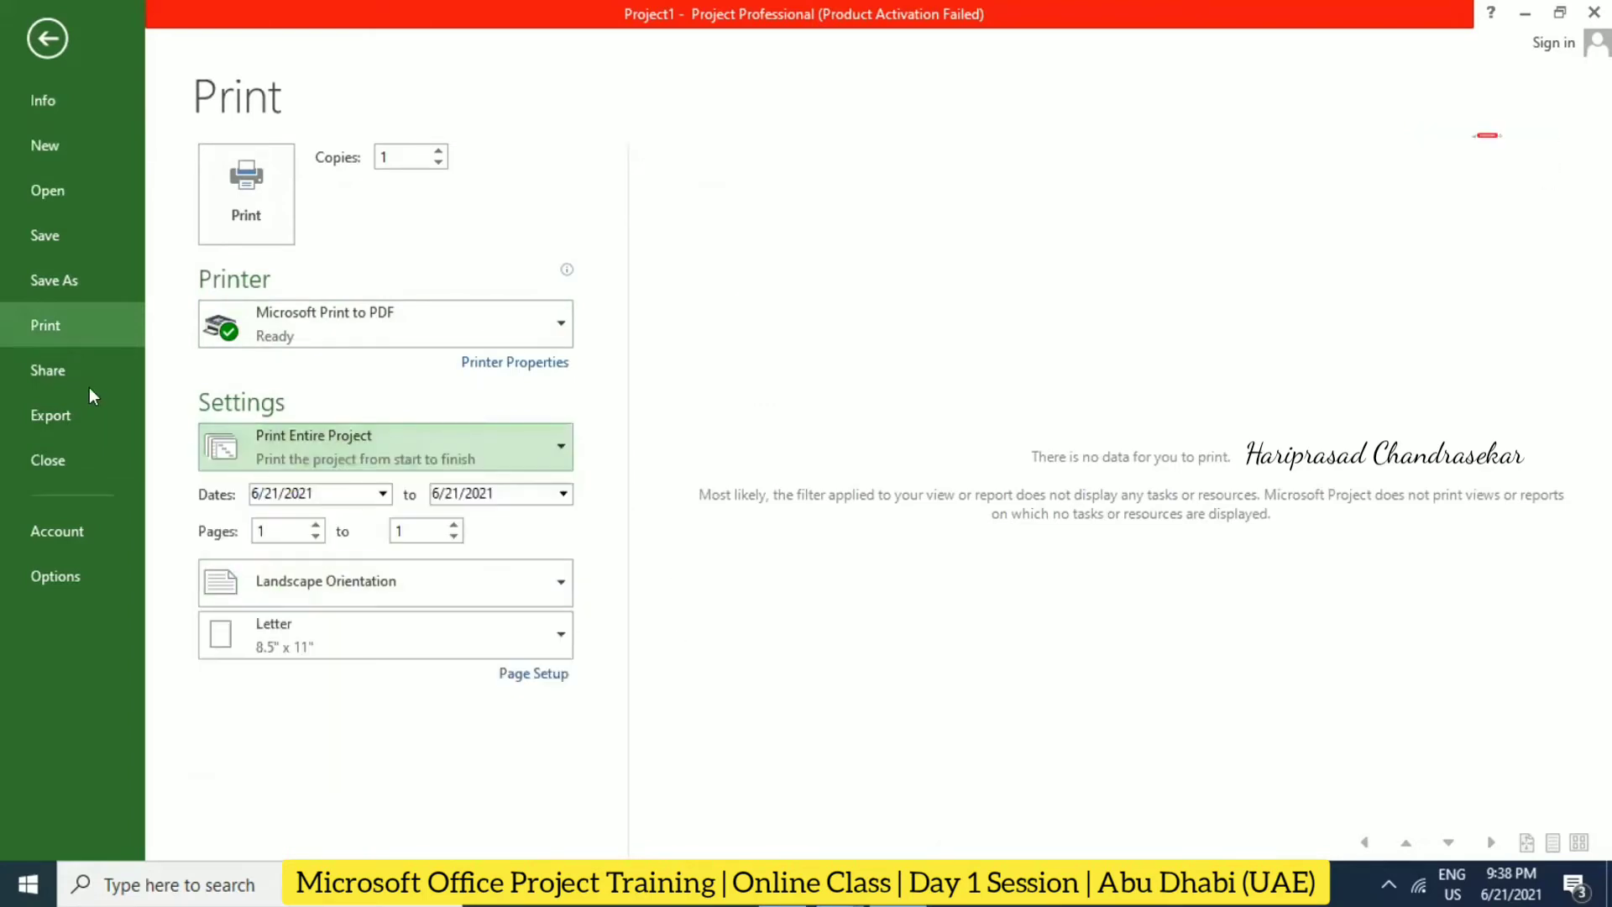
Step: Look at the project's sharing and export options and the Office account information
left_click(58, 372)
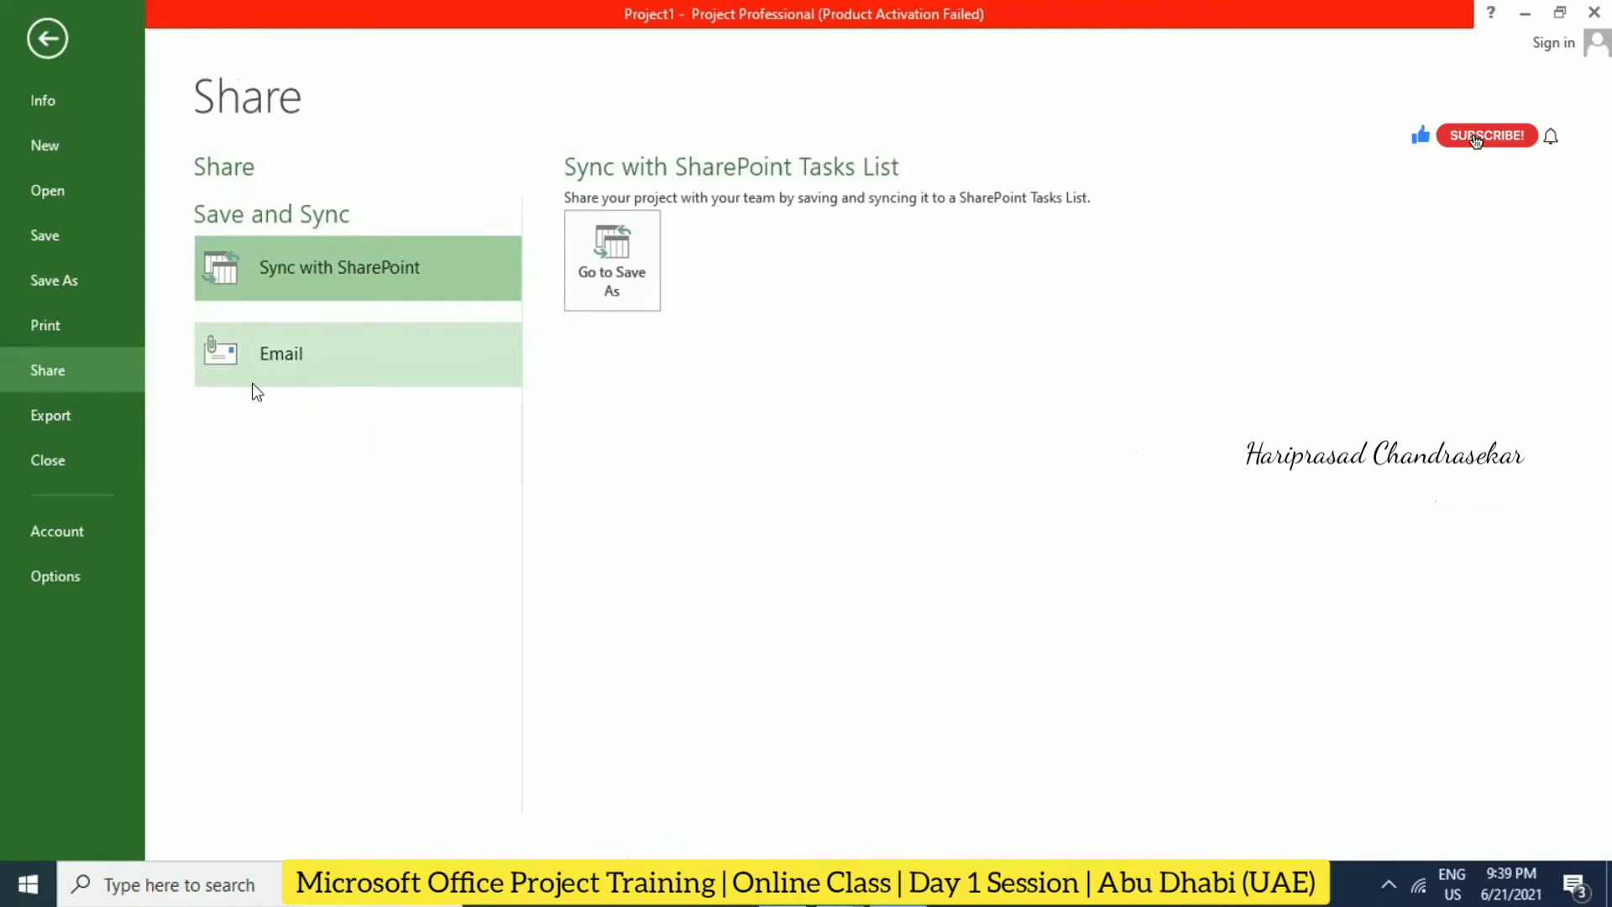
left_click(50, 420)
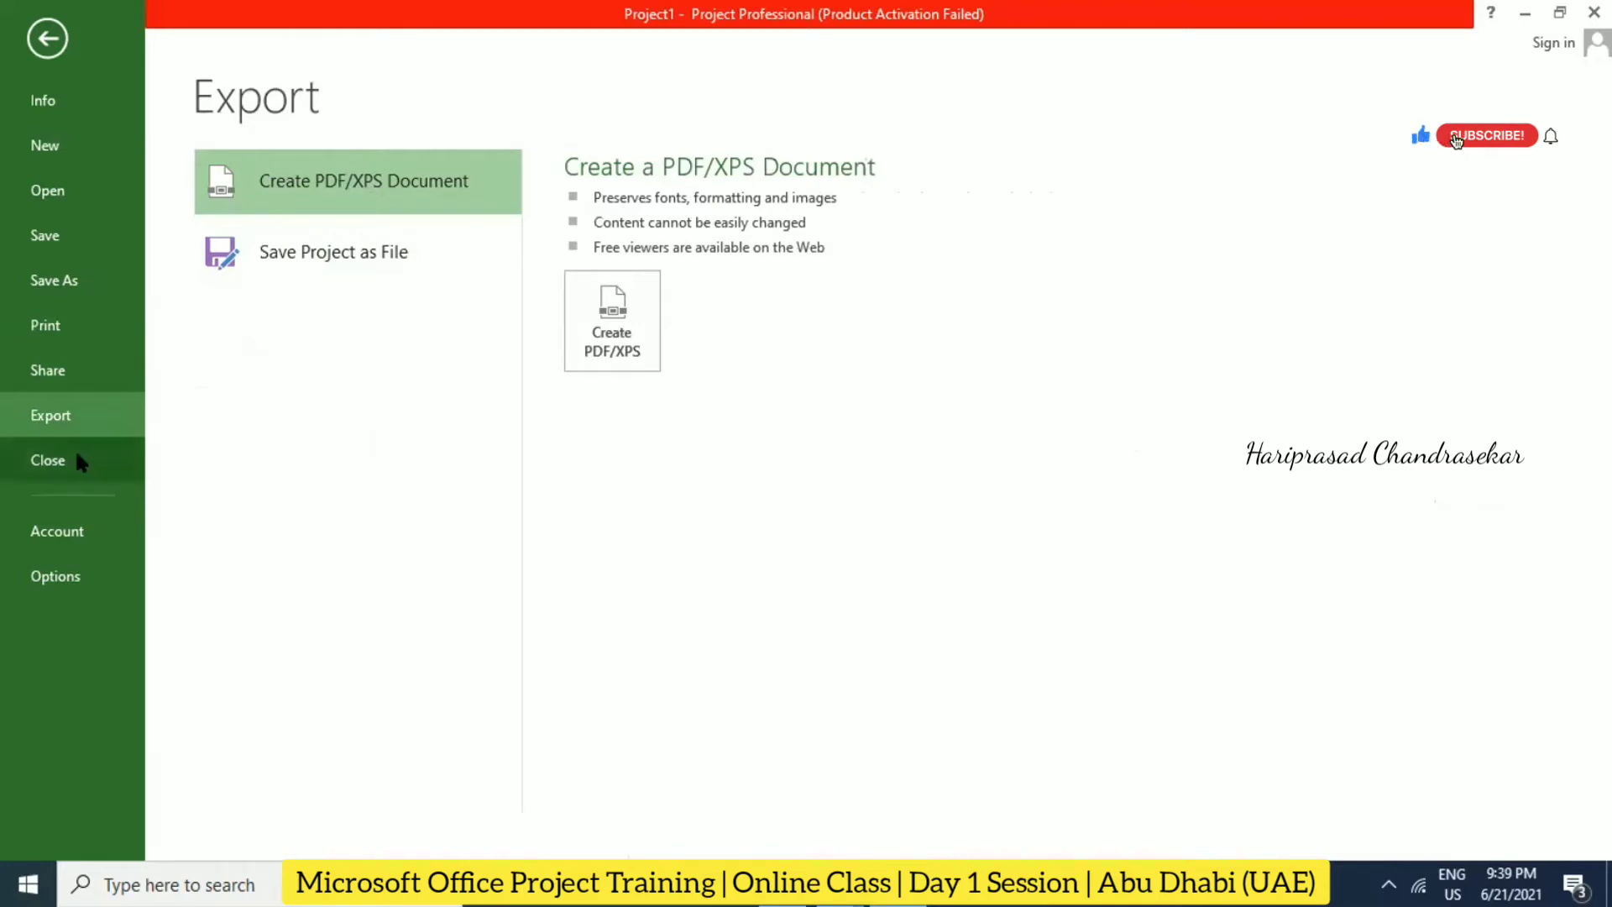
left_click(72, 532)
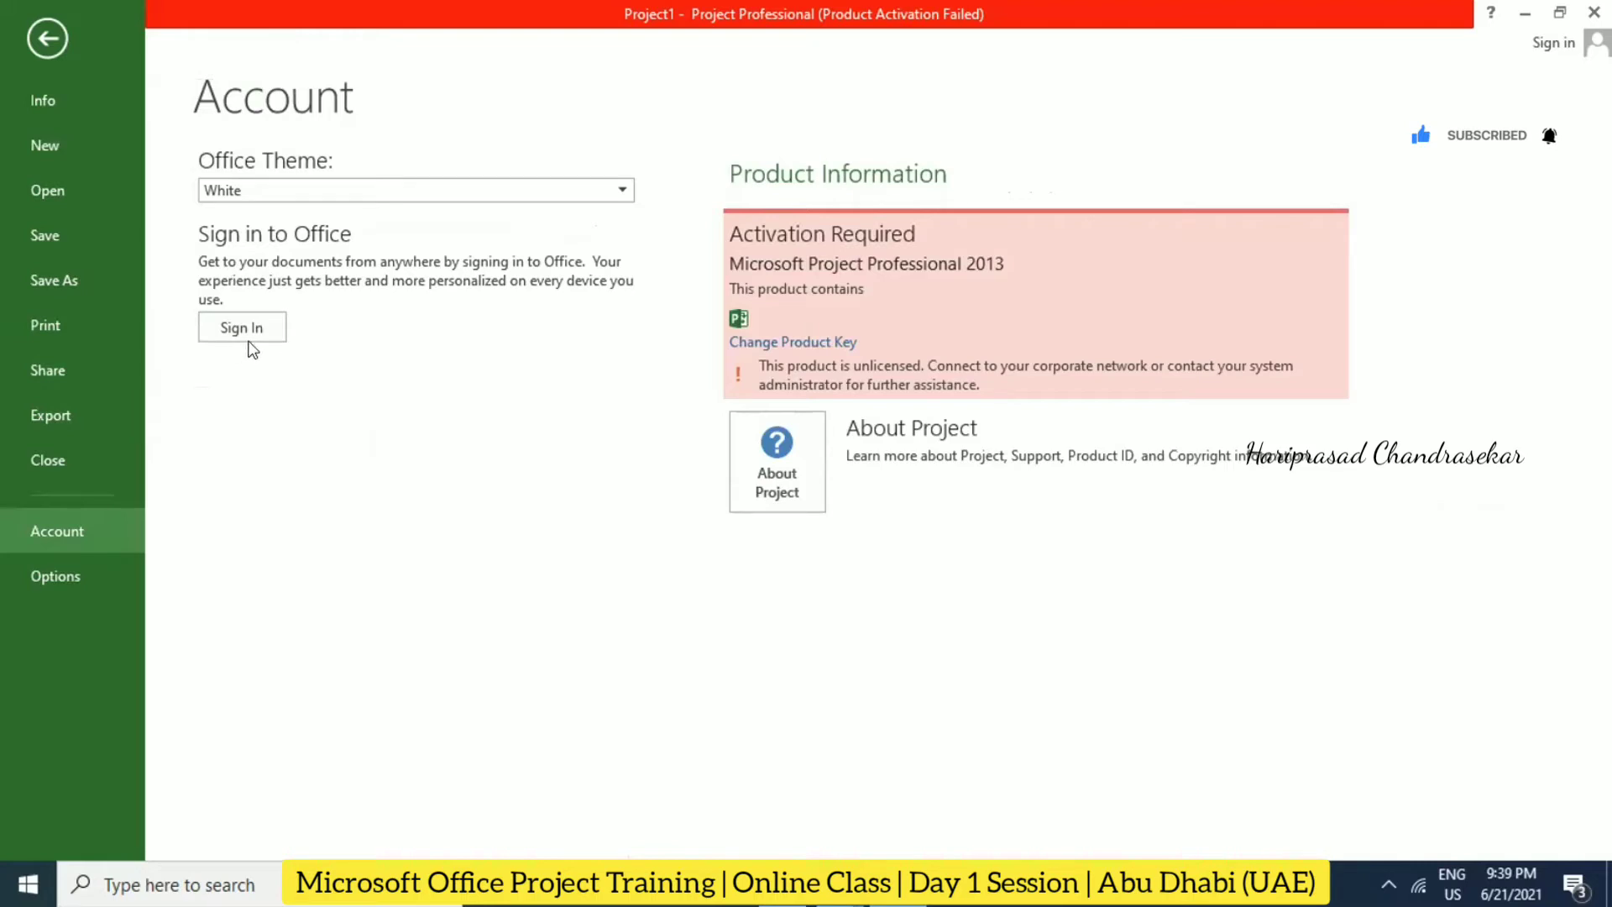
Step: Open the Project Options at the General settings and check the available ScreenTip styles
left_click(76, 567)
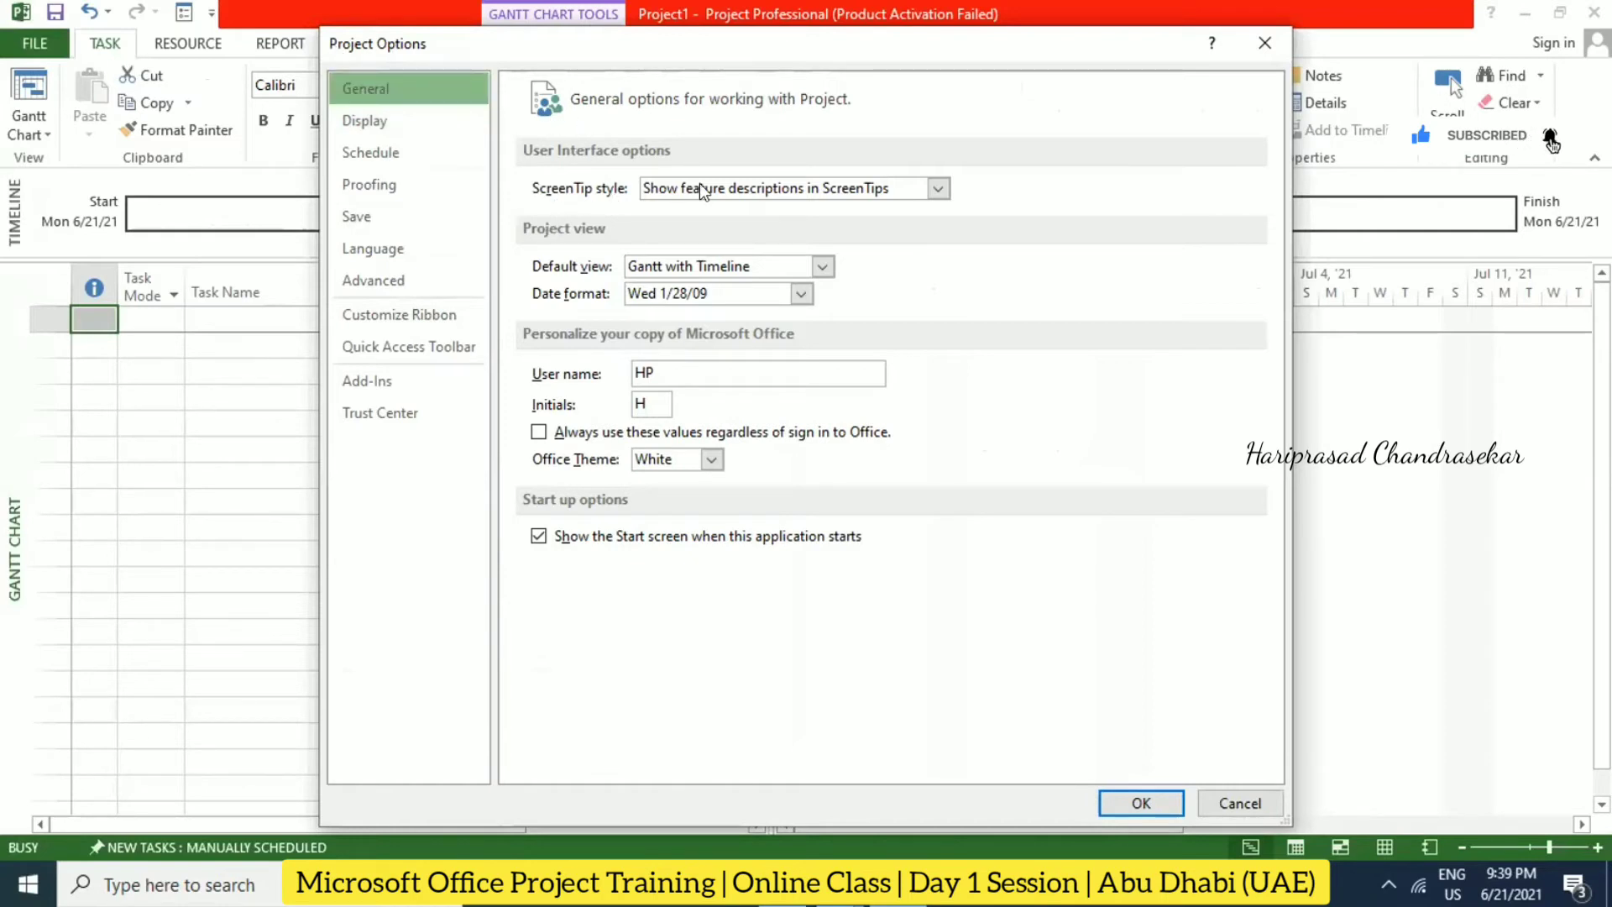
left_click(932, 188)
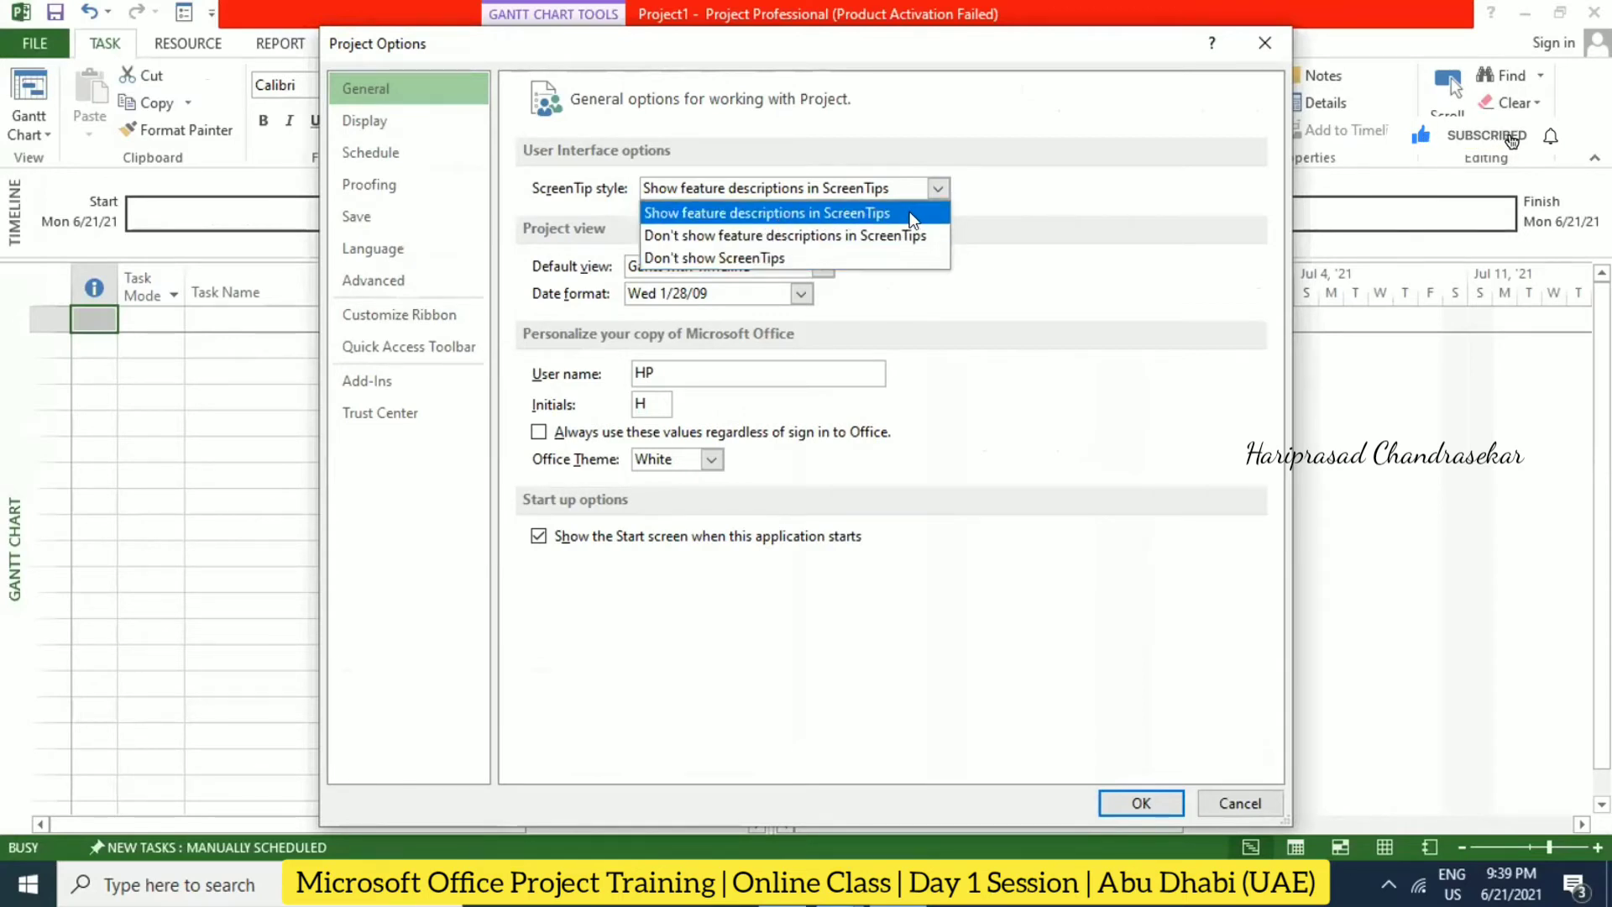
left_click(1058, 210)
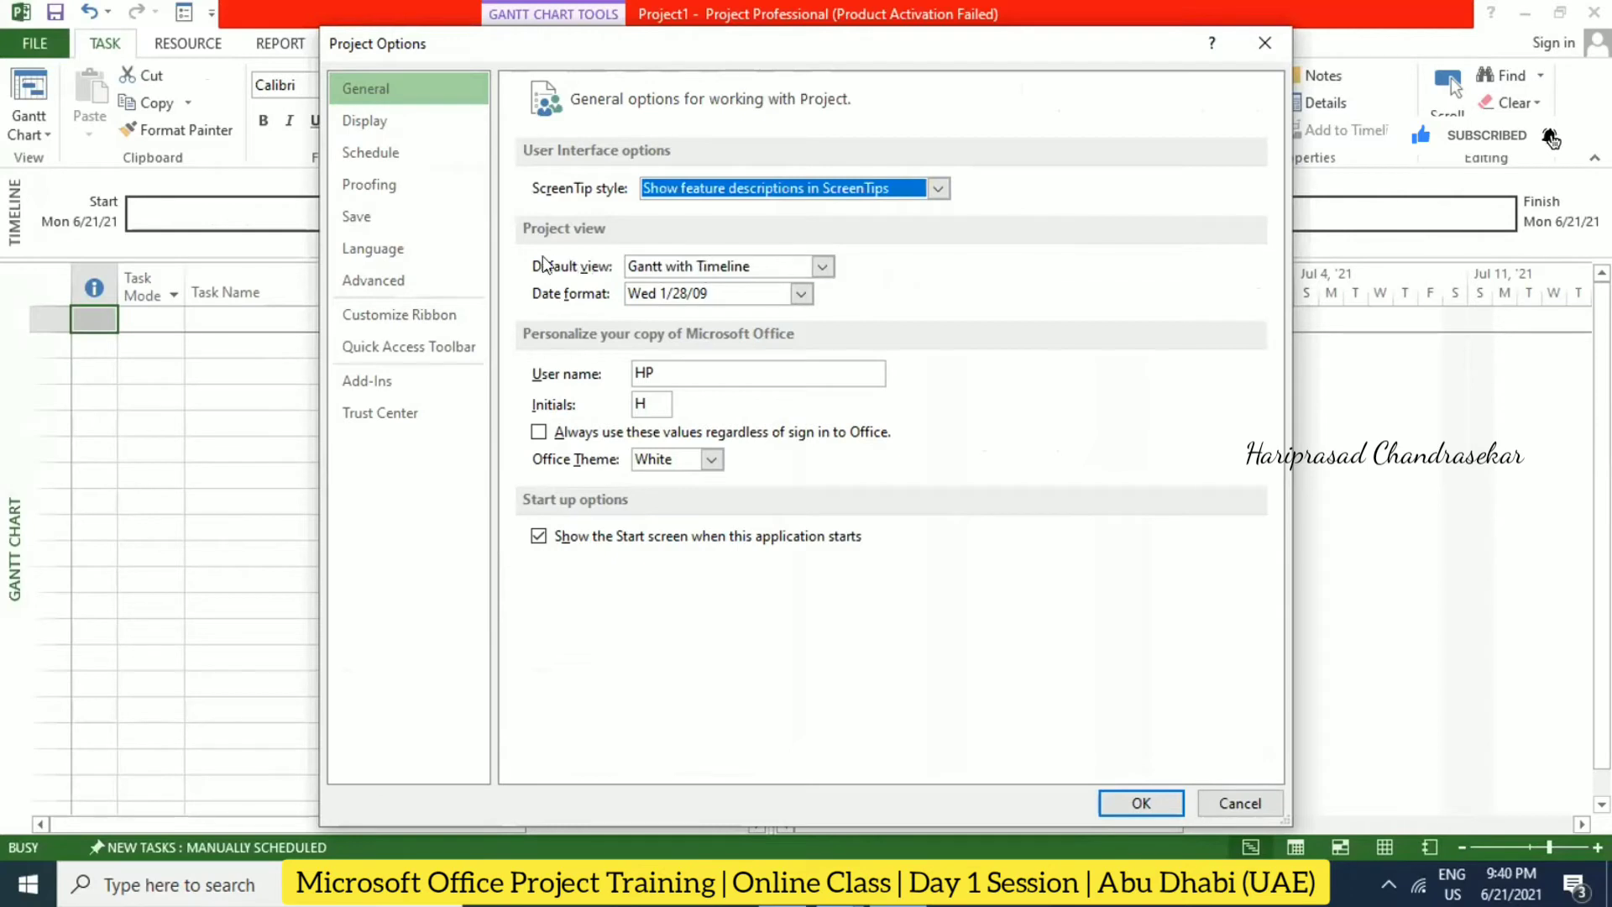
Step: Examine the default view and date format choices in the General project options
left_click(824, 266)
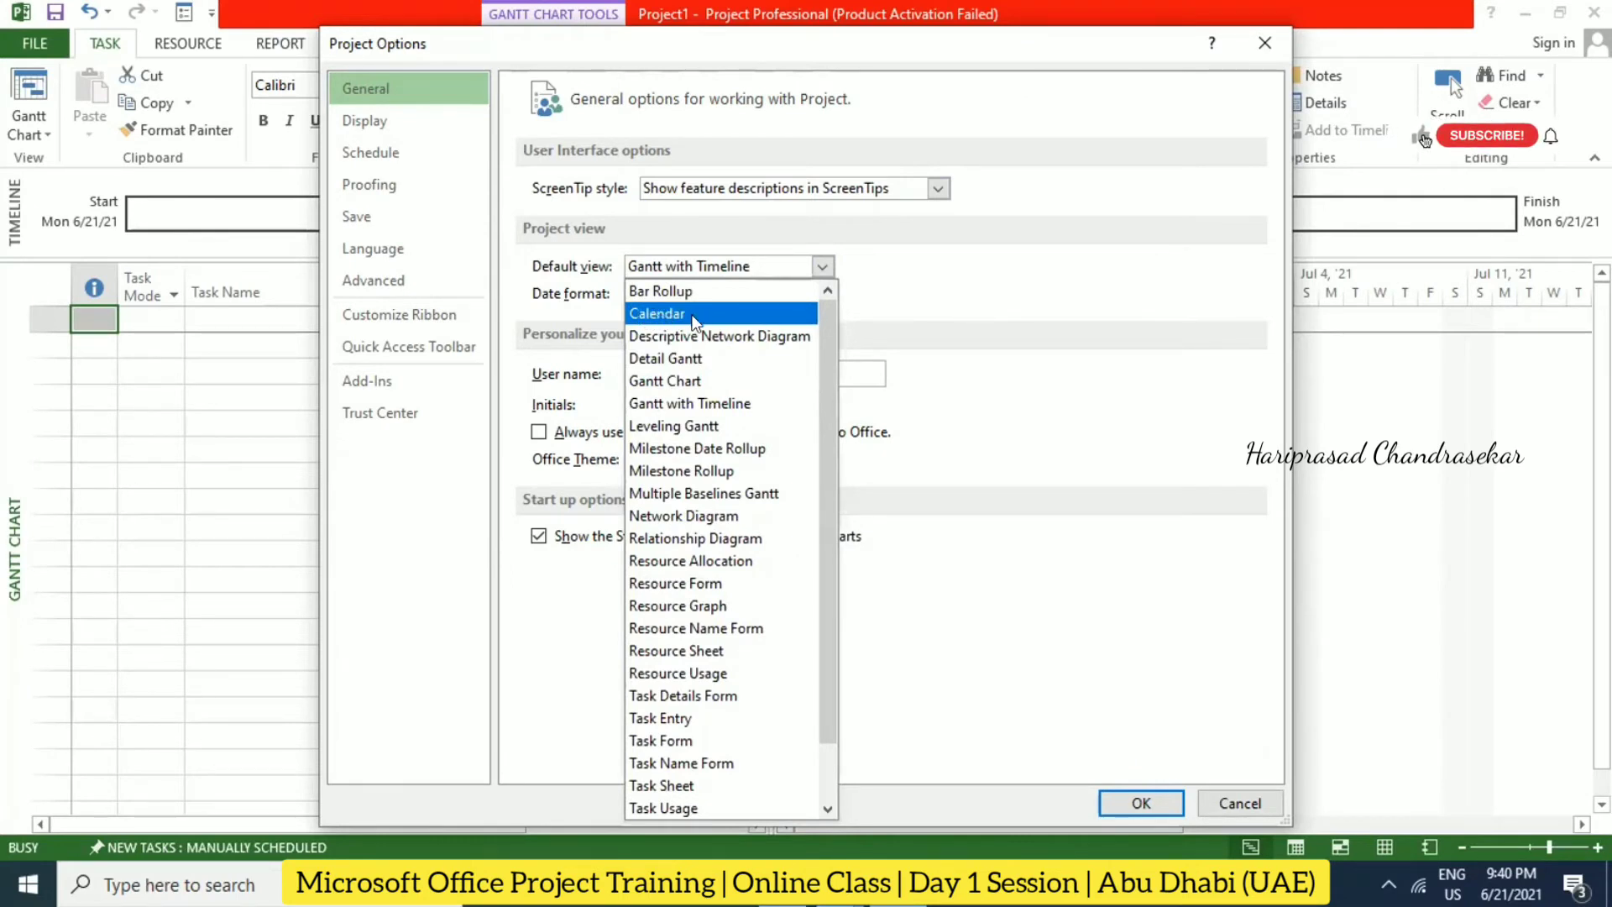
left_click(925, 283)
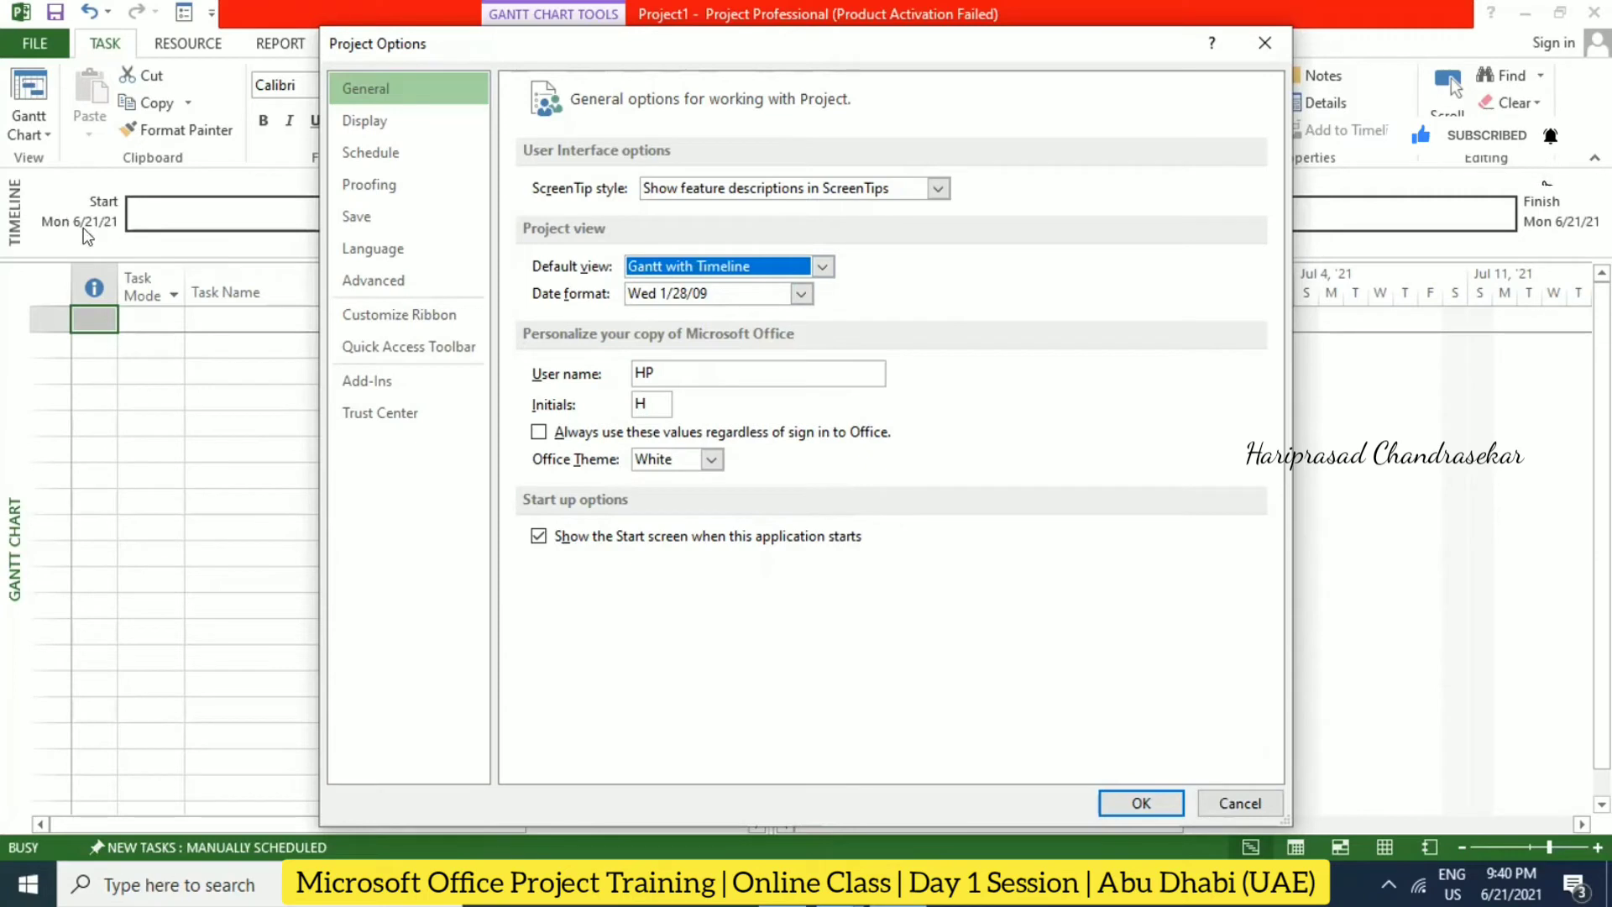
left_click(820, 267)
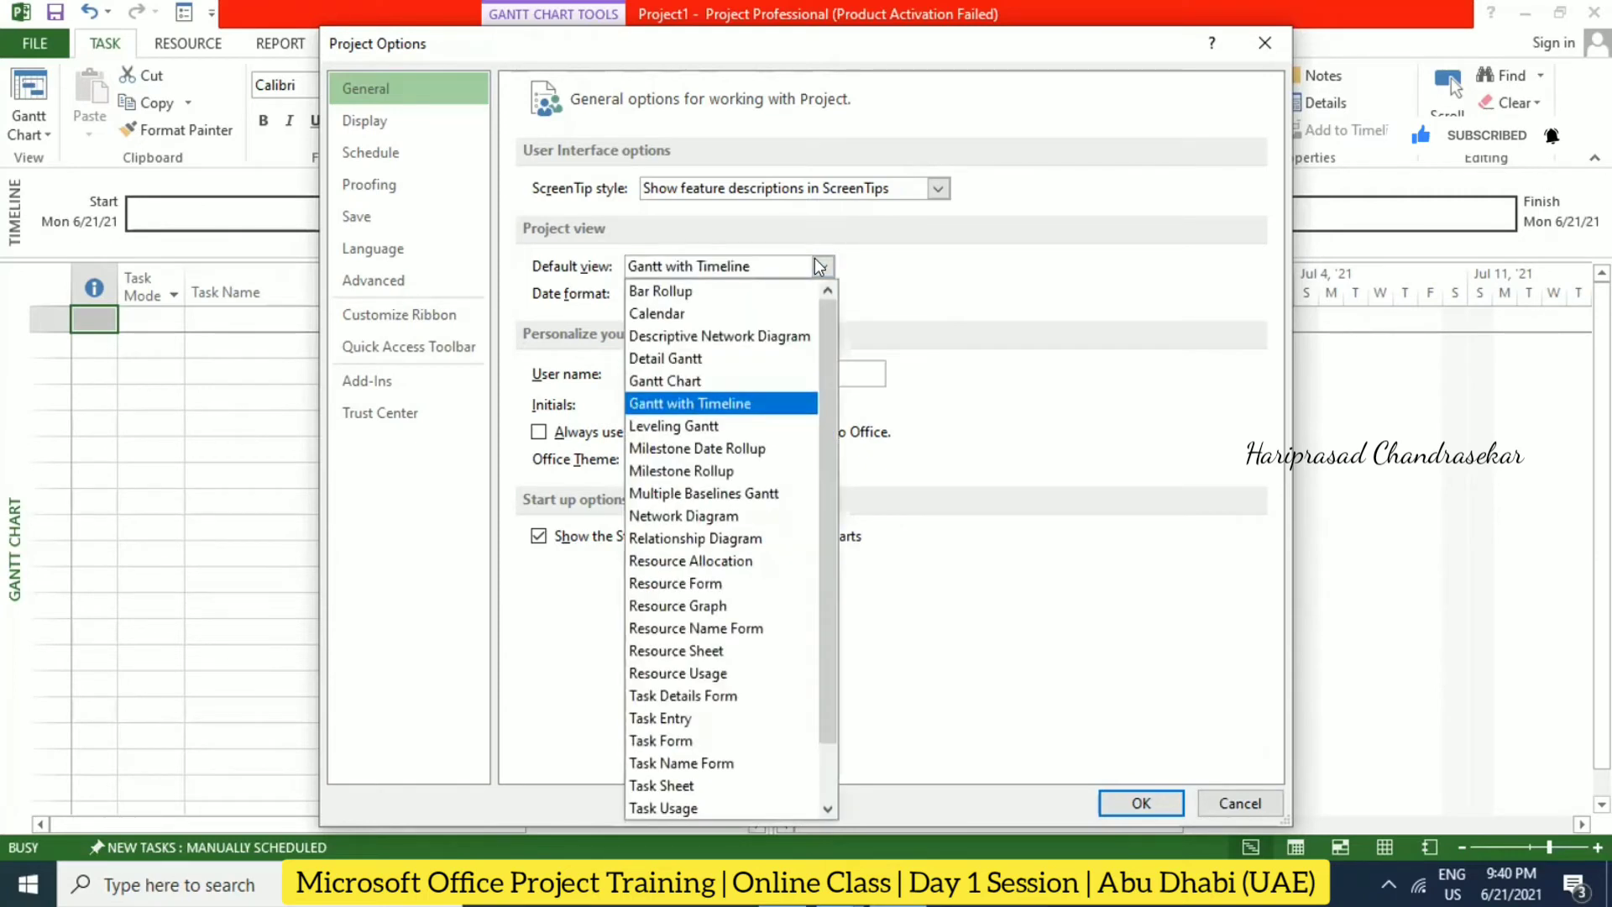
left_click(823, 266)
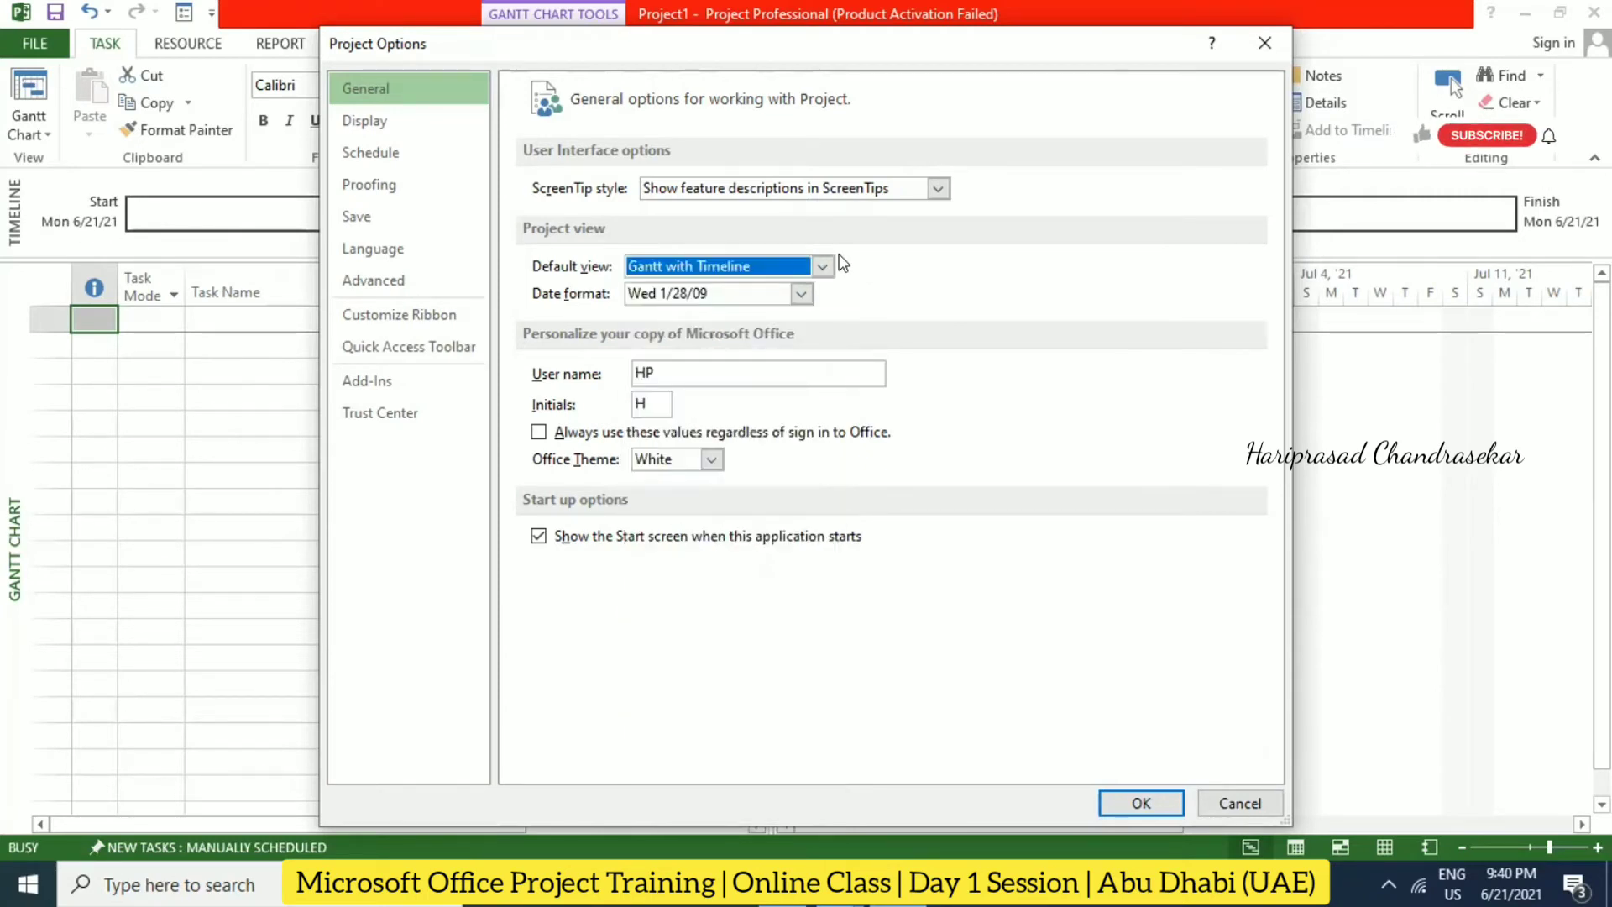
left_click(822, 266)
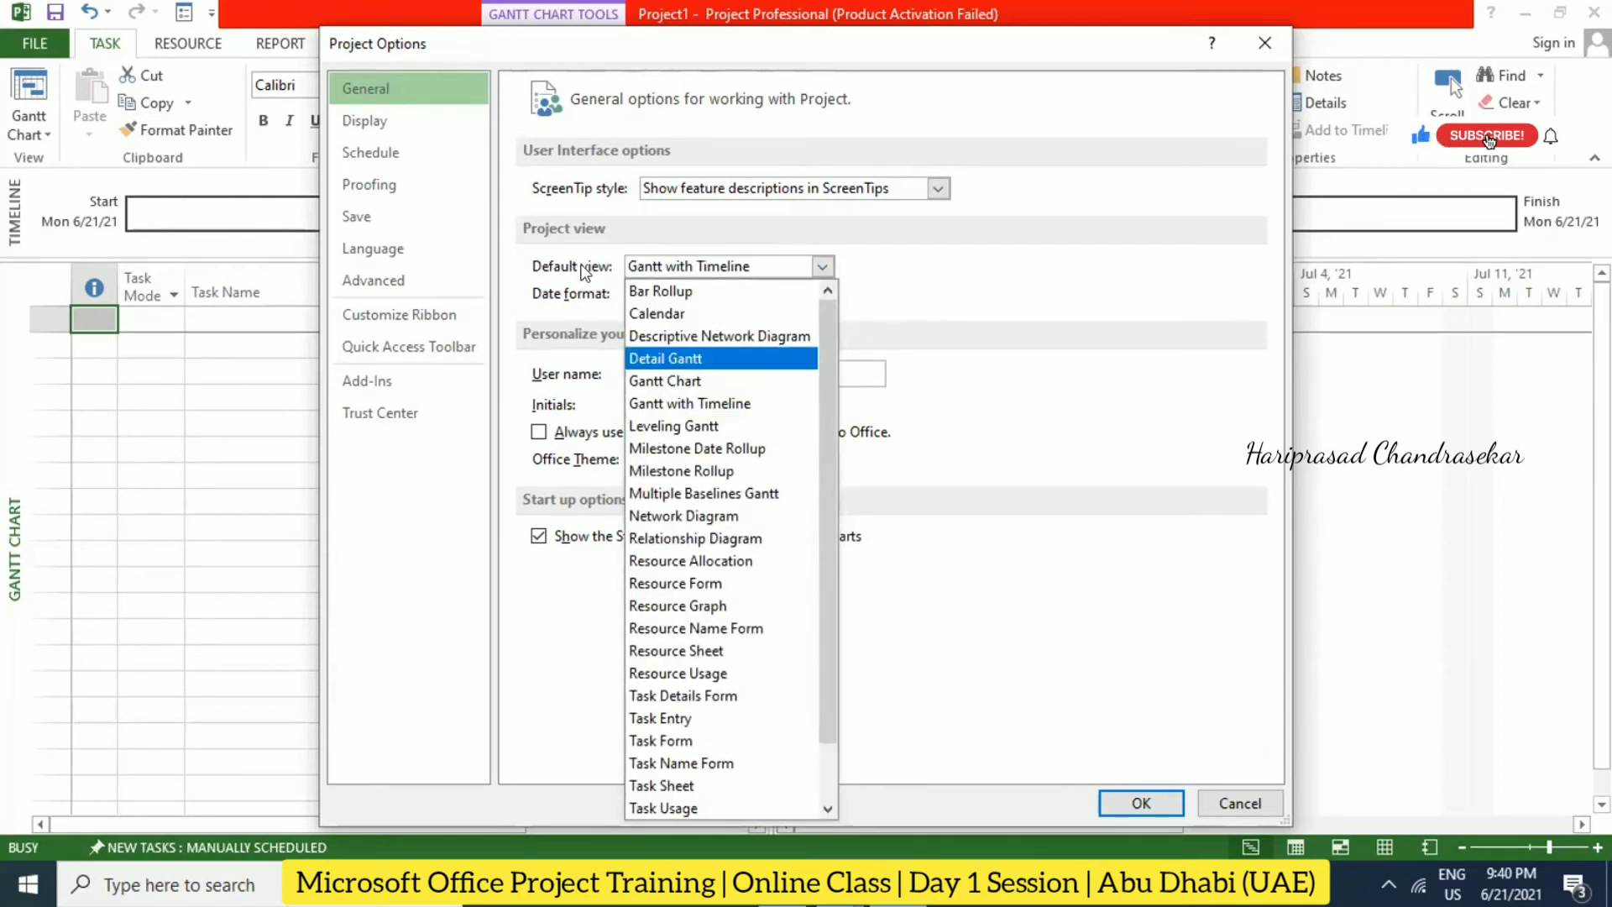
left_click(878, 292)
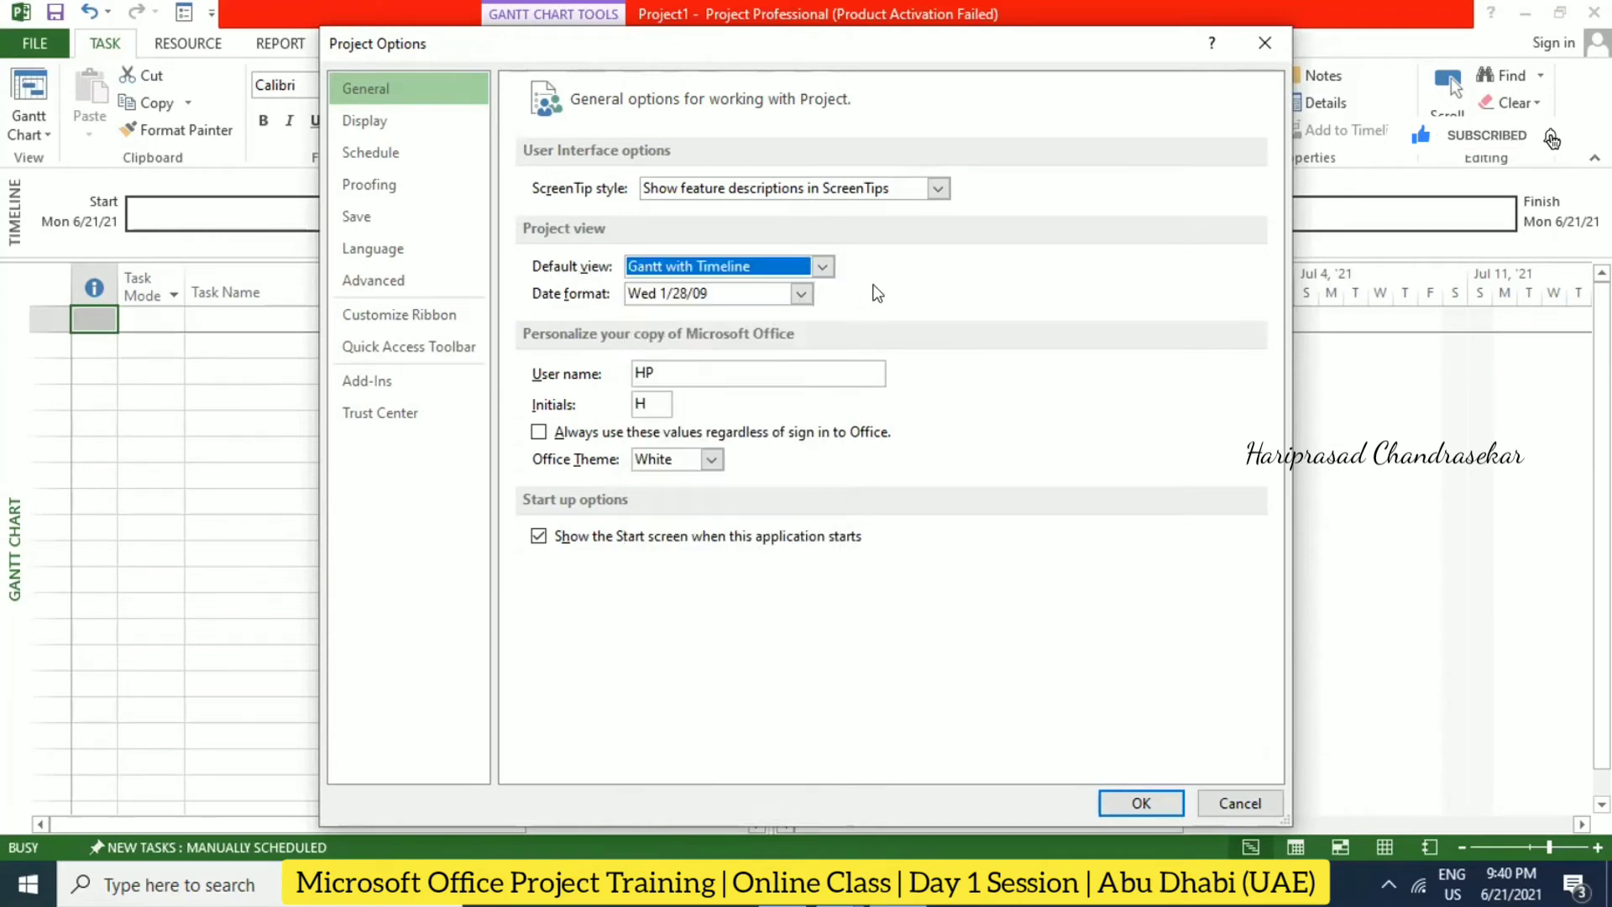
left_click(801, 293)
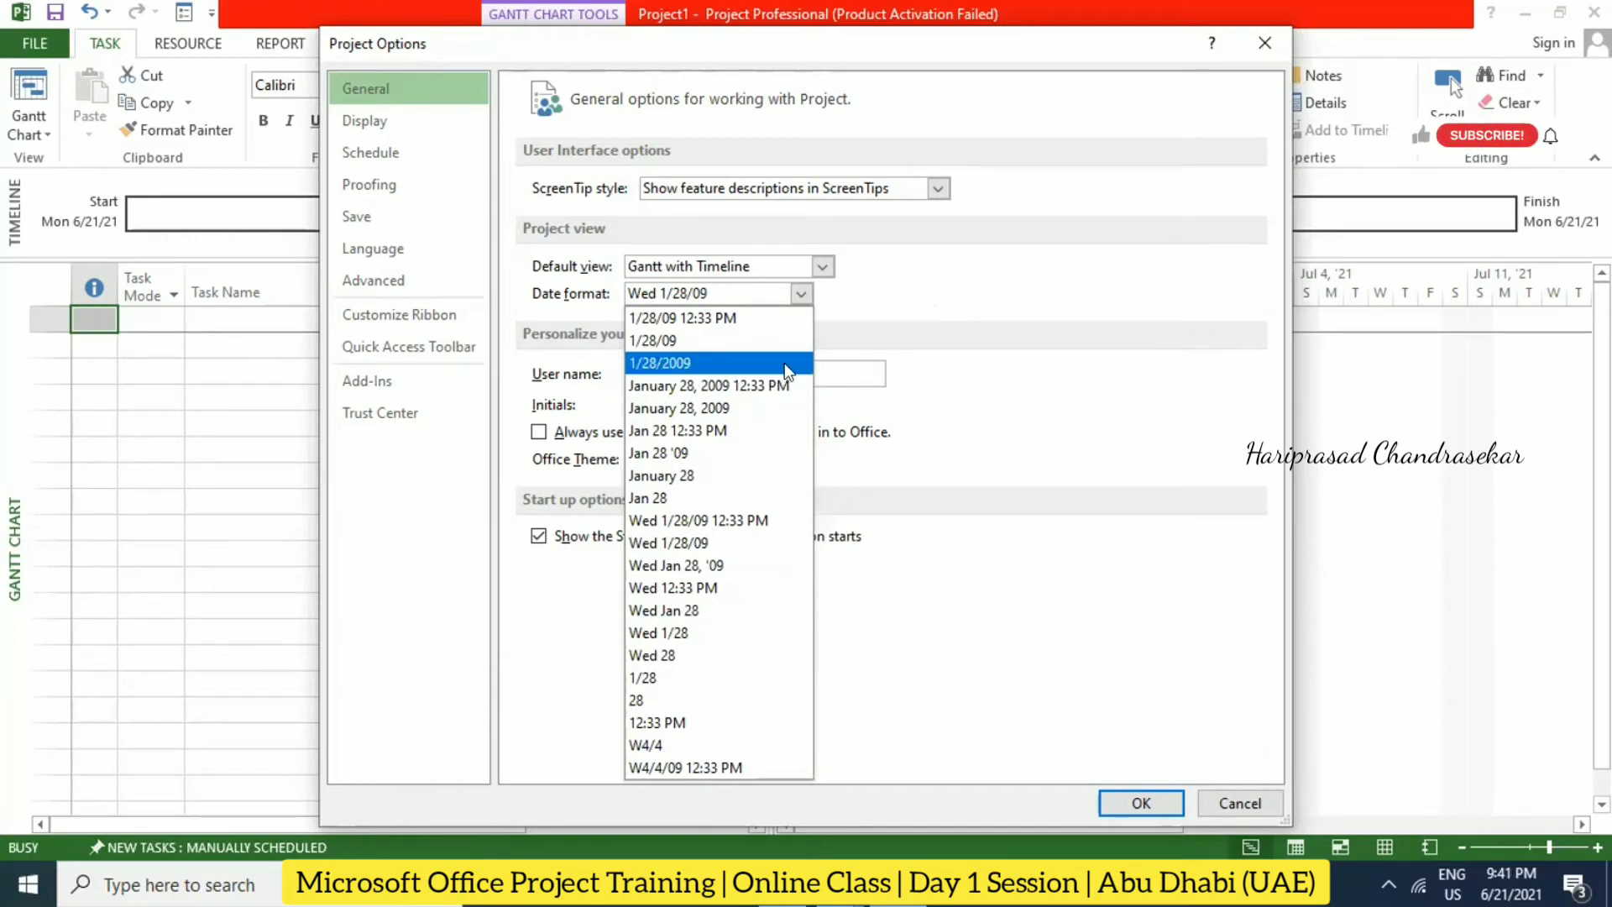
left_click(945, 274)
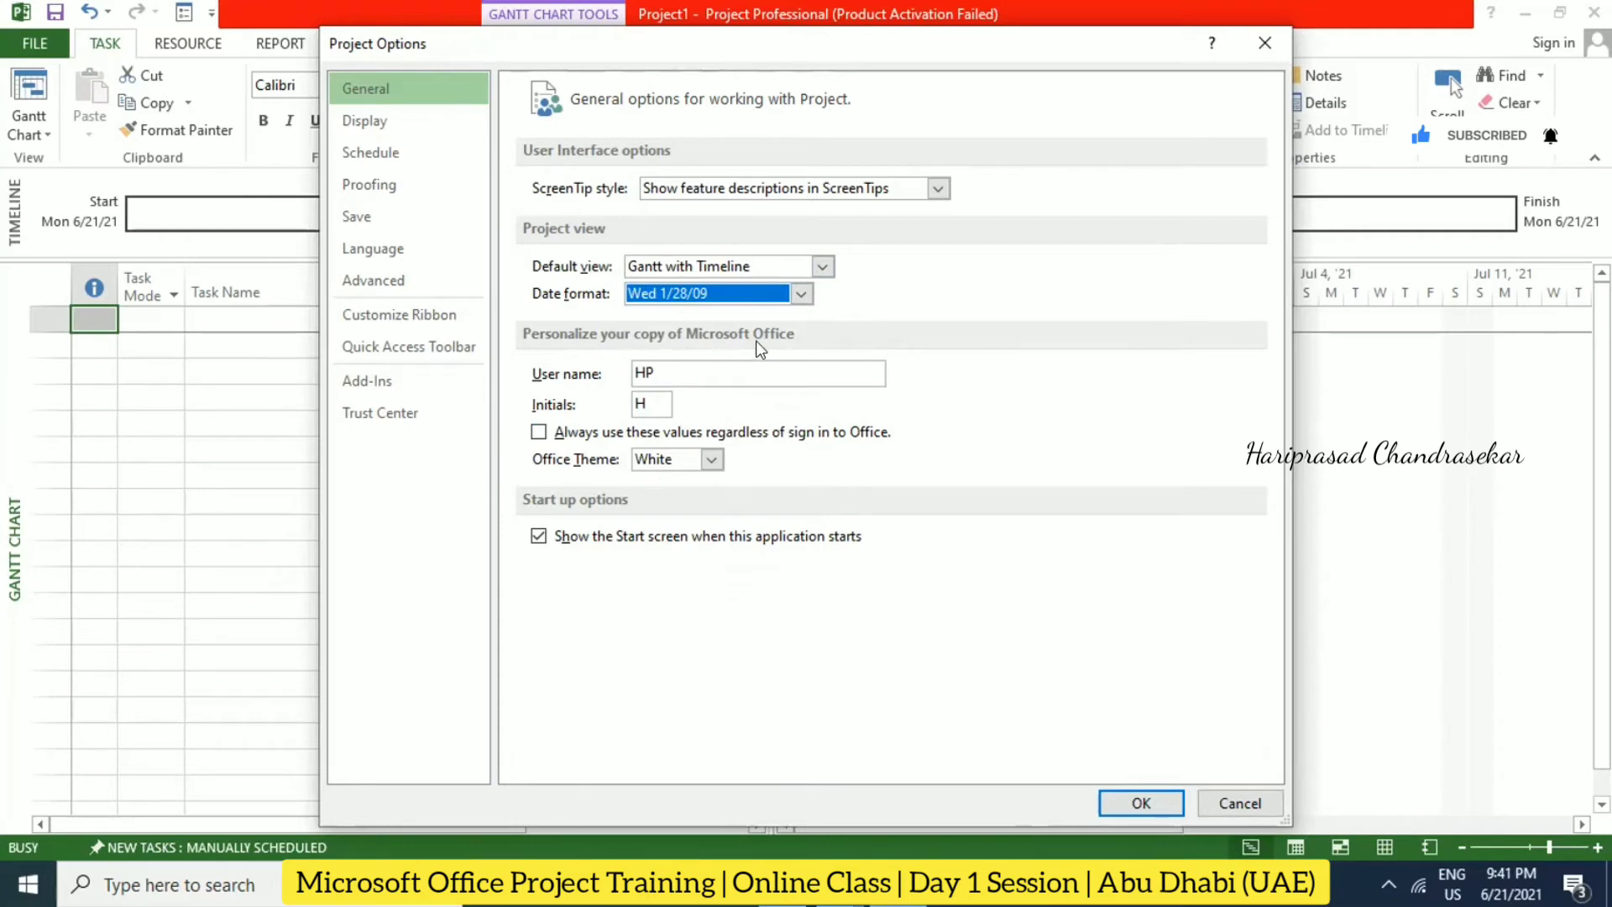
Step: Set the Office theme to Dark Gray in the General project options and apply it
double_click(694, 371)
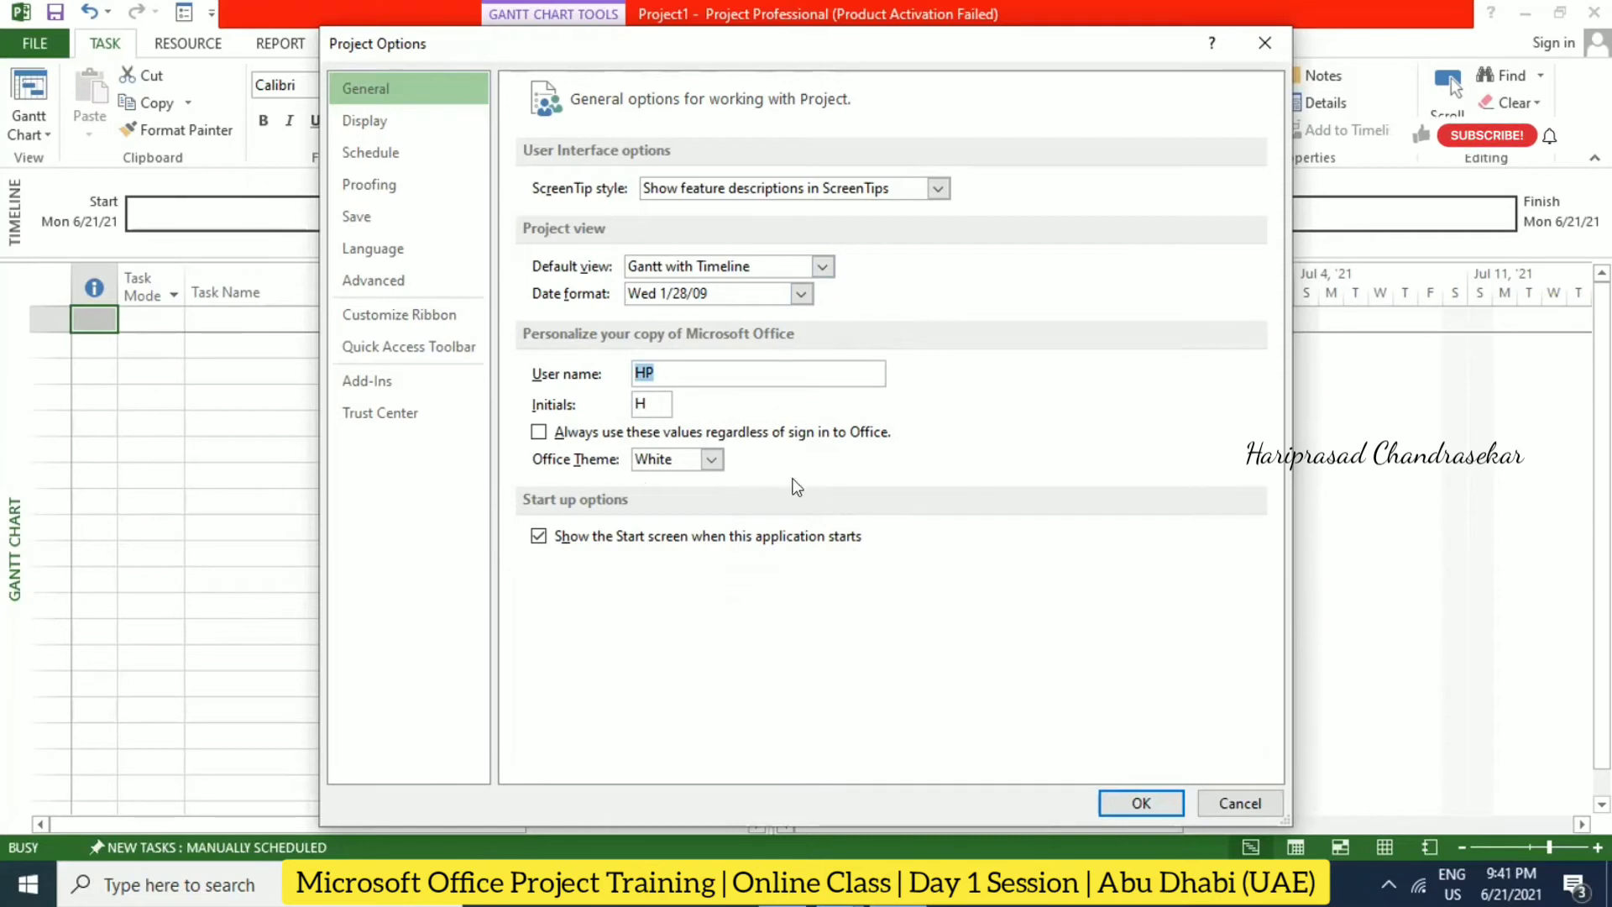
left_click(711, 461)
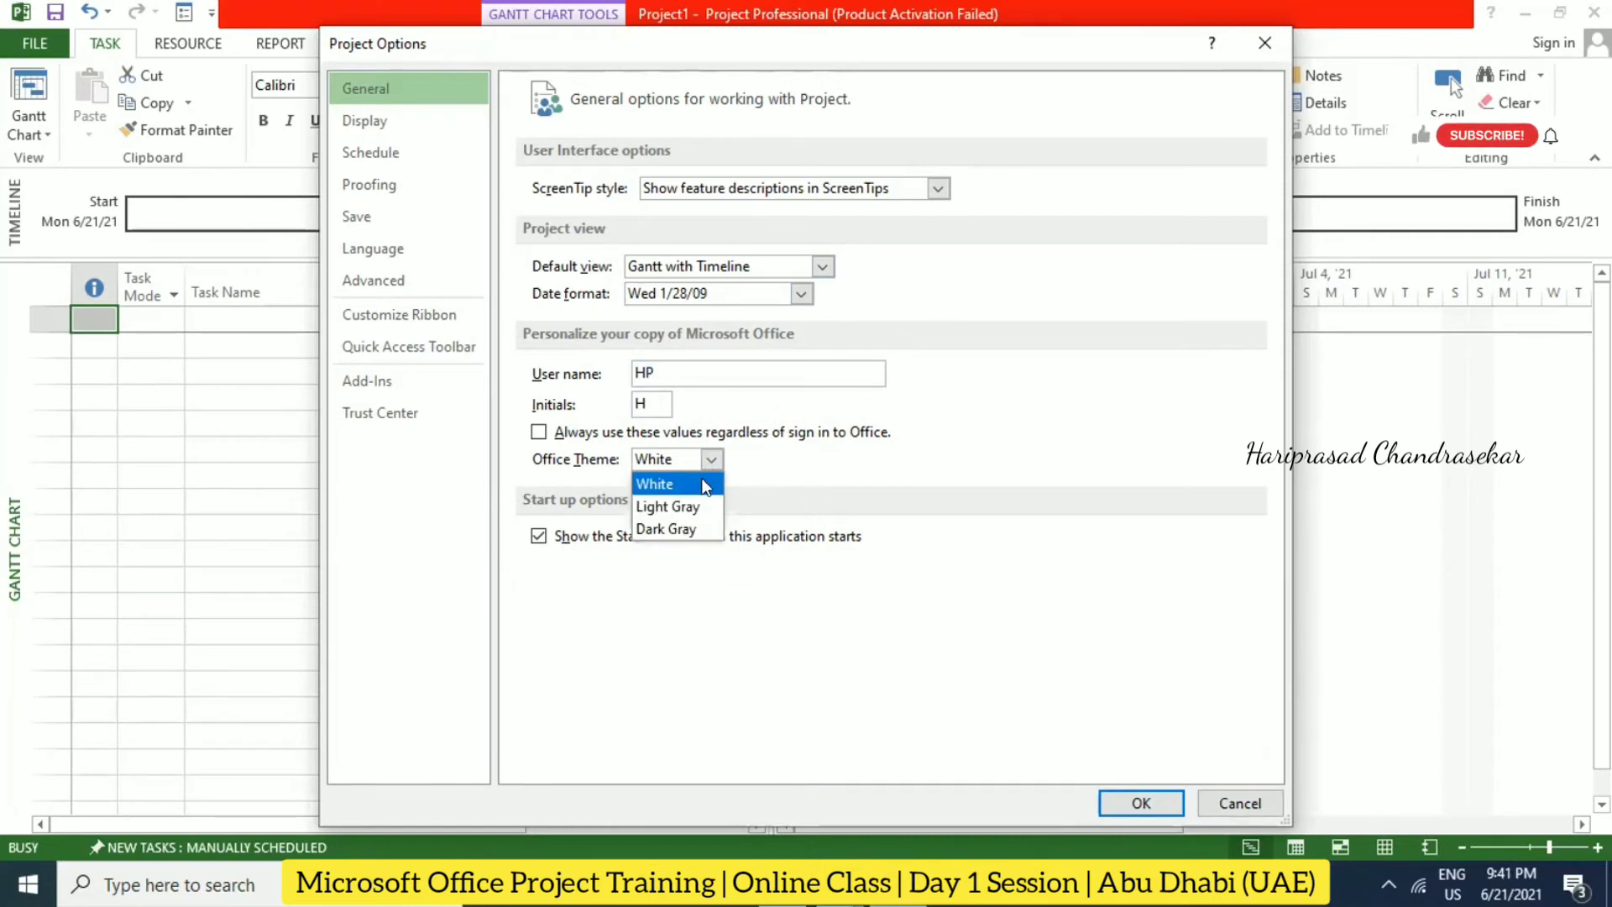
left_click(680, 528)
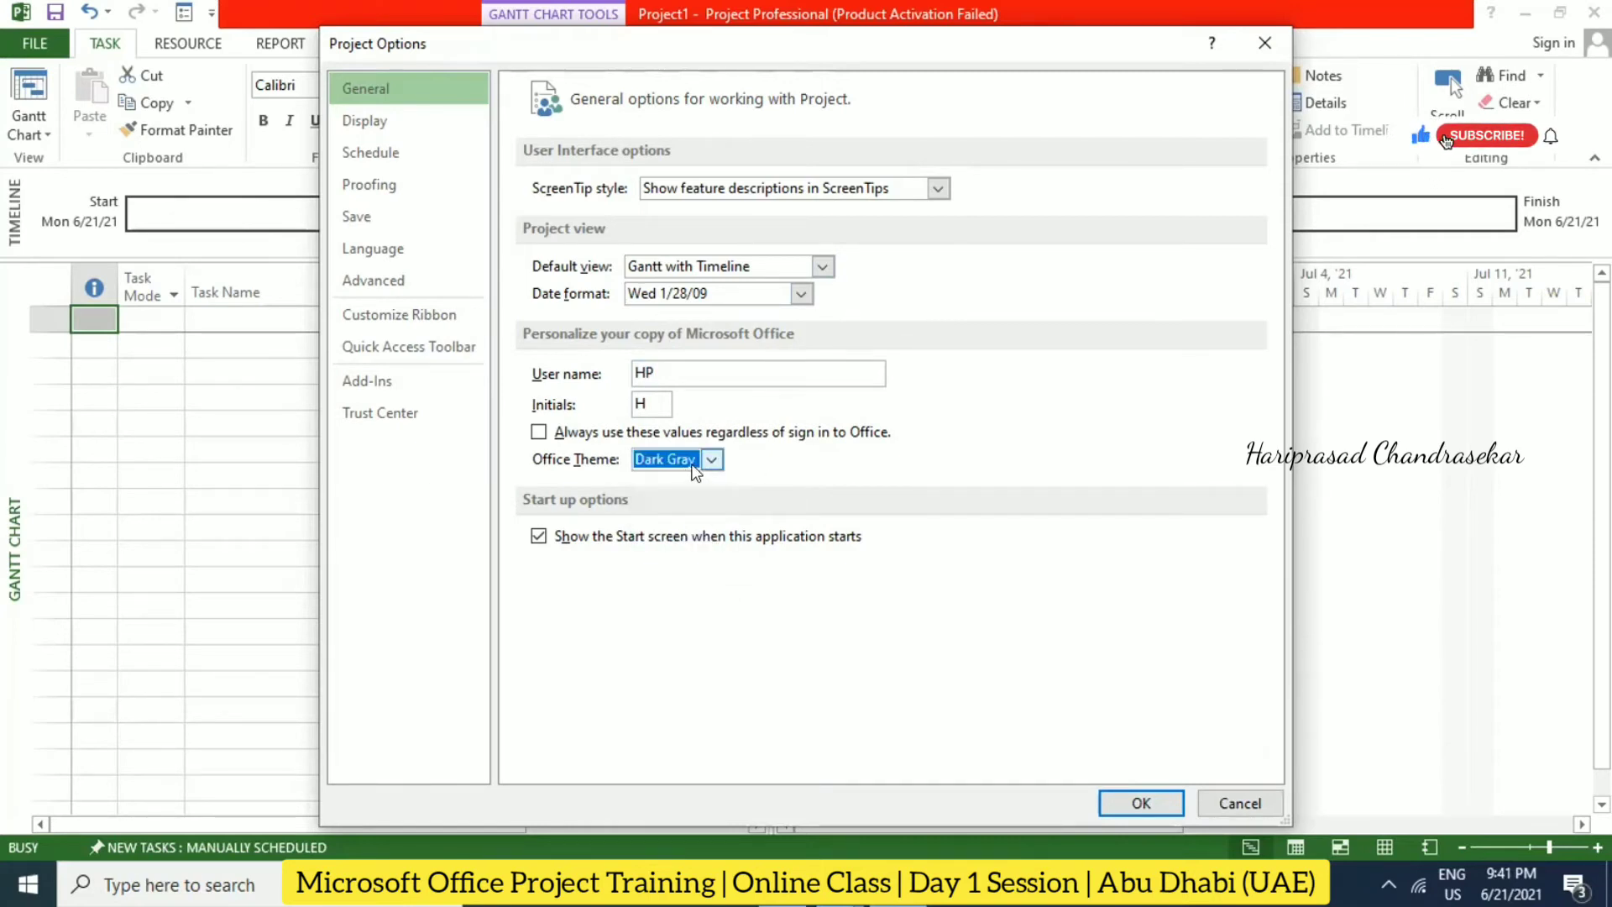
left_click(1144, 802)
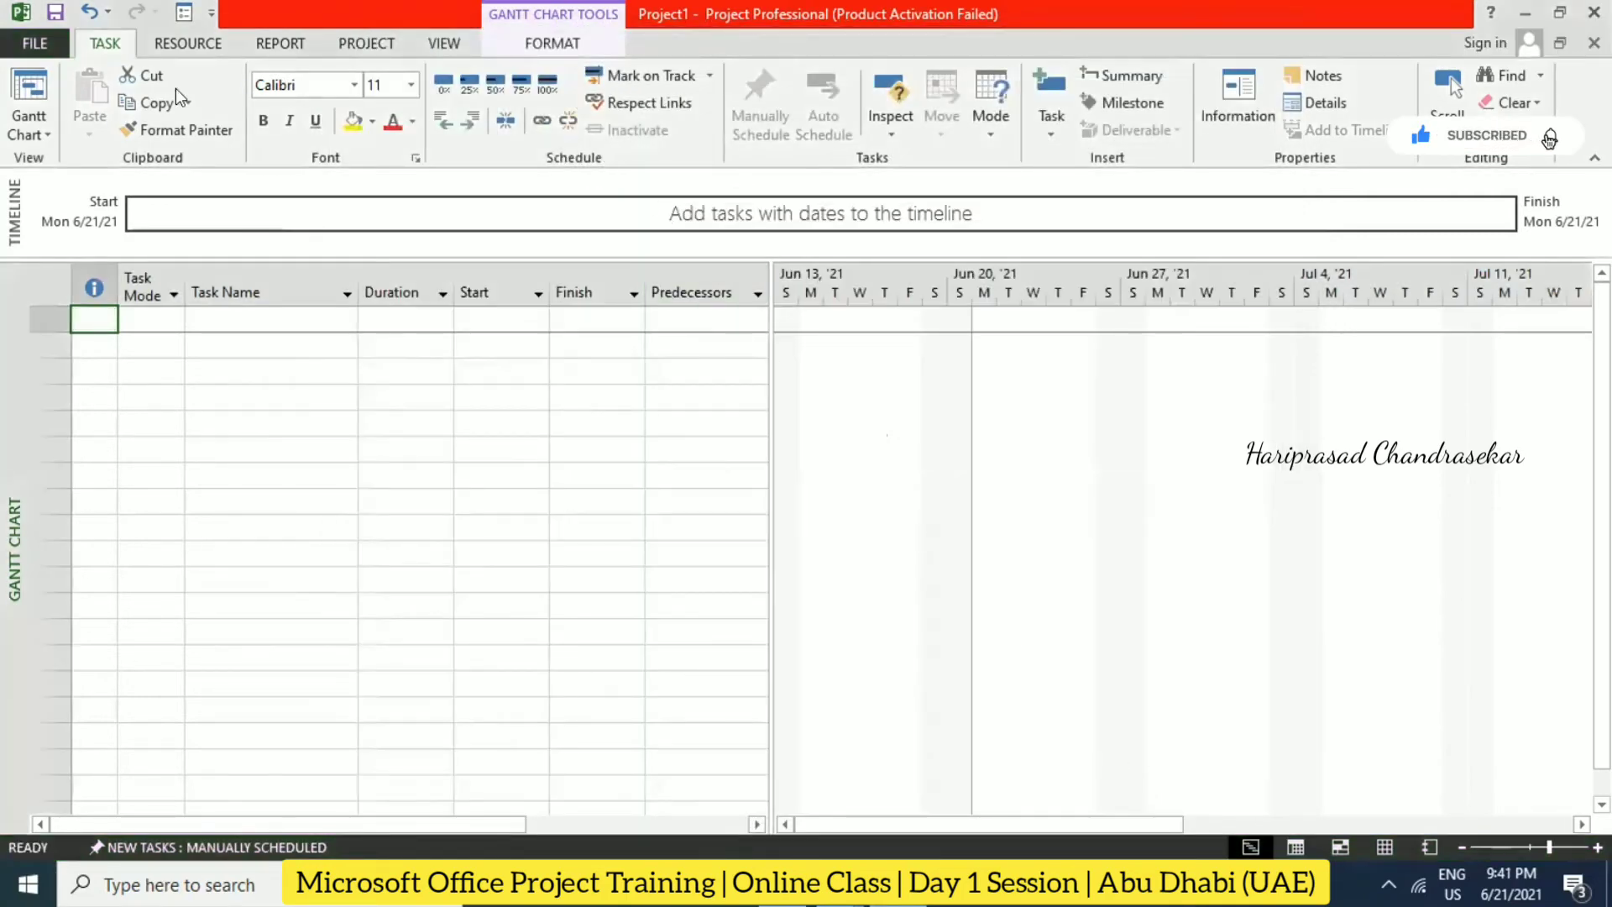
Step: Reopen the Project Options, change the Office theme to Light Gray and apply it
left_click(13, 43)
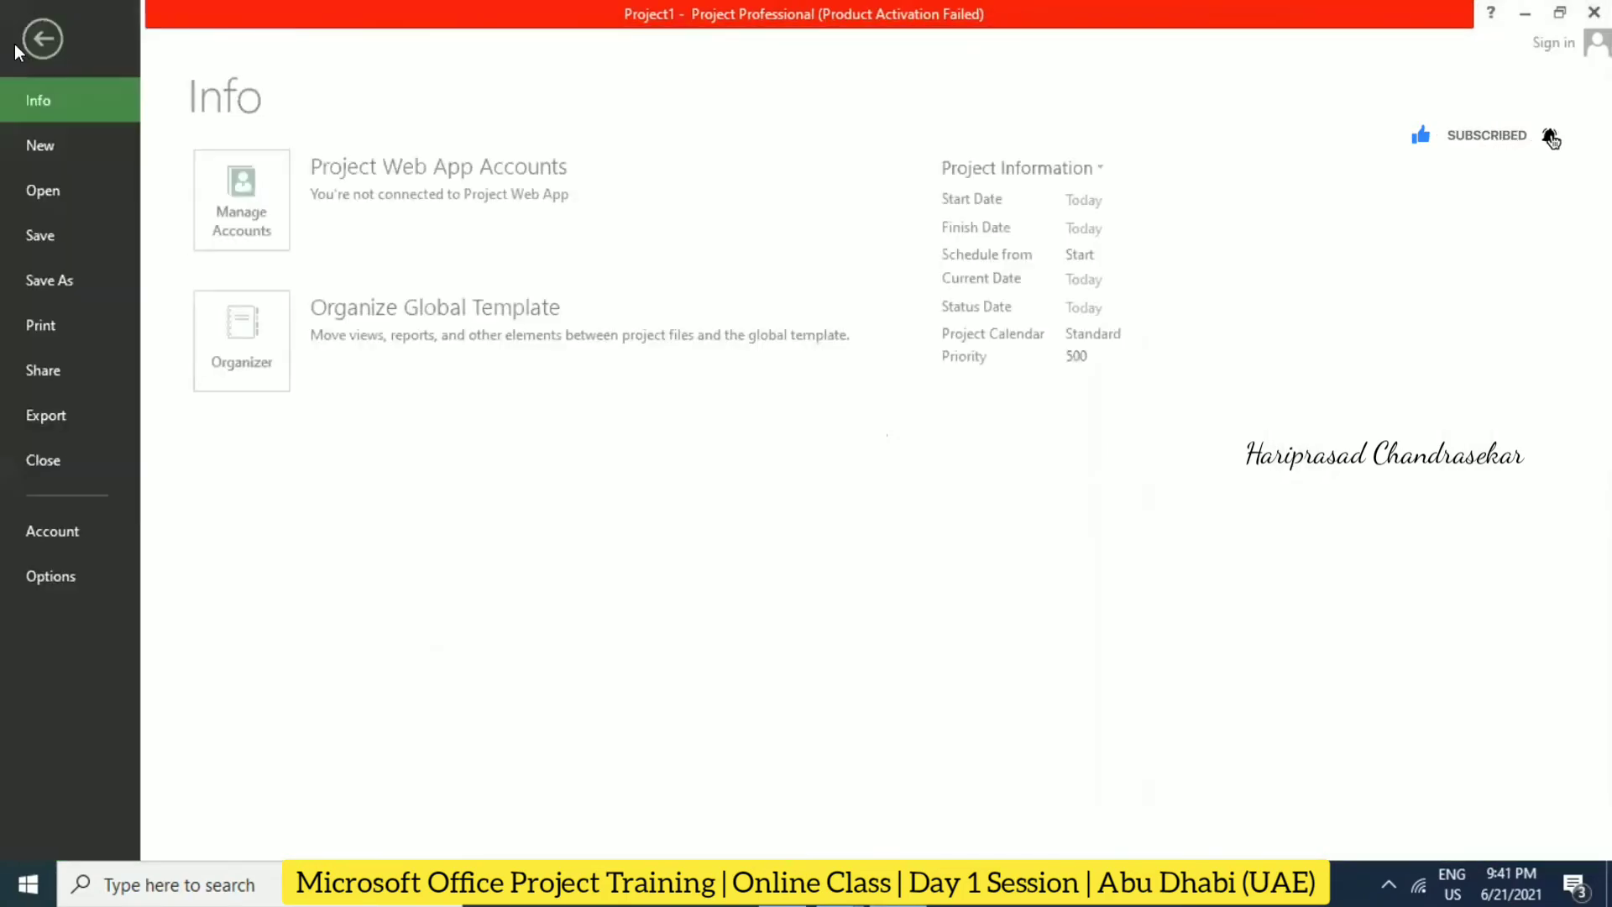
left_click(78, 561)
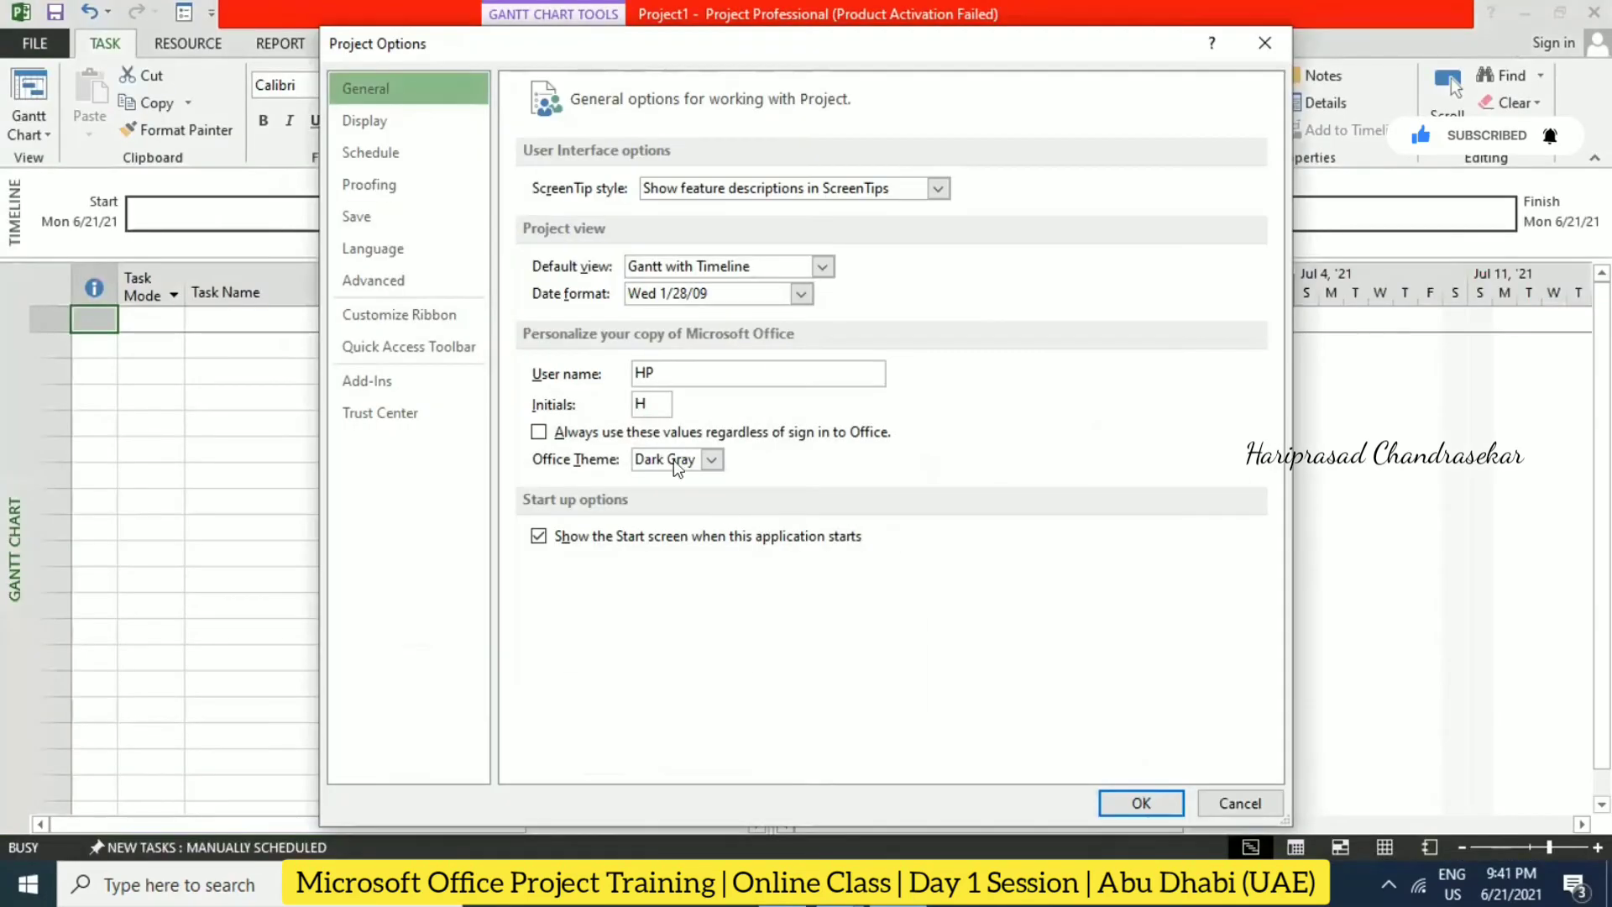
left_click(673, 460)
left_click(669, 496)
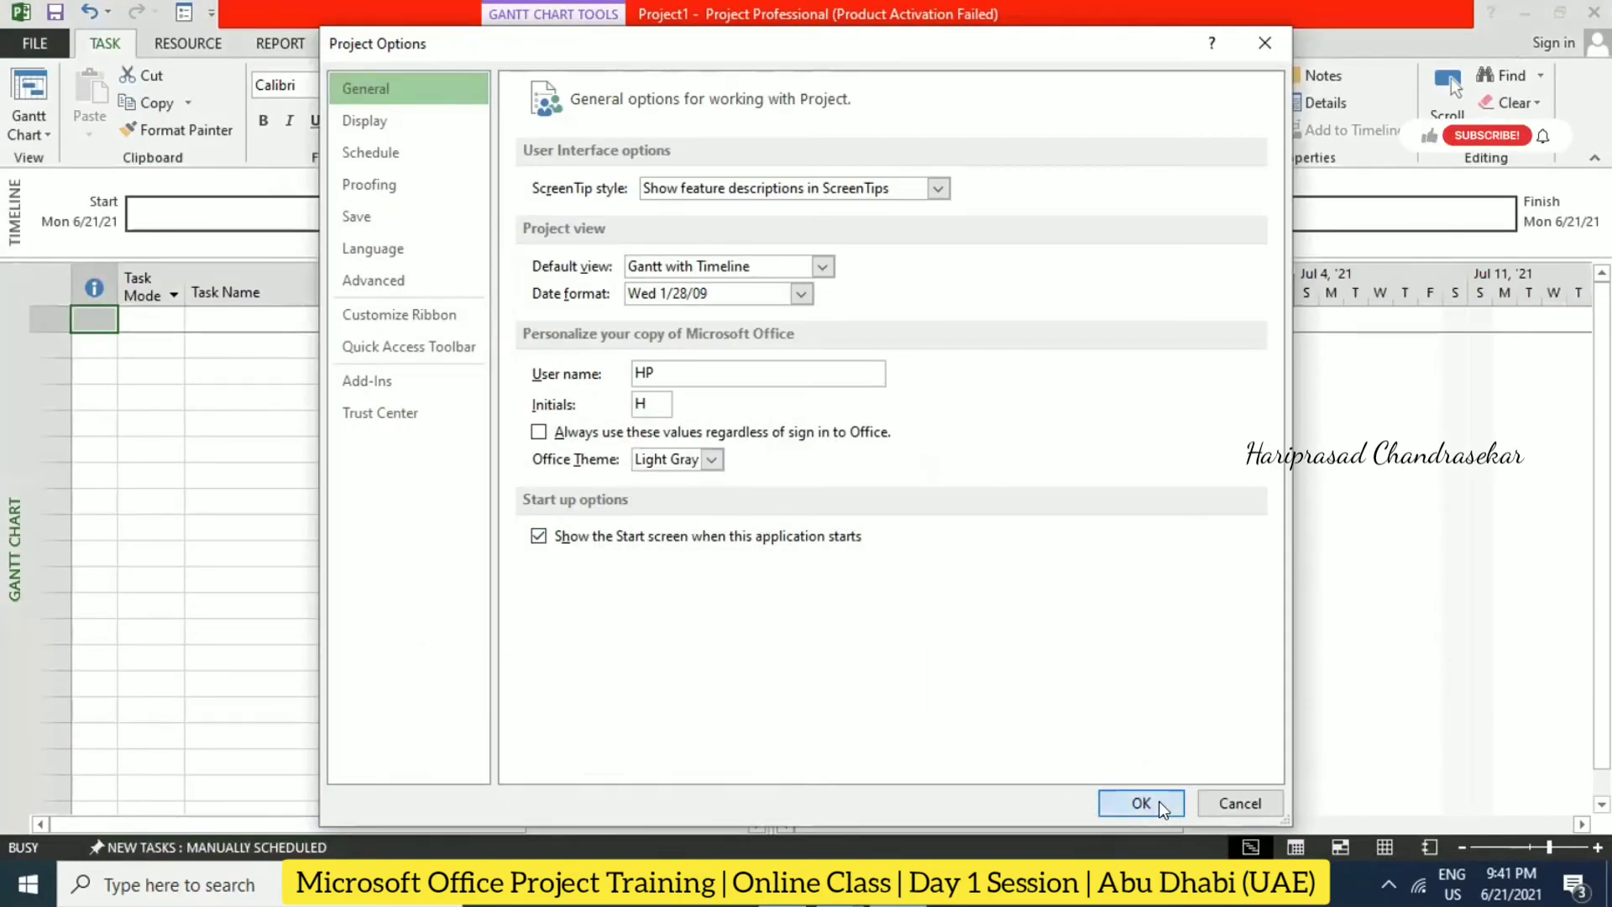
left_click(1142, 802)
Step: Return the Office theme to White in the General project options and apply it
left_click(42, 44)
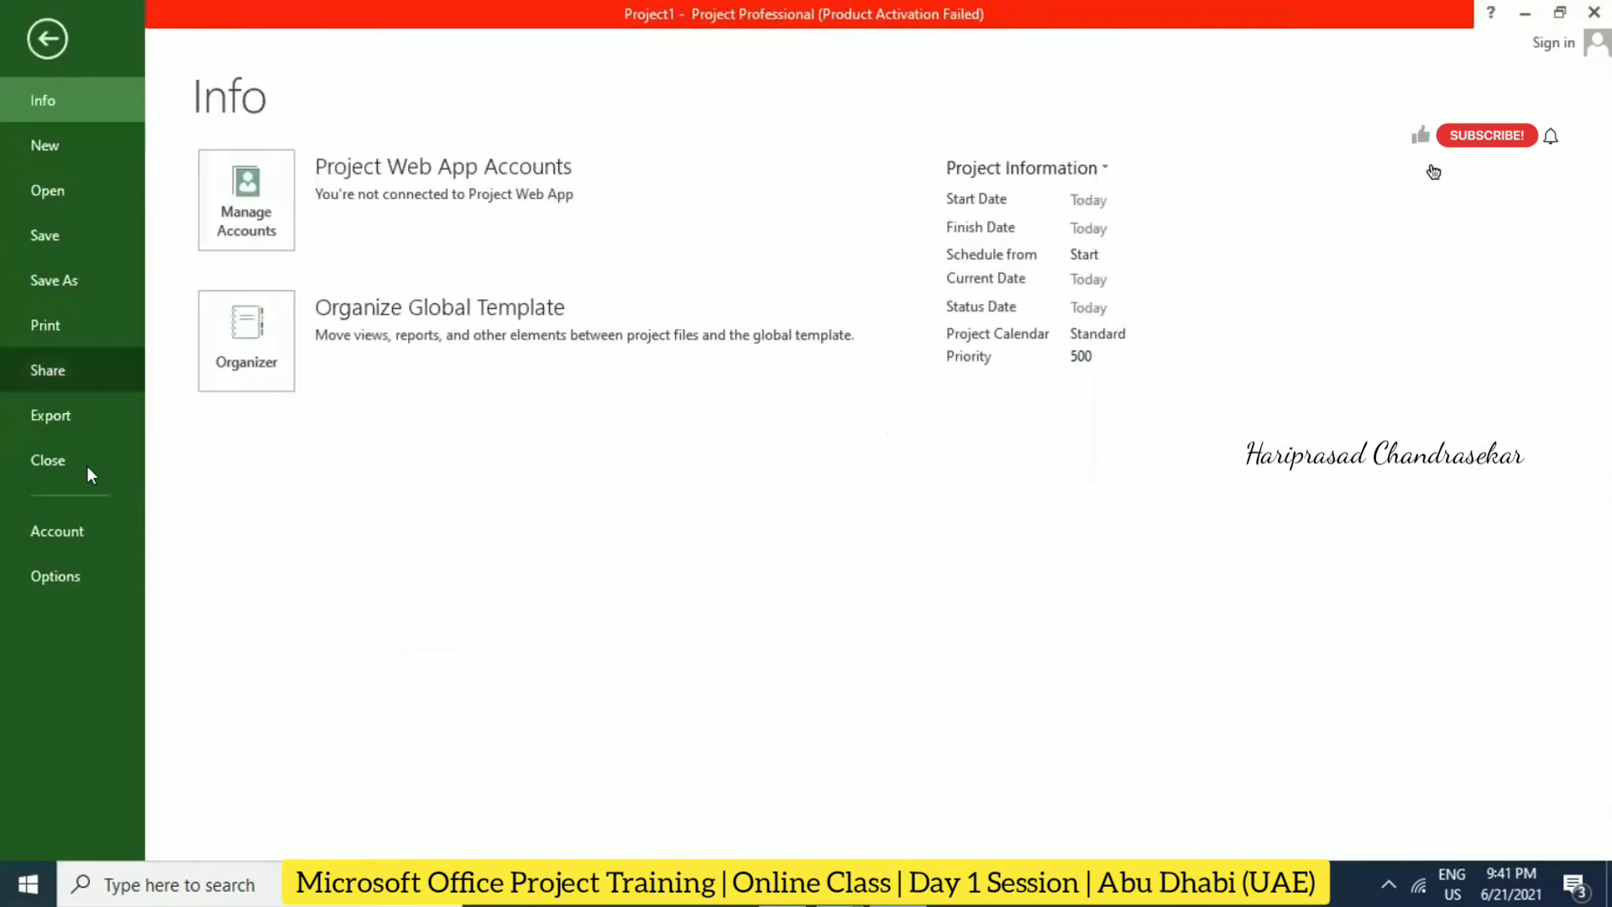
left_click(69, 571)
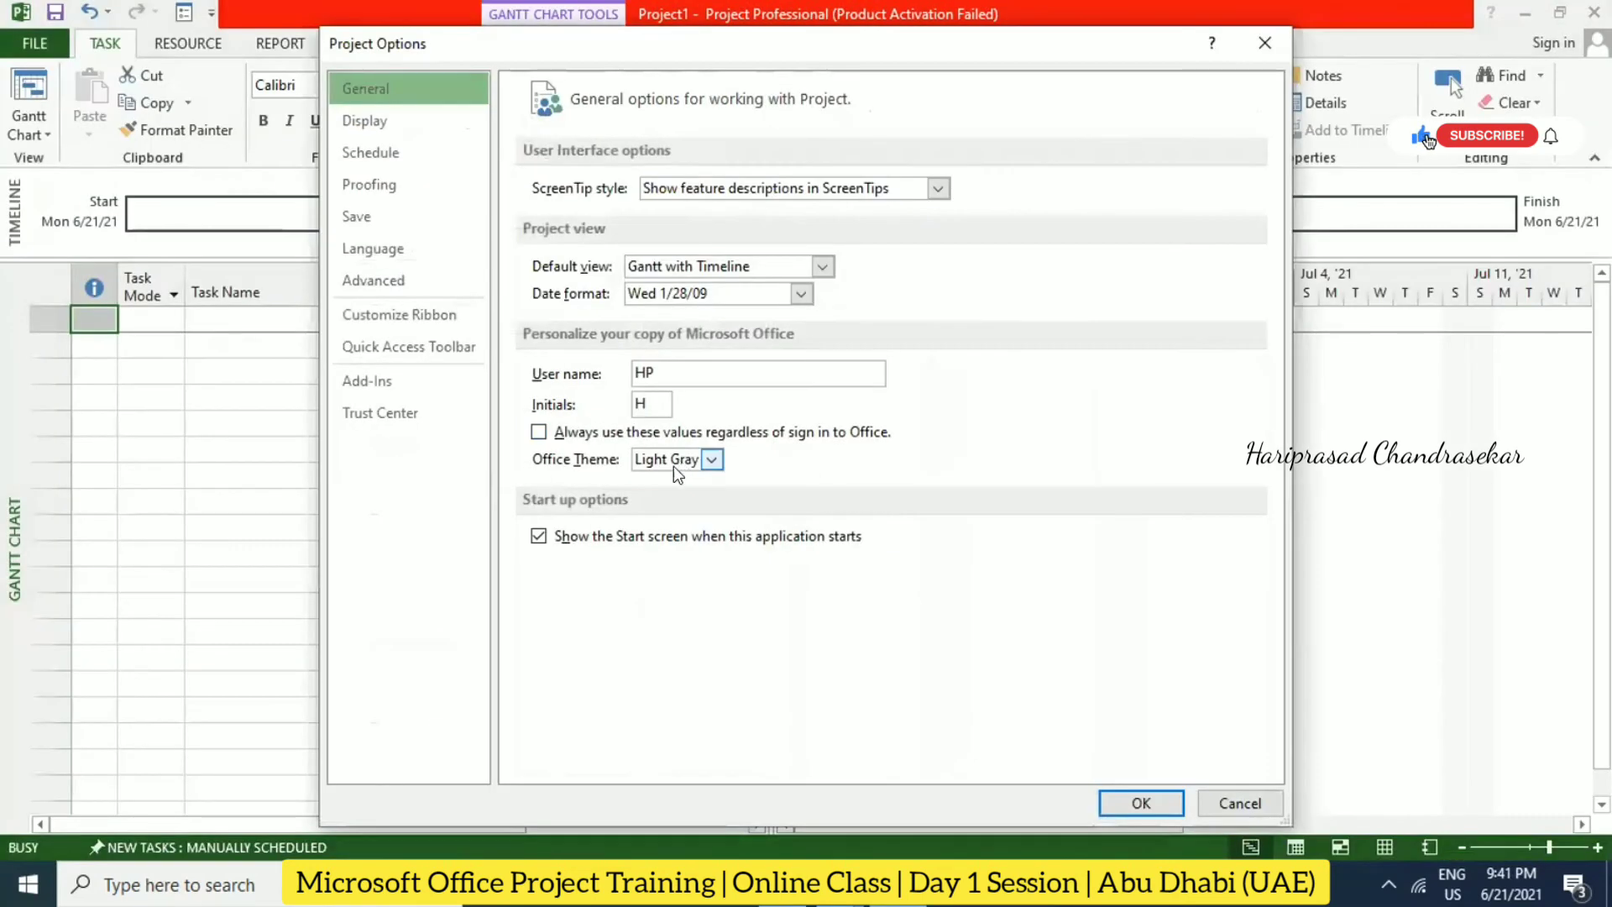
left_click(673, 460)
left_click(663, 478)
left_click(1142, 803)
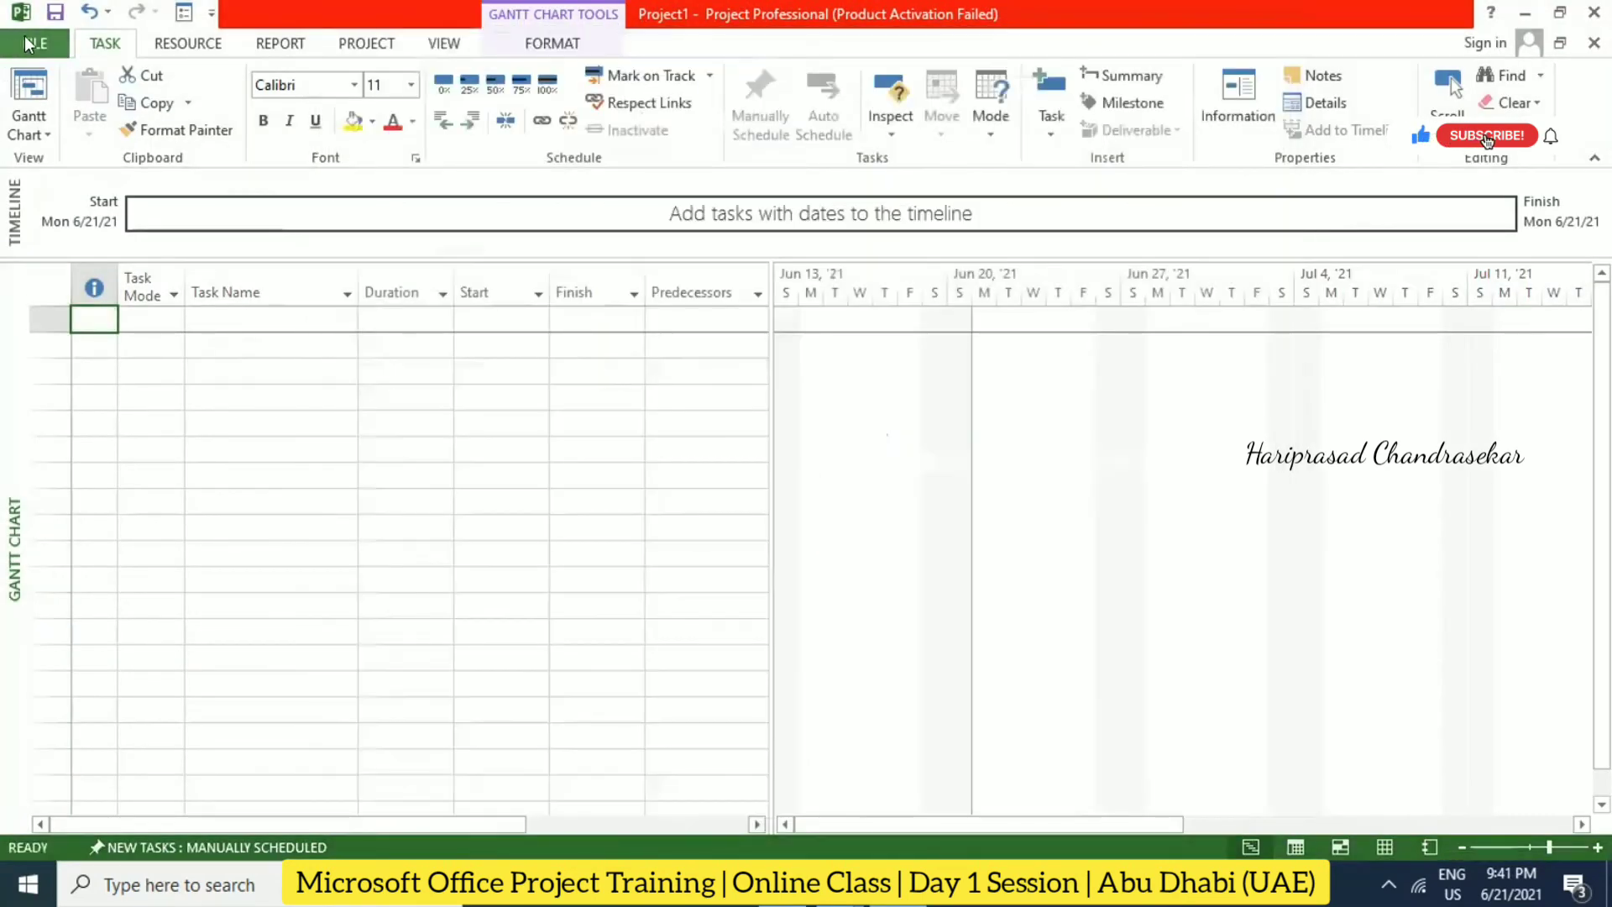
Step: Open the Display settings of the Project Options and check the calendar types and the project choice for currency options
left_click(30, 43)
left_click(34, 573)
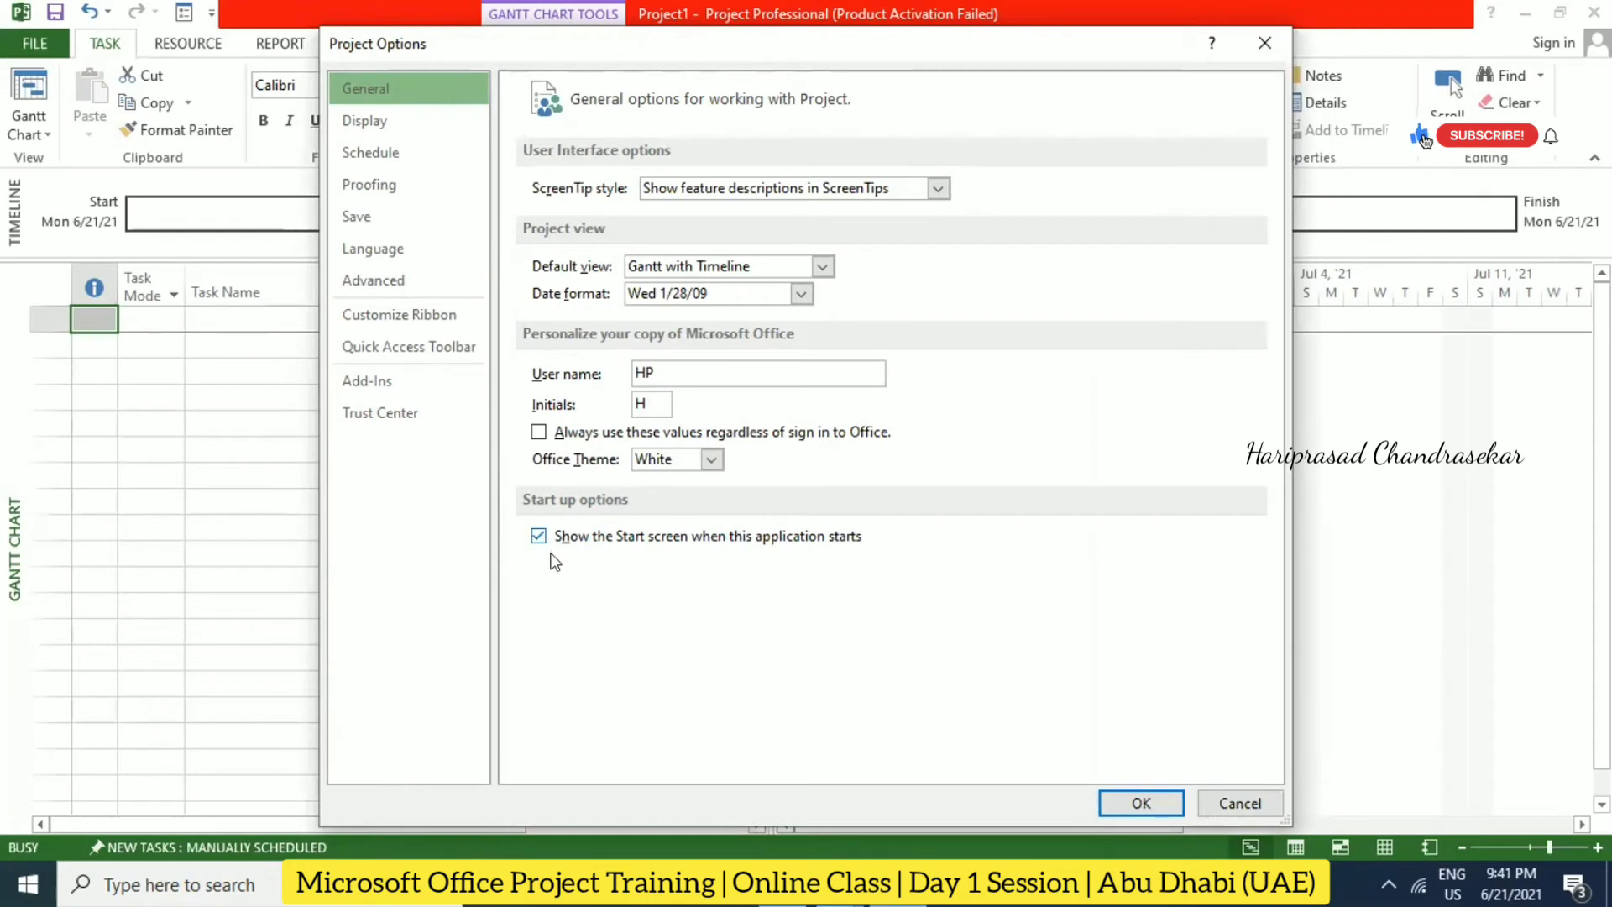
left_click(386, 117)
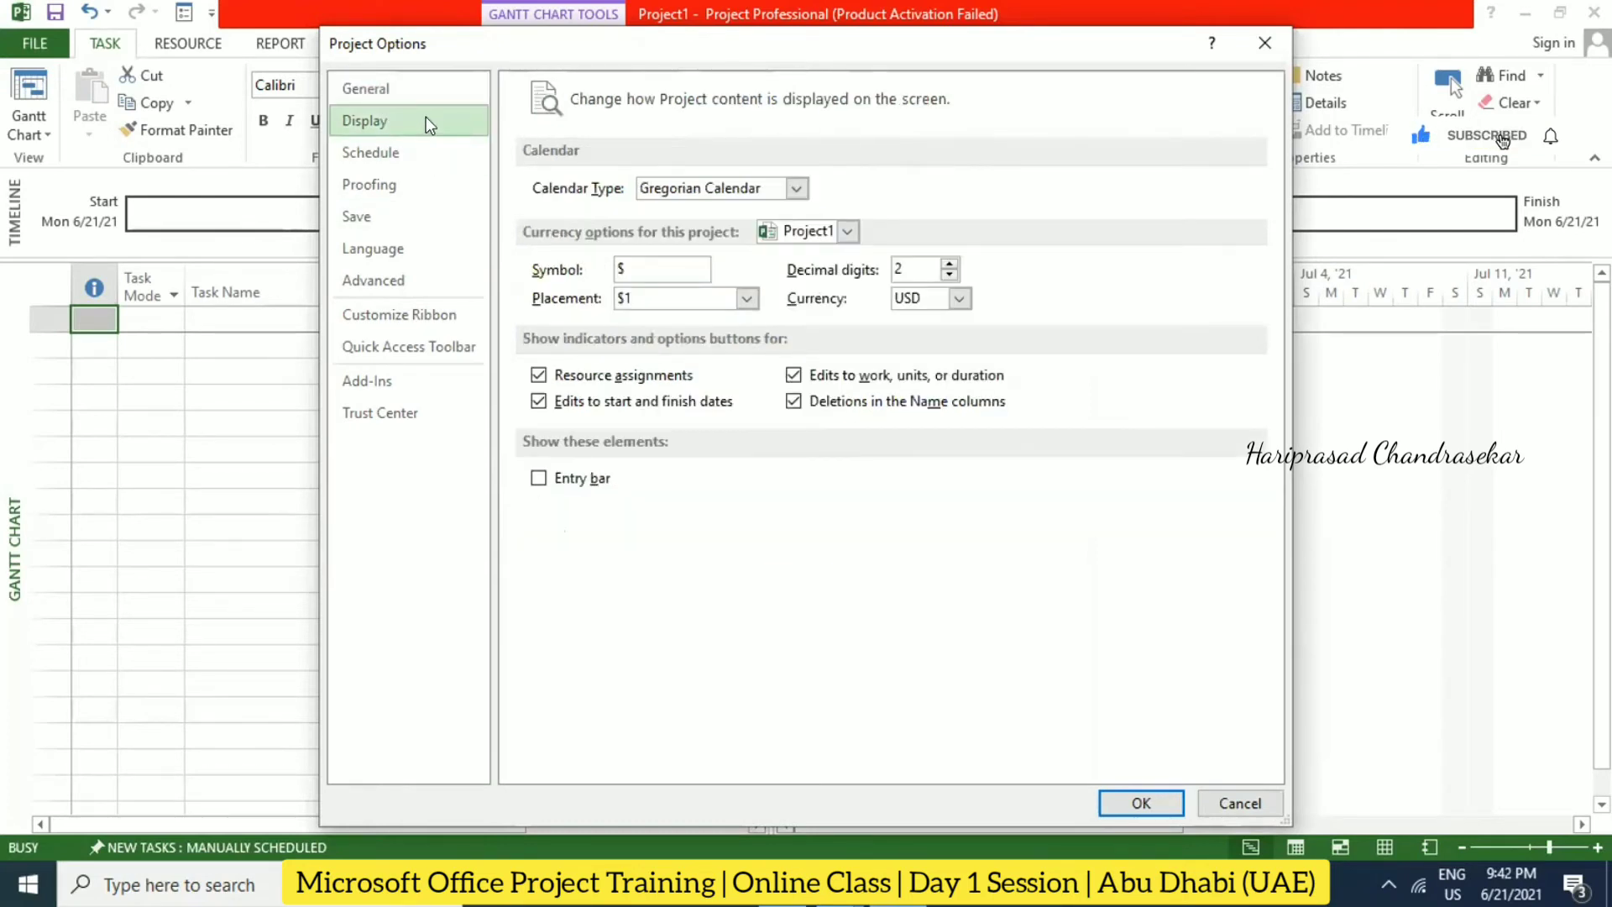
left_click(797, 186)
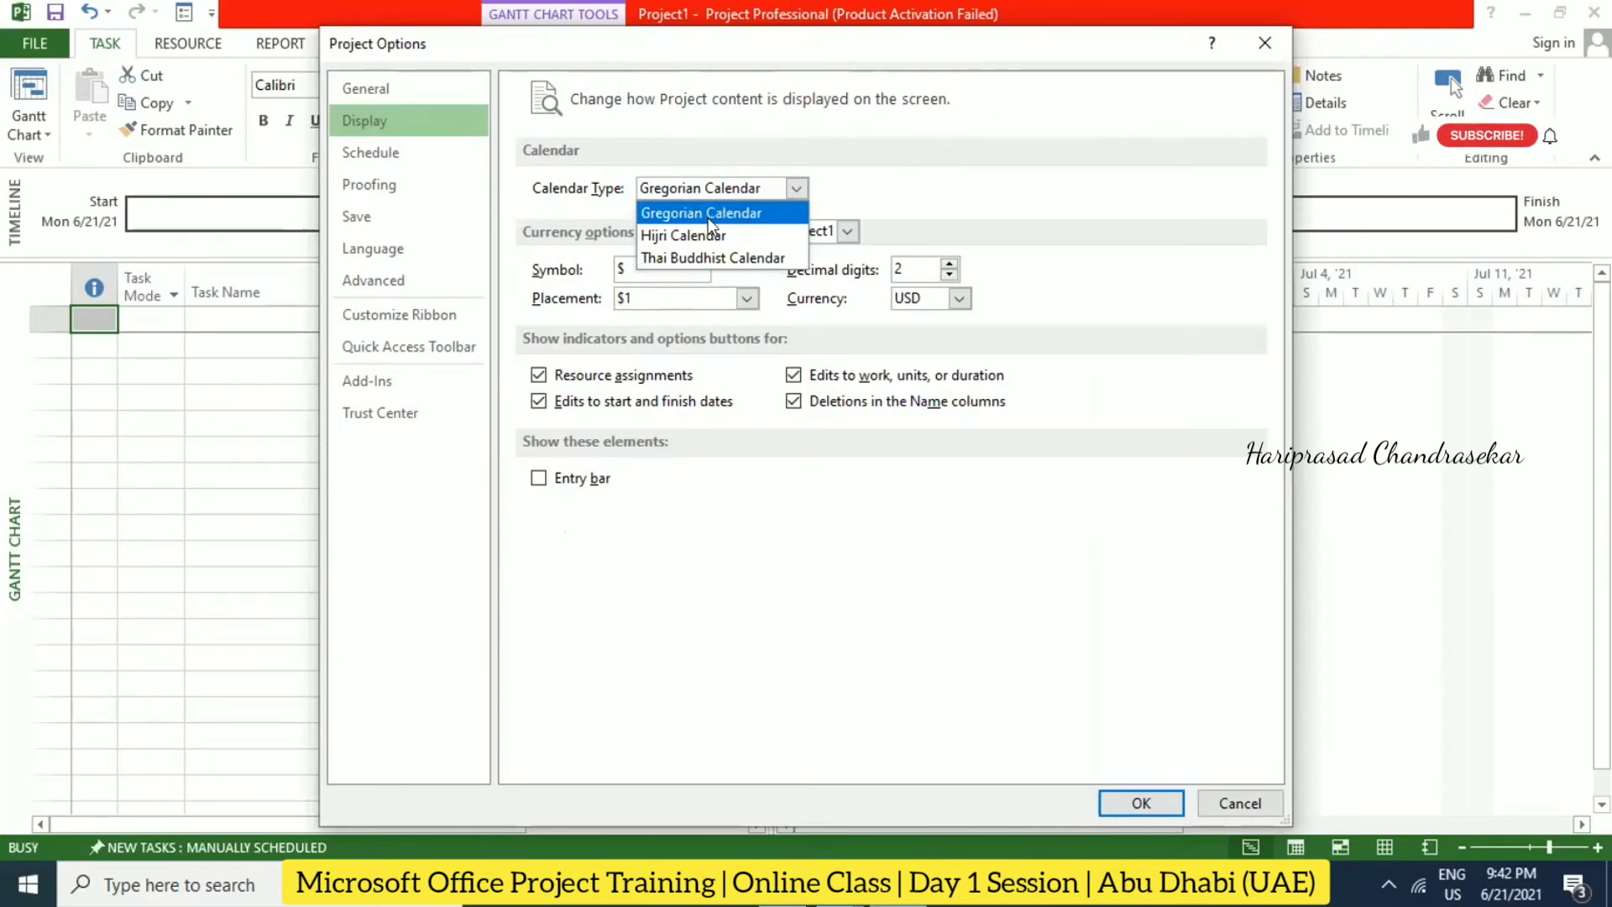
left_click(862, 183)
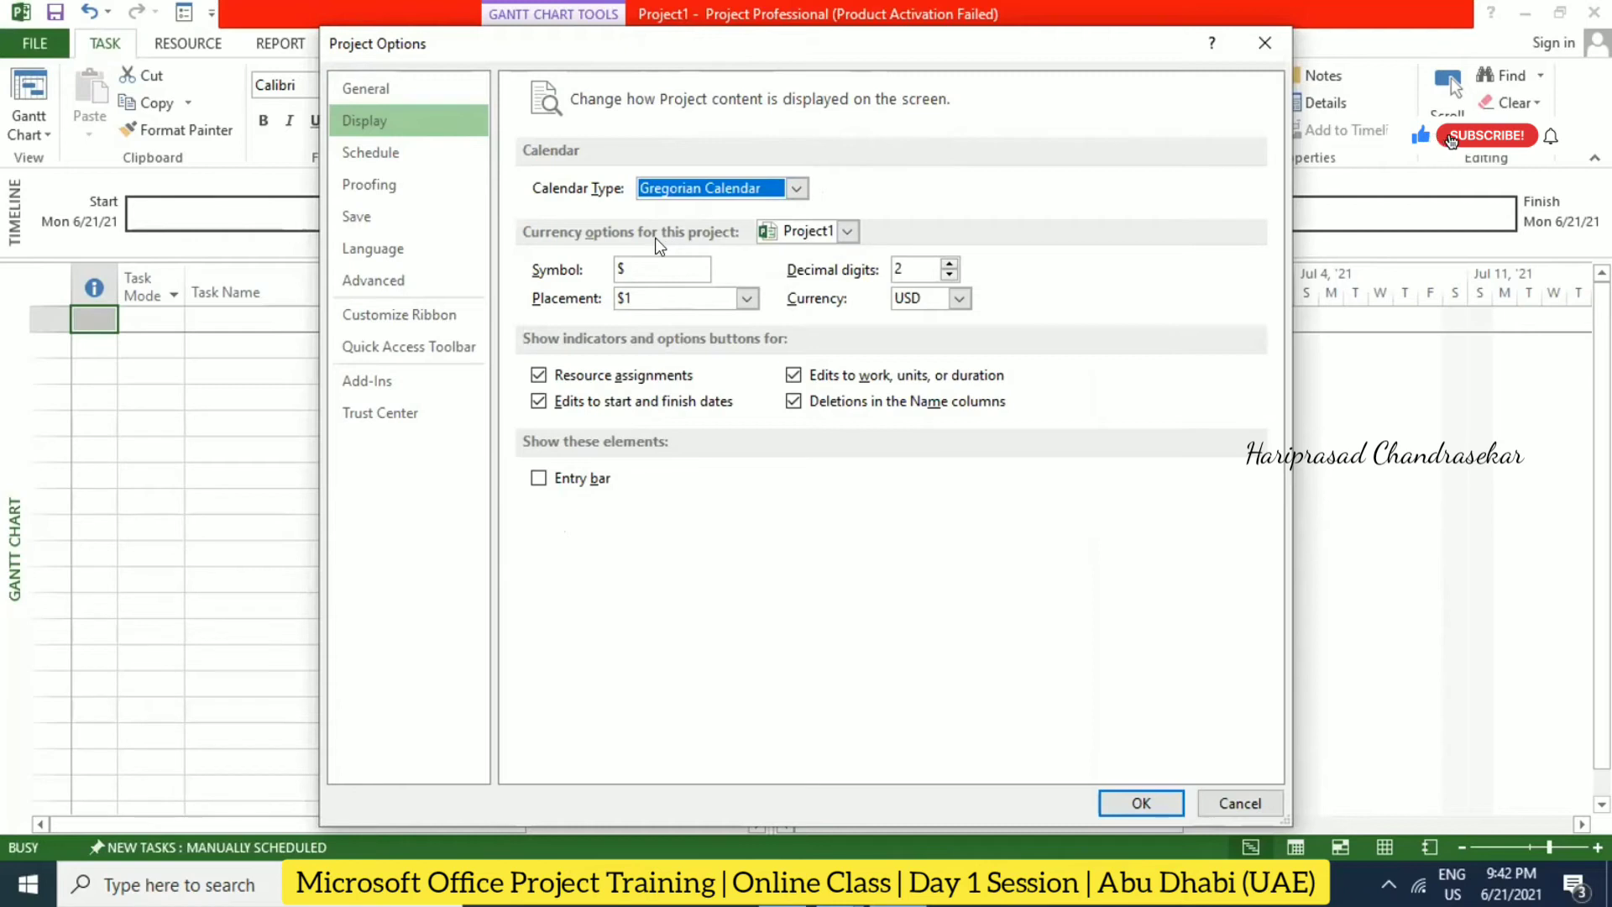
left_click(847, 232)
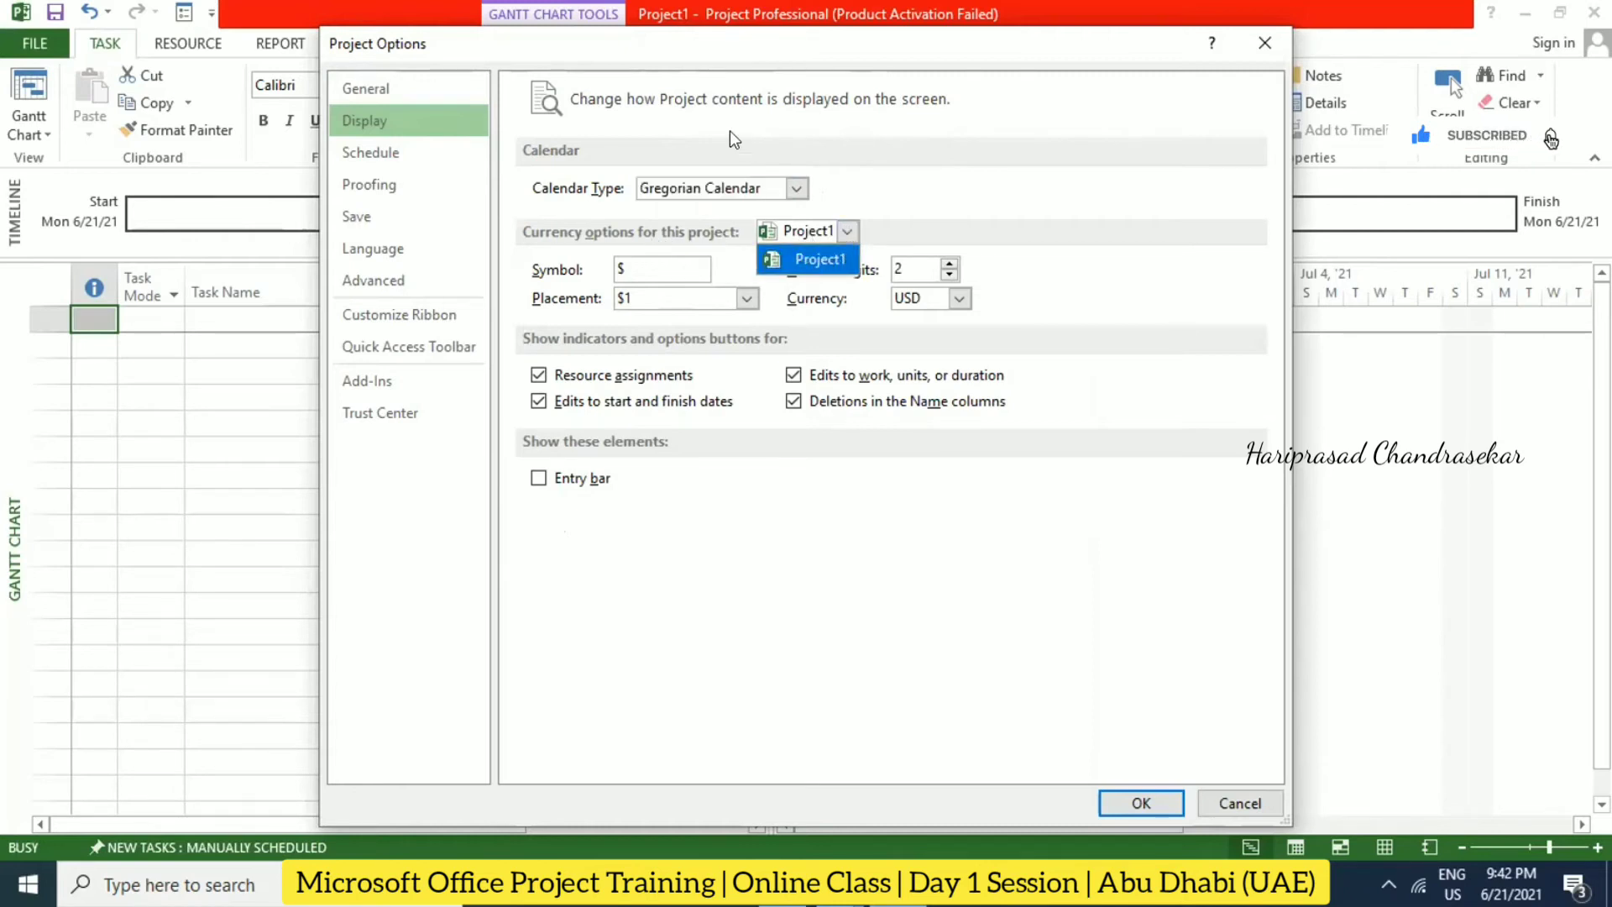
left_click(743, 449)
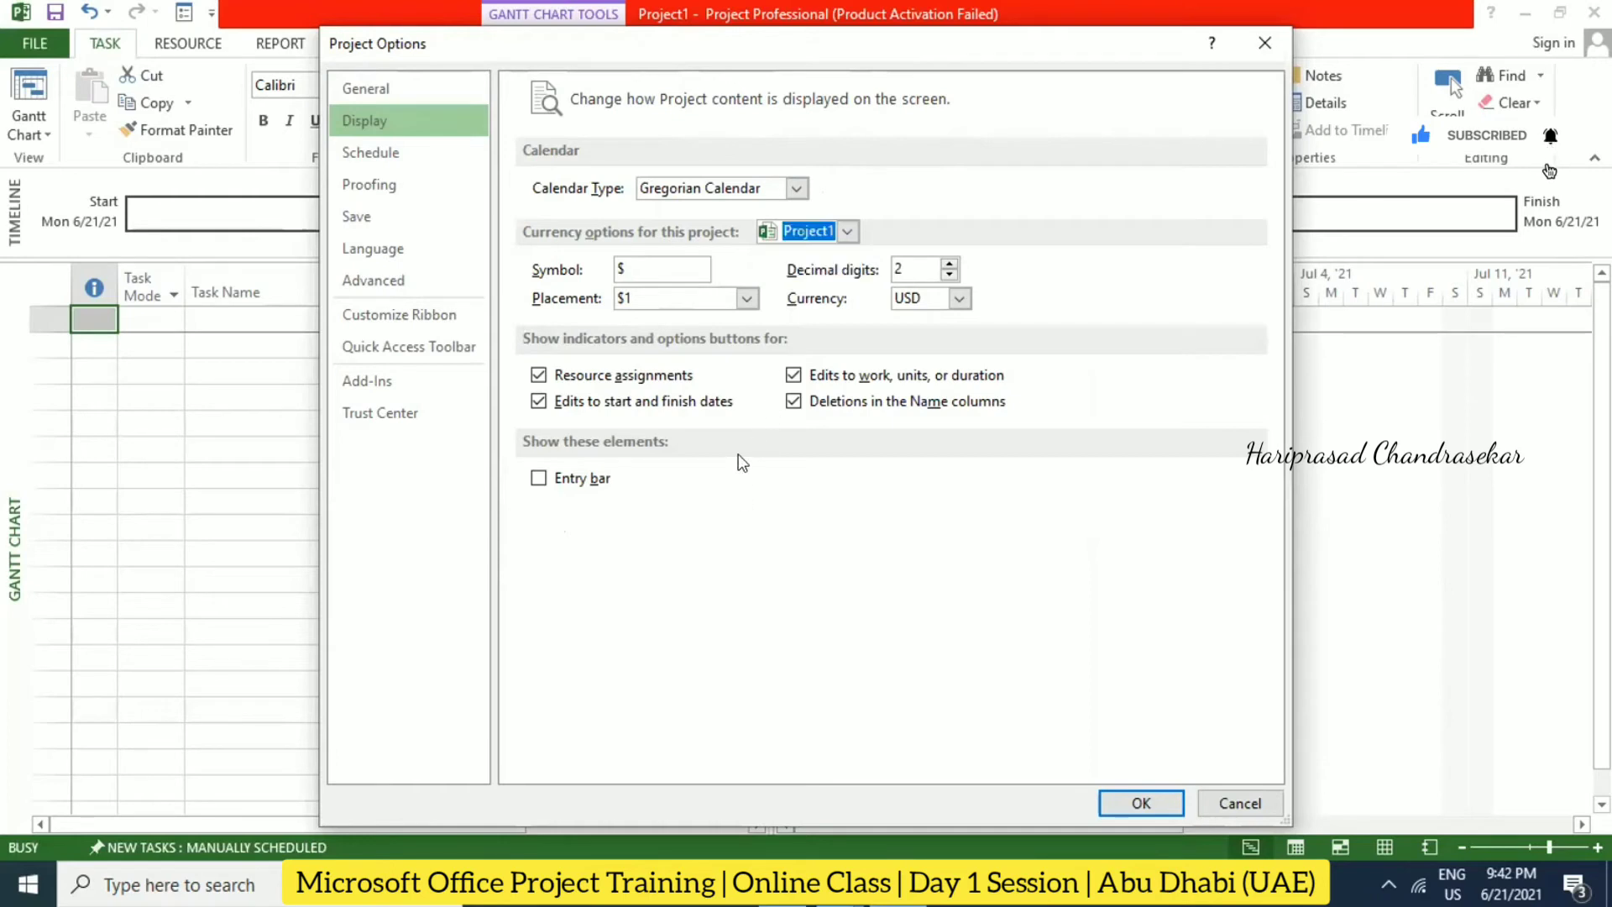
Step: Enter AED as the currency symbol and select AED as the project's currency in the Display options
left_click(623, 268)
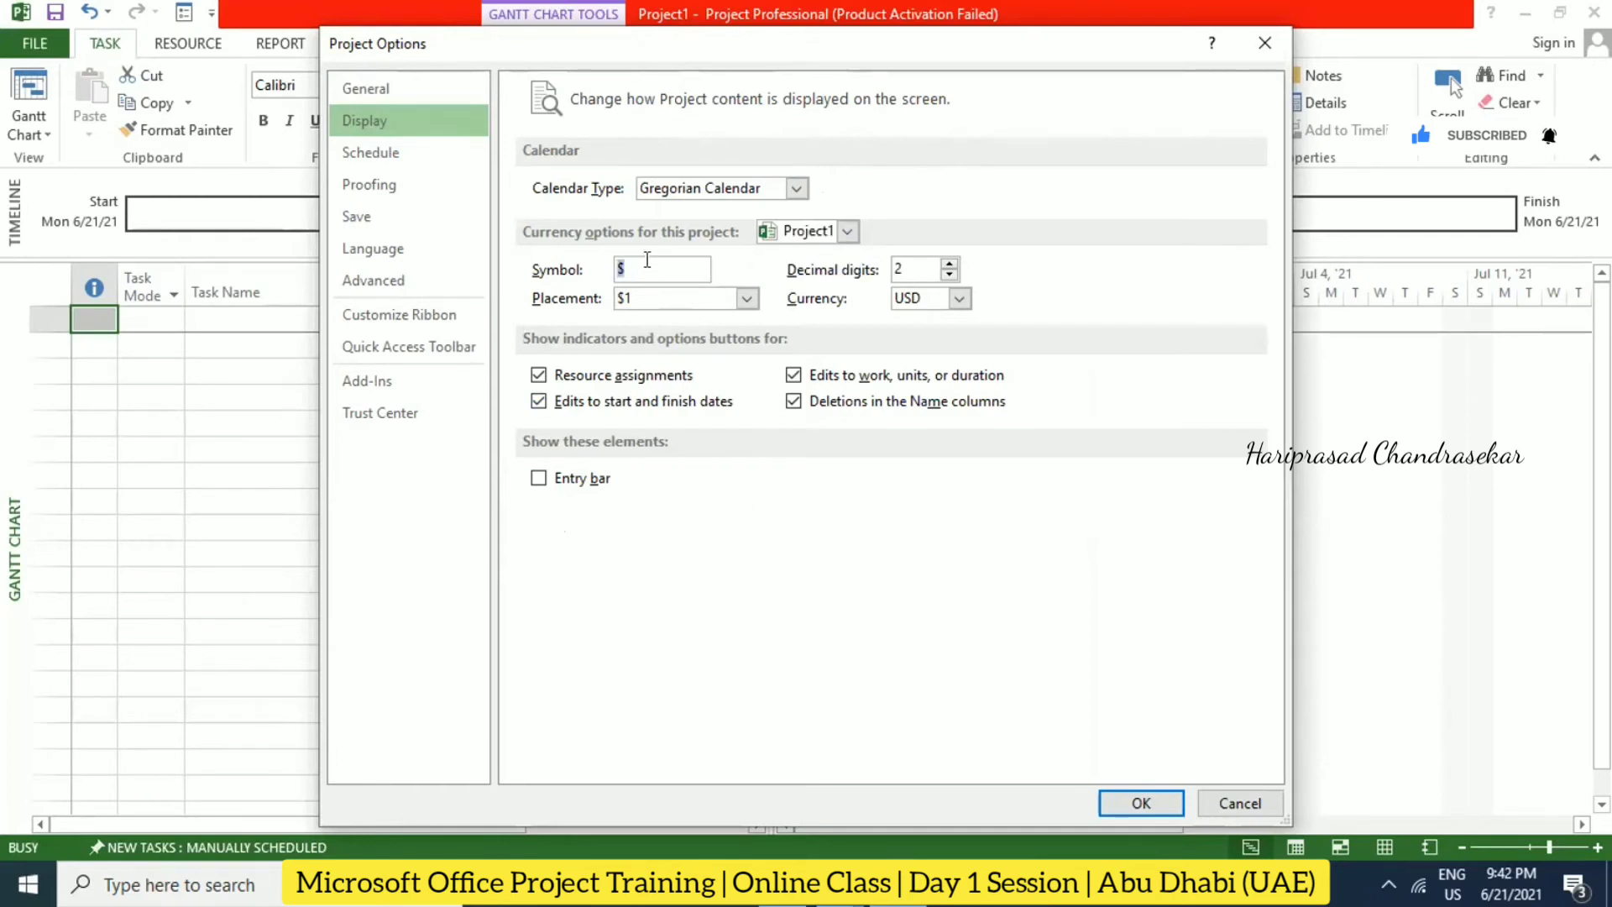
key("BackSpace")
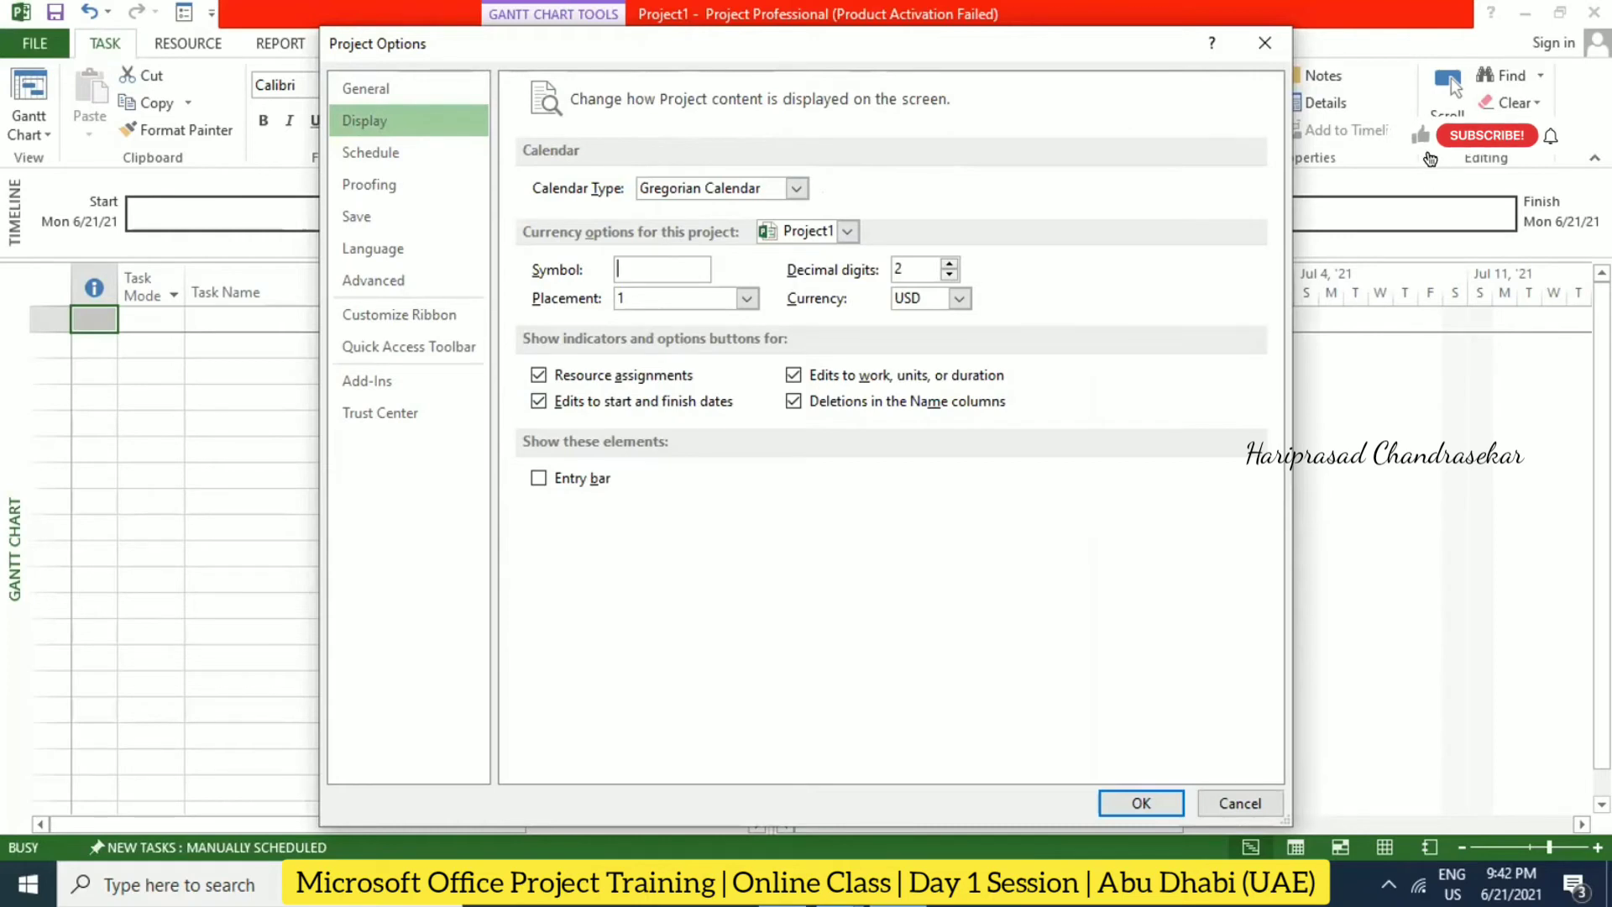
type("AED")
left_click(958, 300)
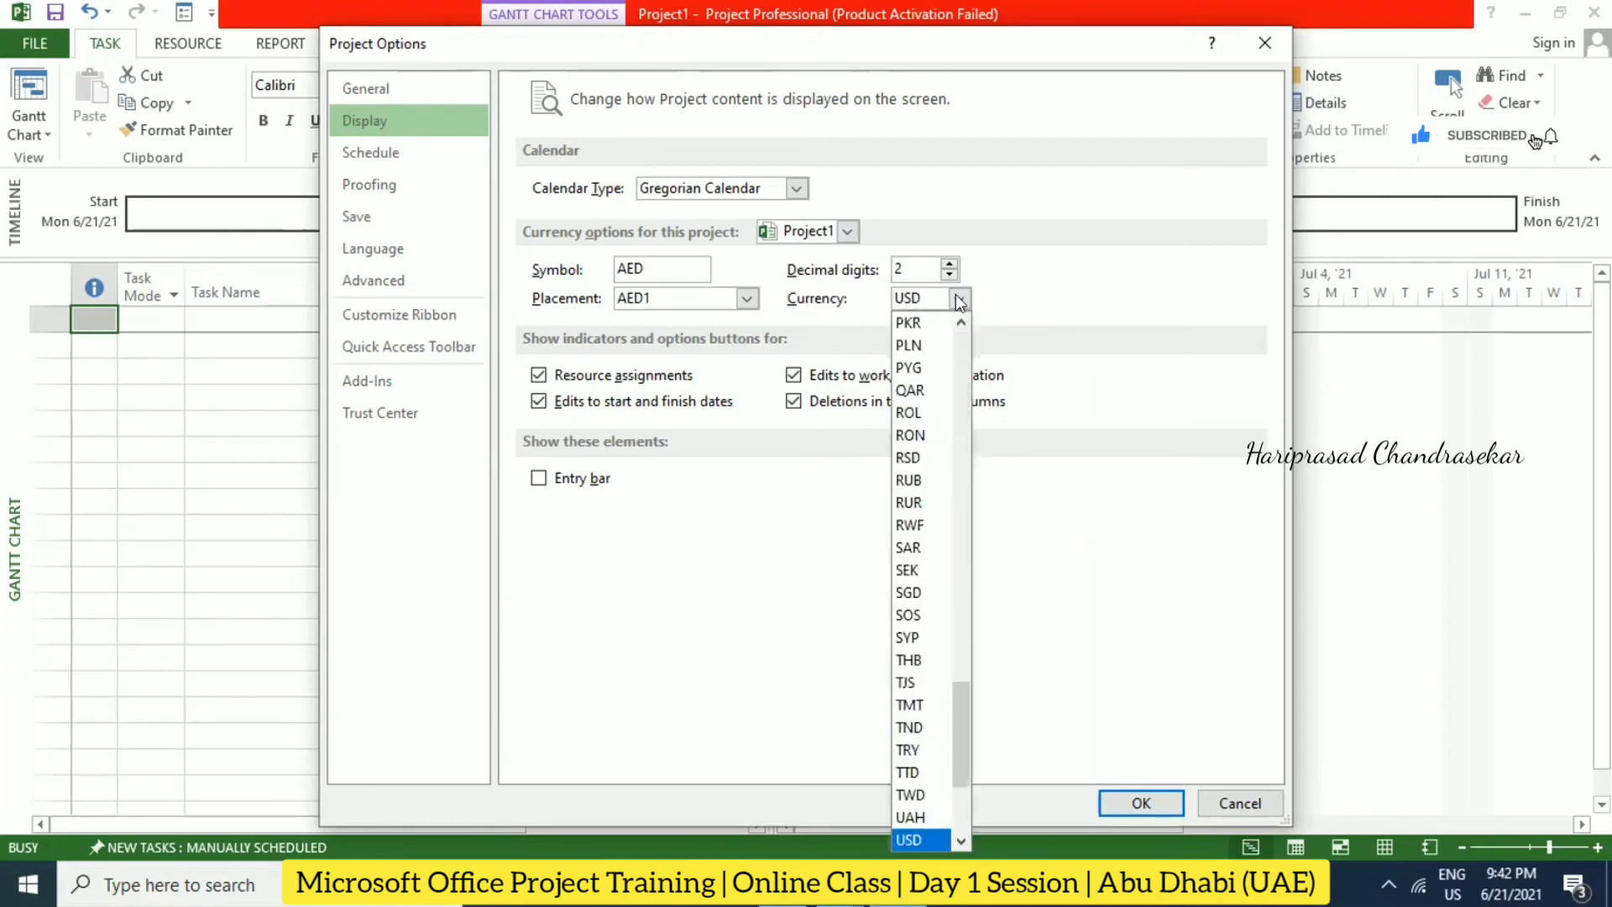
key("a")
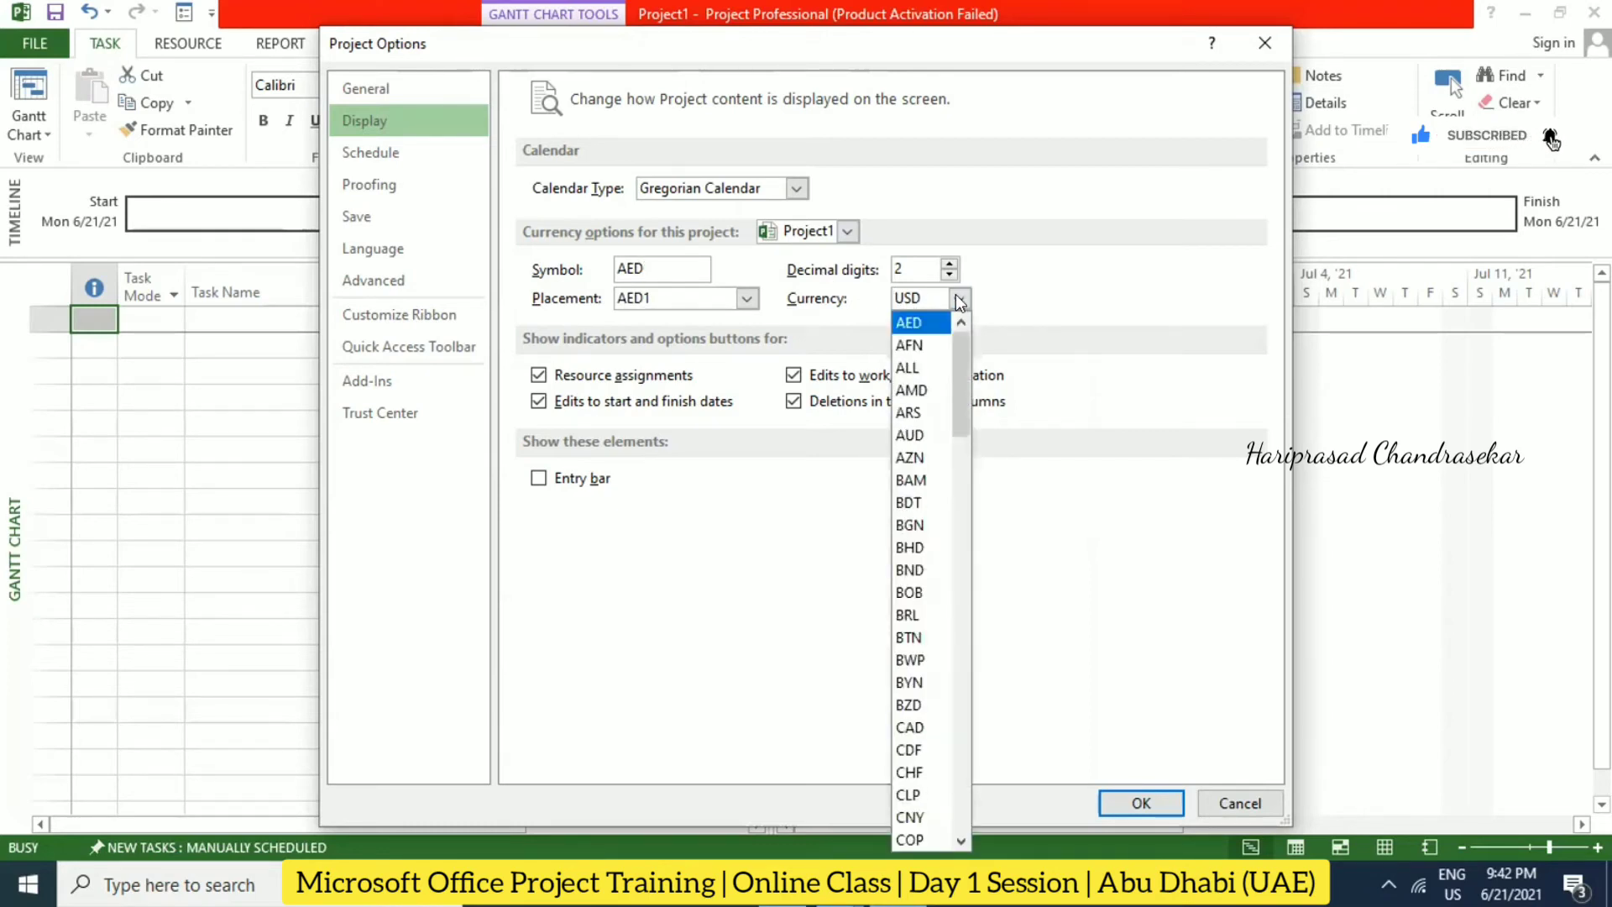
left_click(937, 324)
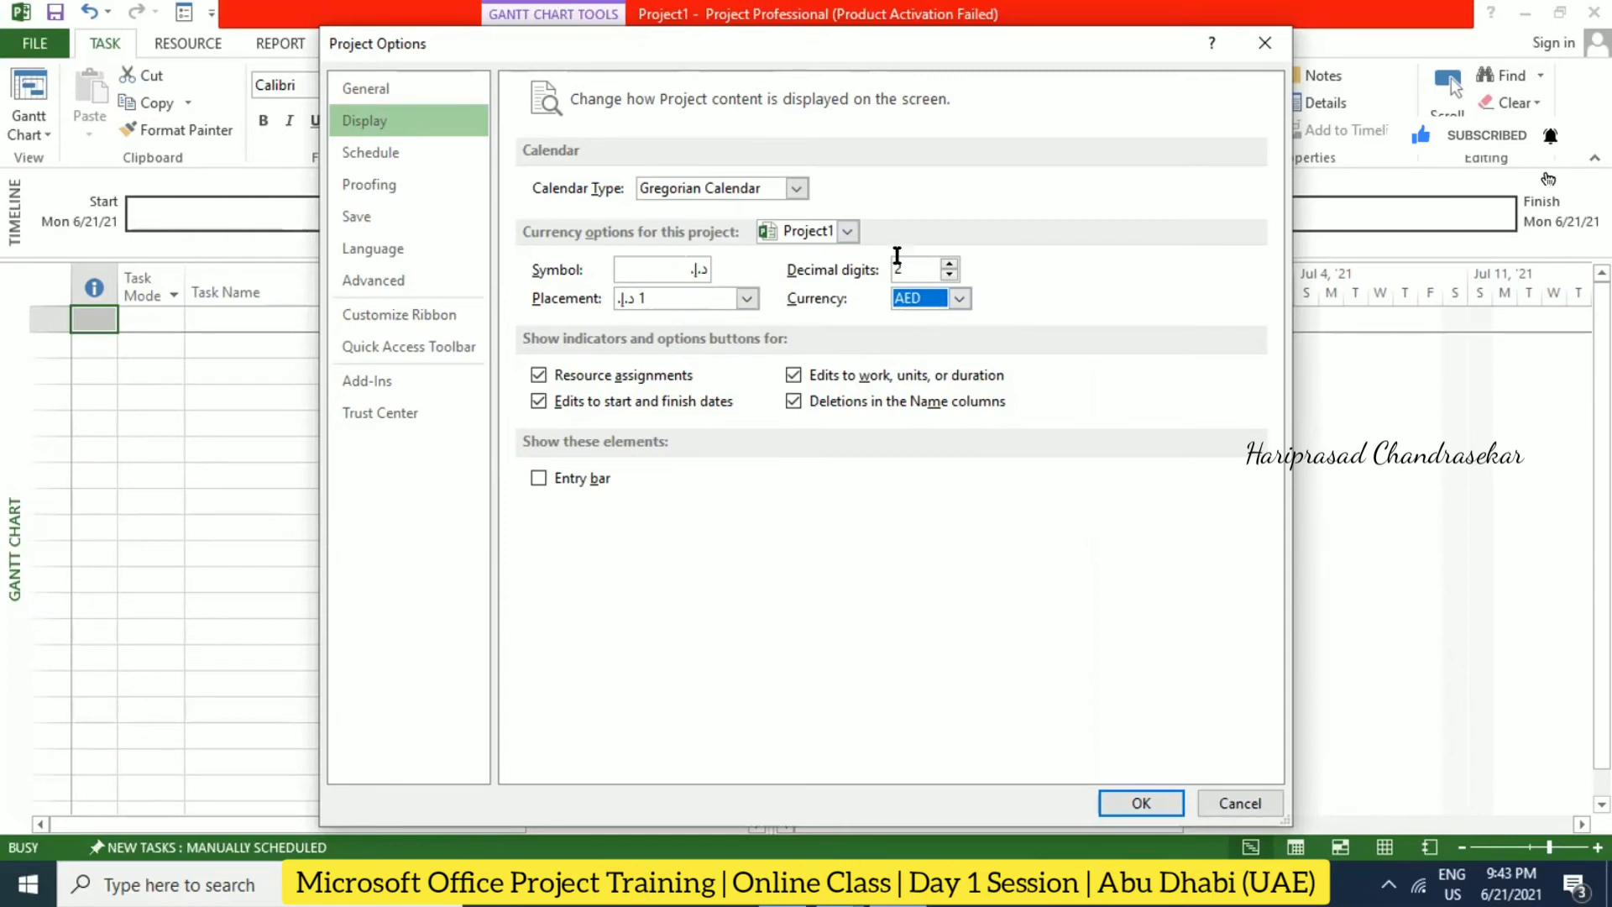
Step: Try 0 decimal digits for the currency, restore 2, and check the available symbol placements
double_click(951, 271)
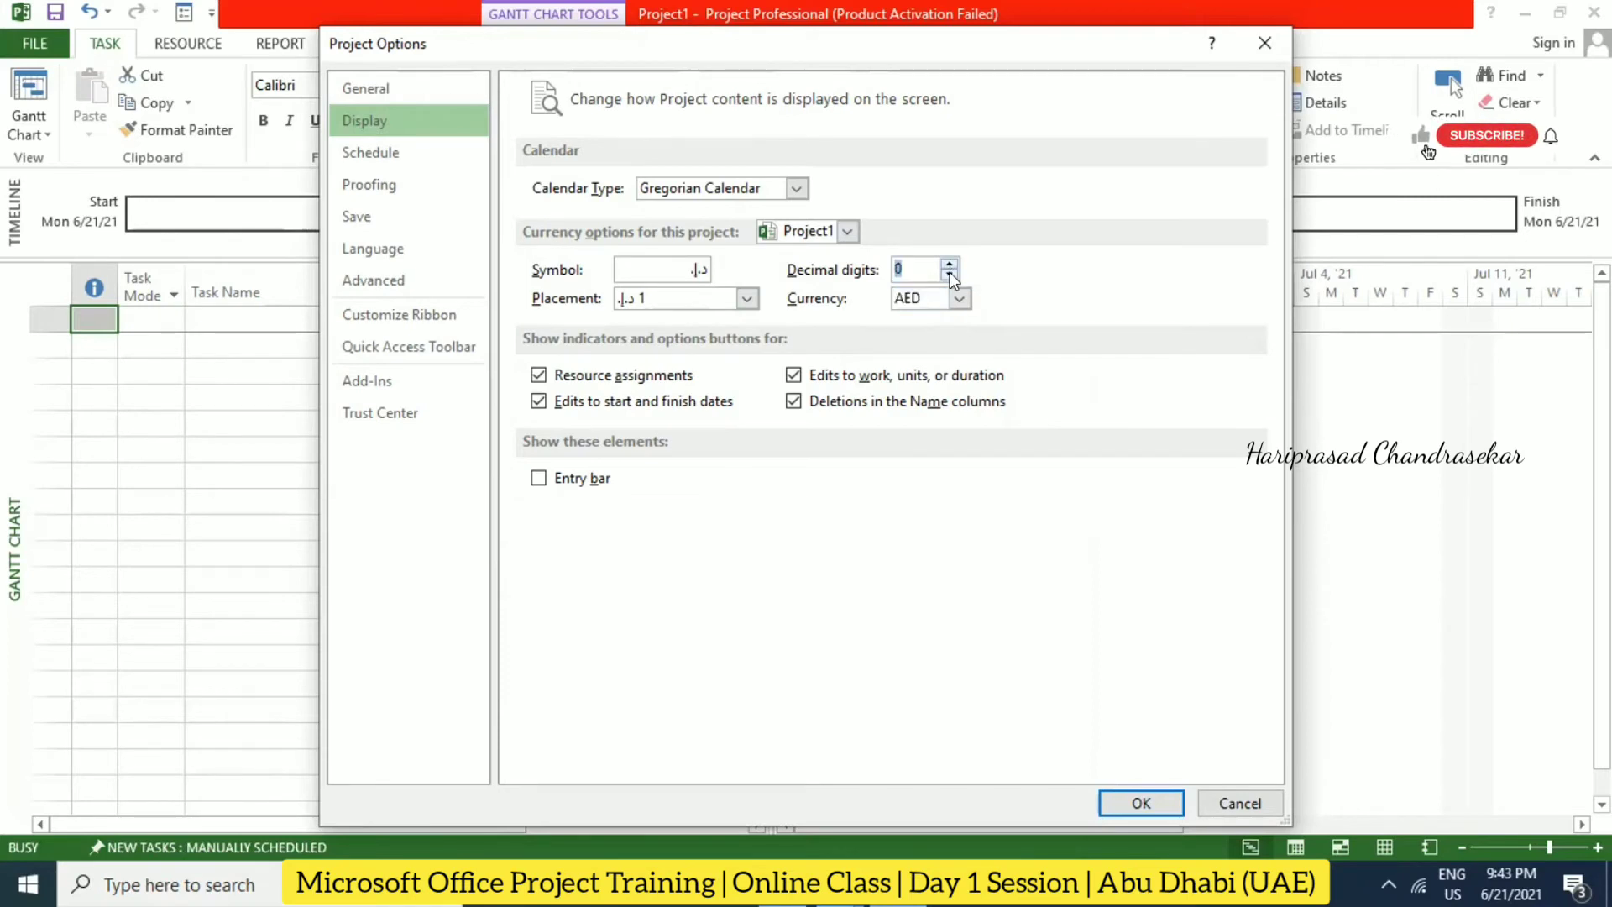
double_click(949, 264)
left_click(708, 301)
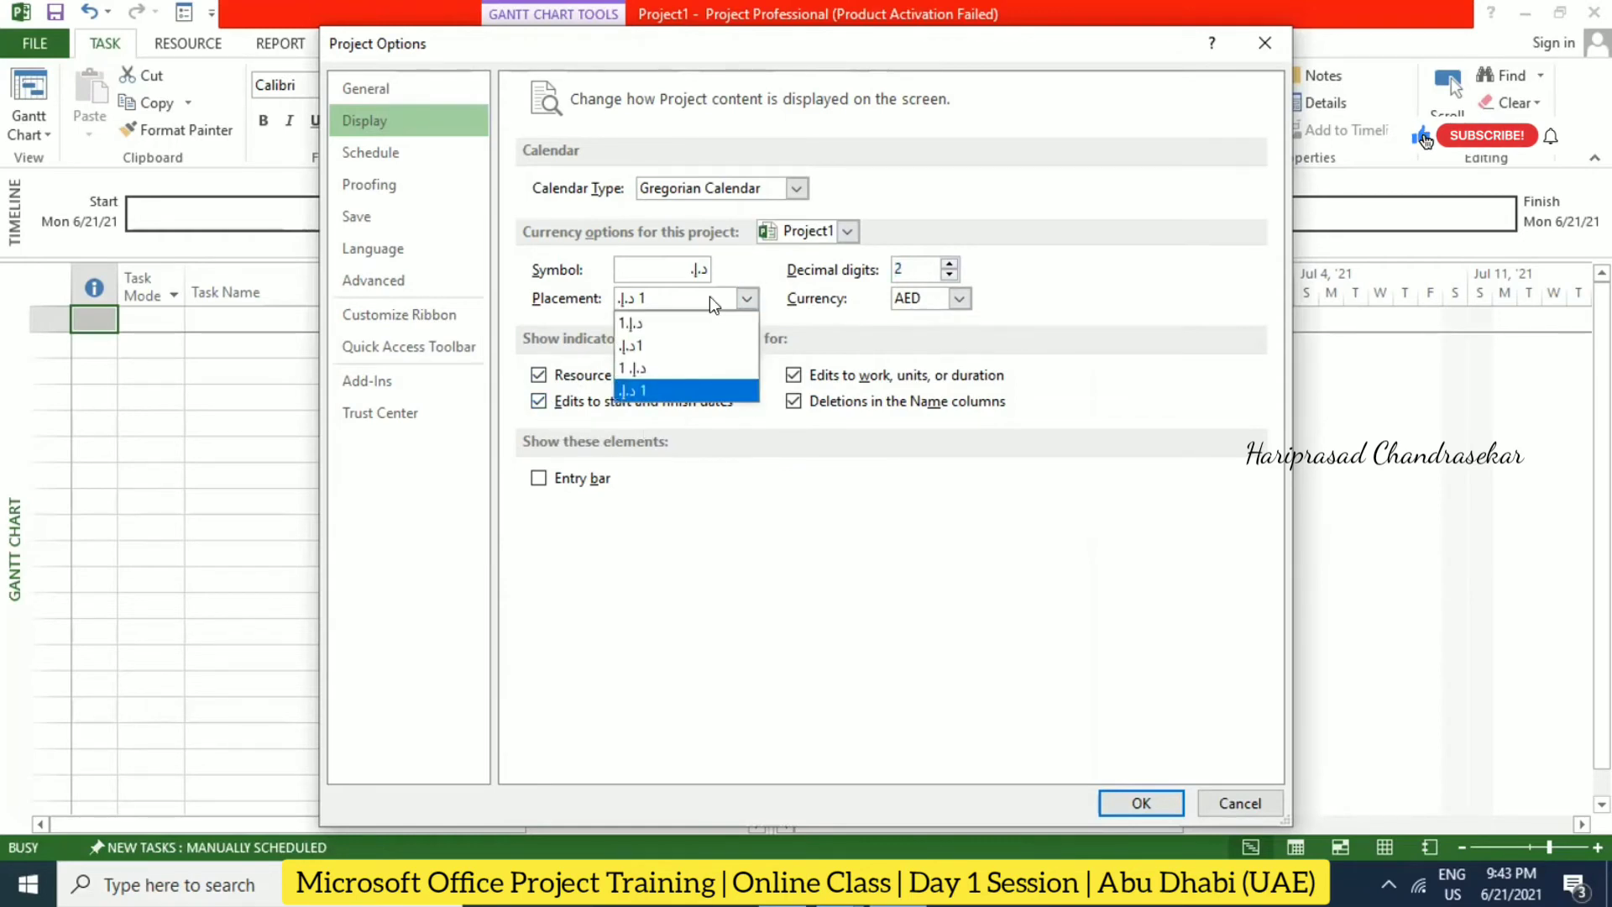
left_click(708, 296)
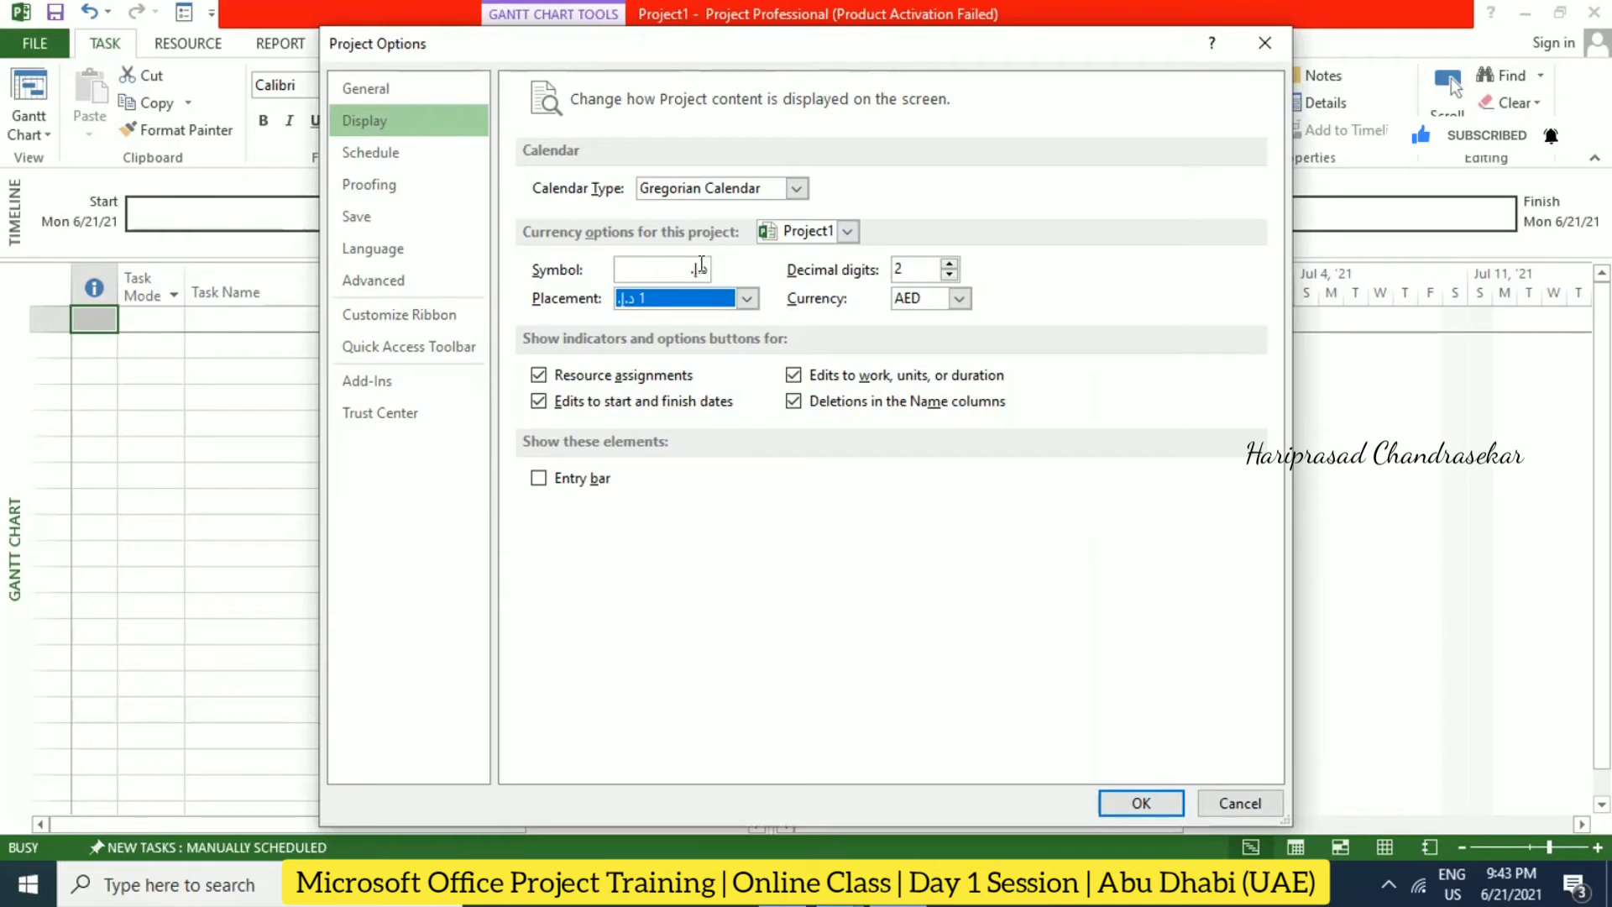
Step: Review the Schedule calendar options, including the week start day, fiscal year start month and hours per week
left_click(382, 152)
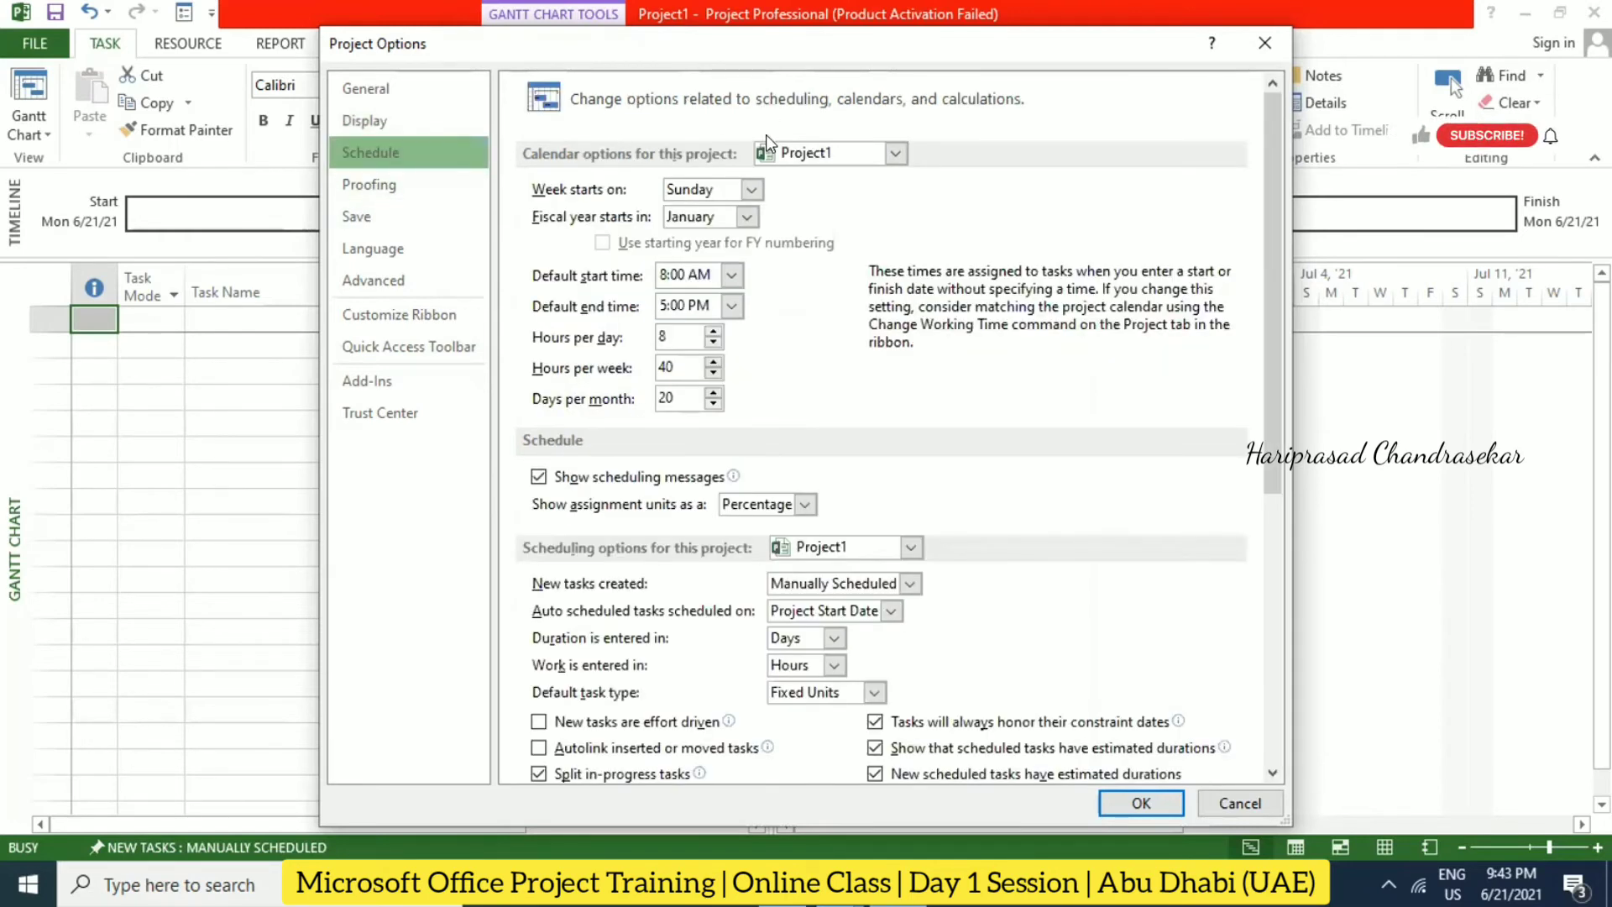
left_click(704, 185)
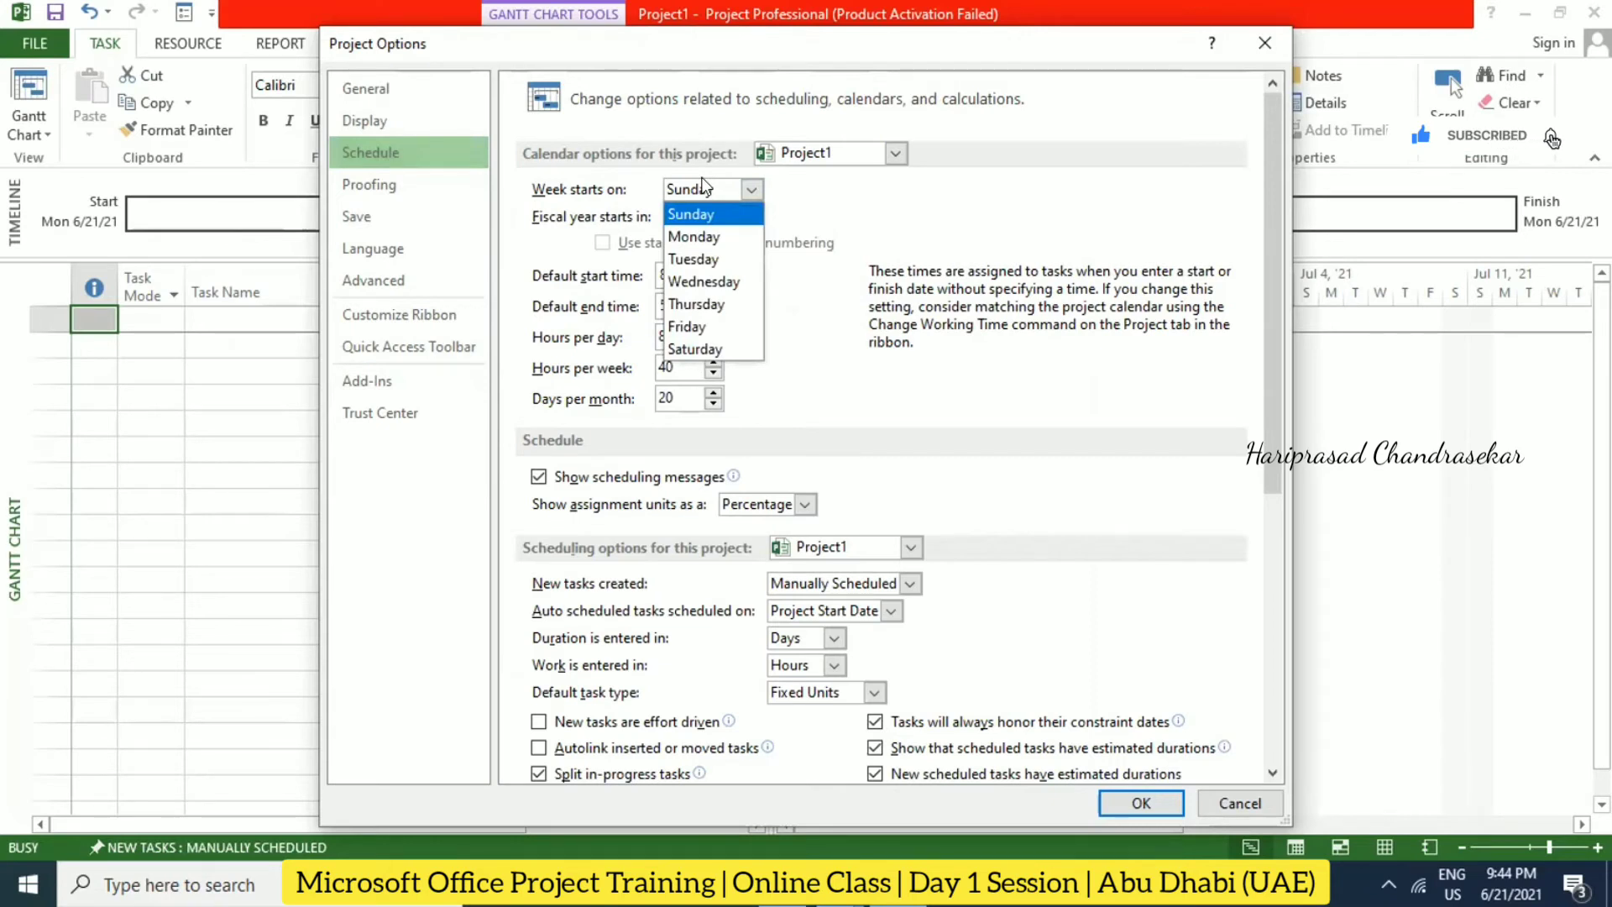
left_click(865, 222)
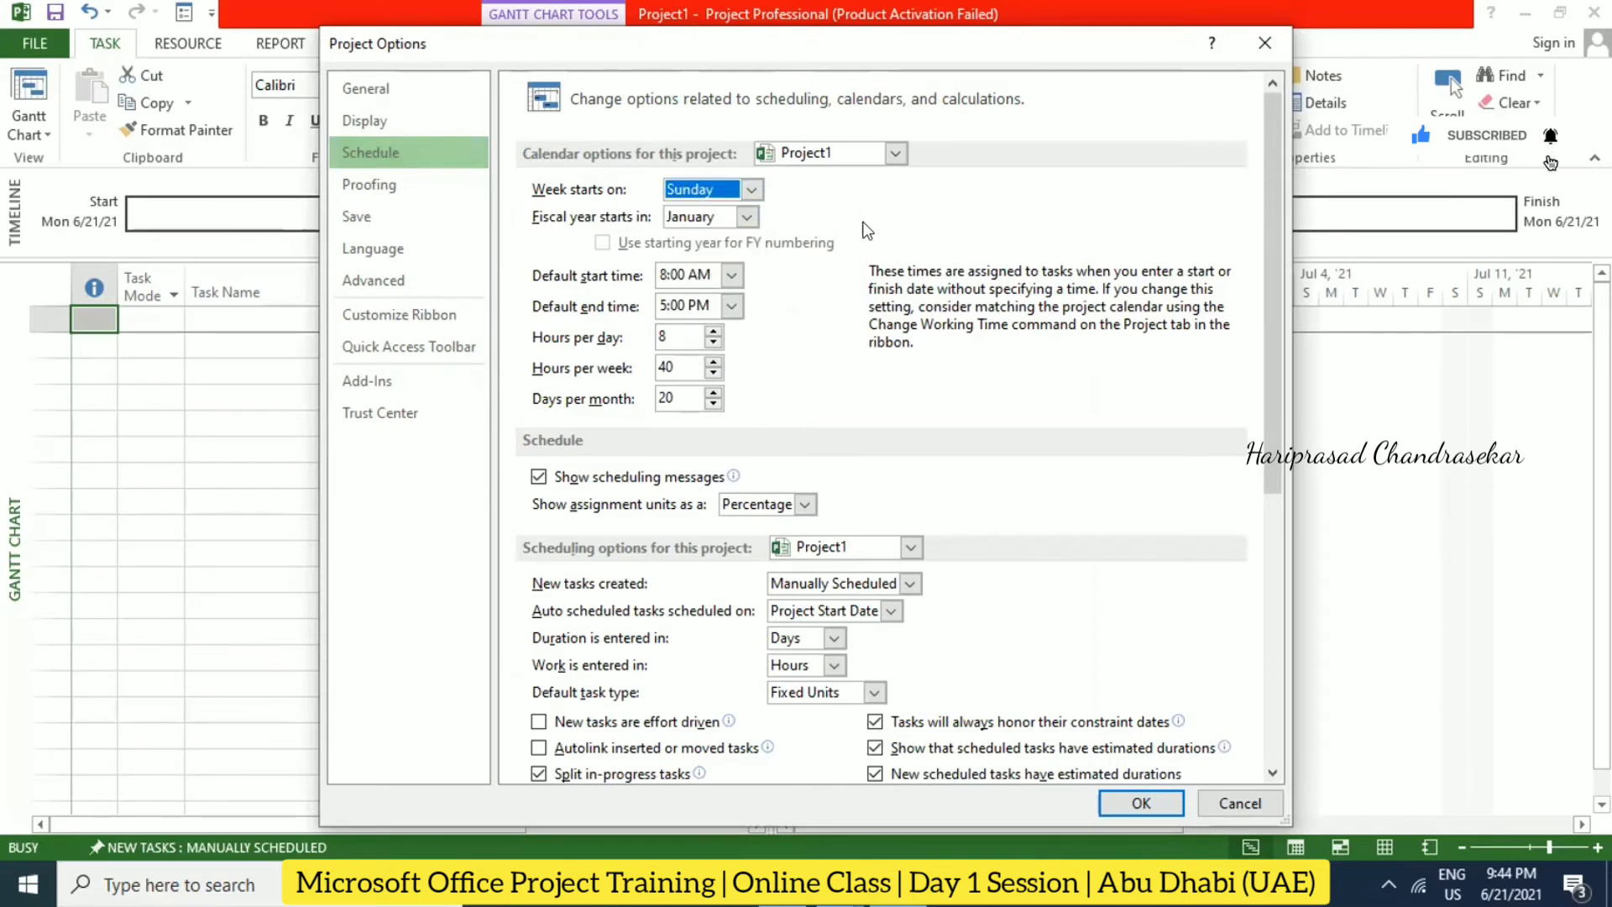
left_click(742, 215)
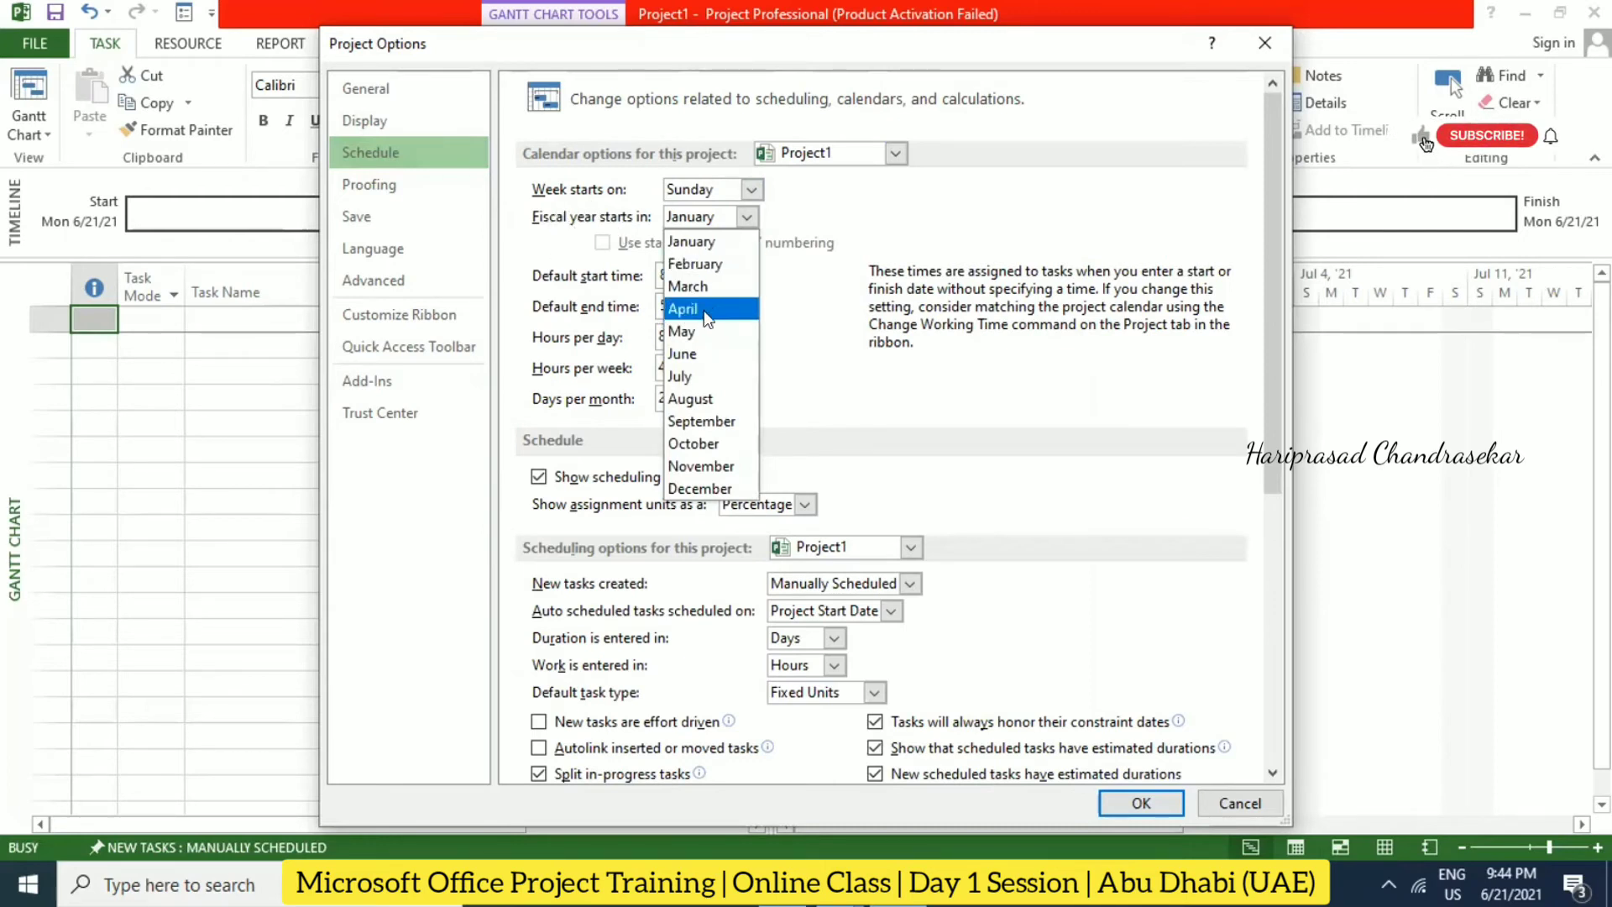
left_click(832, 215)
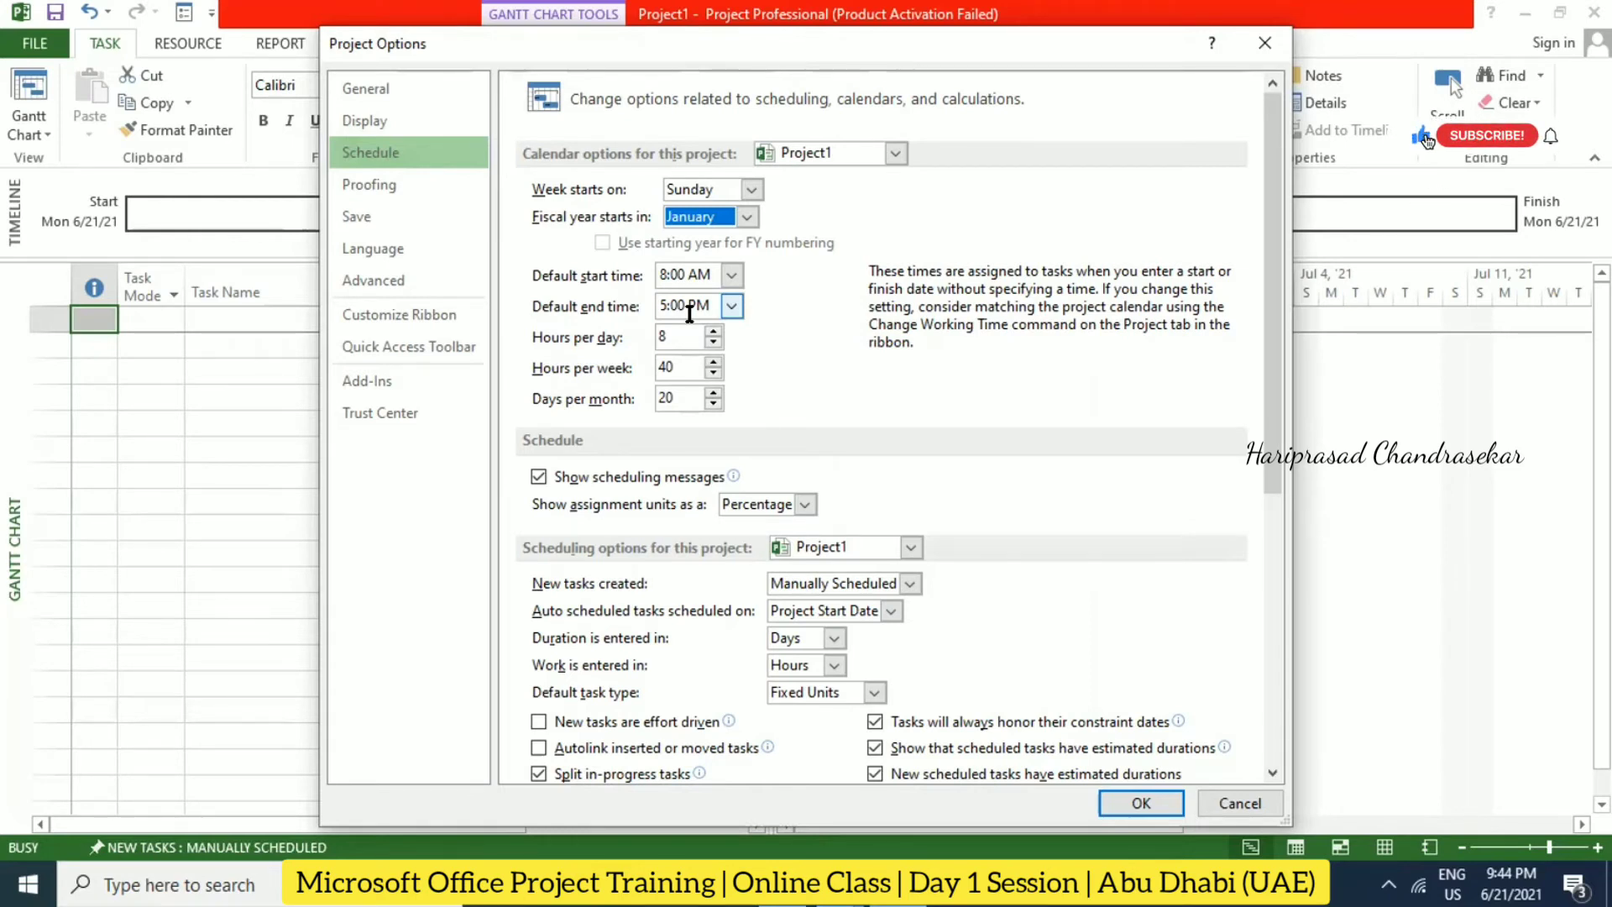
double_click(677, 371)
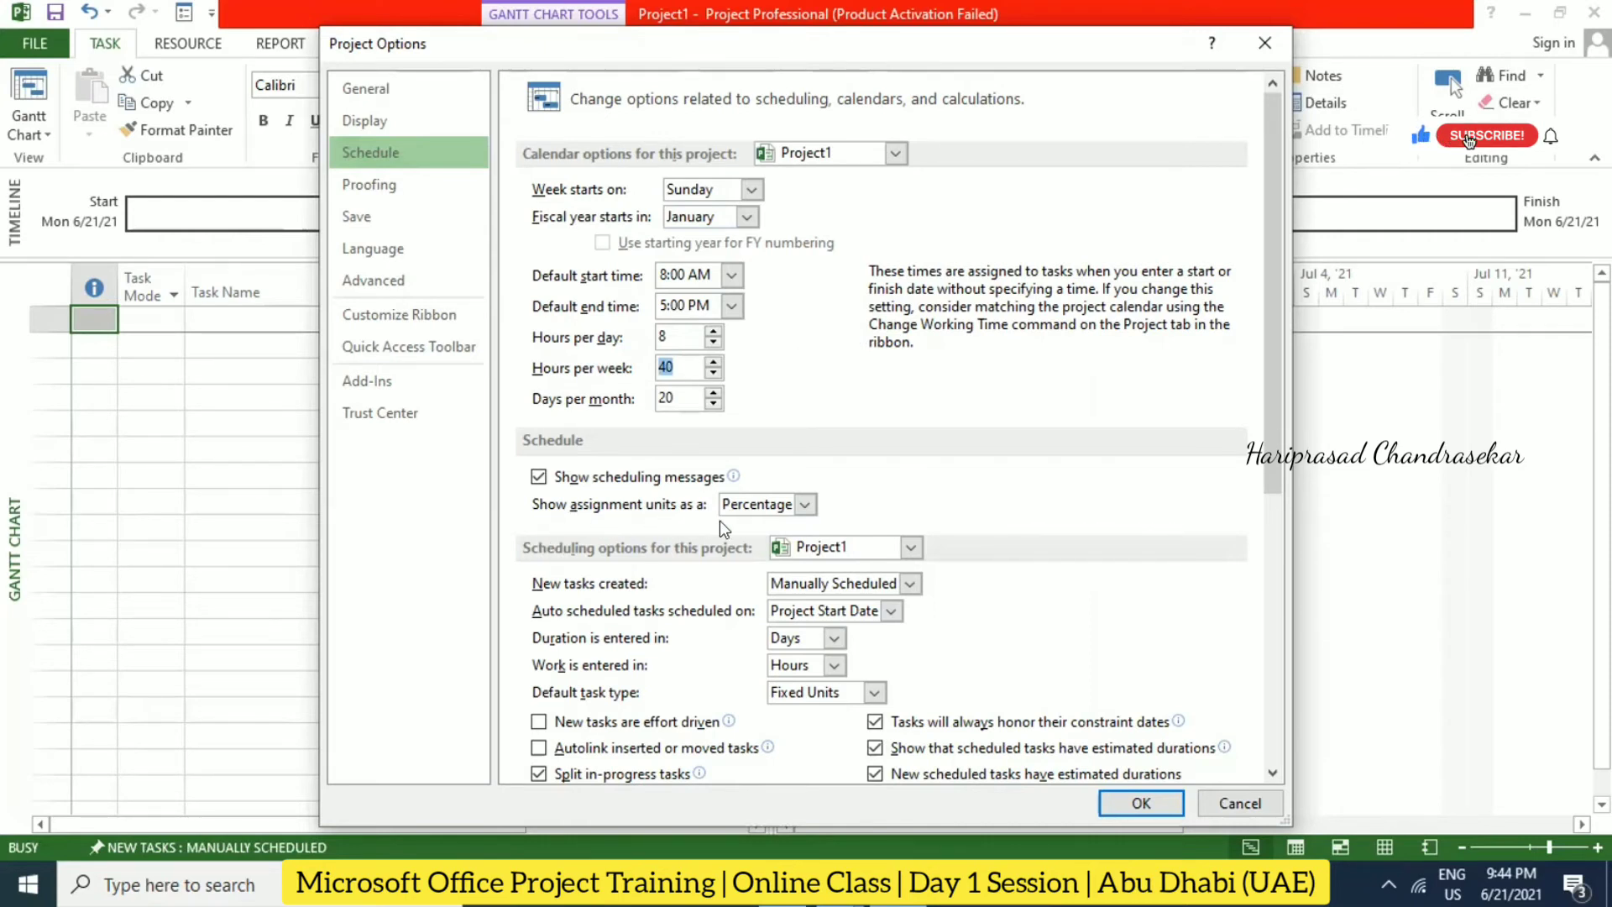
Step: Check the Schedule choices for assignment units, the mode of newly created tasks and the date for auto scheduled tasks
left_click(795, 502)
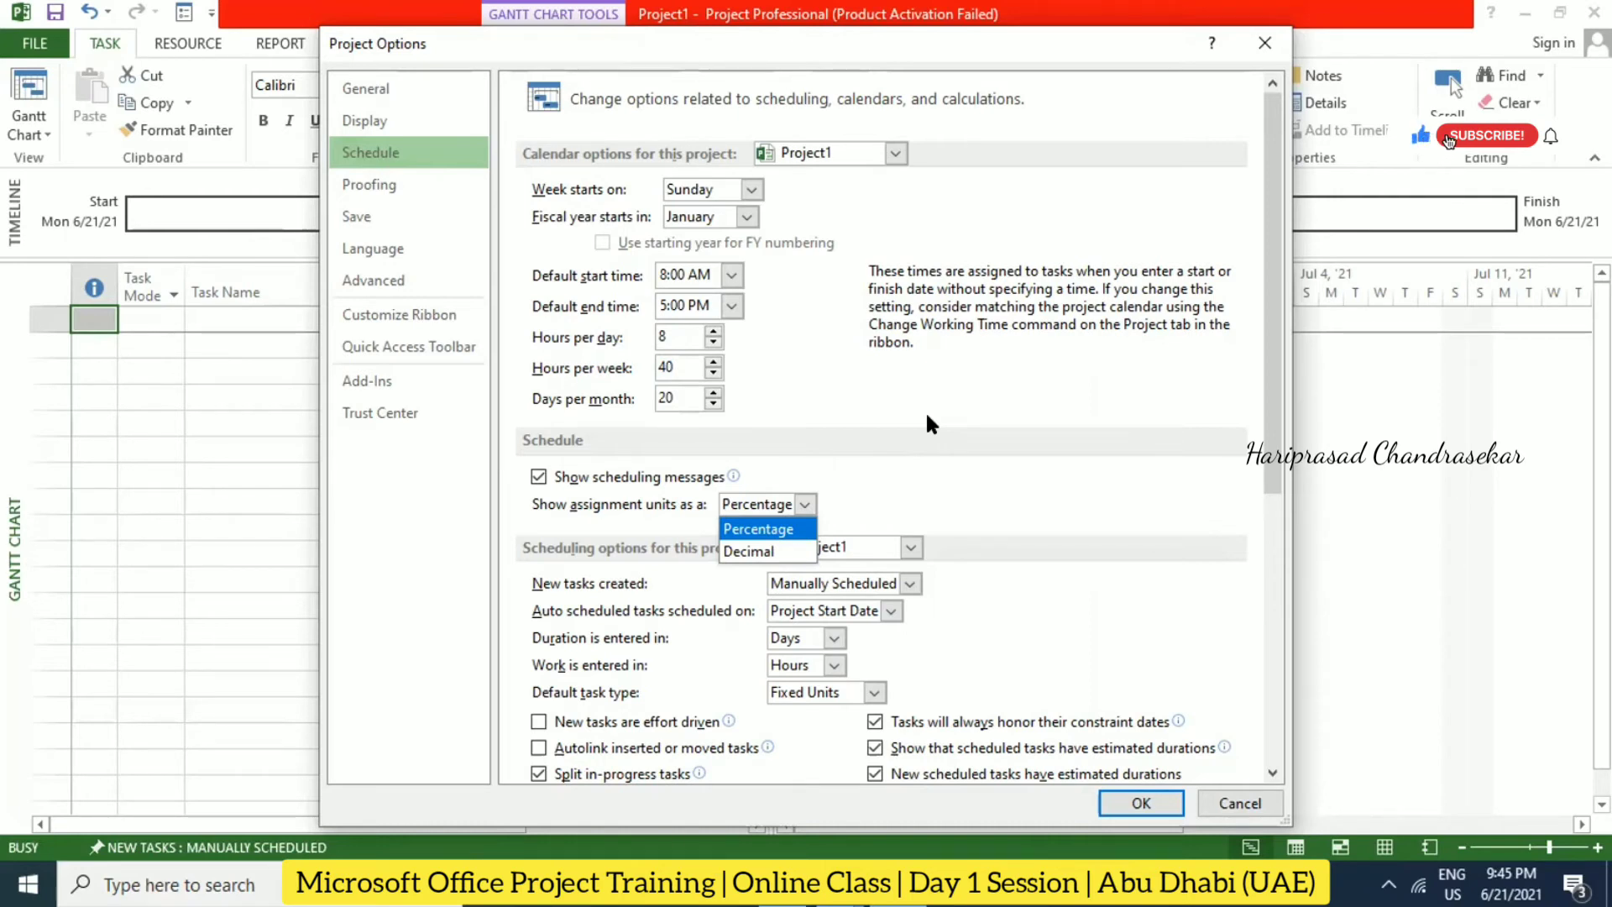
left_click(895, 485)
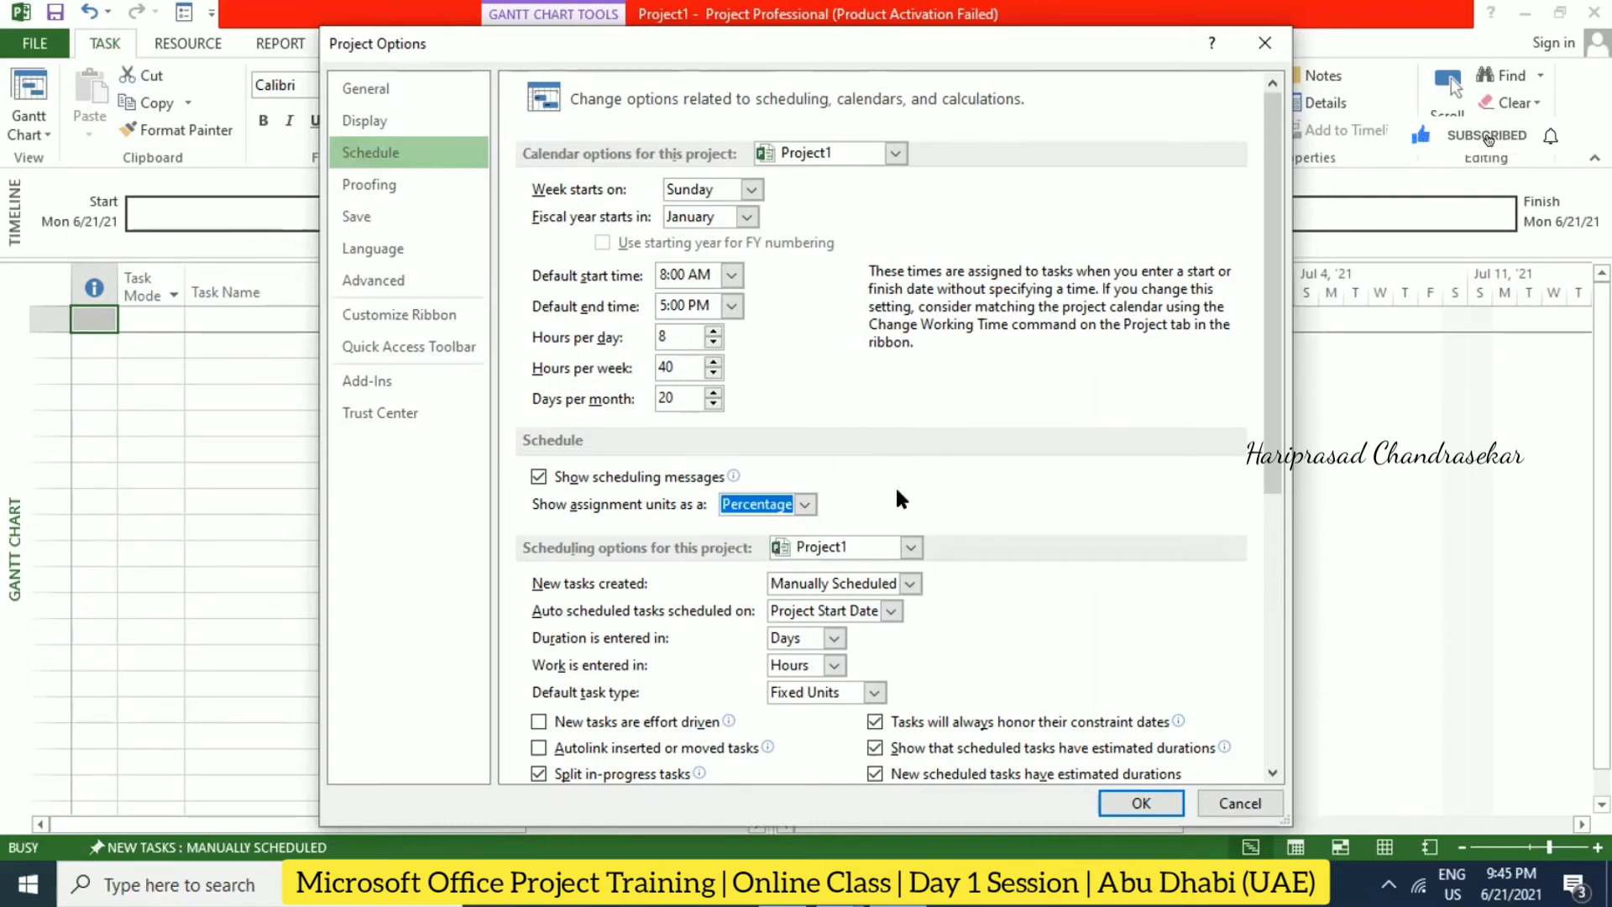
scroll(947, 489, "down", 3)
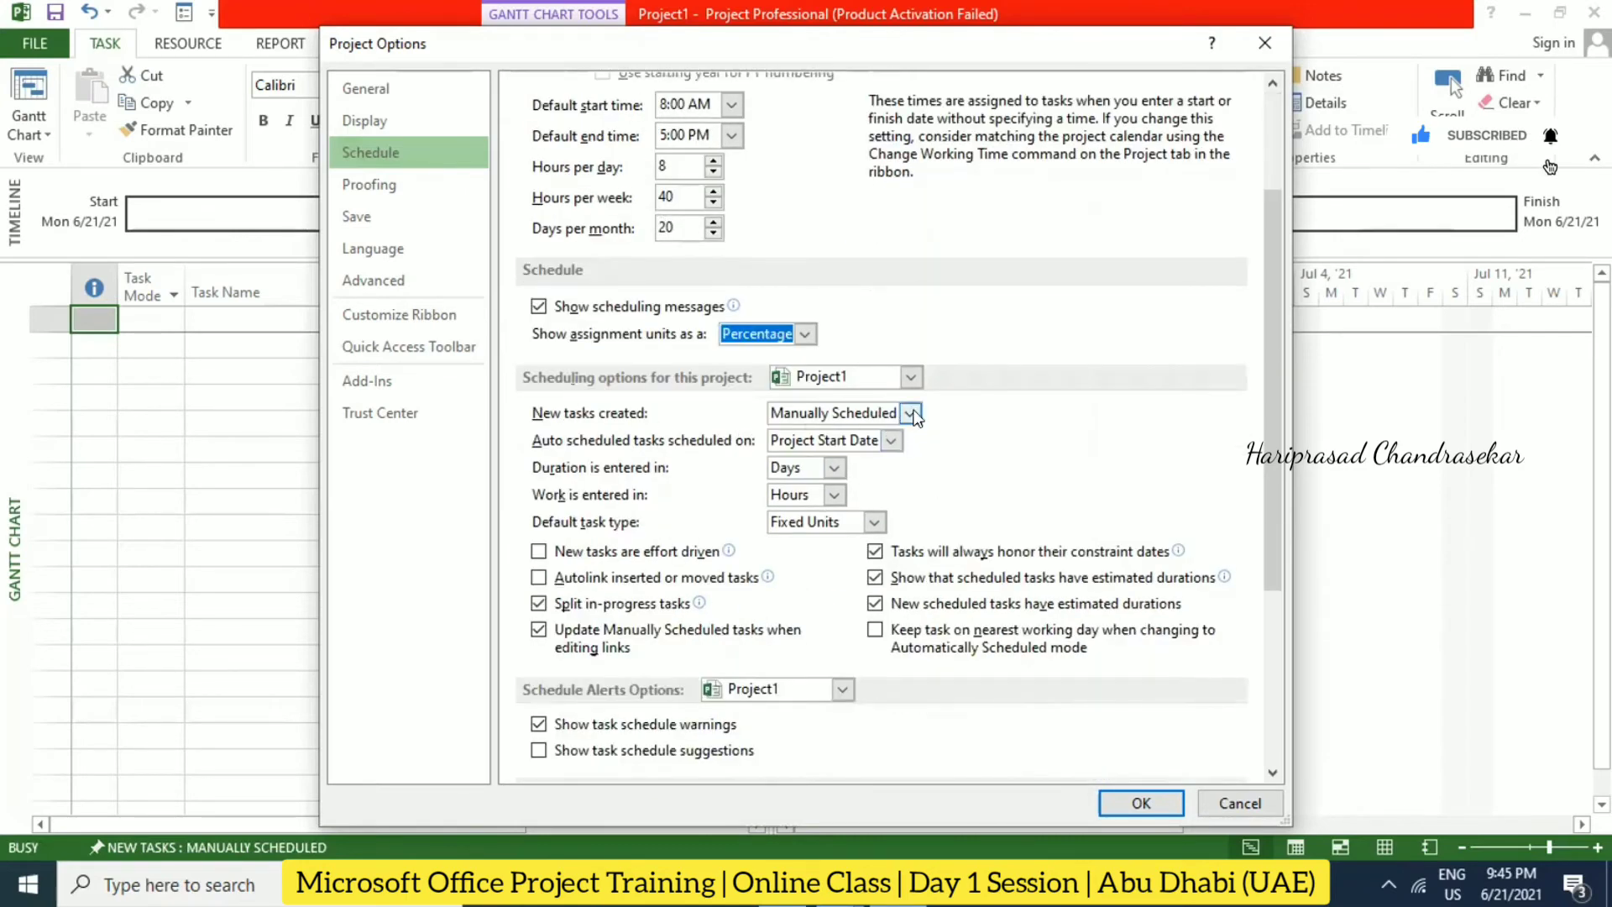
left_click(912, 413)
left_click(1010, 432)
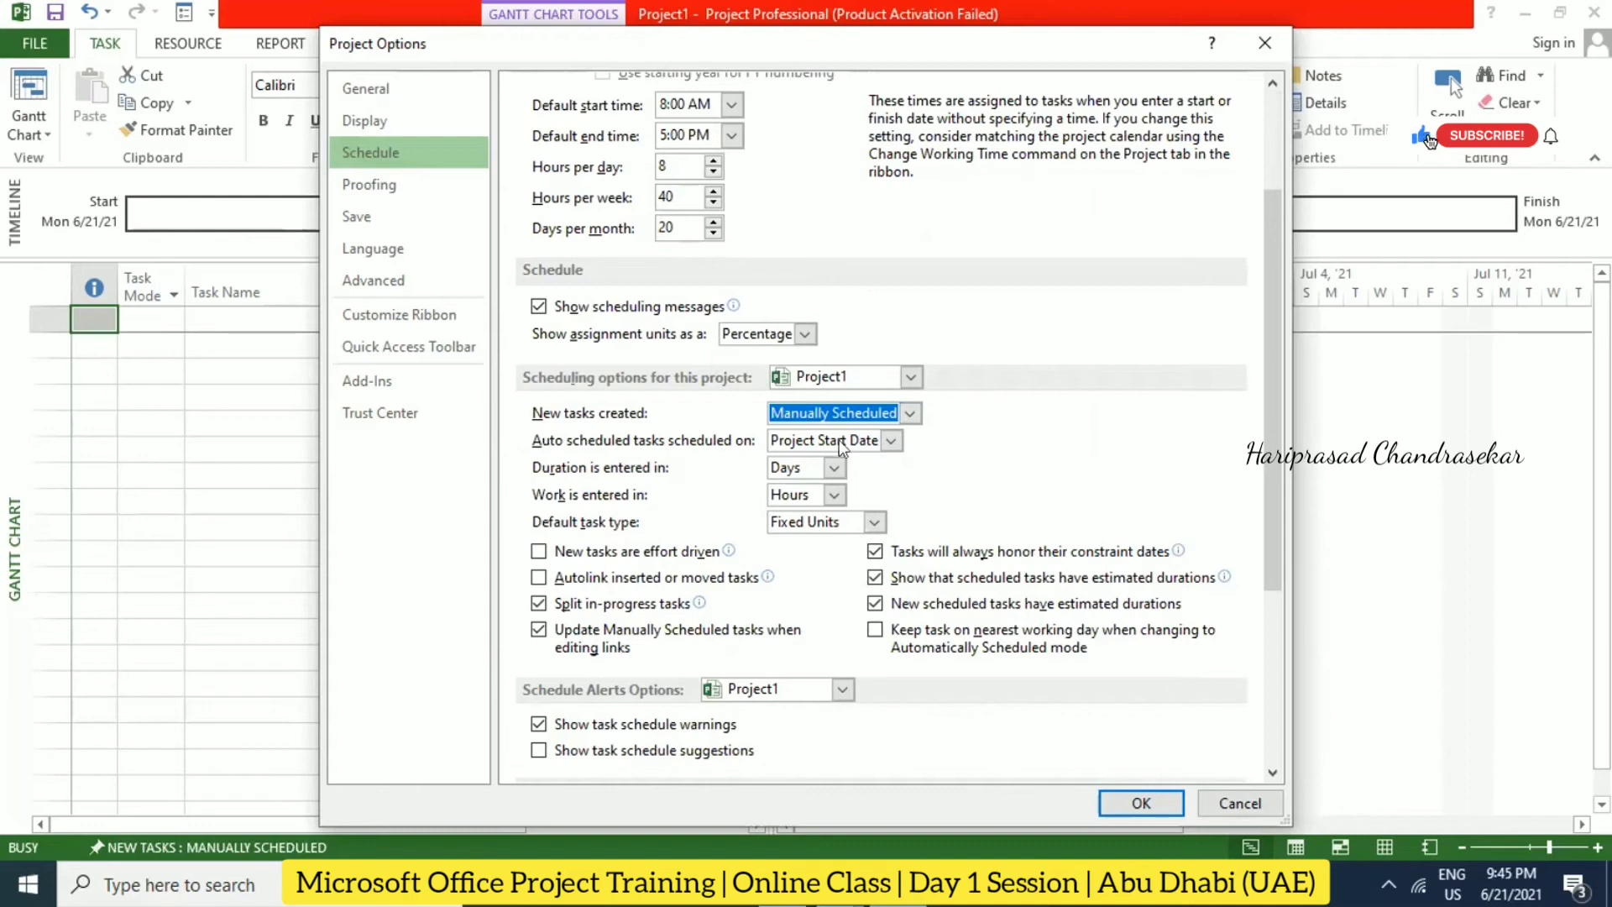
left_click(892, 441)
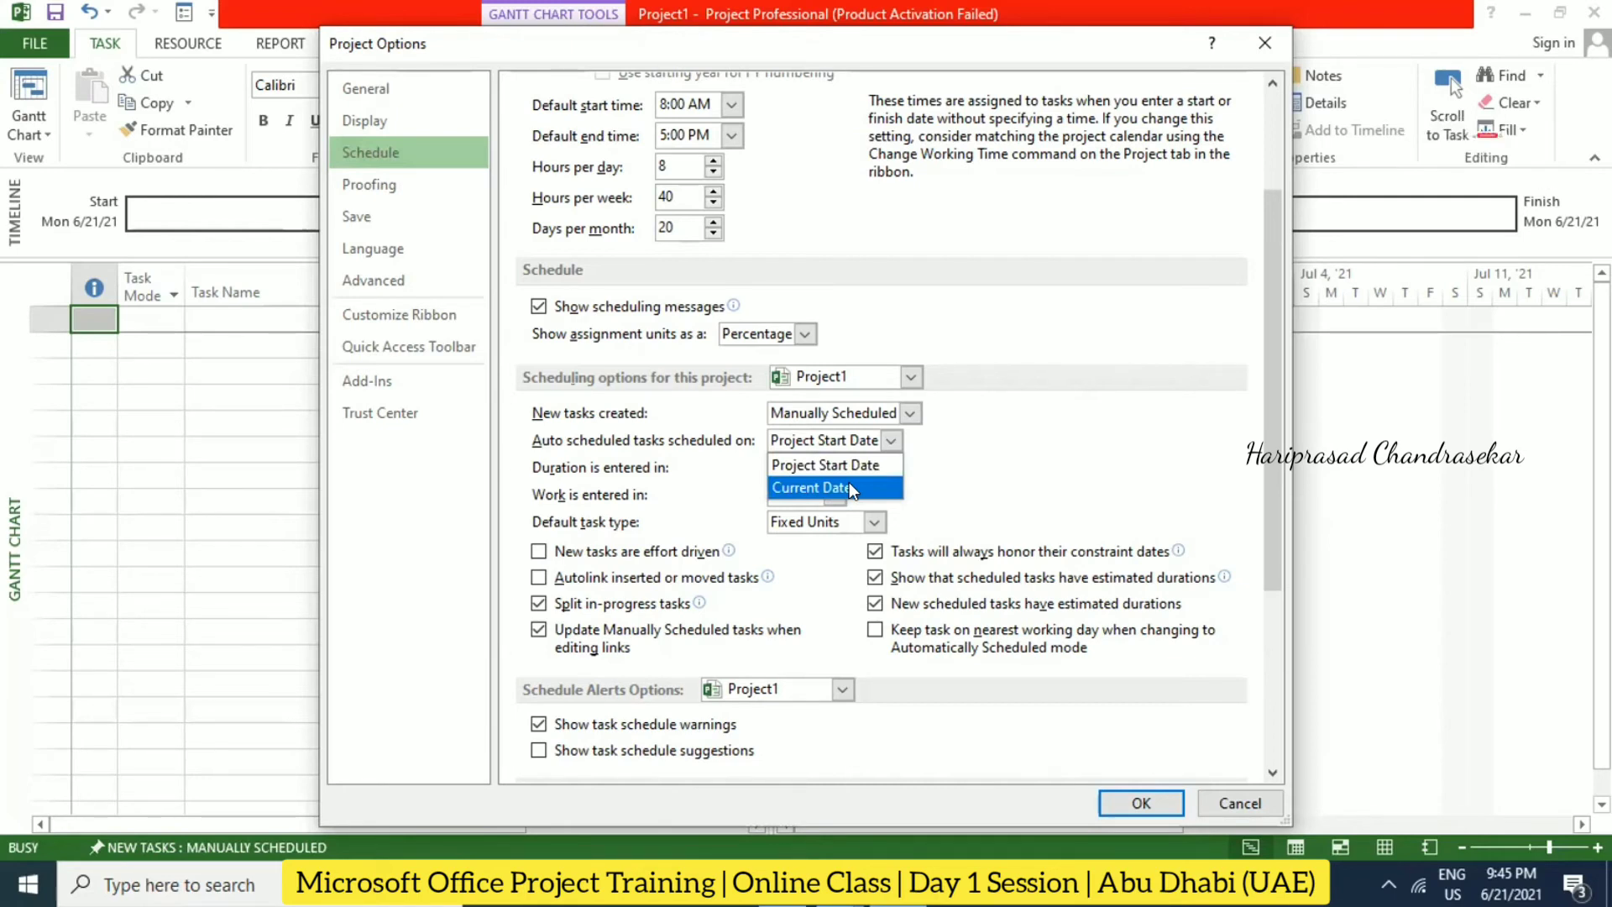
left_click(1022, 505)
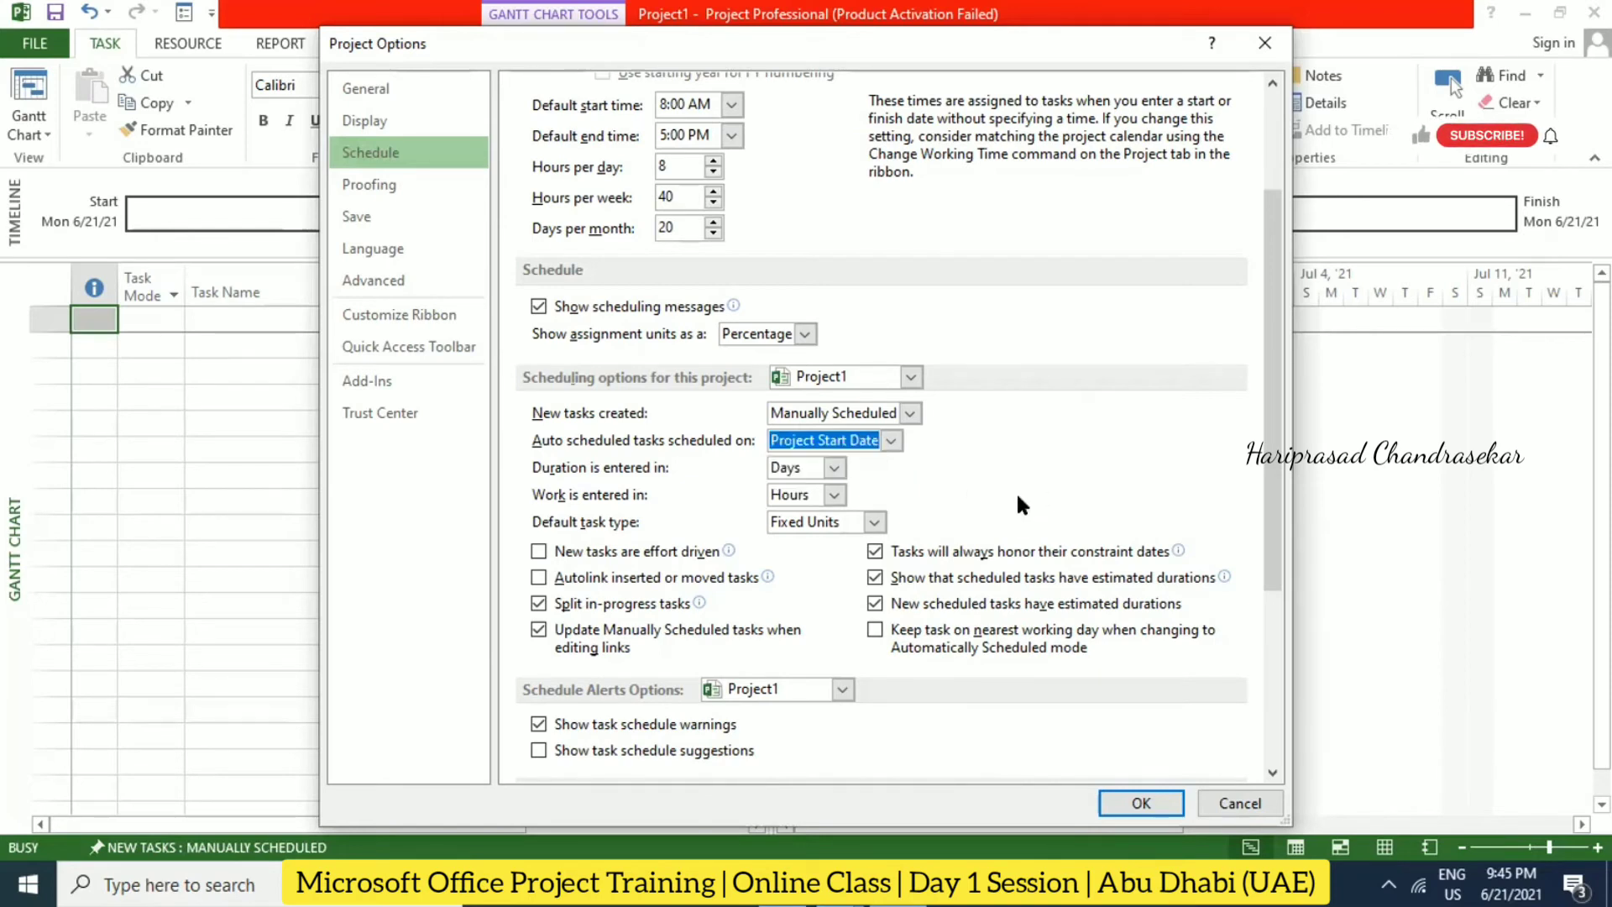
Step: Check the available time units for entering duration and work in the project's scheduling options
left_click(836, 468)
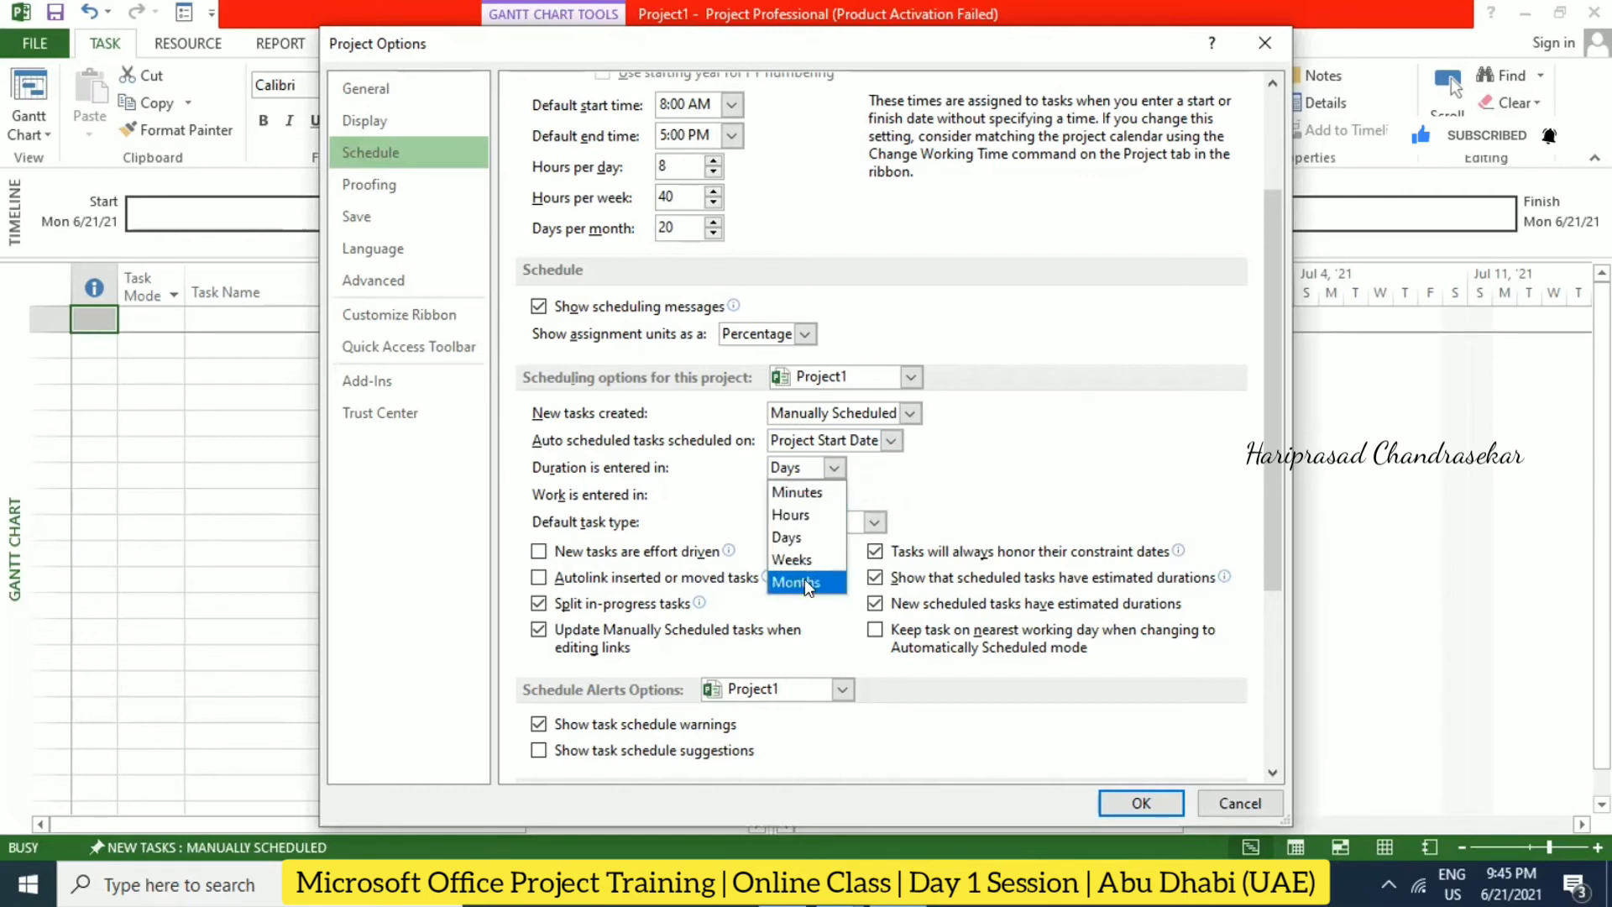
left_click(937, 475)
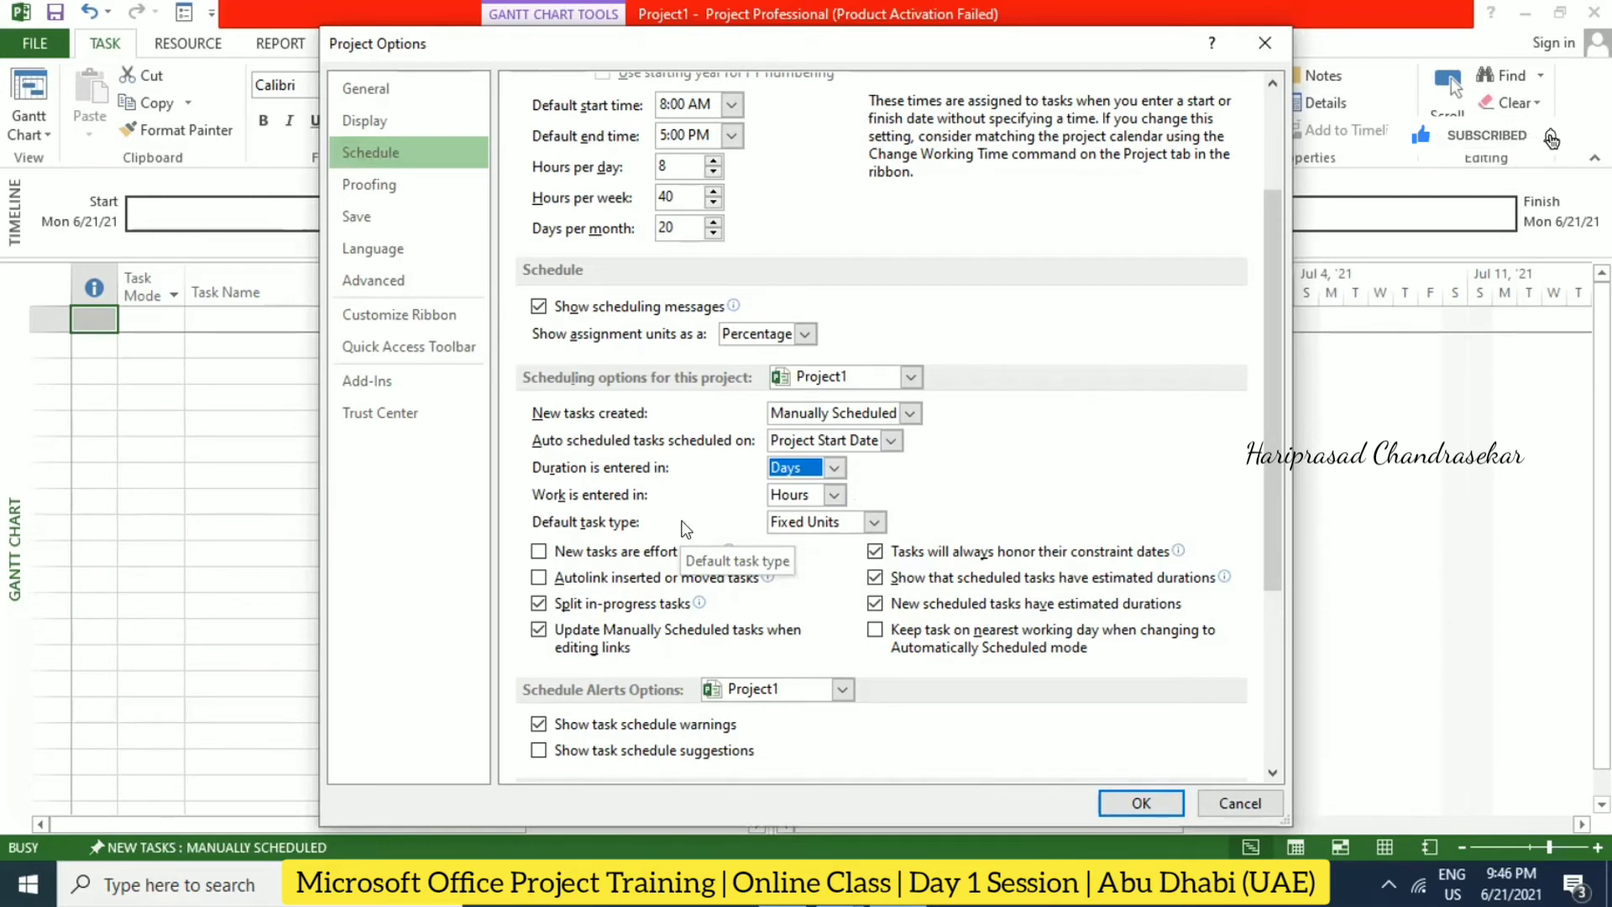
left_click(837, 494)
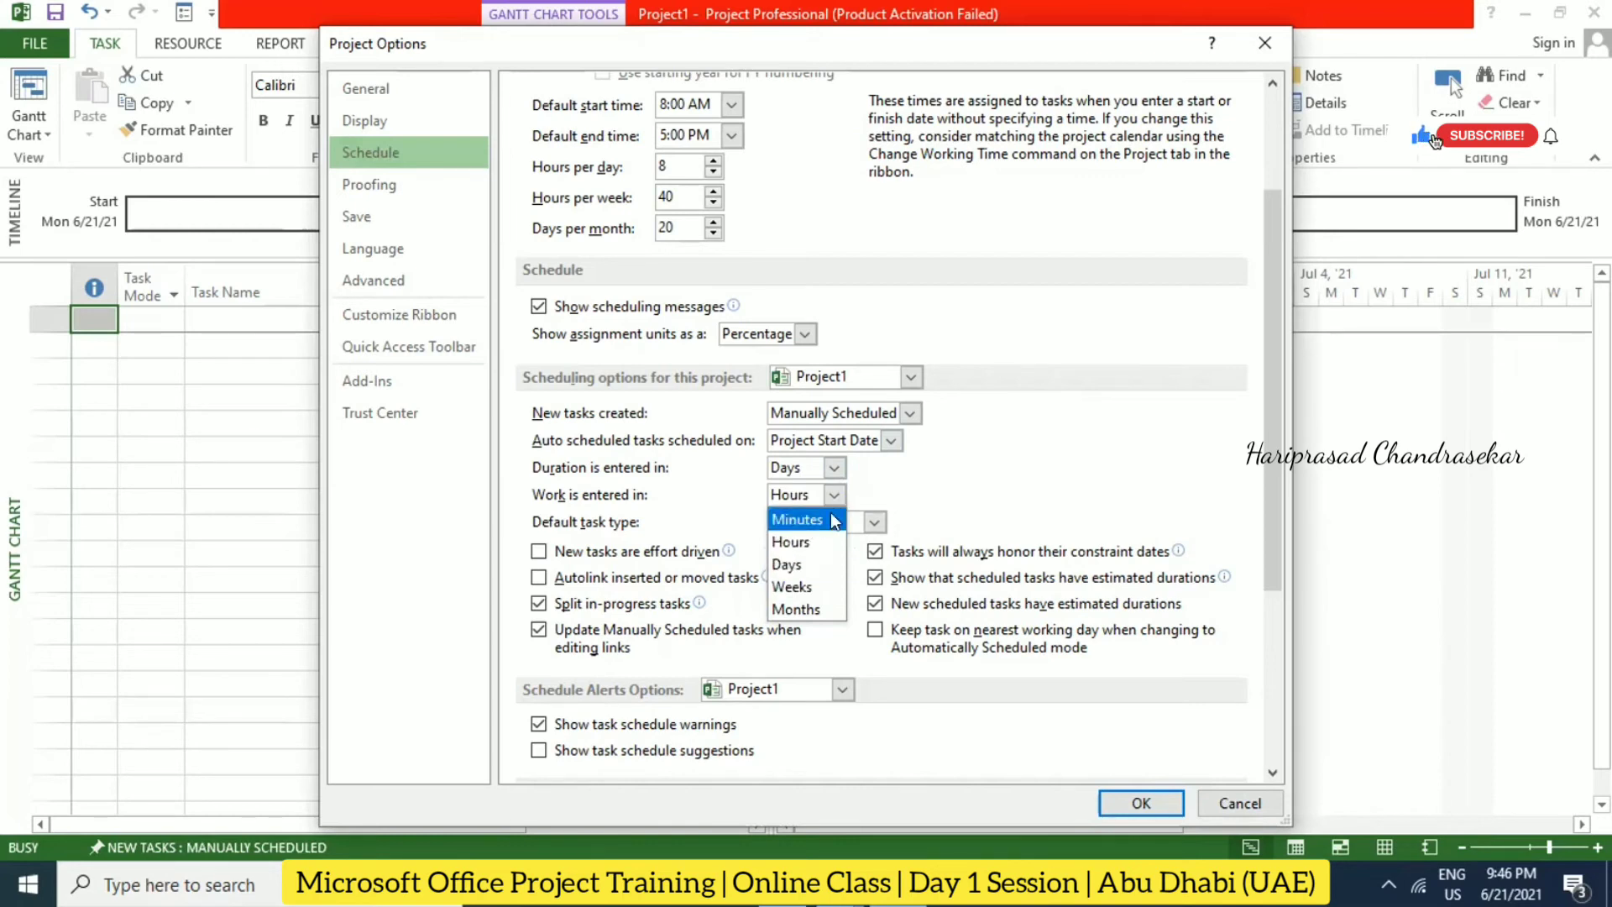
left_click(916, 492)
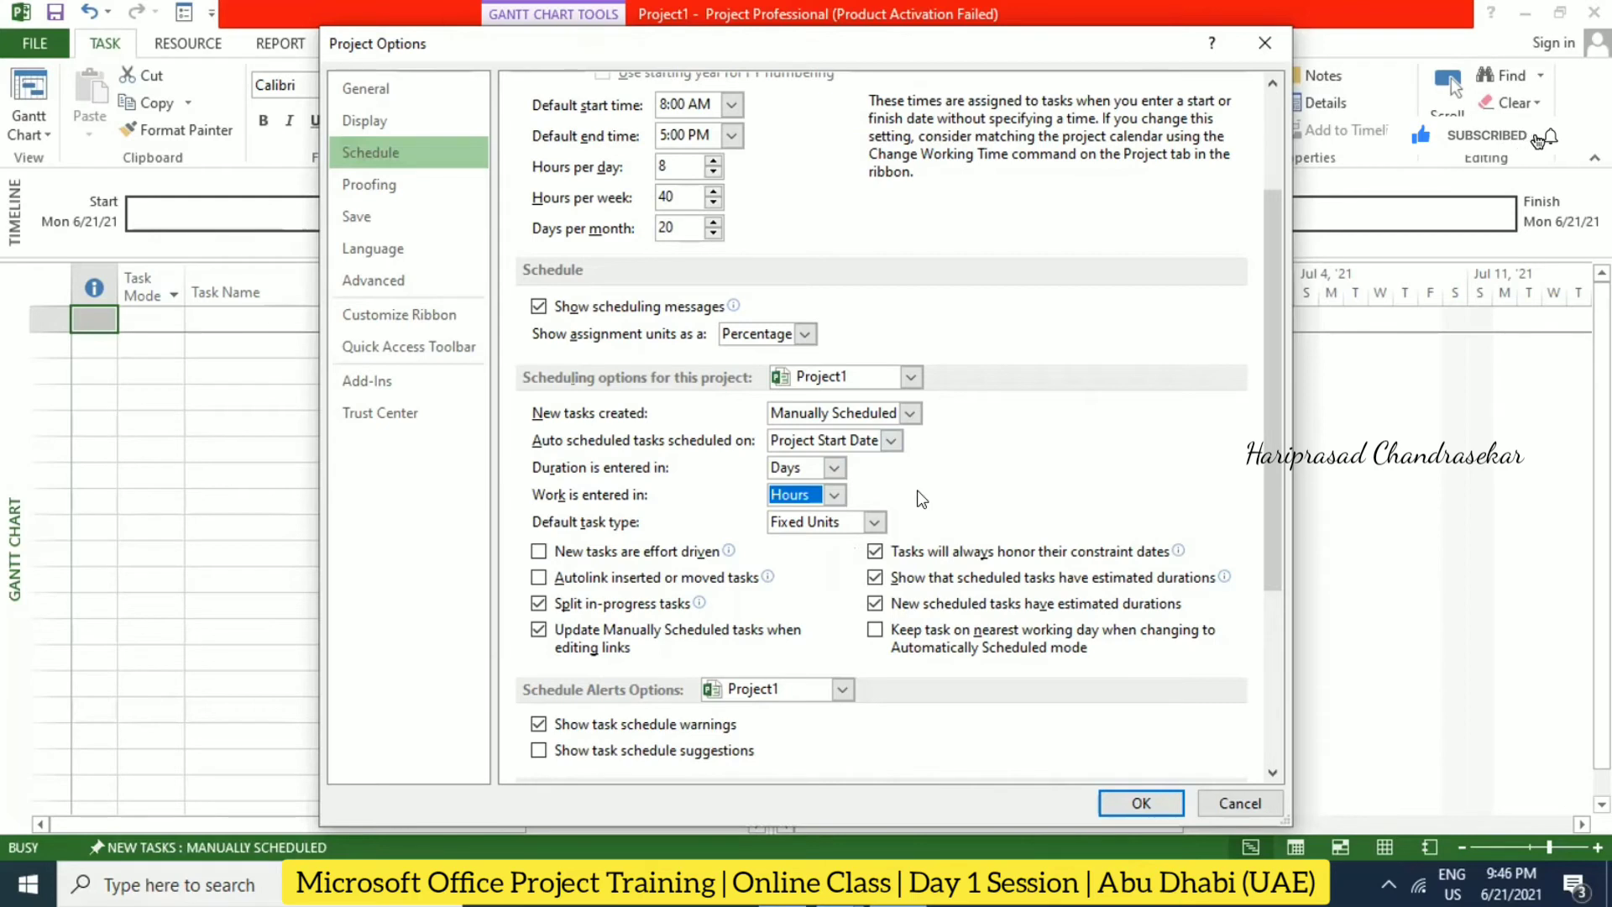
Step: Review the default task type choices and the effort-driven option for new tasks
left_click(875, 522)
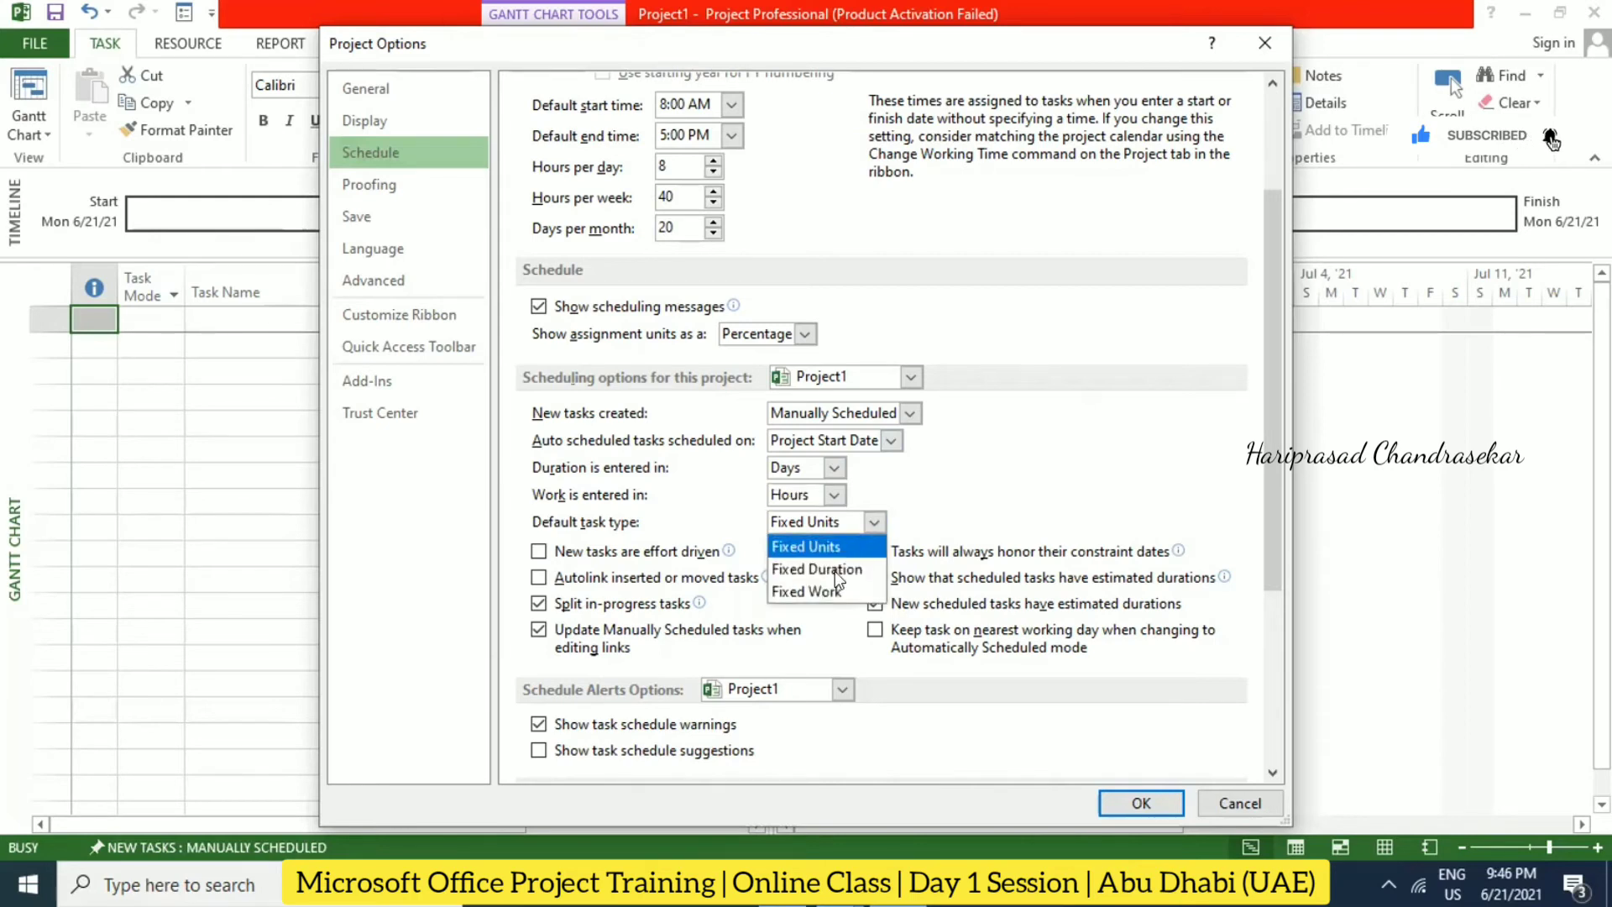
left_click(989, 491)
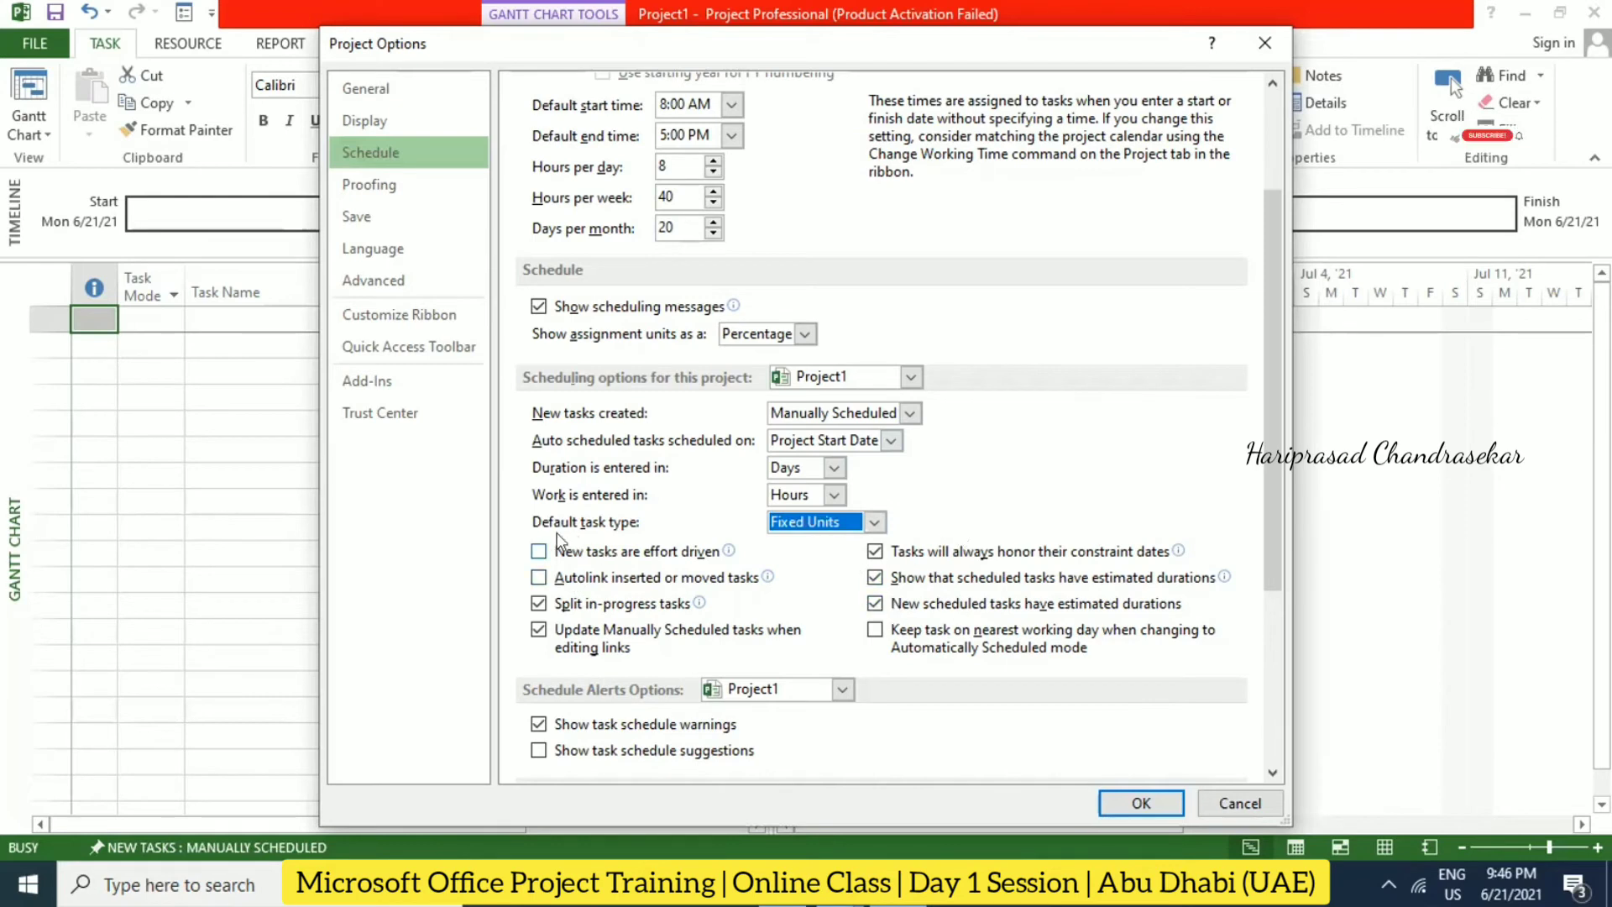
mouse_move(590, 559)
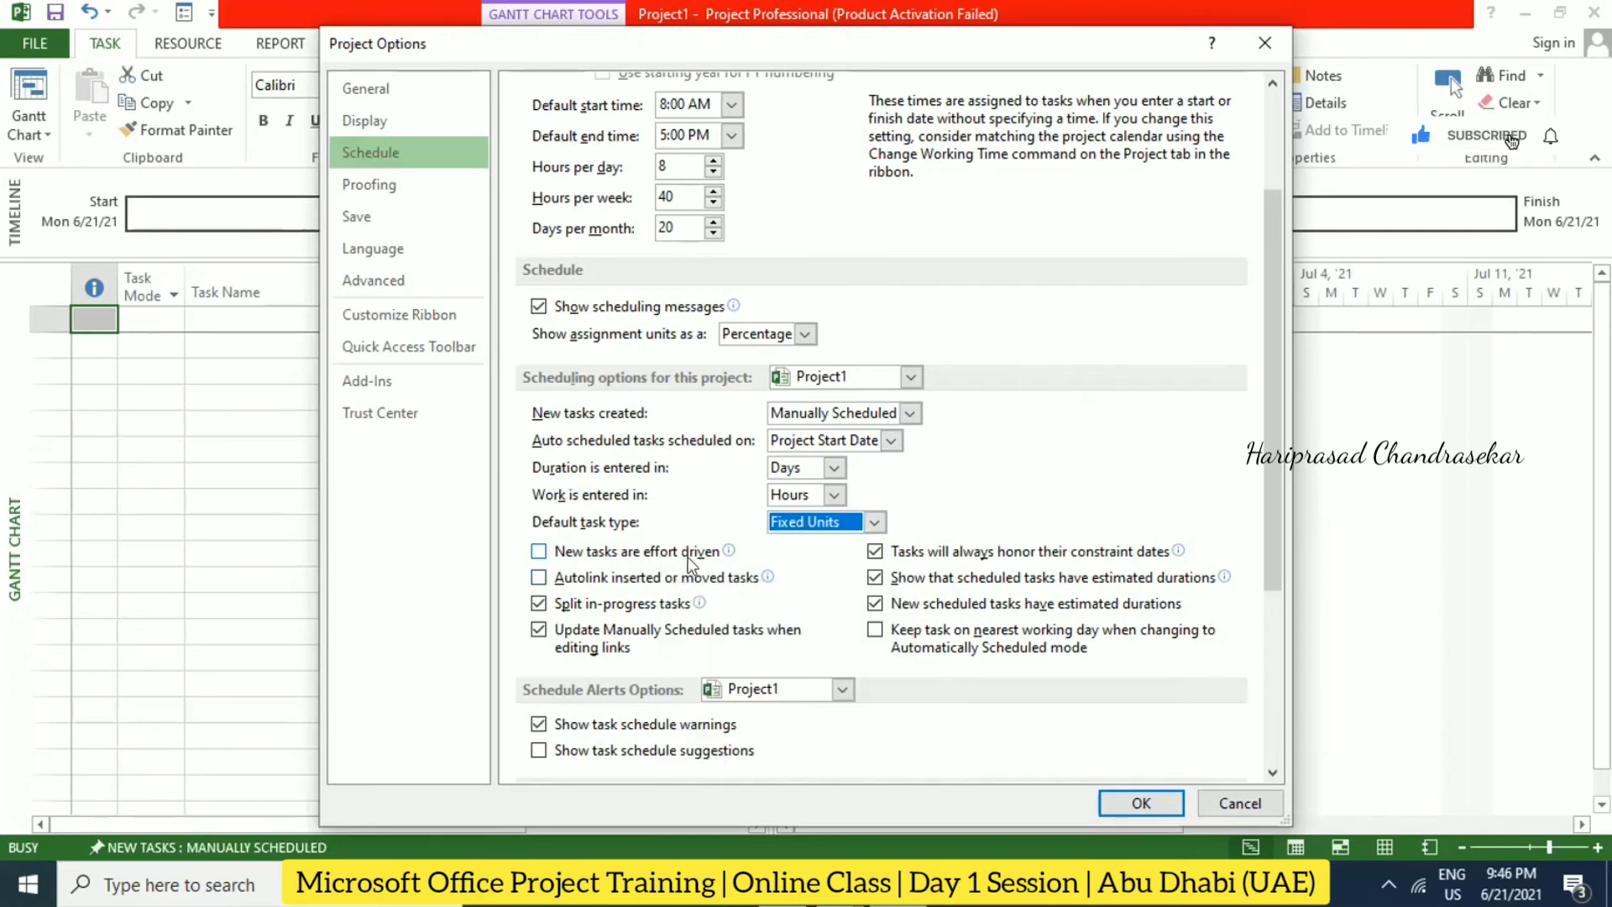
left_click(849, 525)
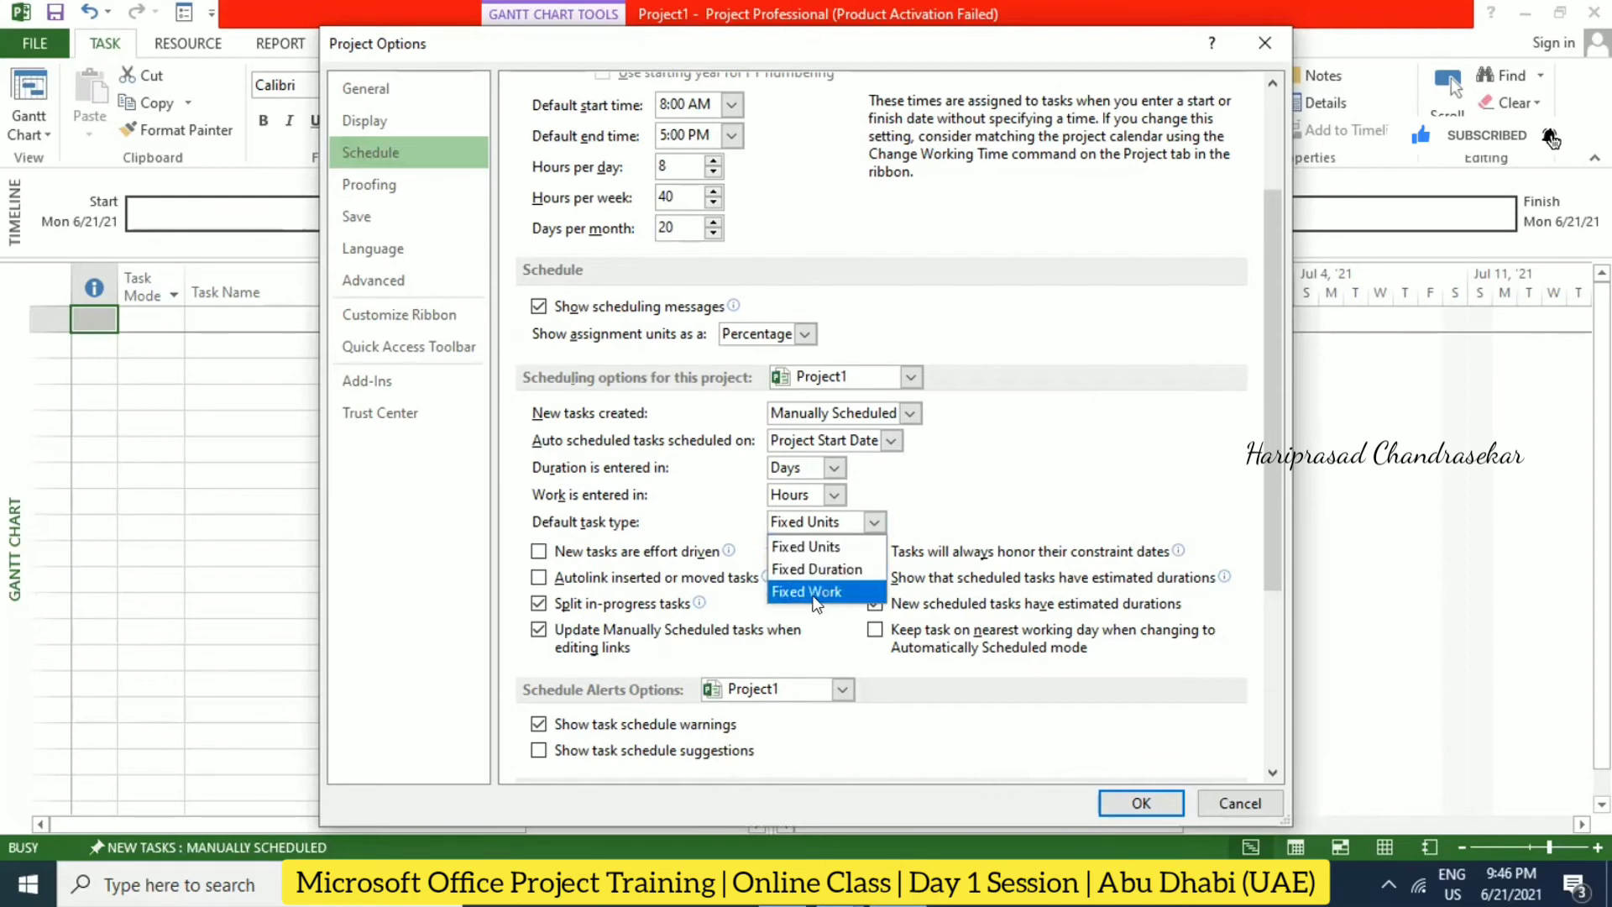
left_click(993, 493)
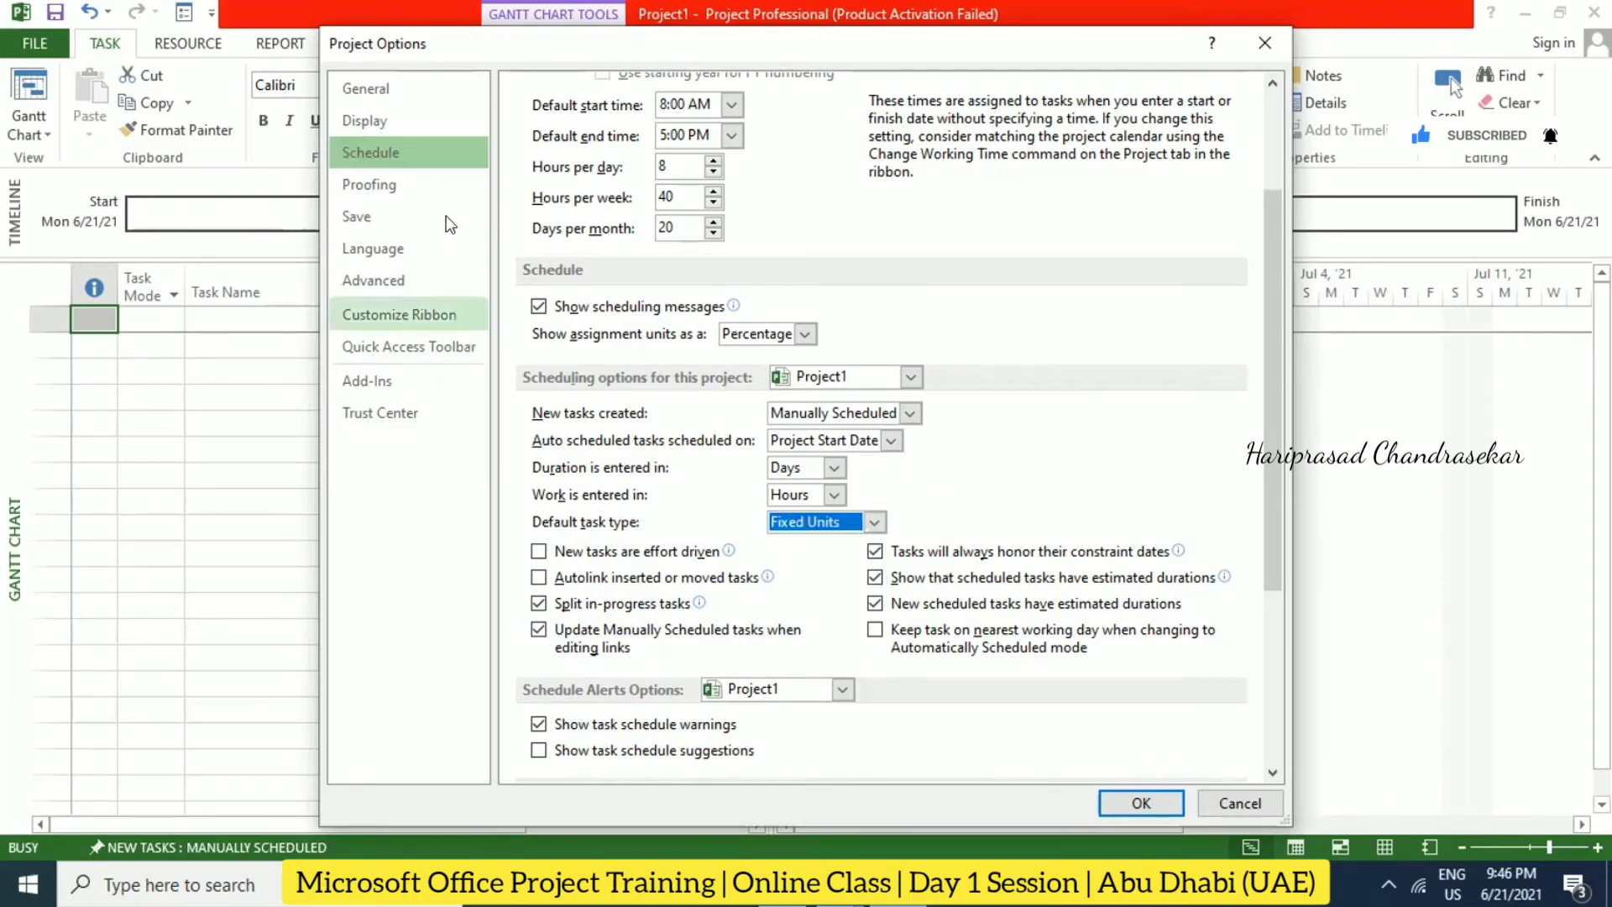
Step: Open the Proofing options and look through the AutoCorrect and spelling correction settings
left_click(383, 183)
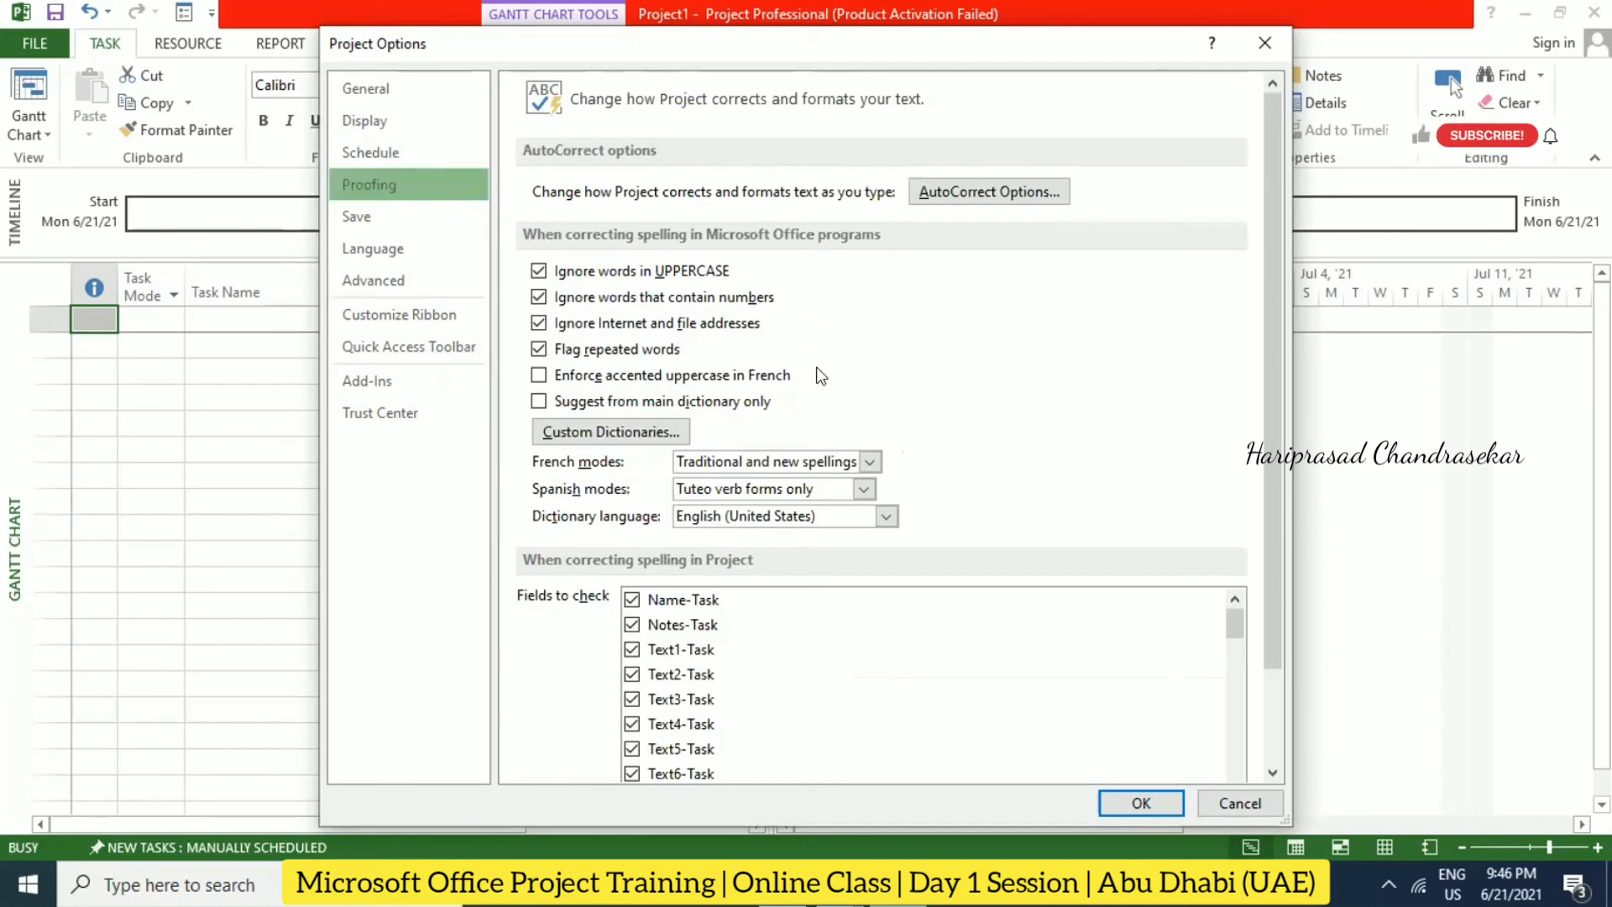
scroll(821, 346, "down", 3)
scroll(819, 314, "up", 3)
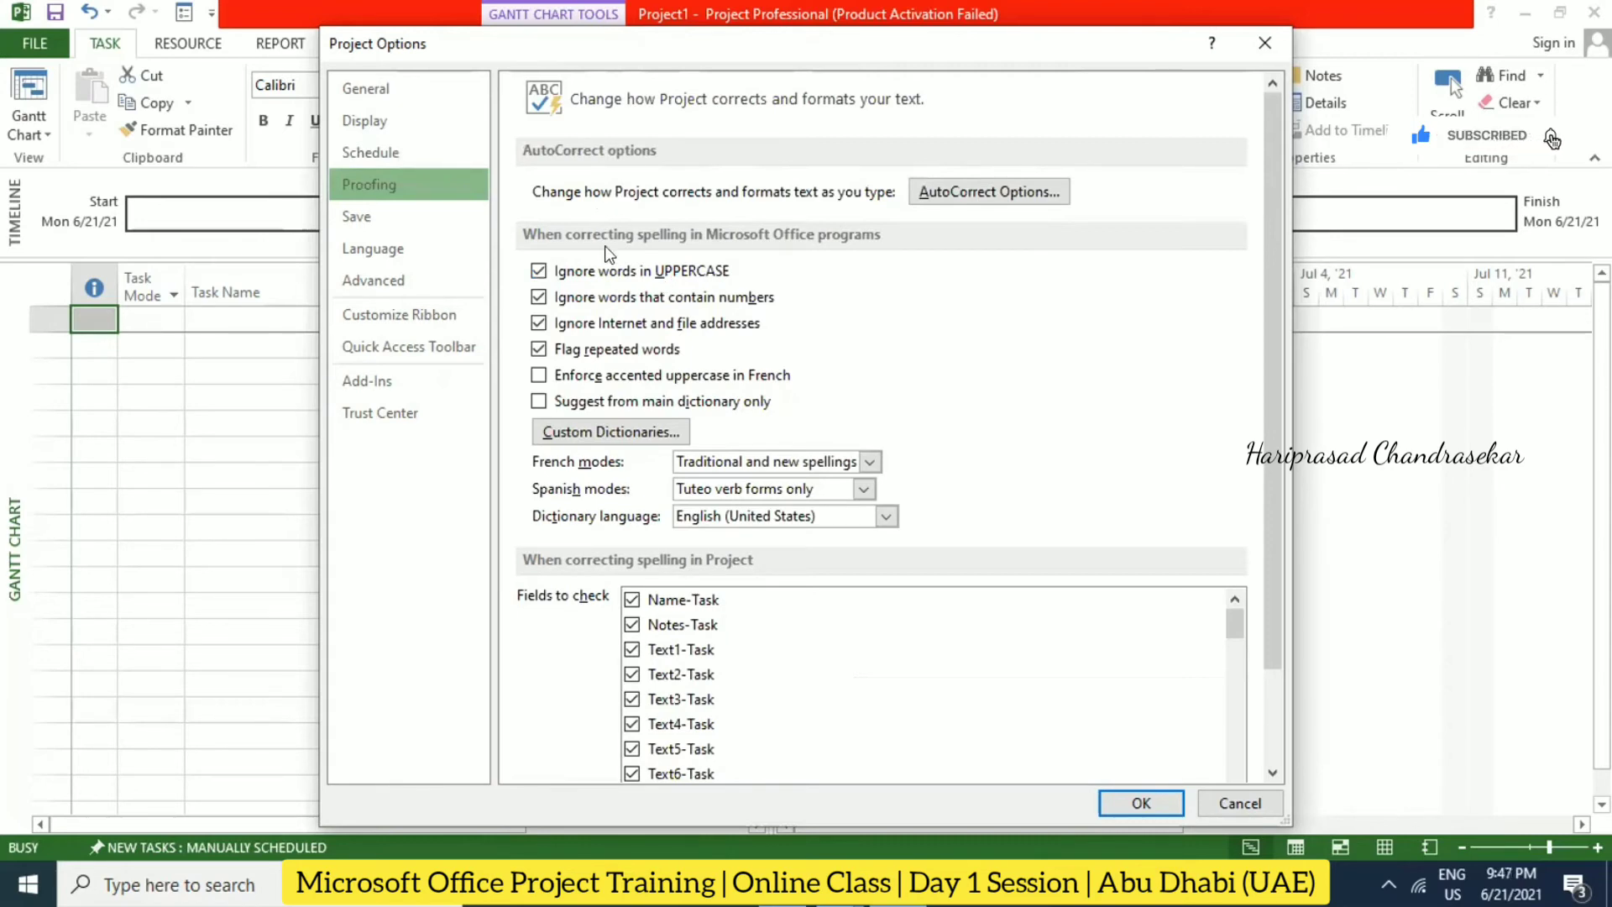
Step: Open the Save options and examine the file formats available for saving projects
left_click(388, 218)
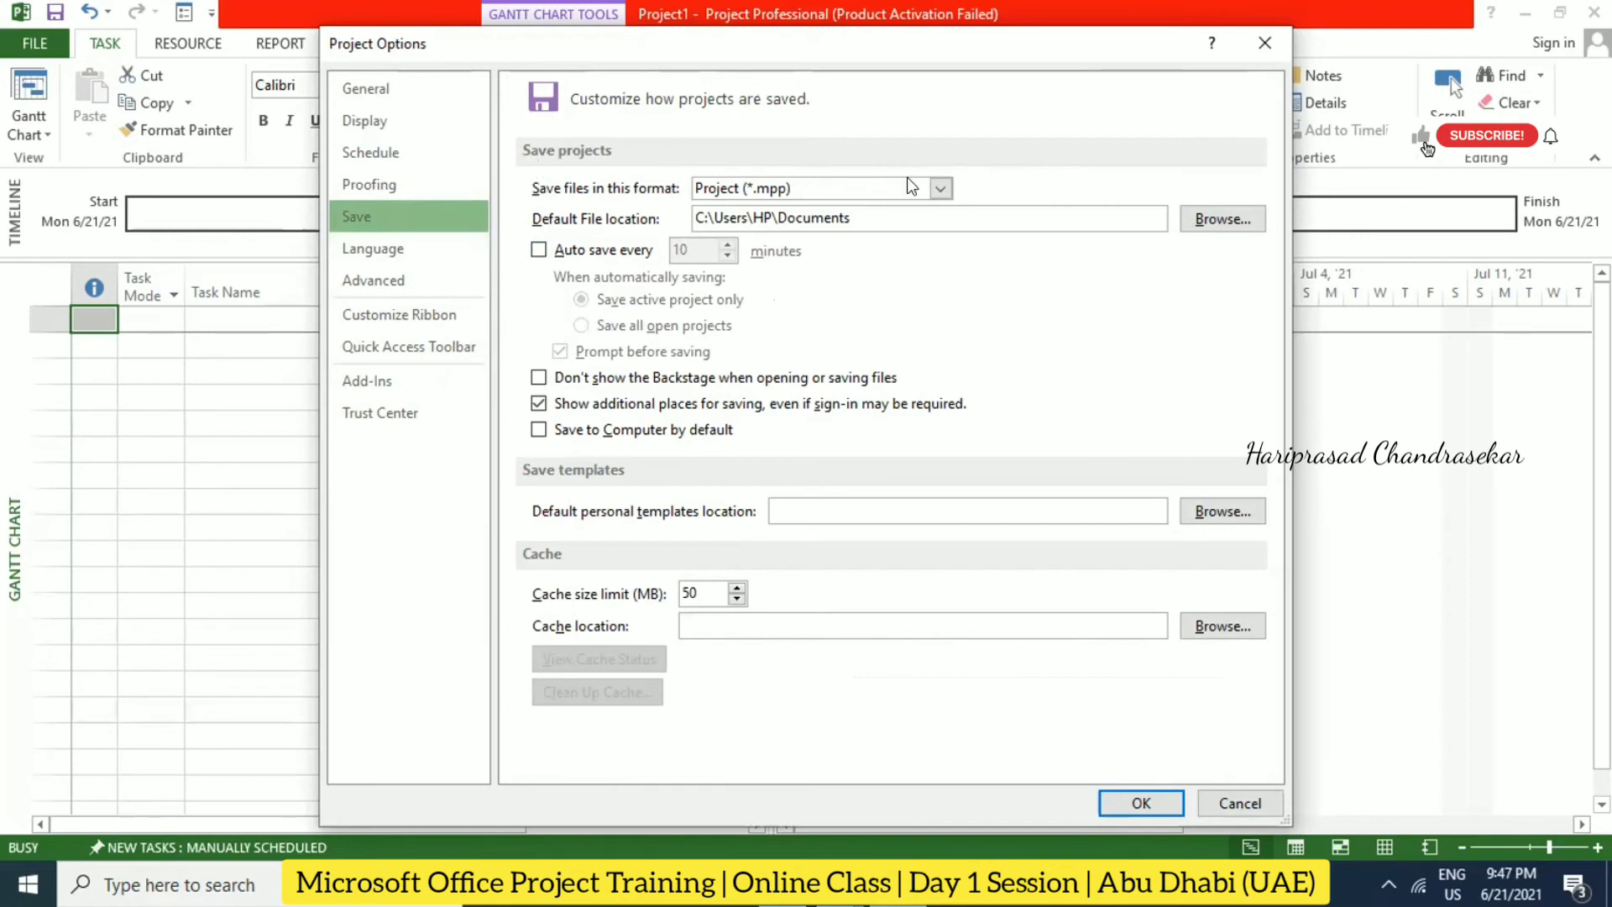
left_click(943, 186)
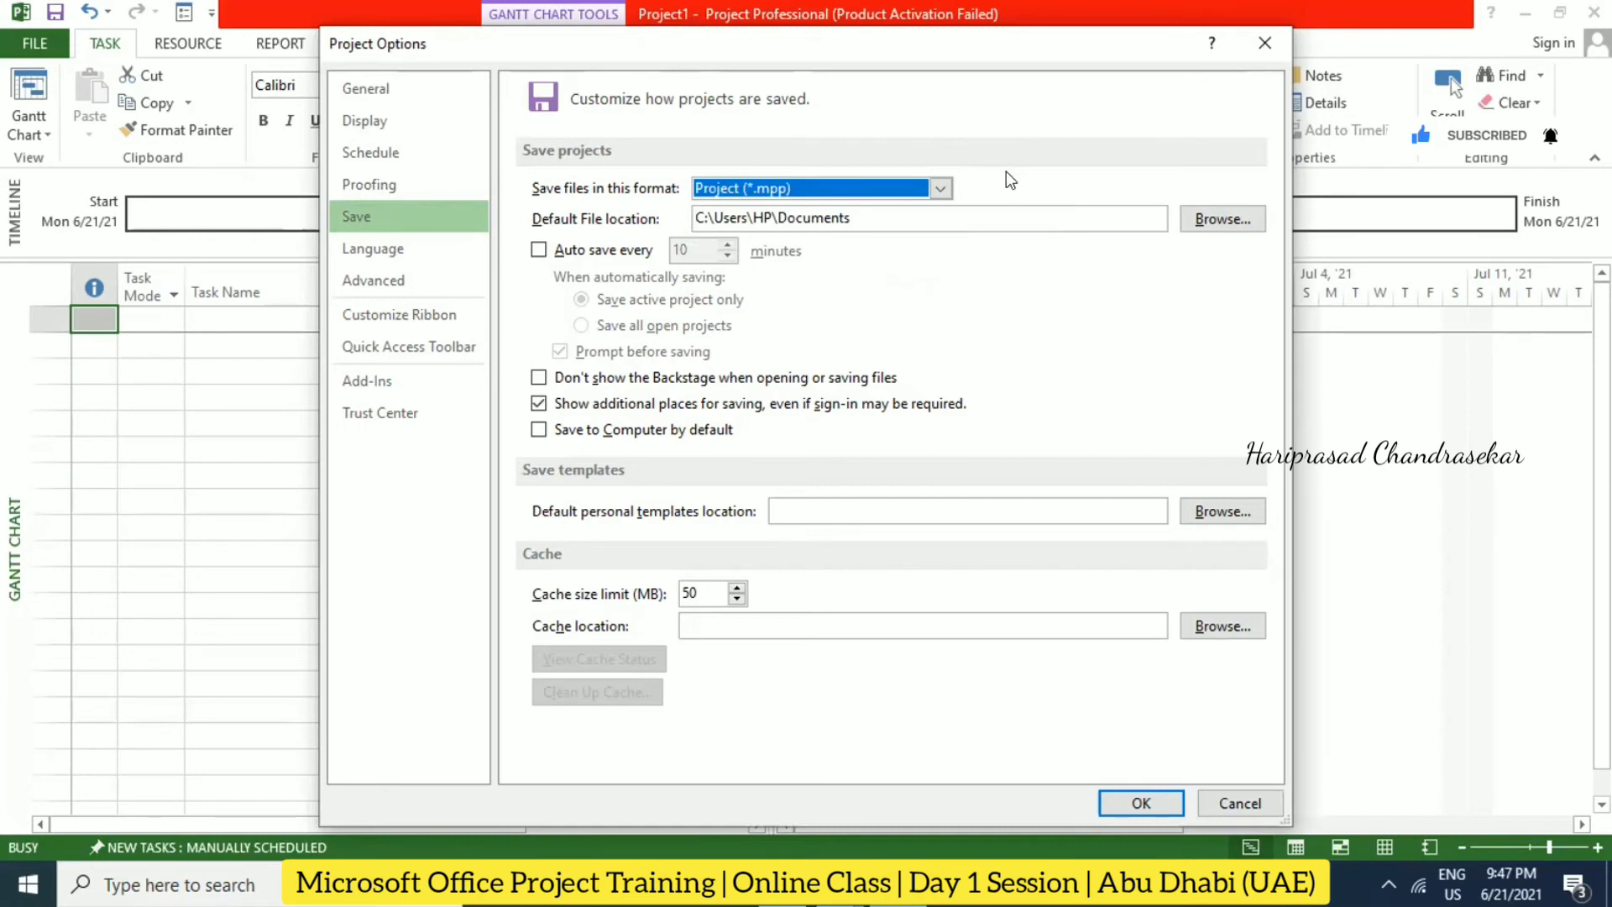
left_click(804, 199)
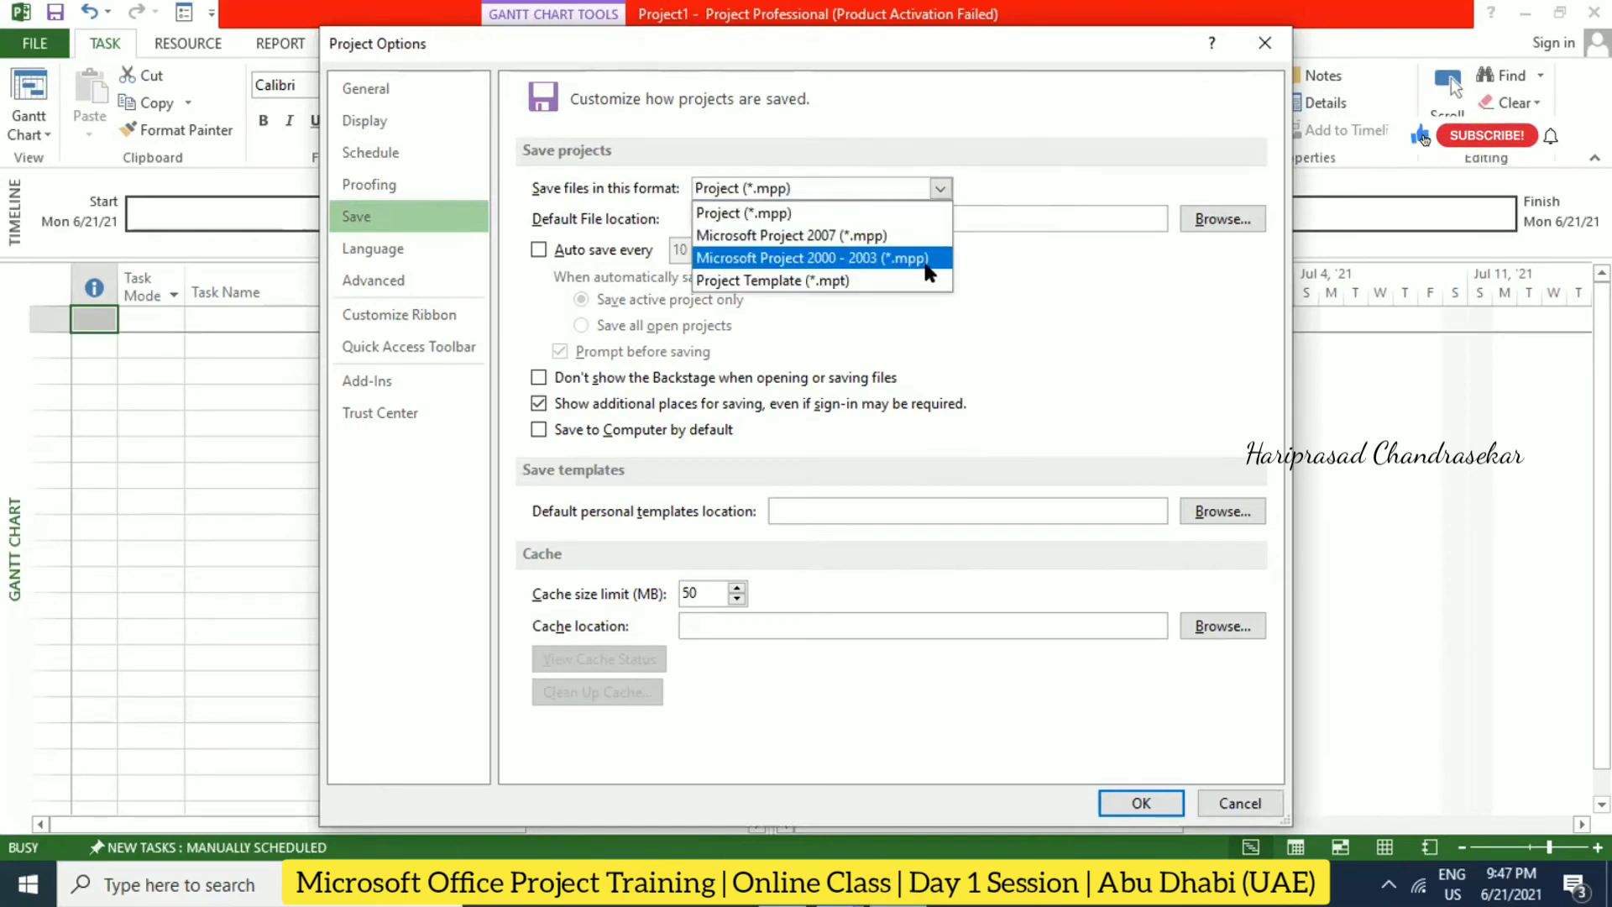
left_click(1070, 264)
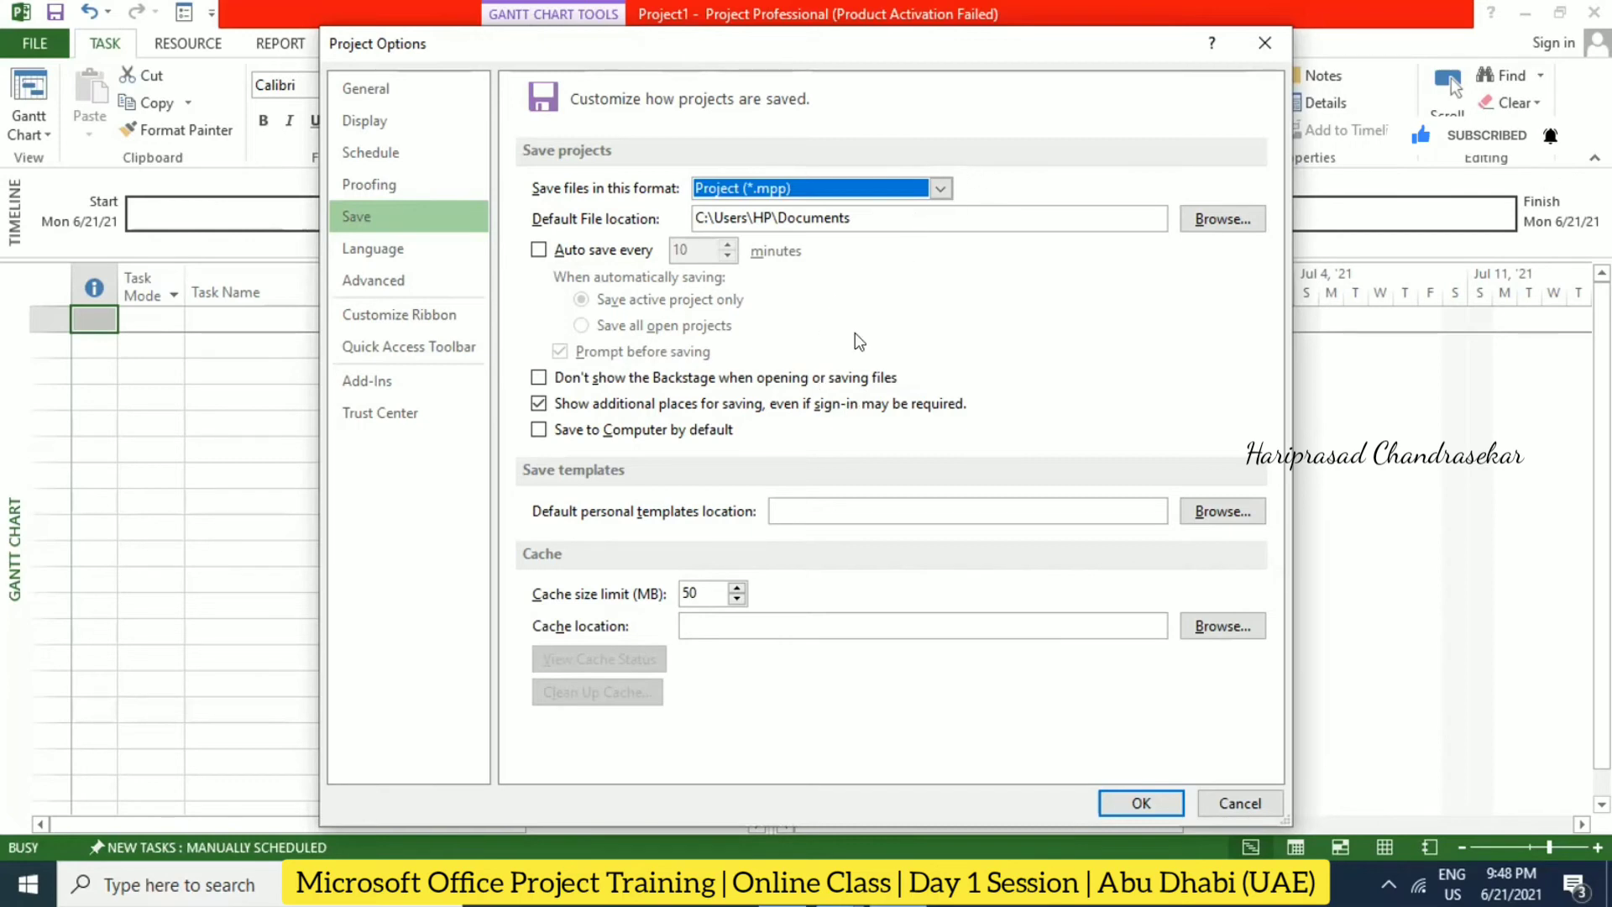
Step: View the Language preferences and look through the Advanced options down to the project's display options
left_click(405, 244)
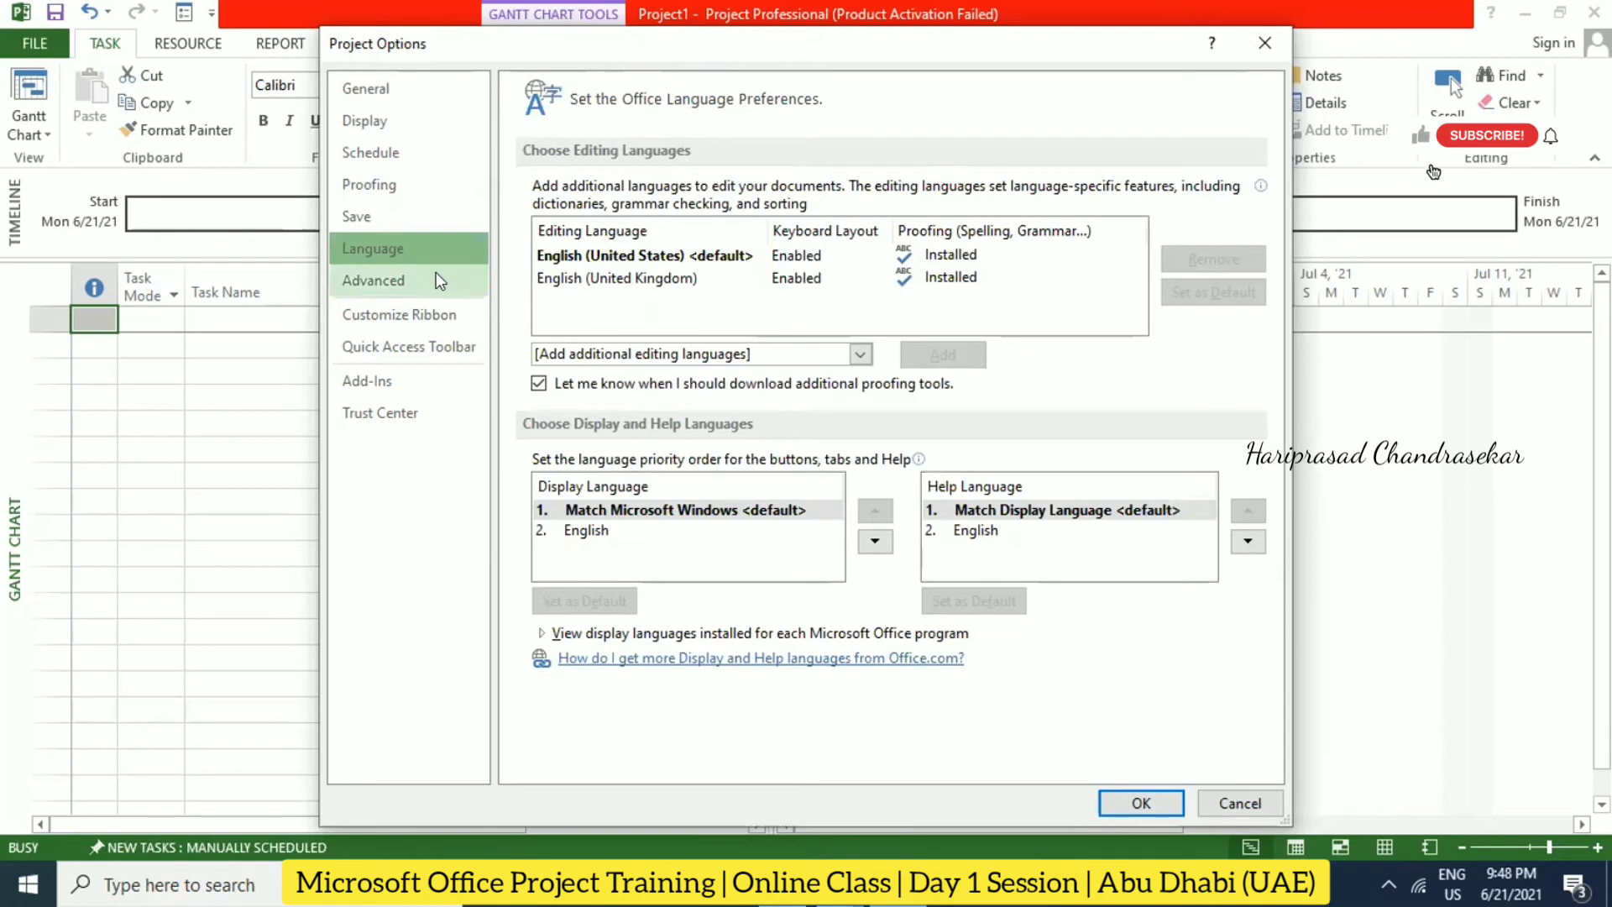
left_click(391, 280)
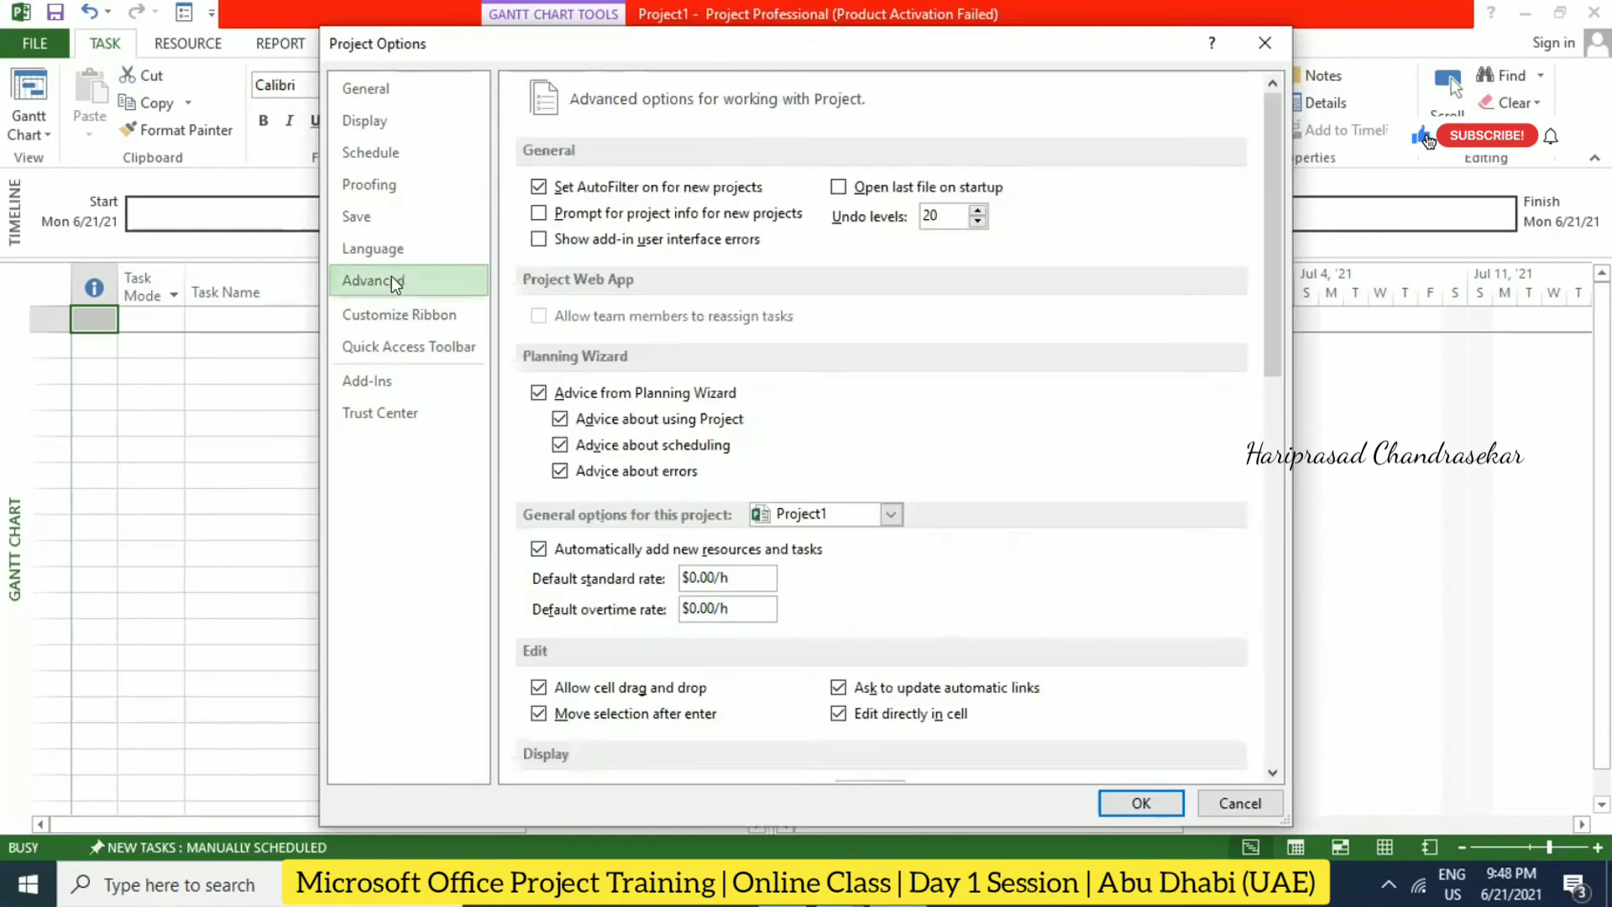
scroll(704, 319, "down", 1)
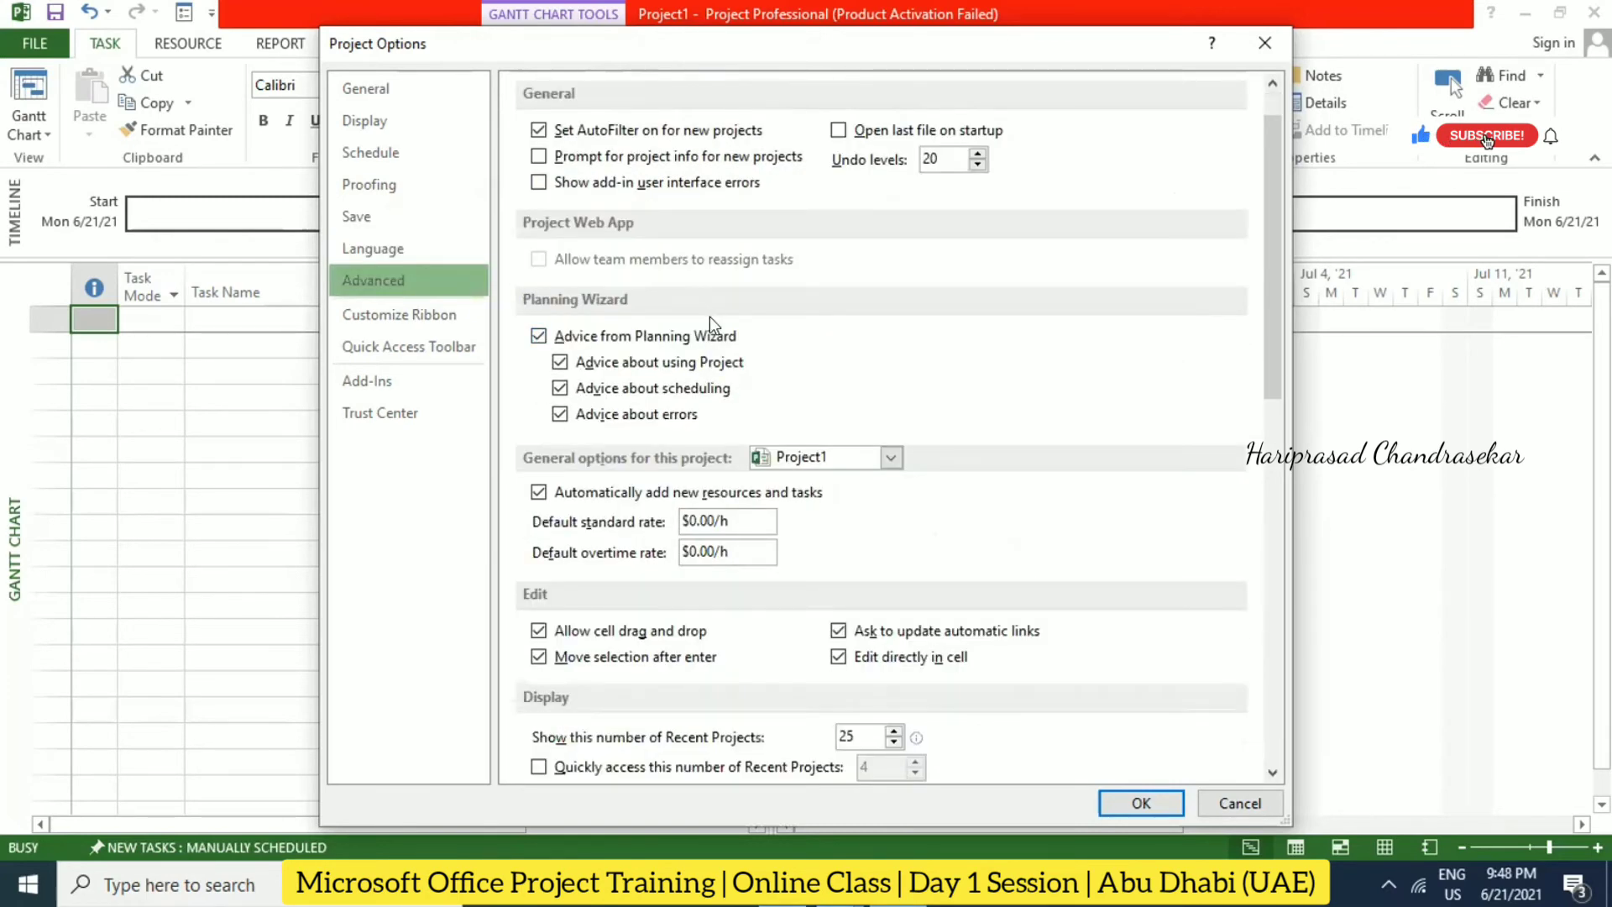
scroll(709, 315, "down", 10)
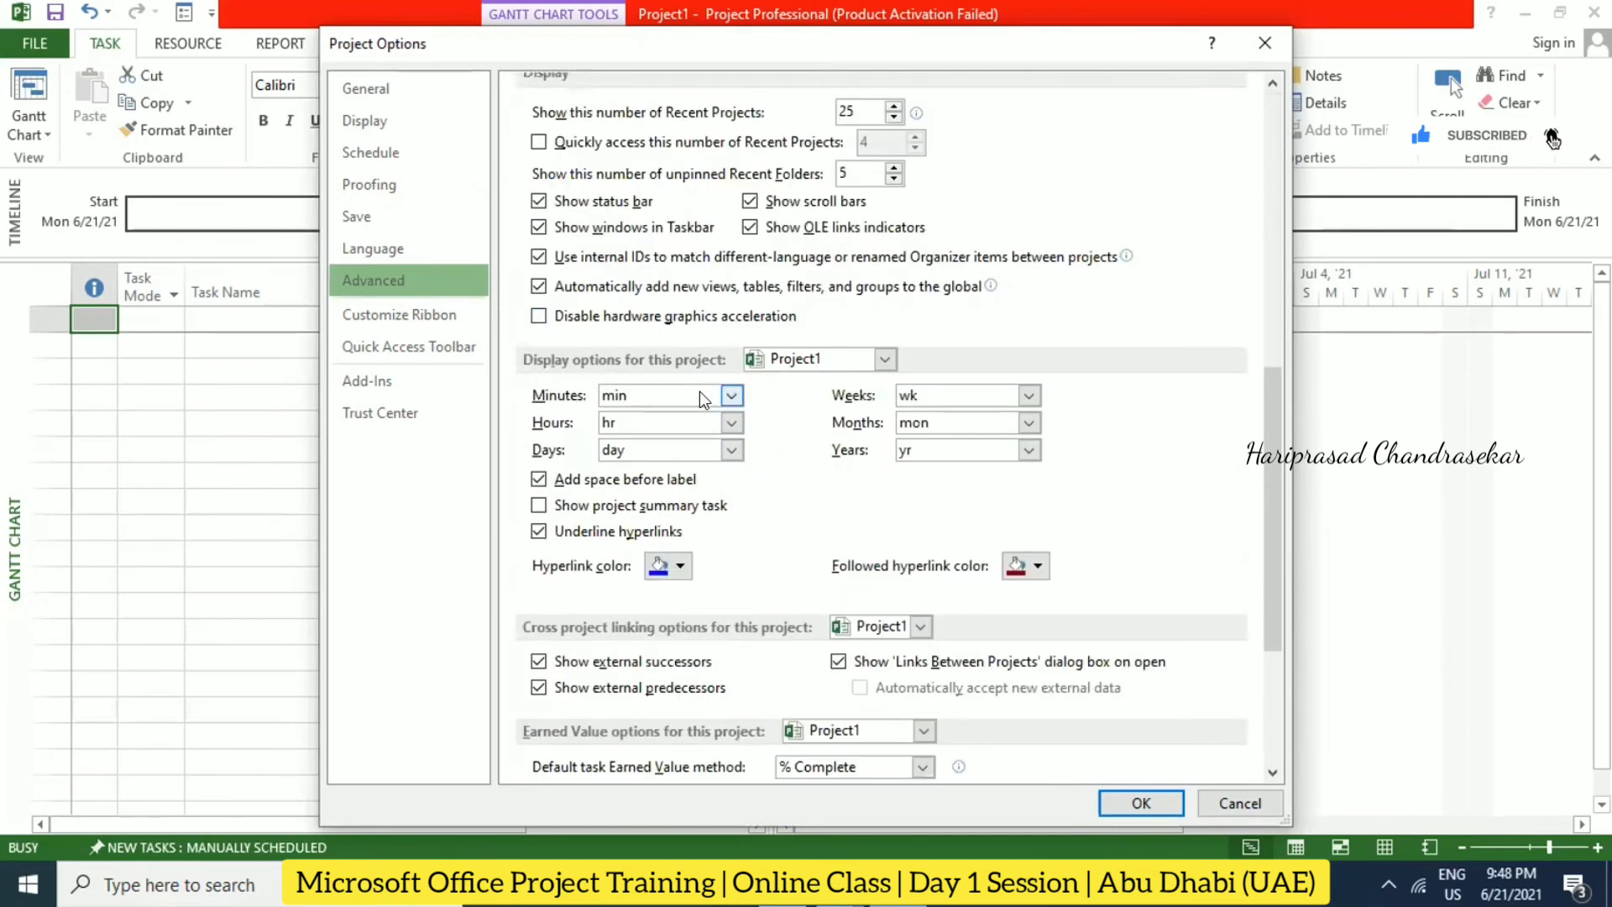
Step: Check the label choices for minutes and months in the project's Advanced display options
left_click(729, 396)
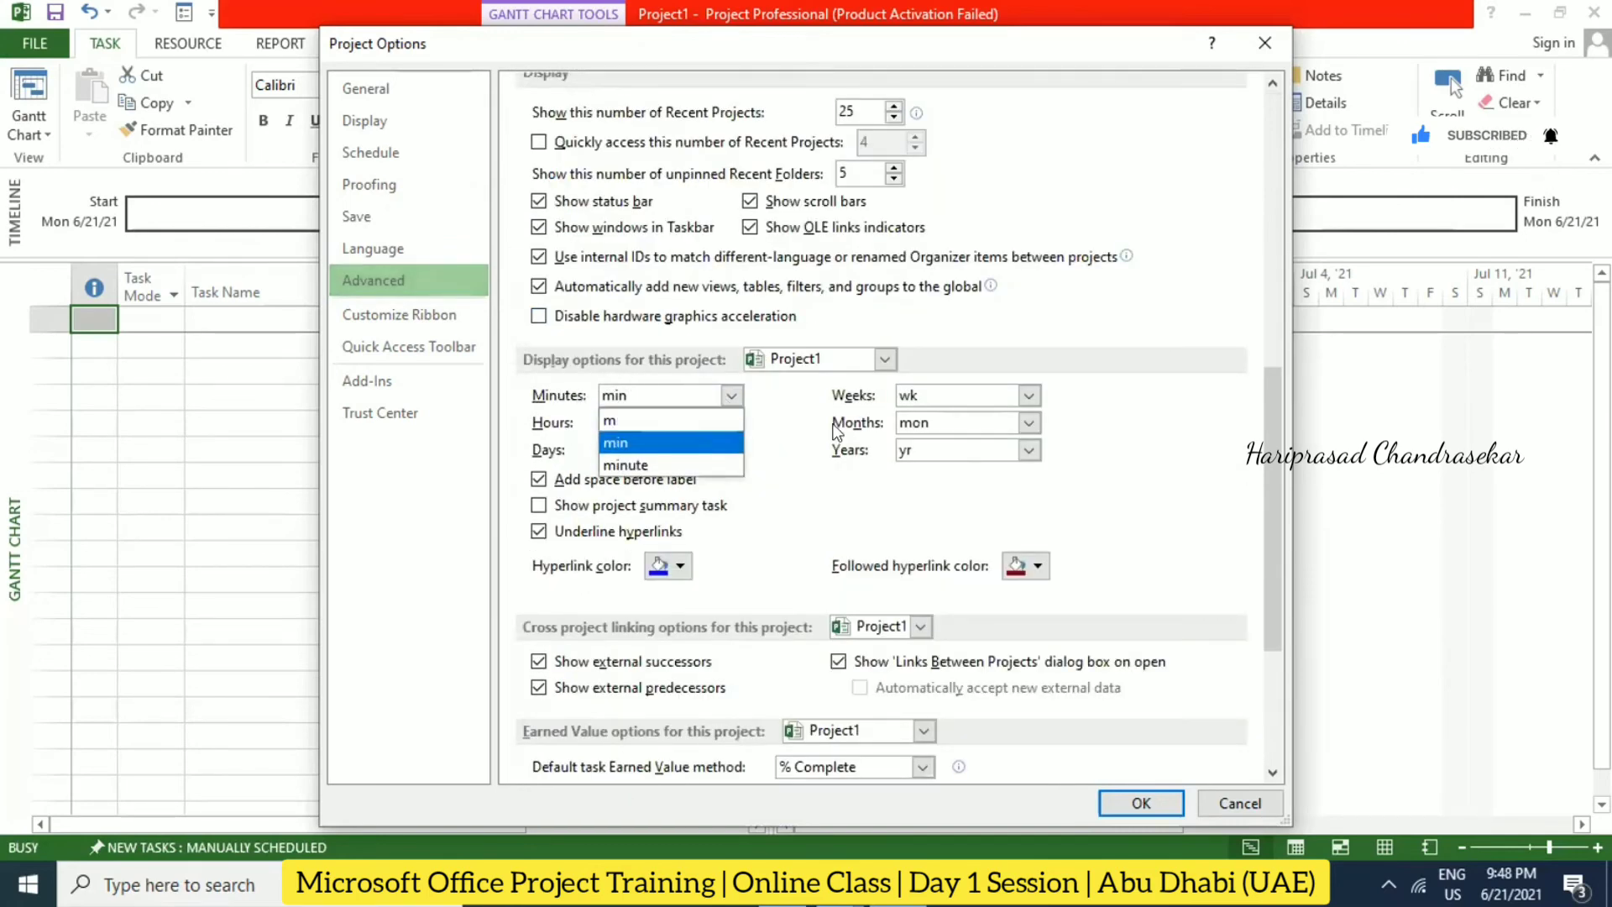
left_click(1199, 433)
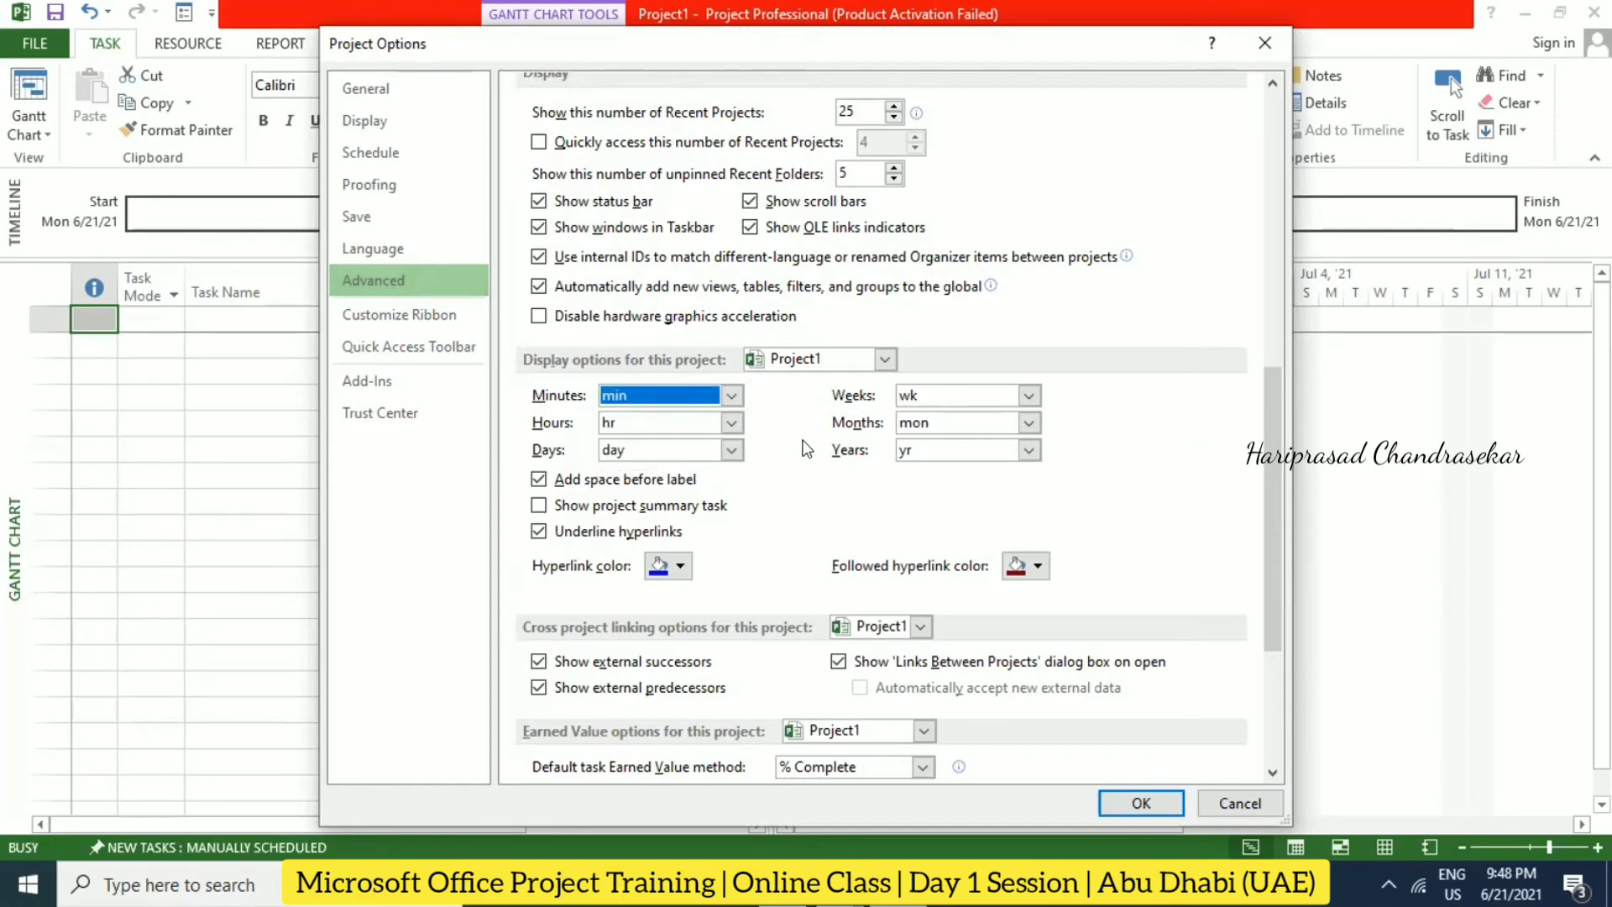
left_click(729, 396)
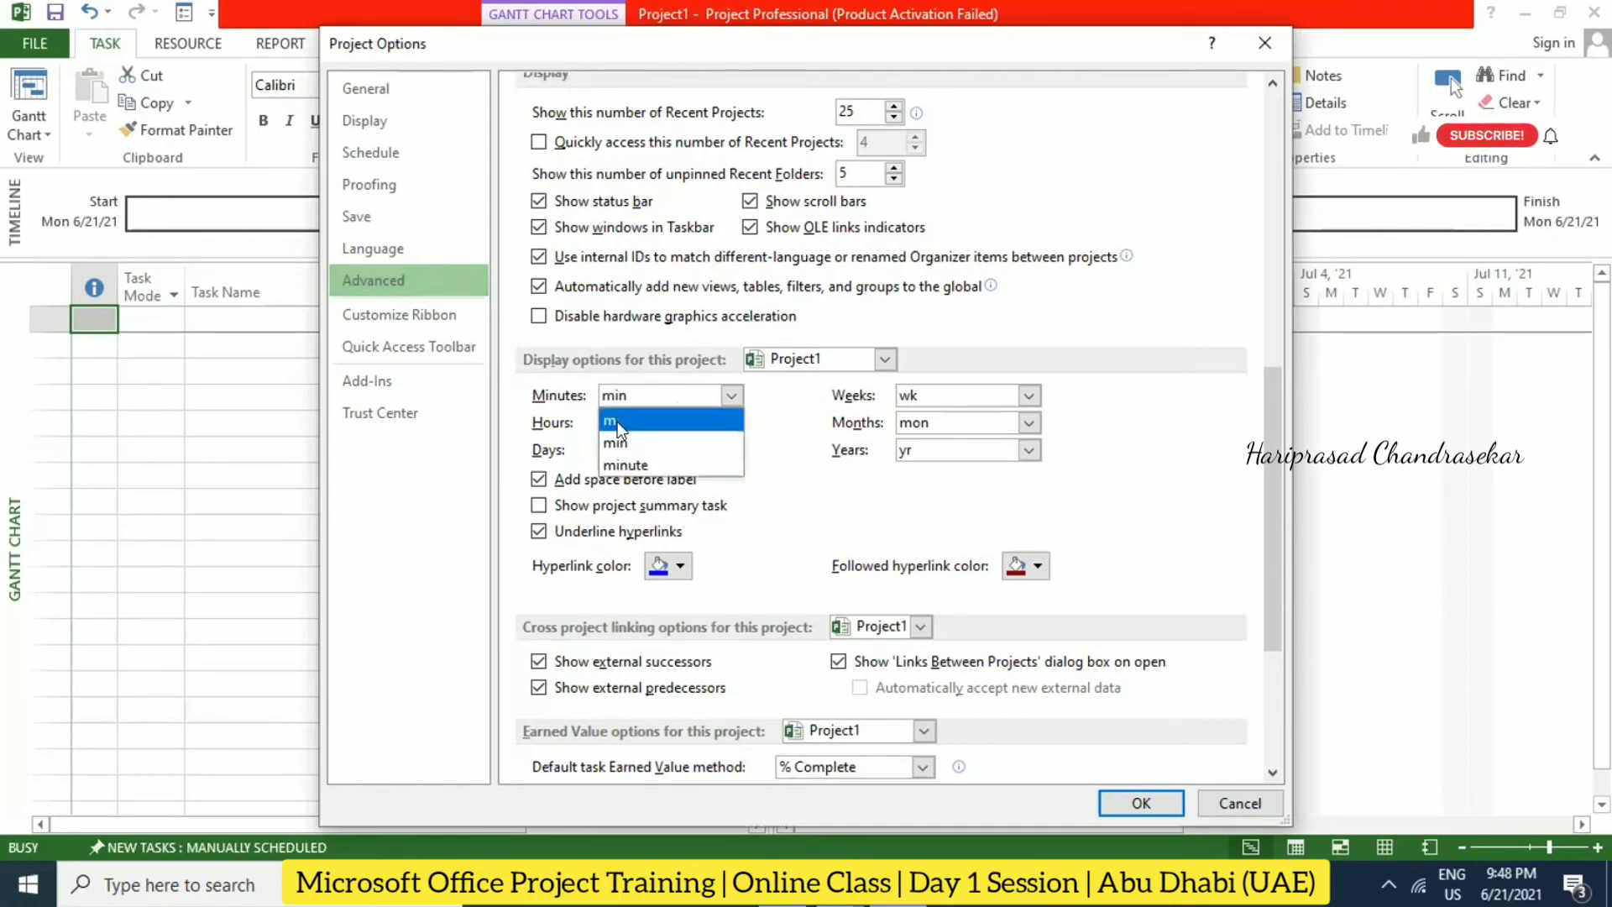
left_click(1159, 480)
left_click(1027, 424)
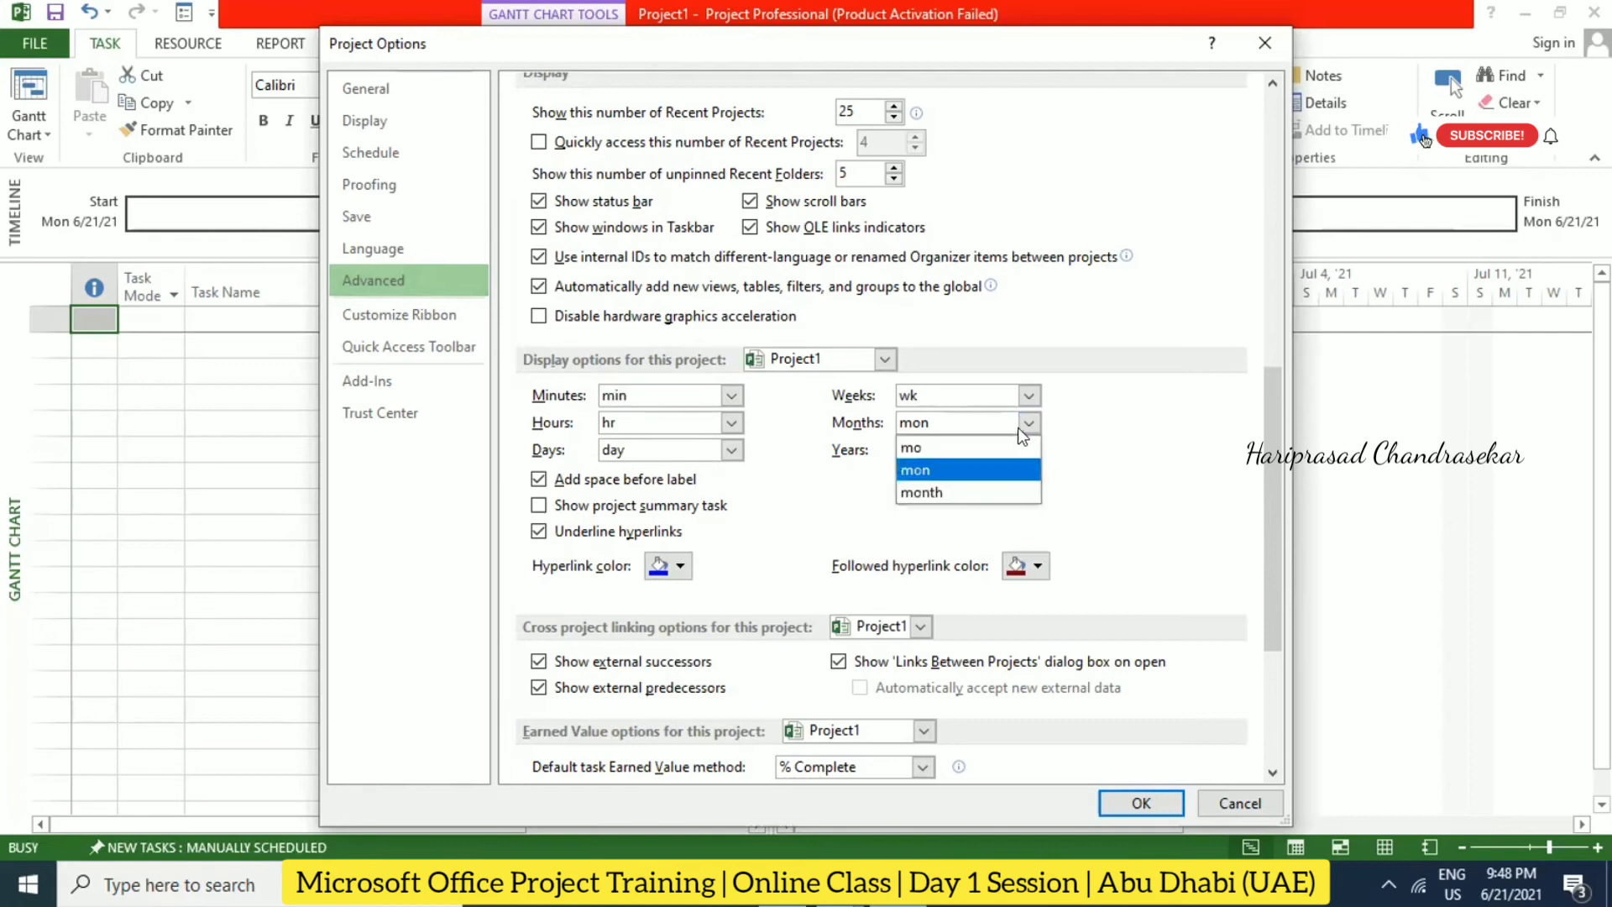
left_click(1087, 444)
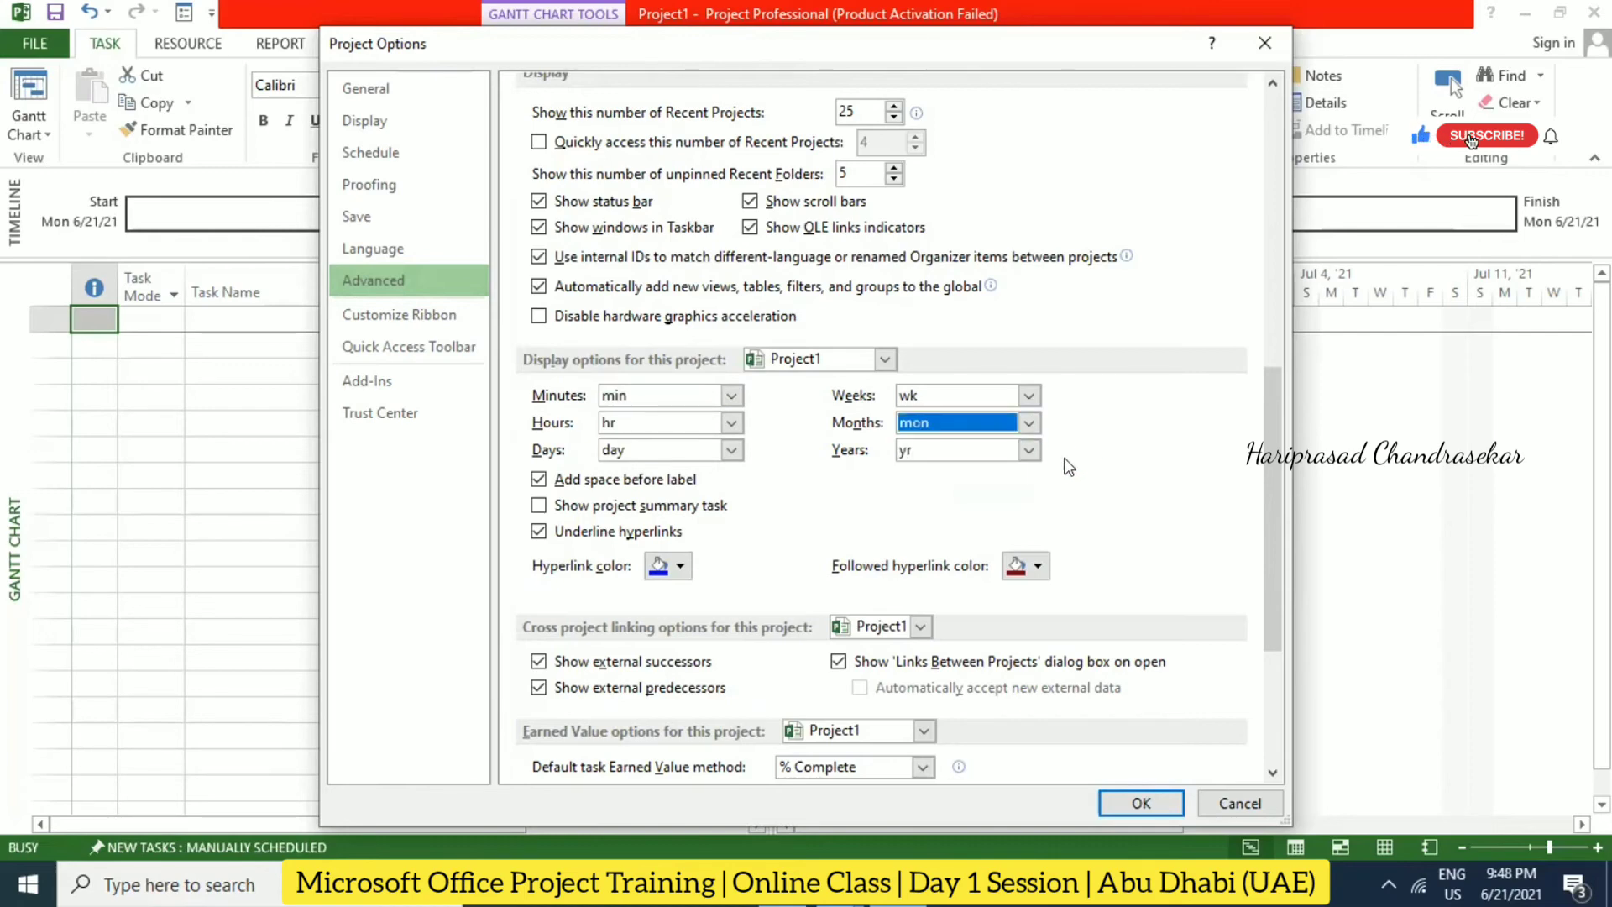
Step: Examine the baseline choices for Earned Value calculation in the Advanced options, keeping Baseline selected
scroll(915, 441, "down", 1)
scroll(911, 440, "down", 1)
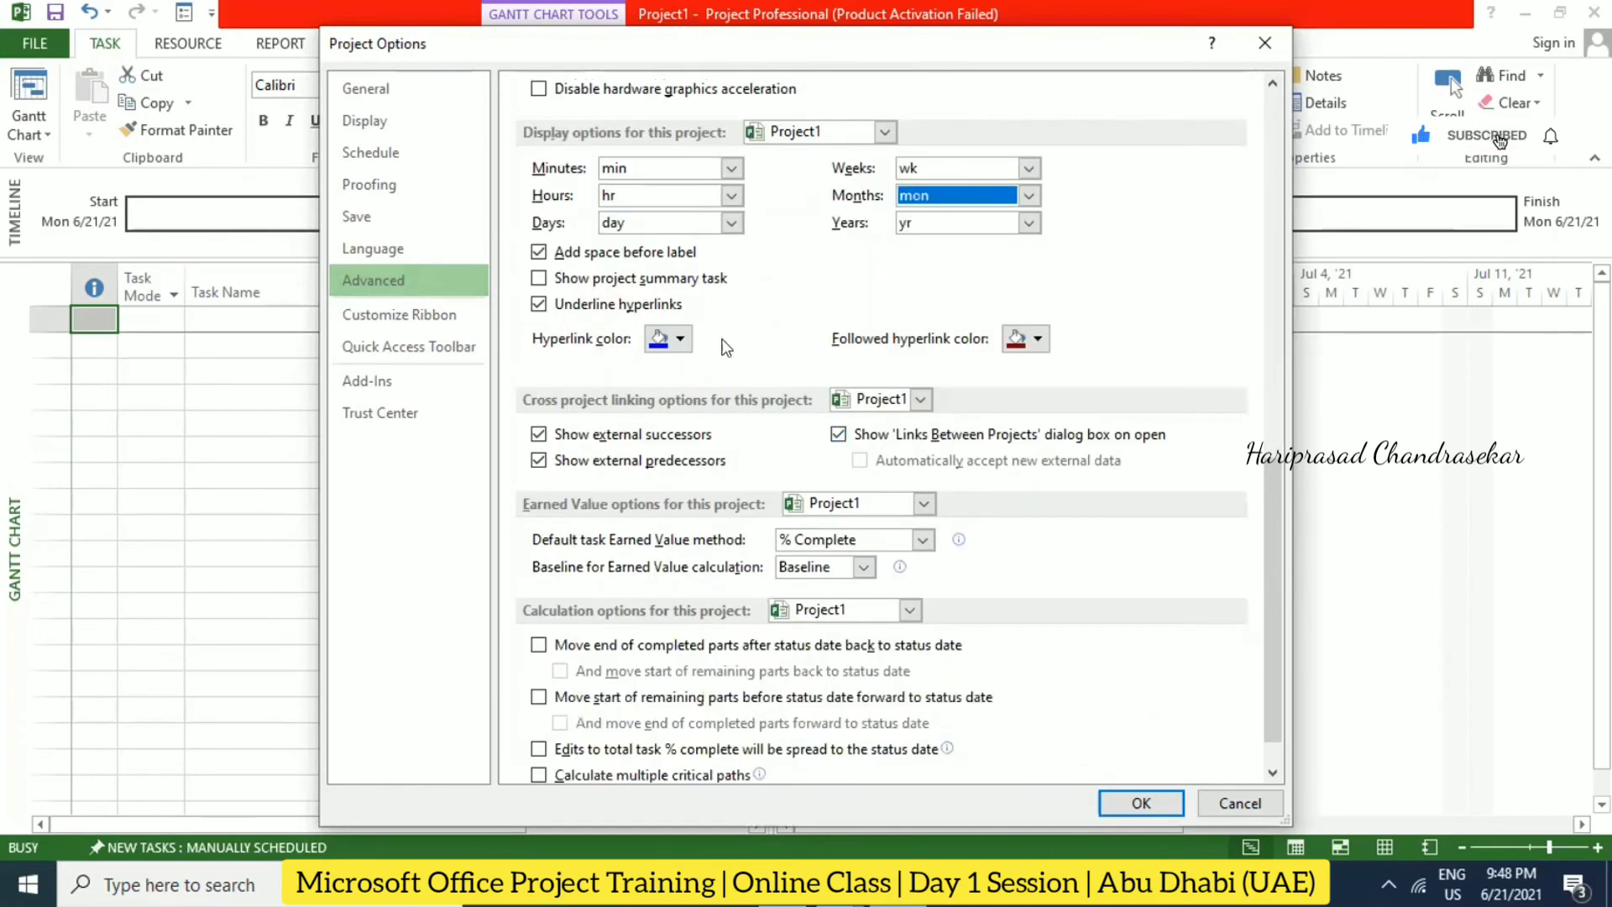
scroll(694, 411, "down", 1)
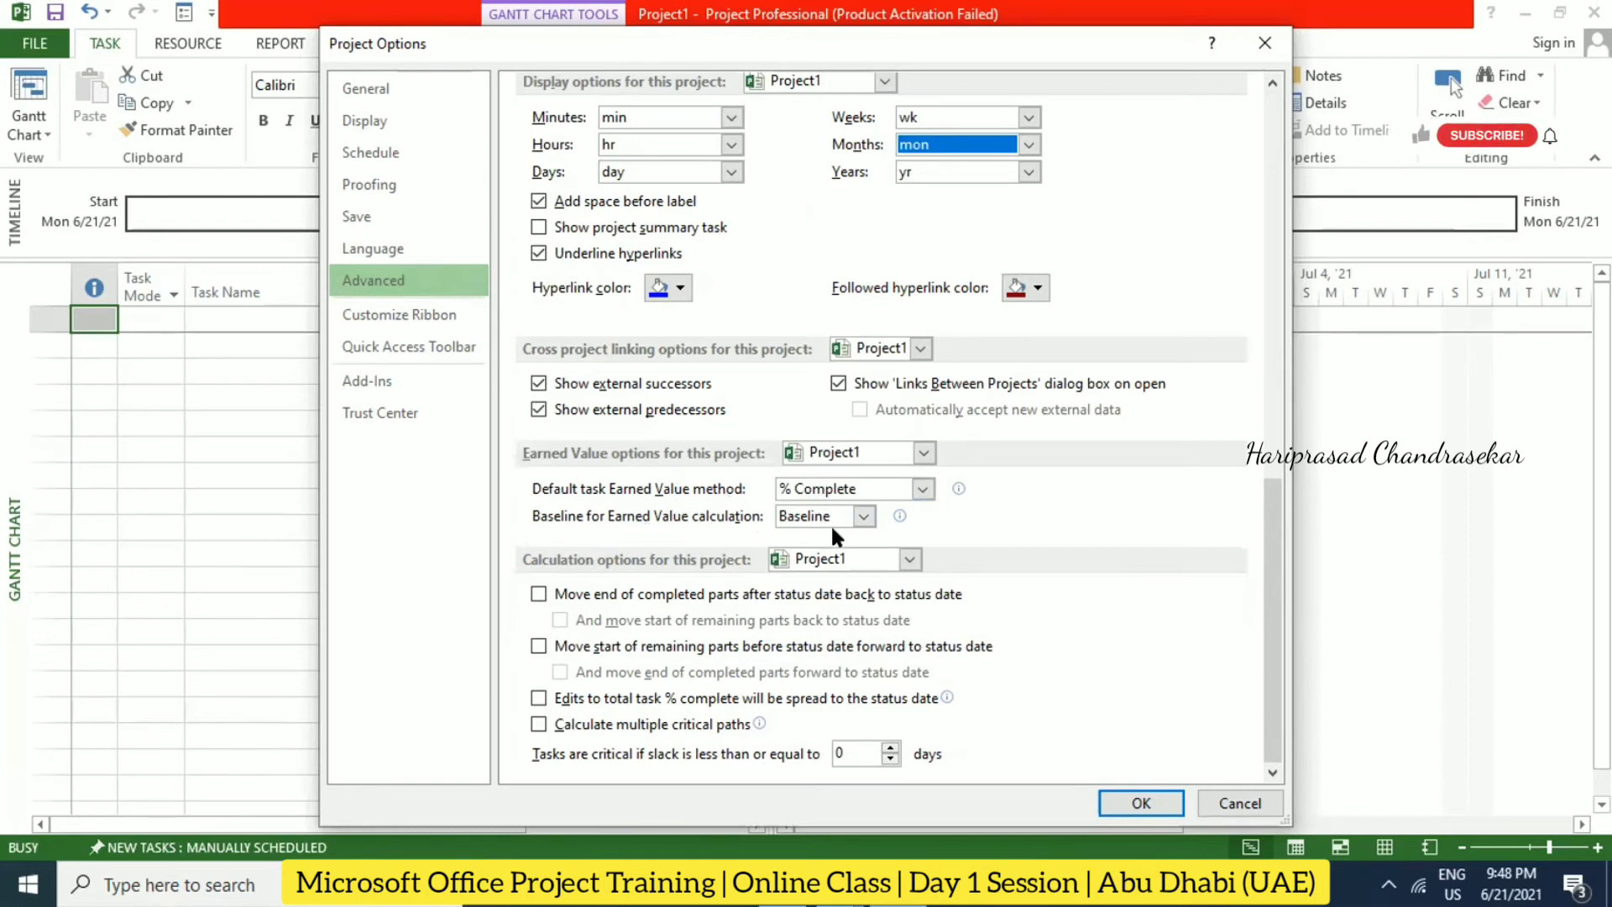
left_click(864, 516)
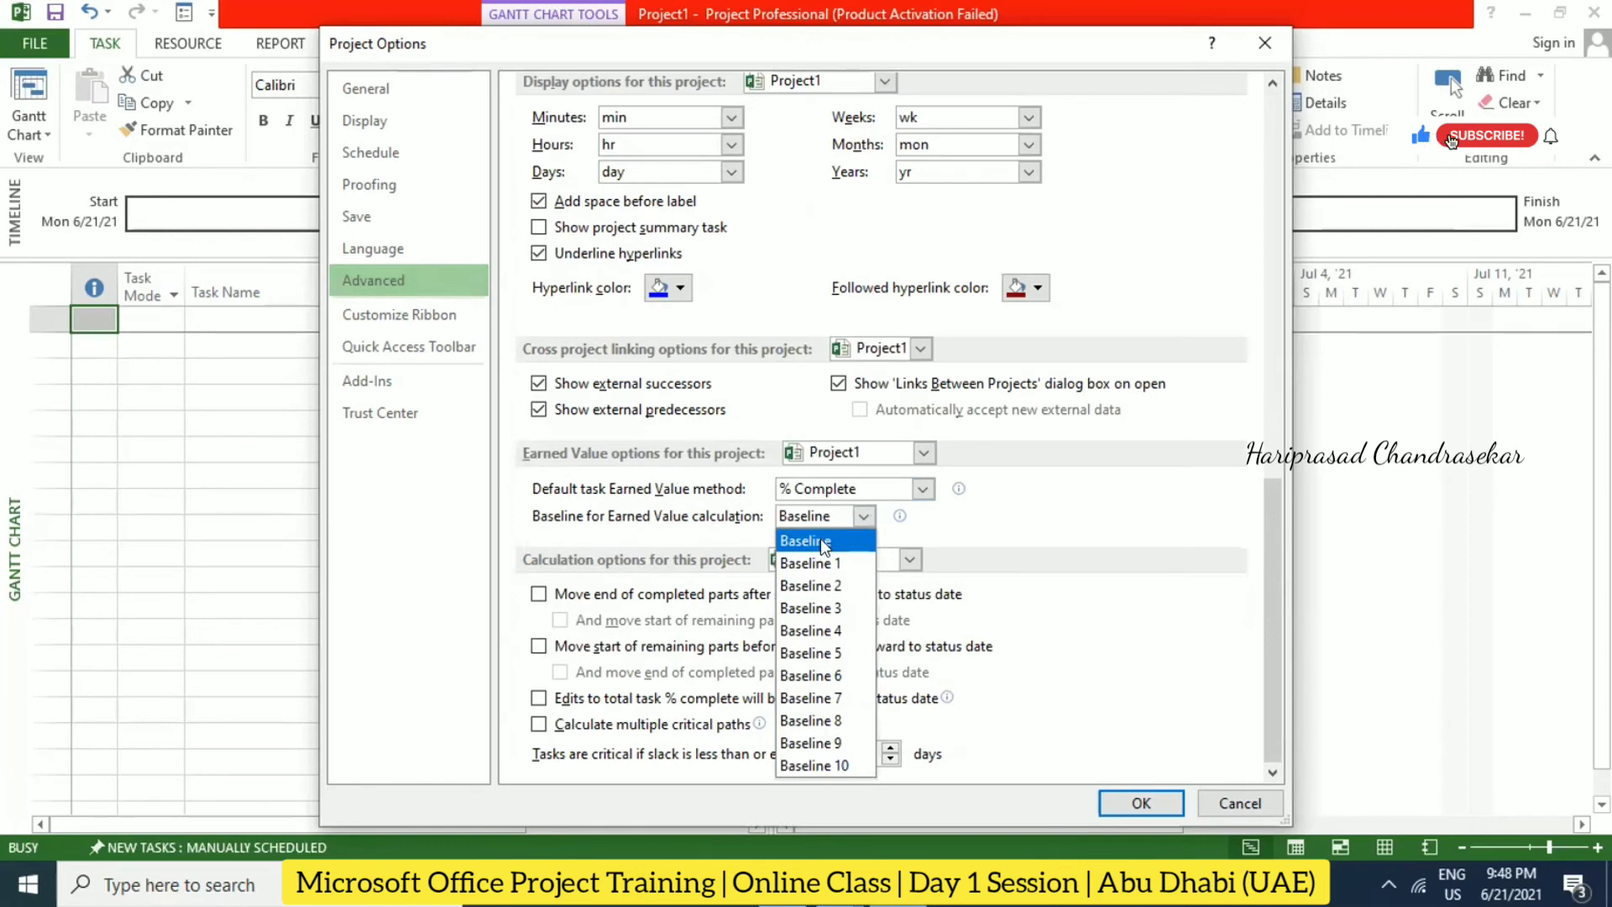
key("Down")
key("Down")
key("Down")
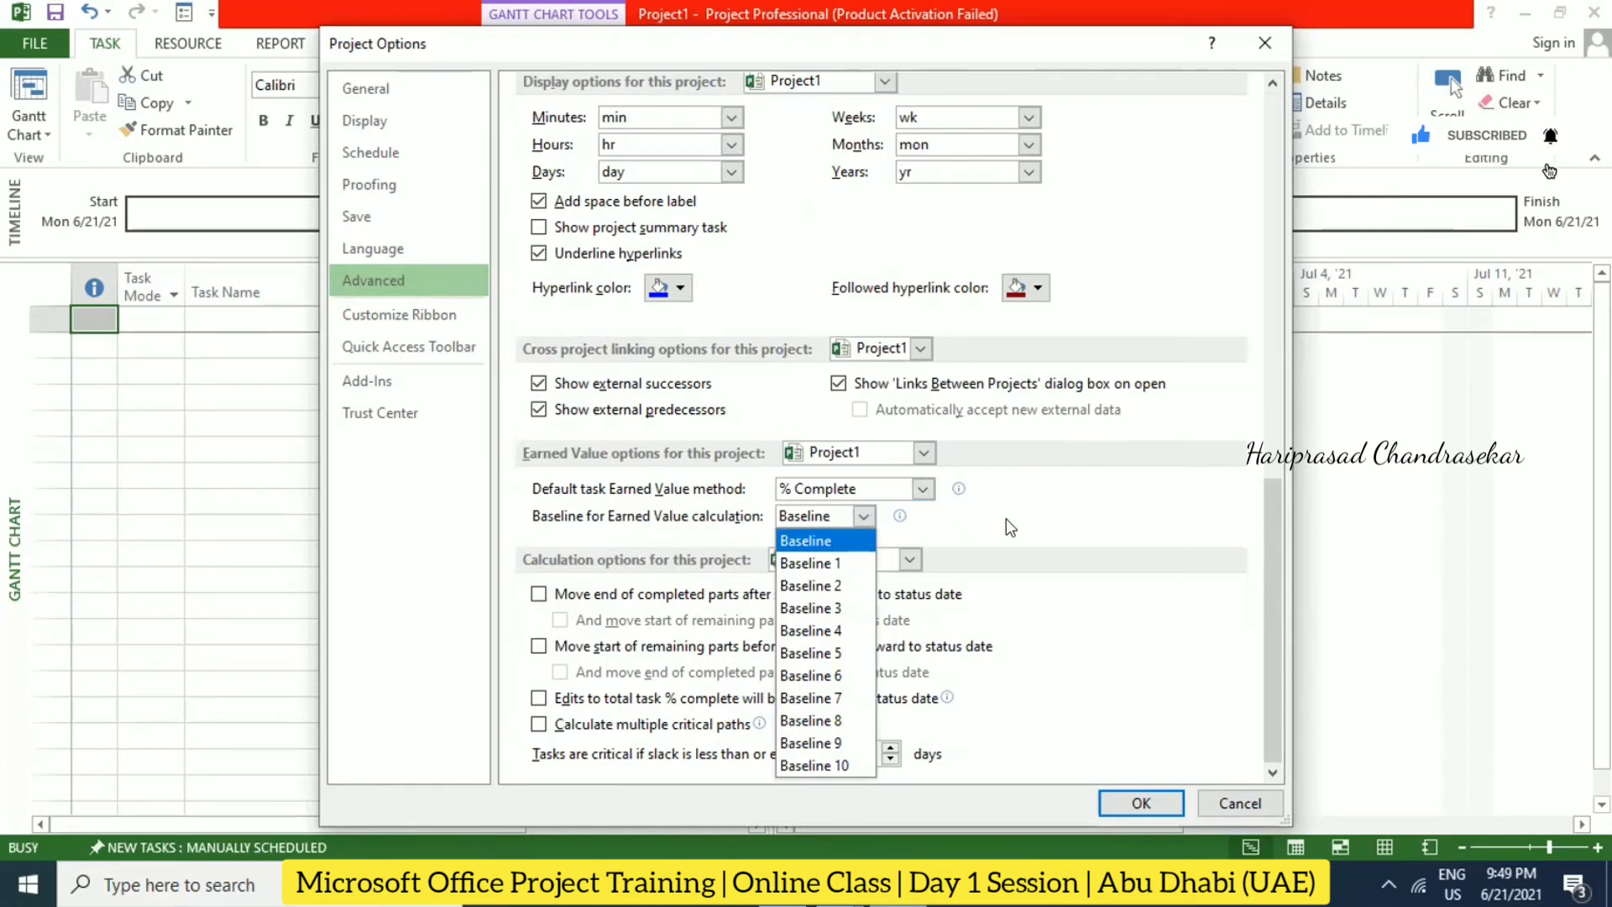
left_click(1046, 530)
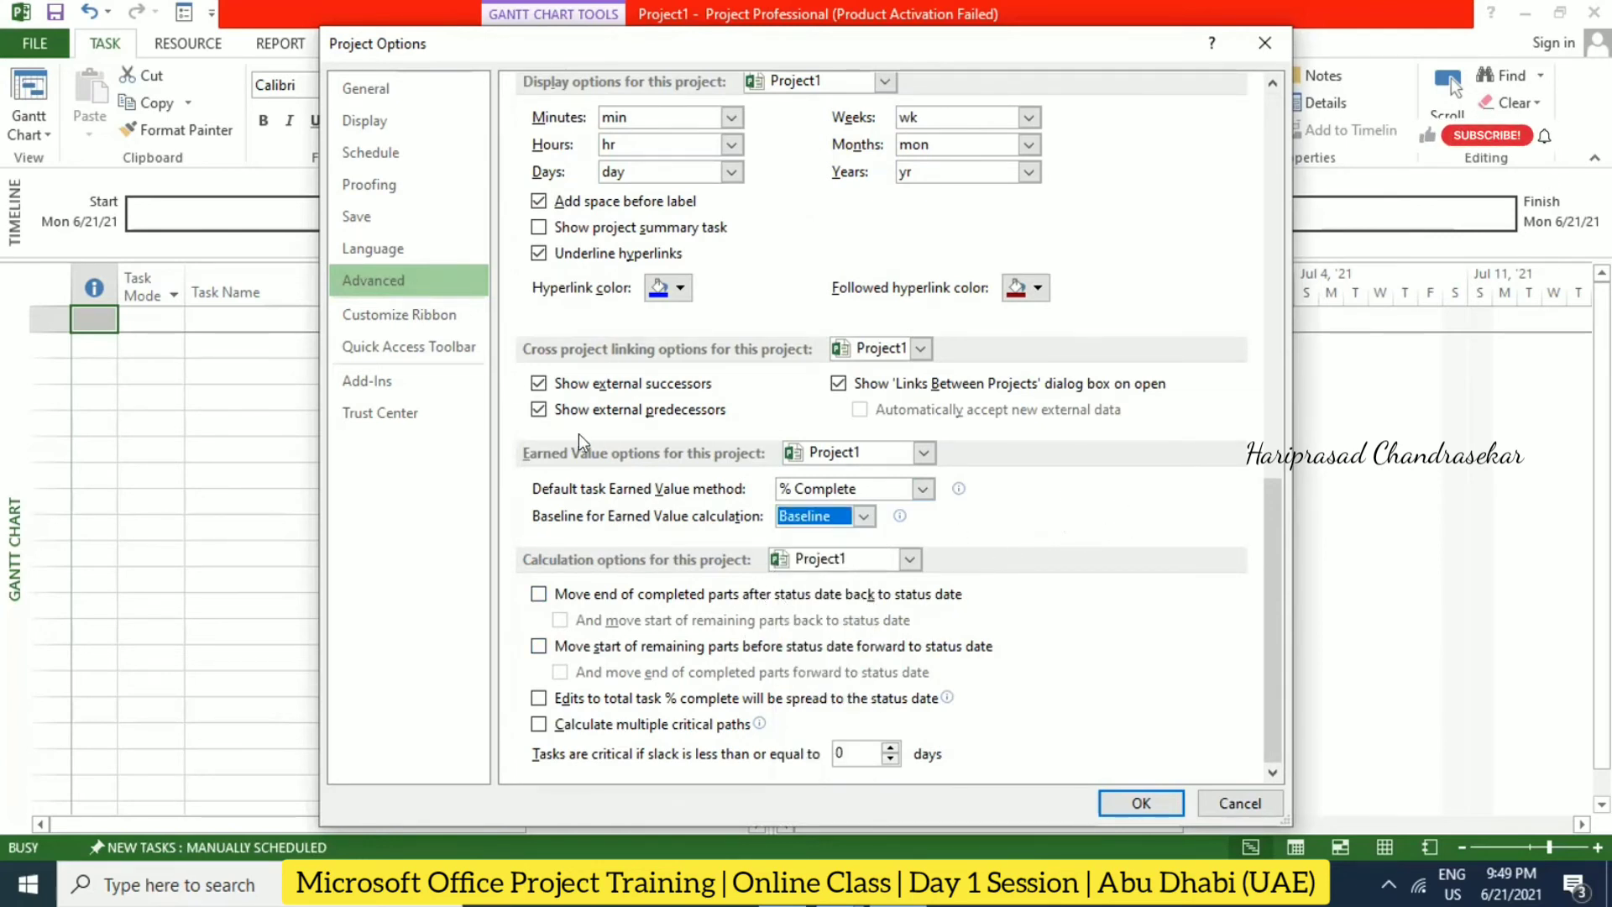
Step: Look through the Customize Ribbon, Quick Access Toolbar, Add-Ins and Trust Center options, and close Project Options without saving changes
left_click(422, 316)
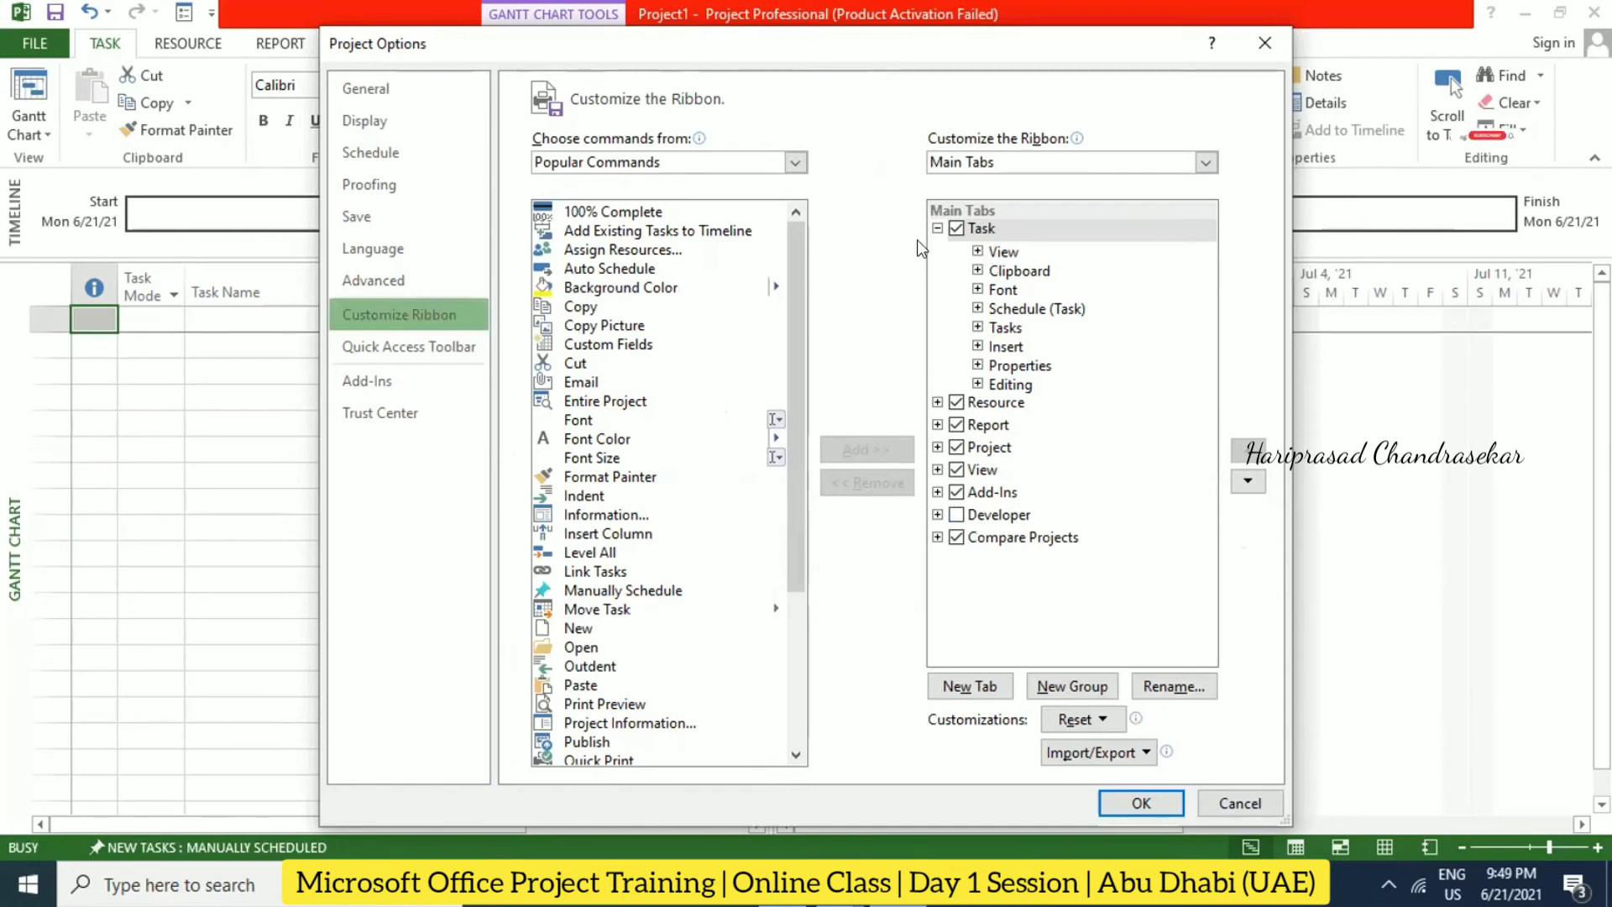
left_click(442, 344)
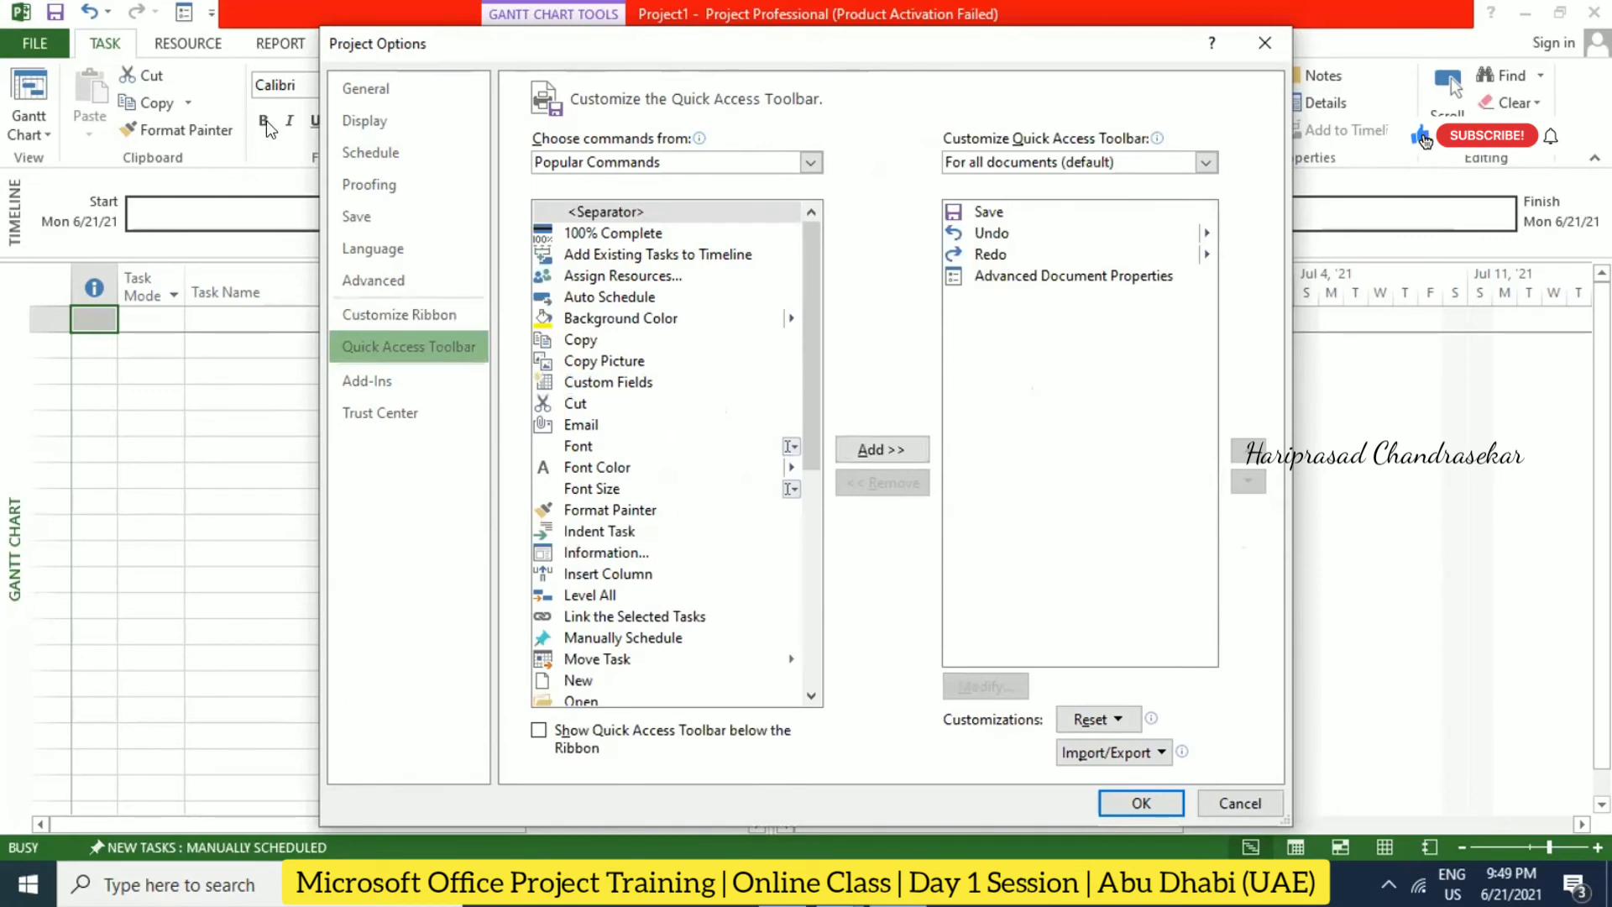
left_click(397, 380)
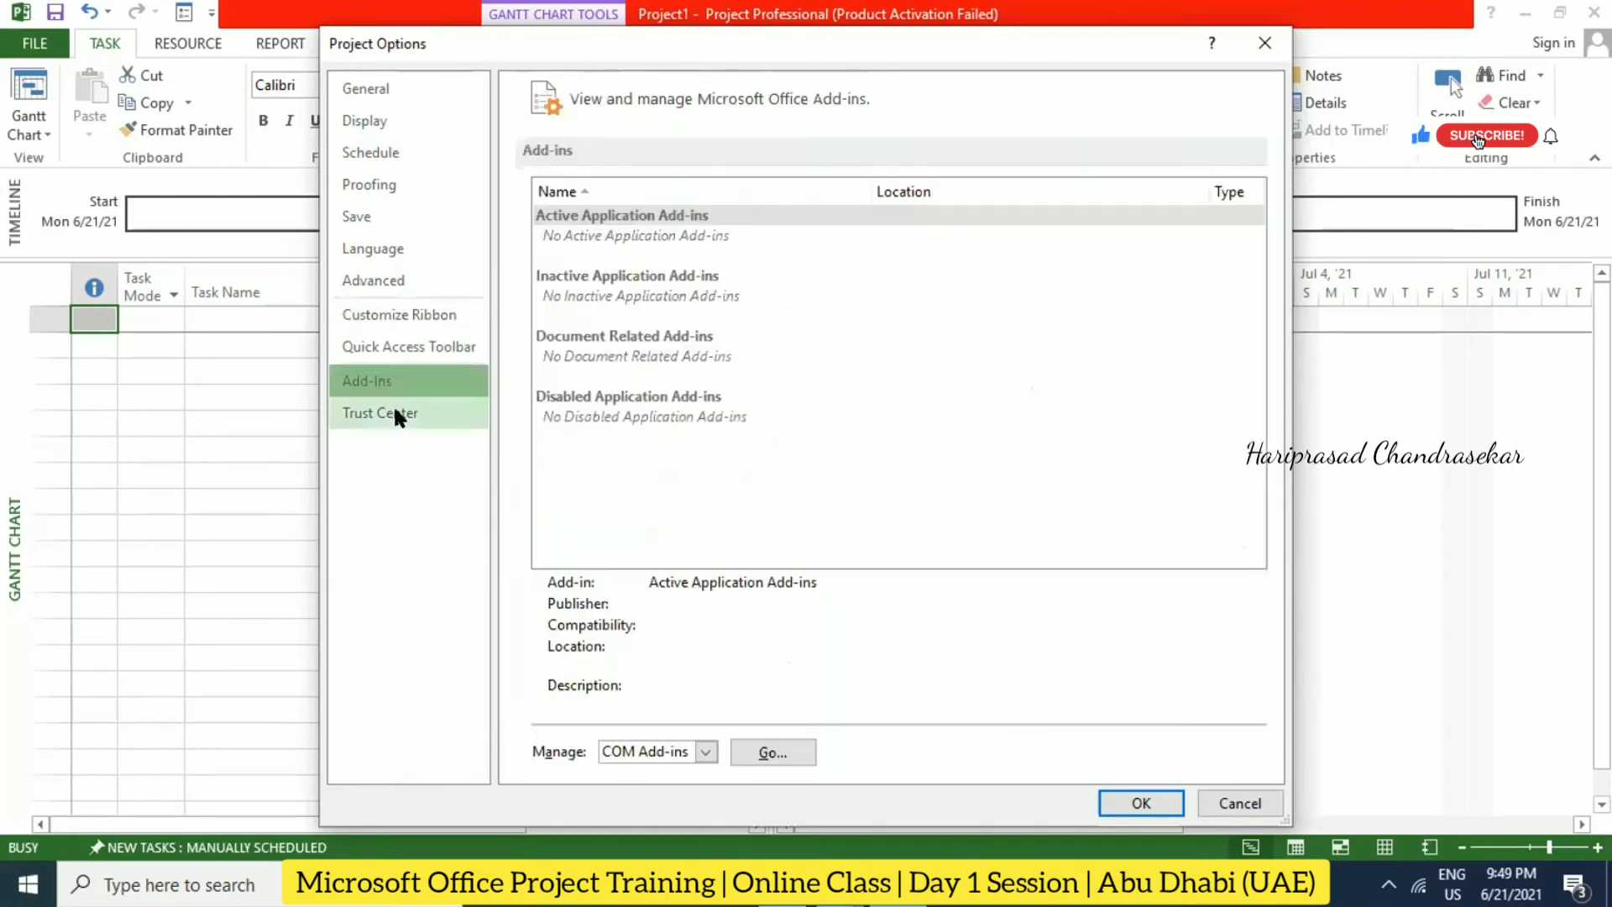
left_click(393, 410)
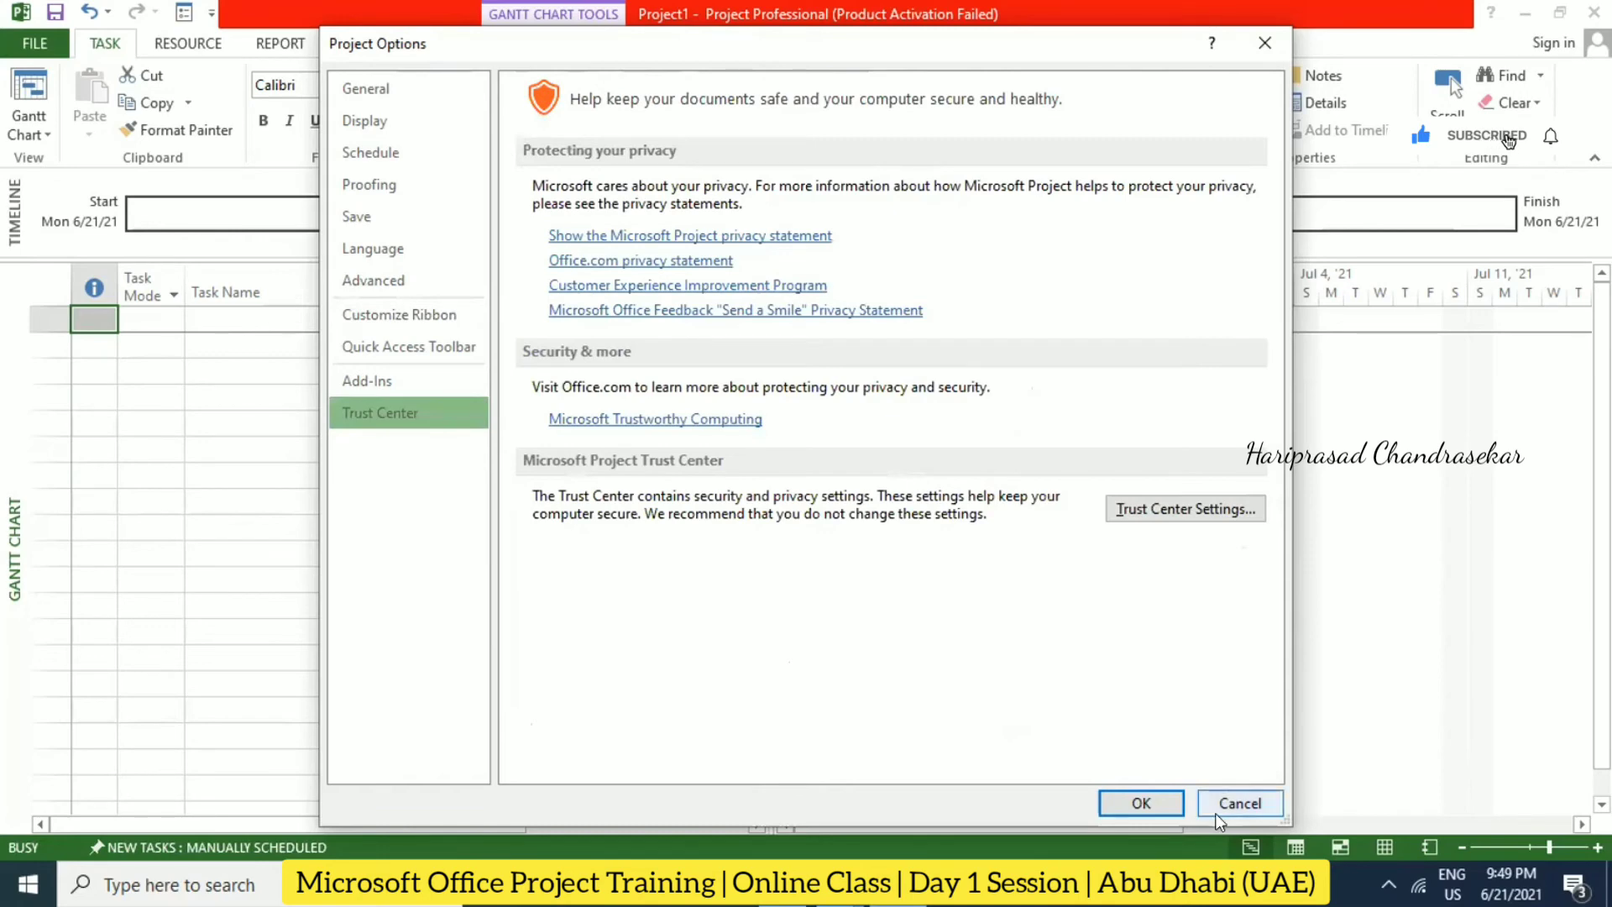
left_click(1240, 803)
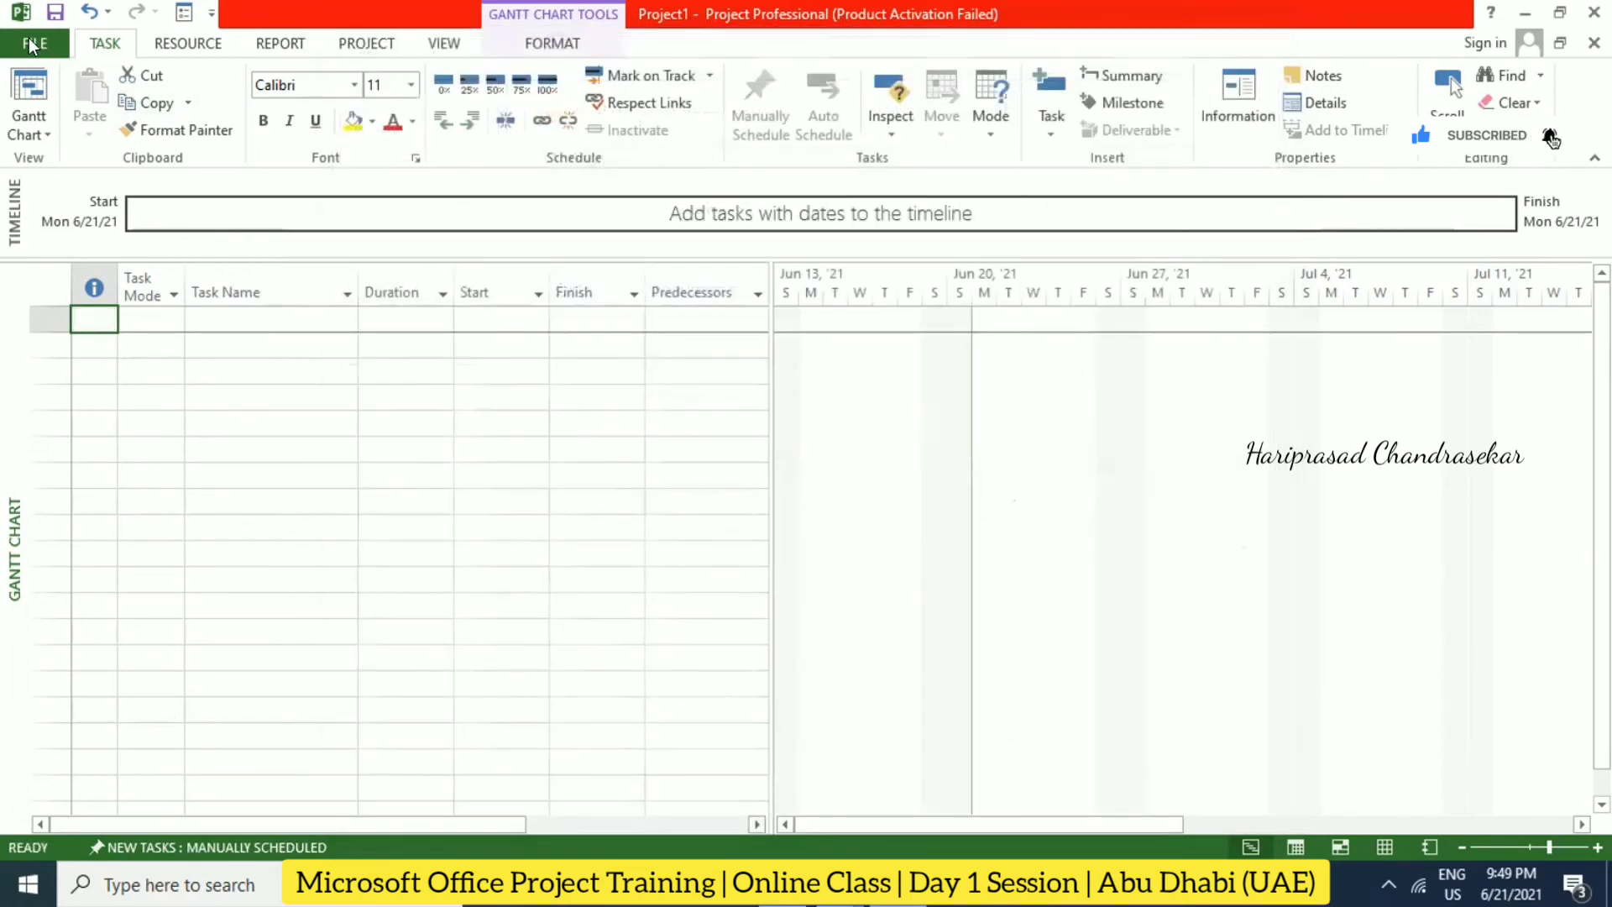
Step: View the project's Info page and return to the Gantt chart
left_click(35, 43)
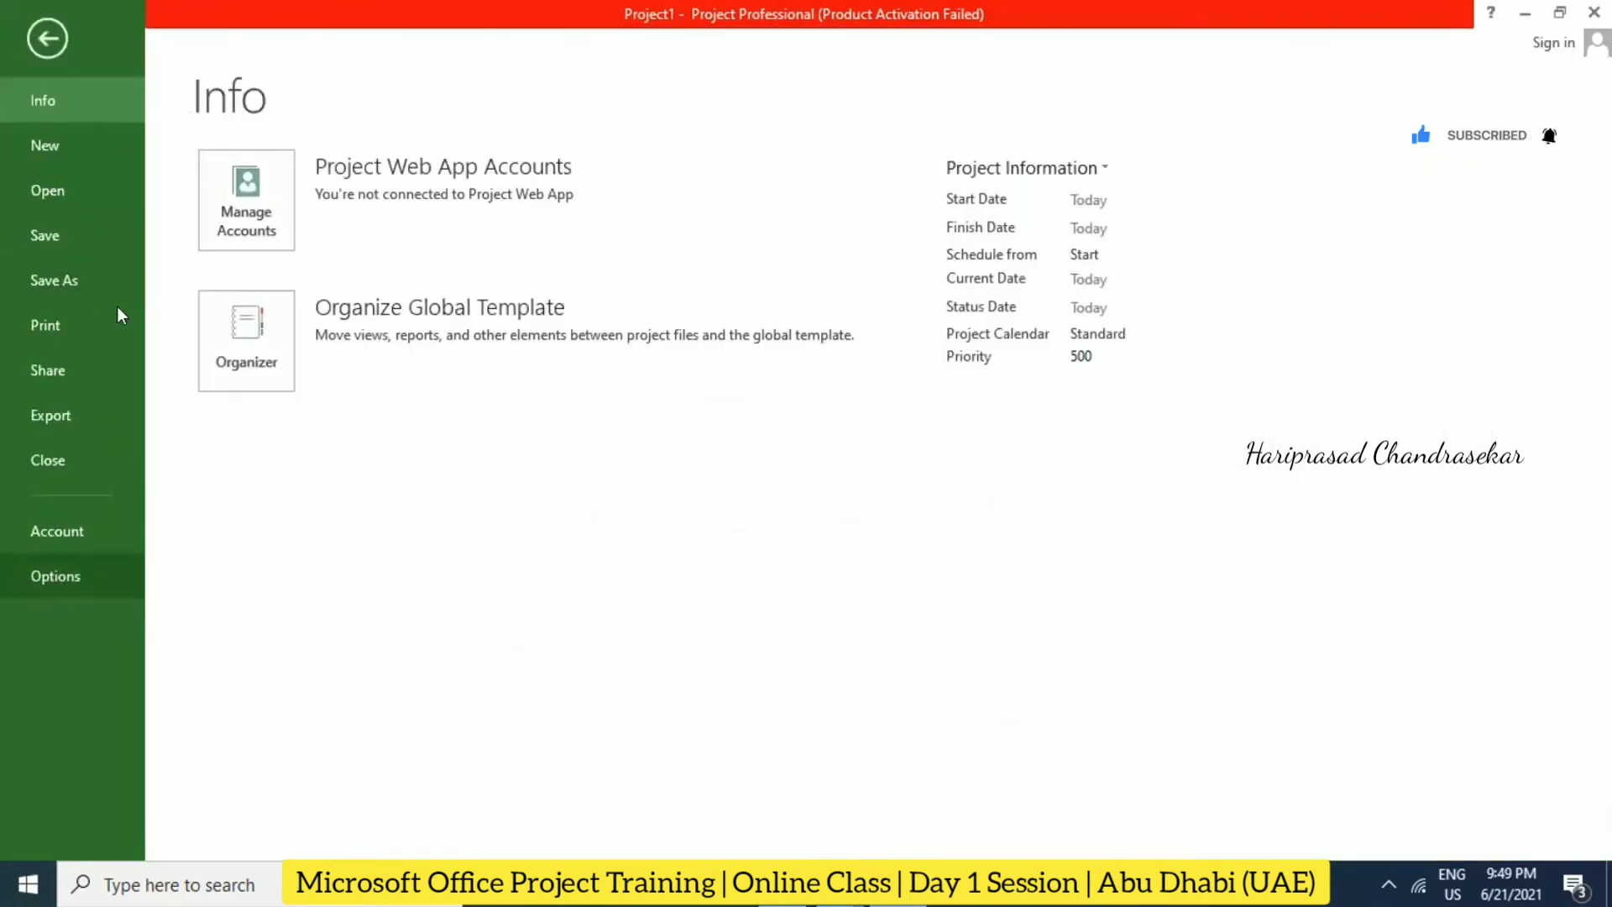
left_click(33, 33)
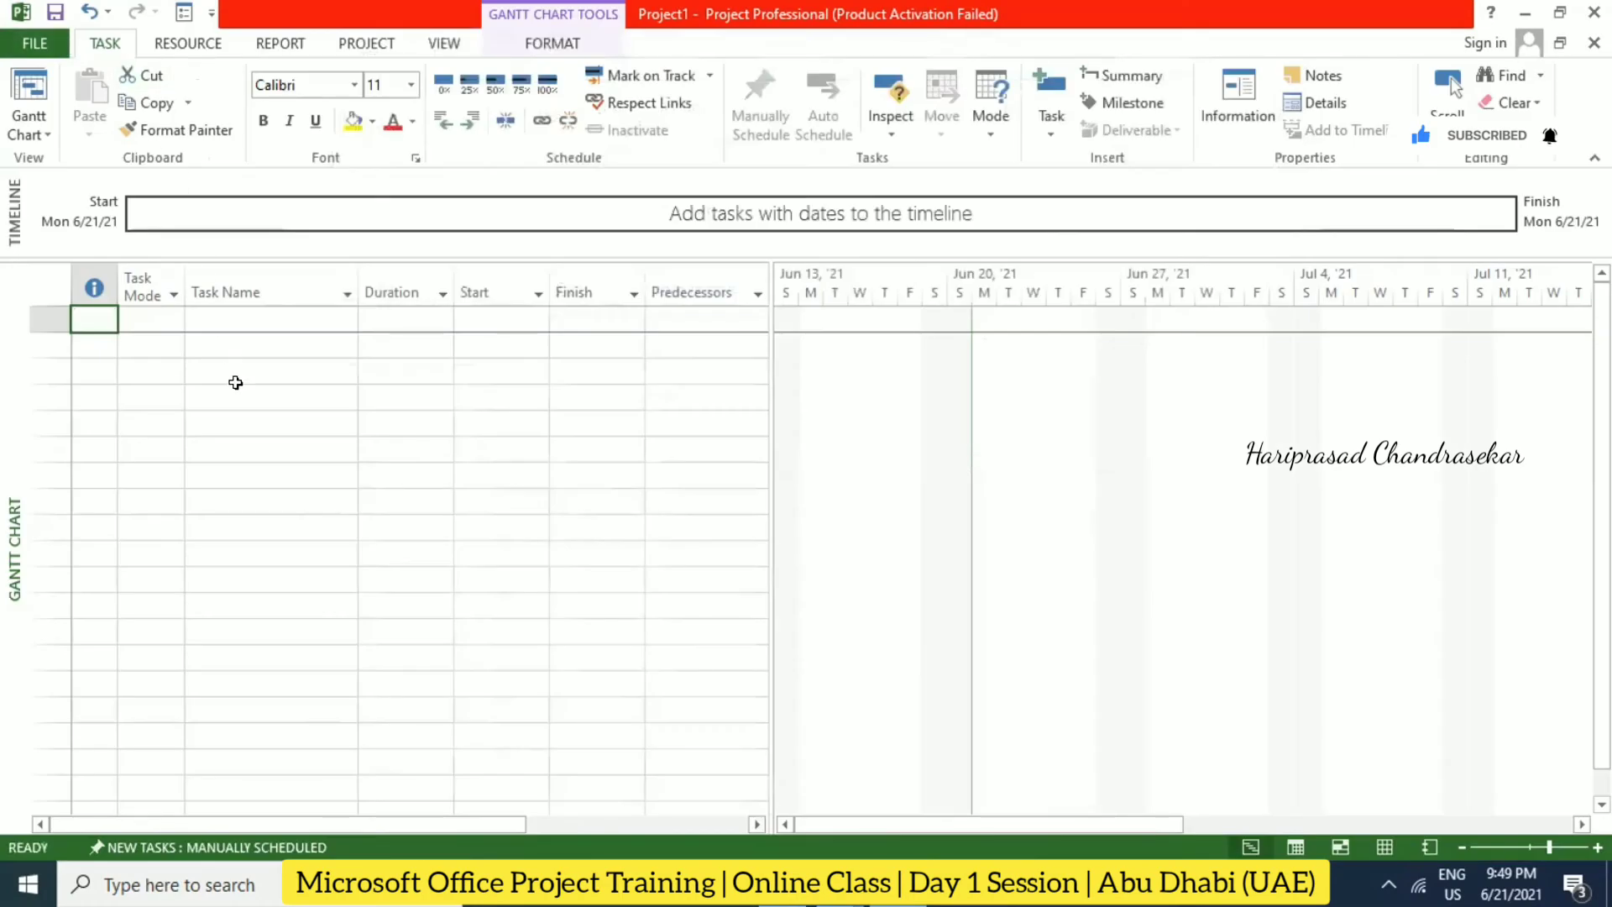